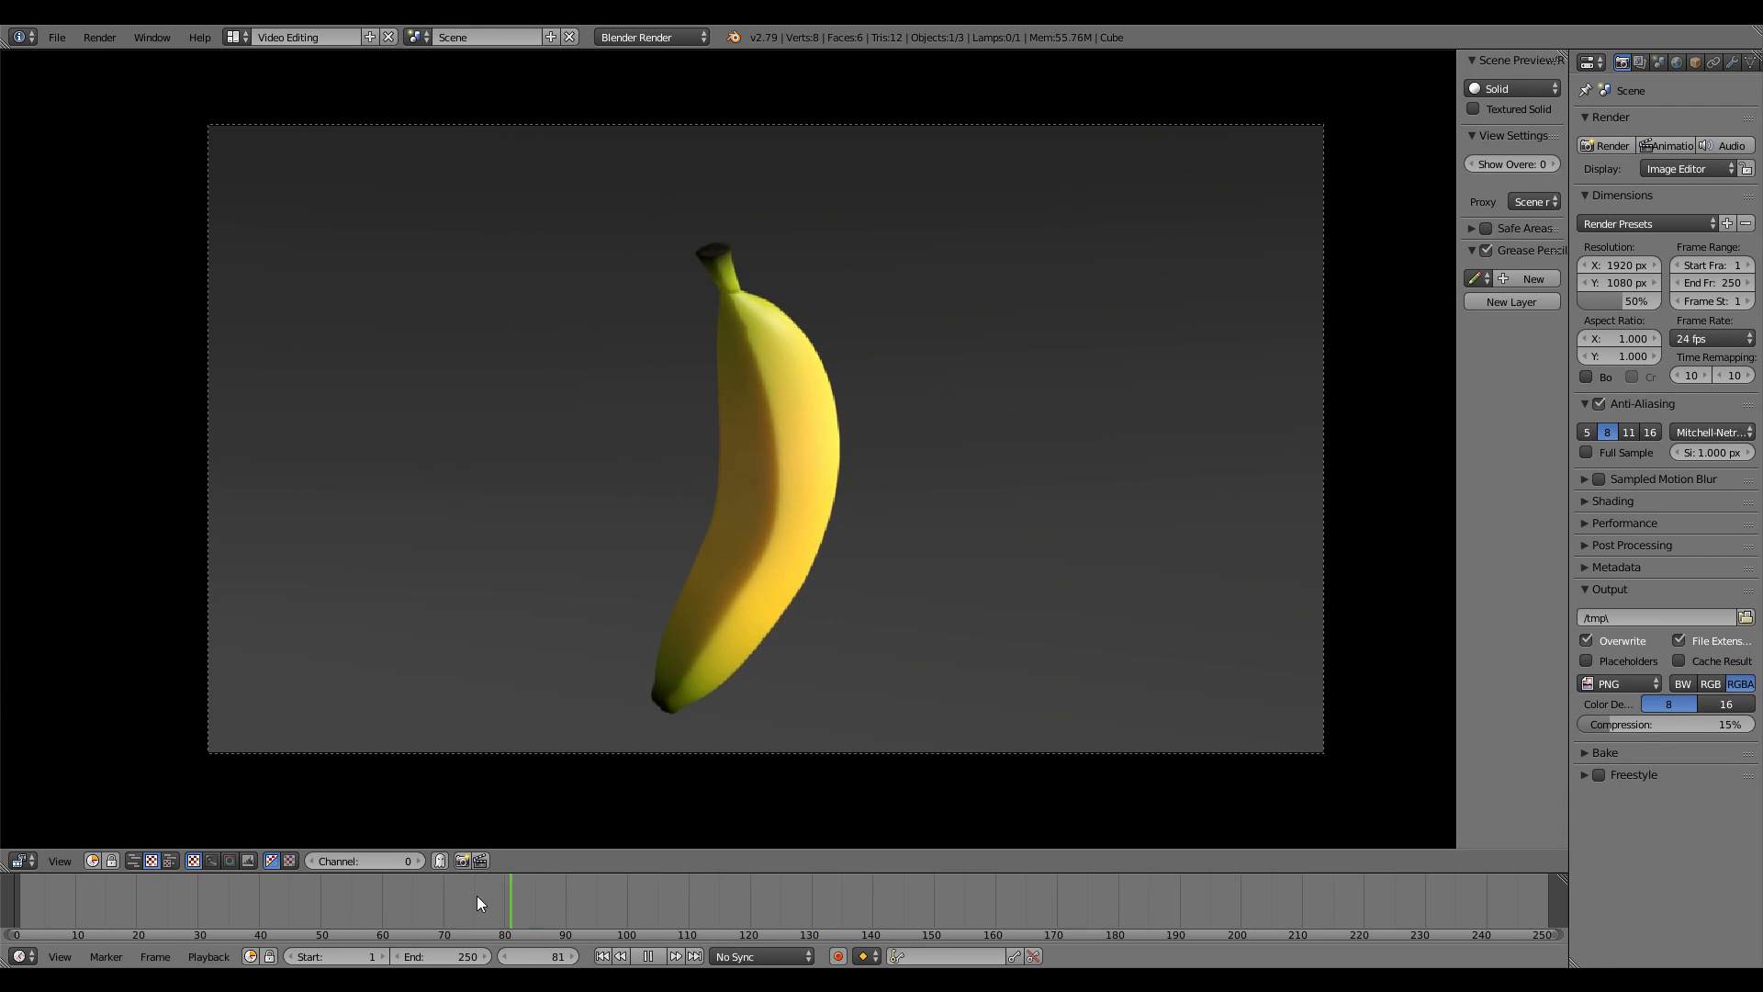
# - Play and scrub through the banana animation preview to examine its whole, peeled and bitten stages
pyautogui.press('Escape')
pyautogui.scroll(-4, 869, 543)
pyautogui.scroll(3, 869, 548)
pyautogui.scroll(-1, 870, 549)
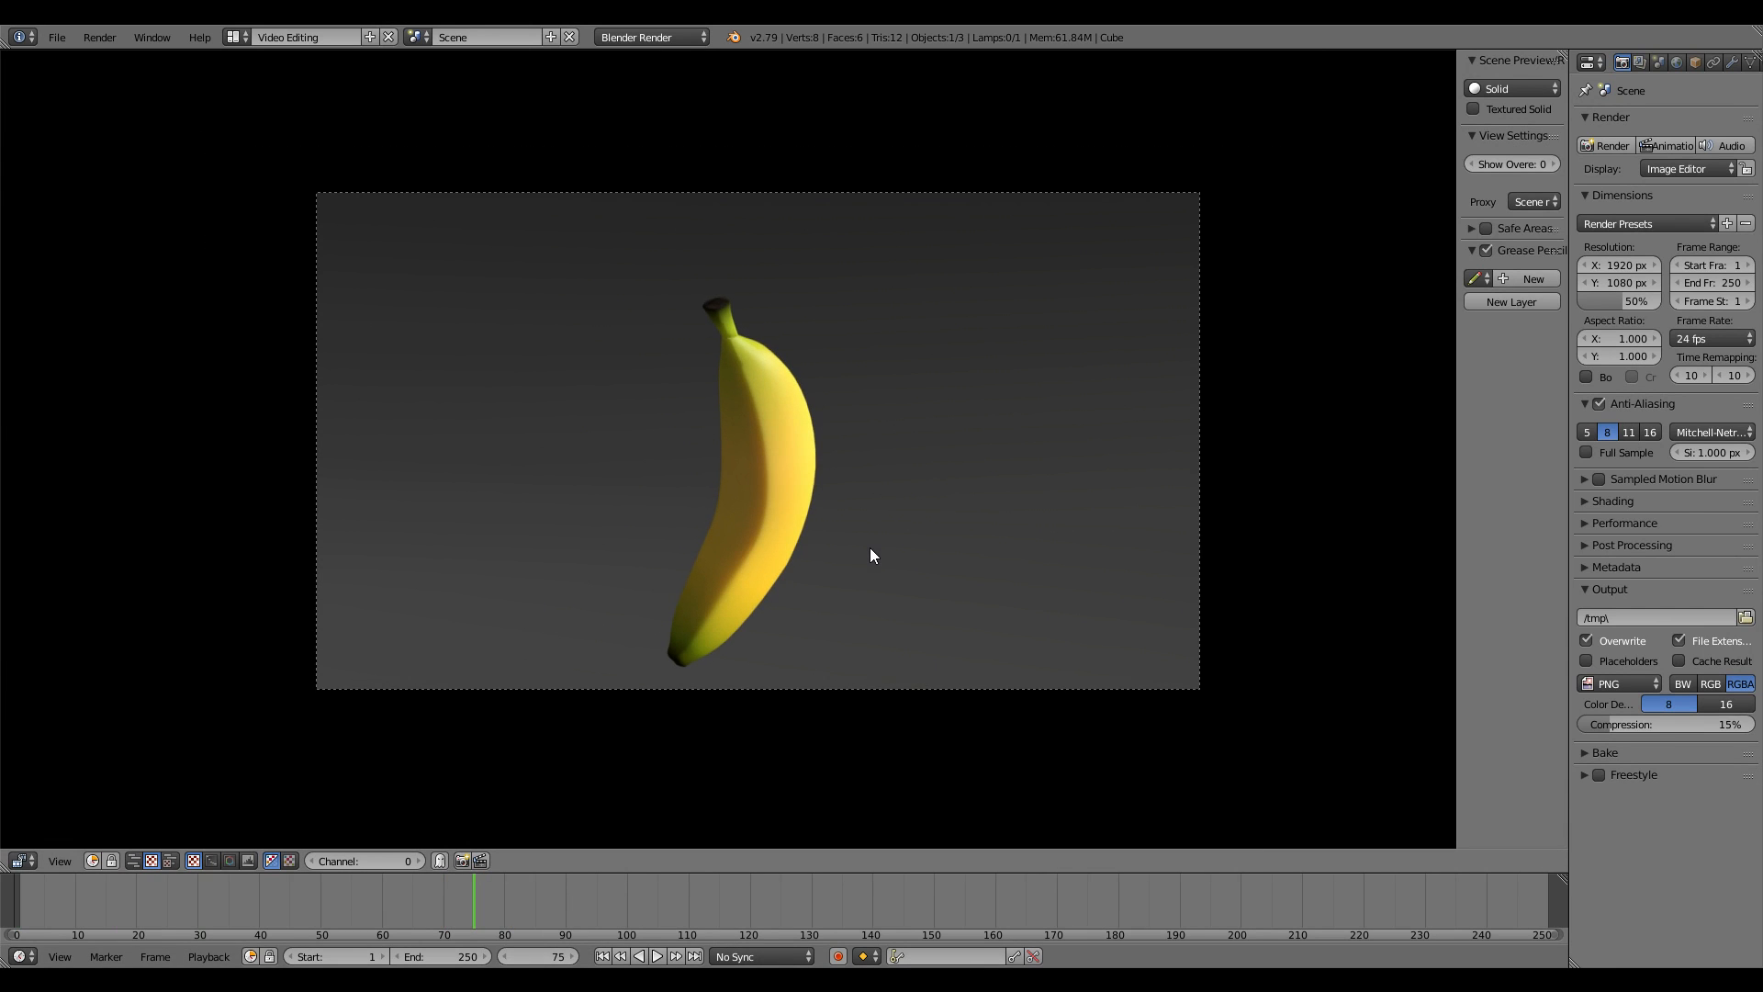
pyautogui.moveTo(866, 547); pyautogui.dragTo(847, 541, button='middle')
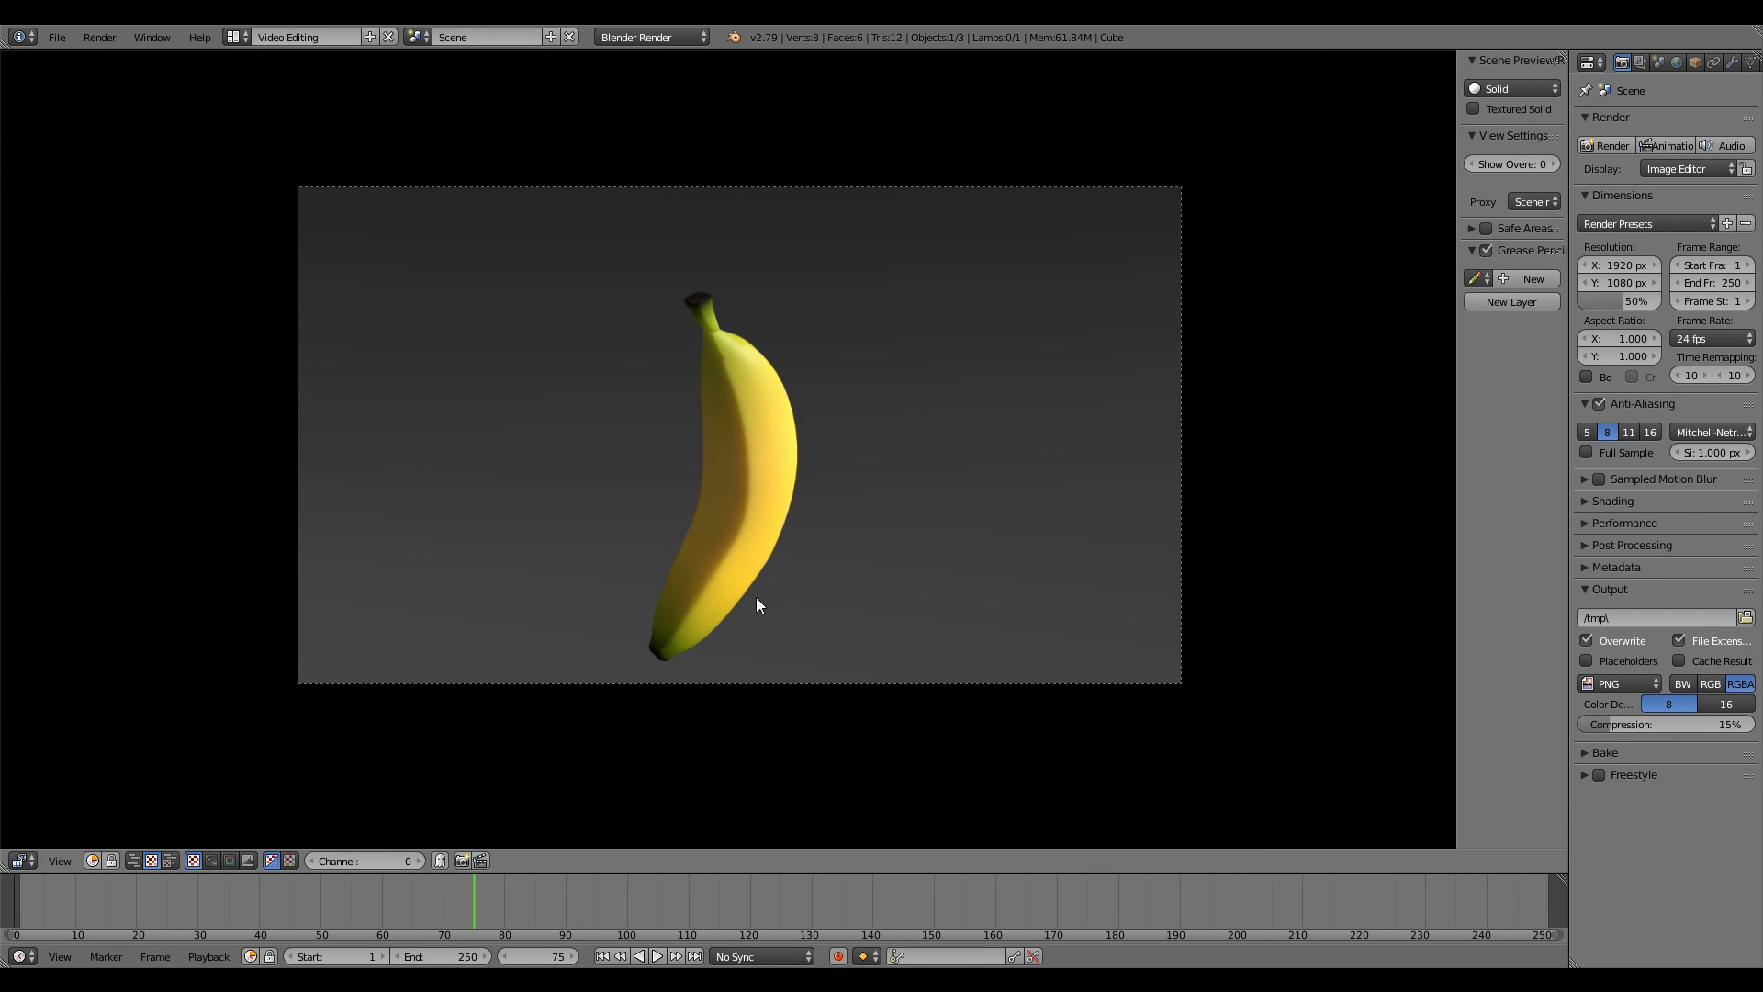
pyautogui.hotkey('alt', 'a')
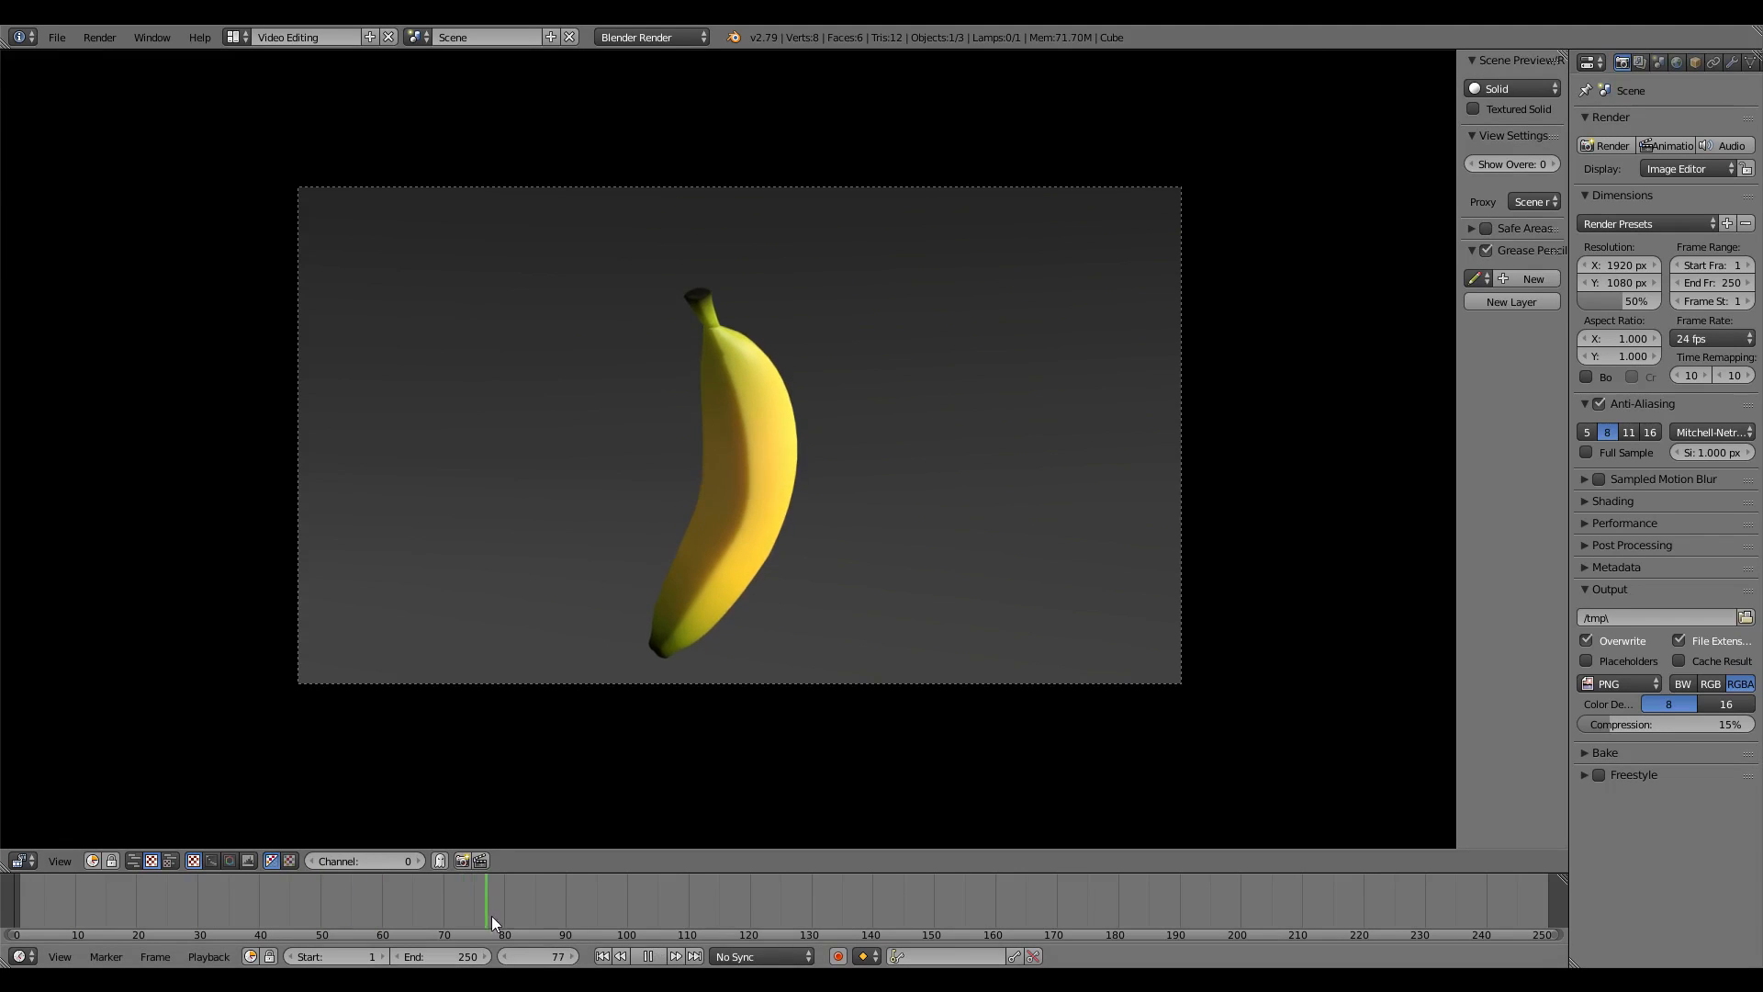
pyautogui.click(375, 883)
pyautogui.moveTo(372, 880); pyautogui.dragTo(849, 932)
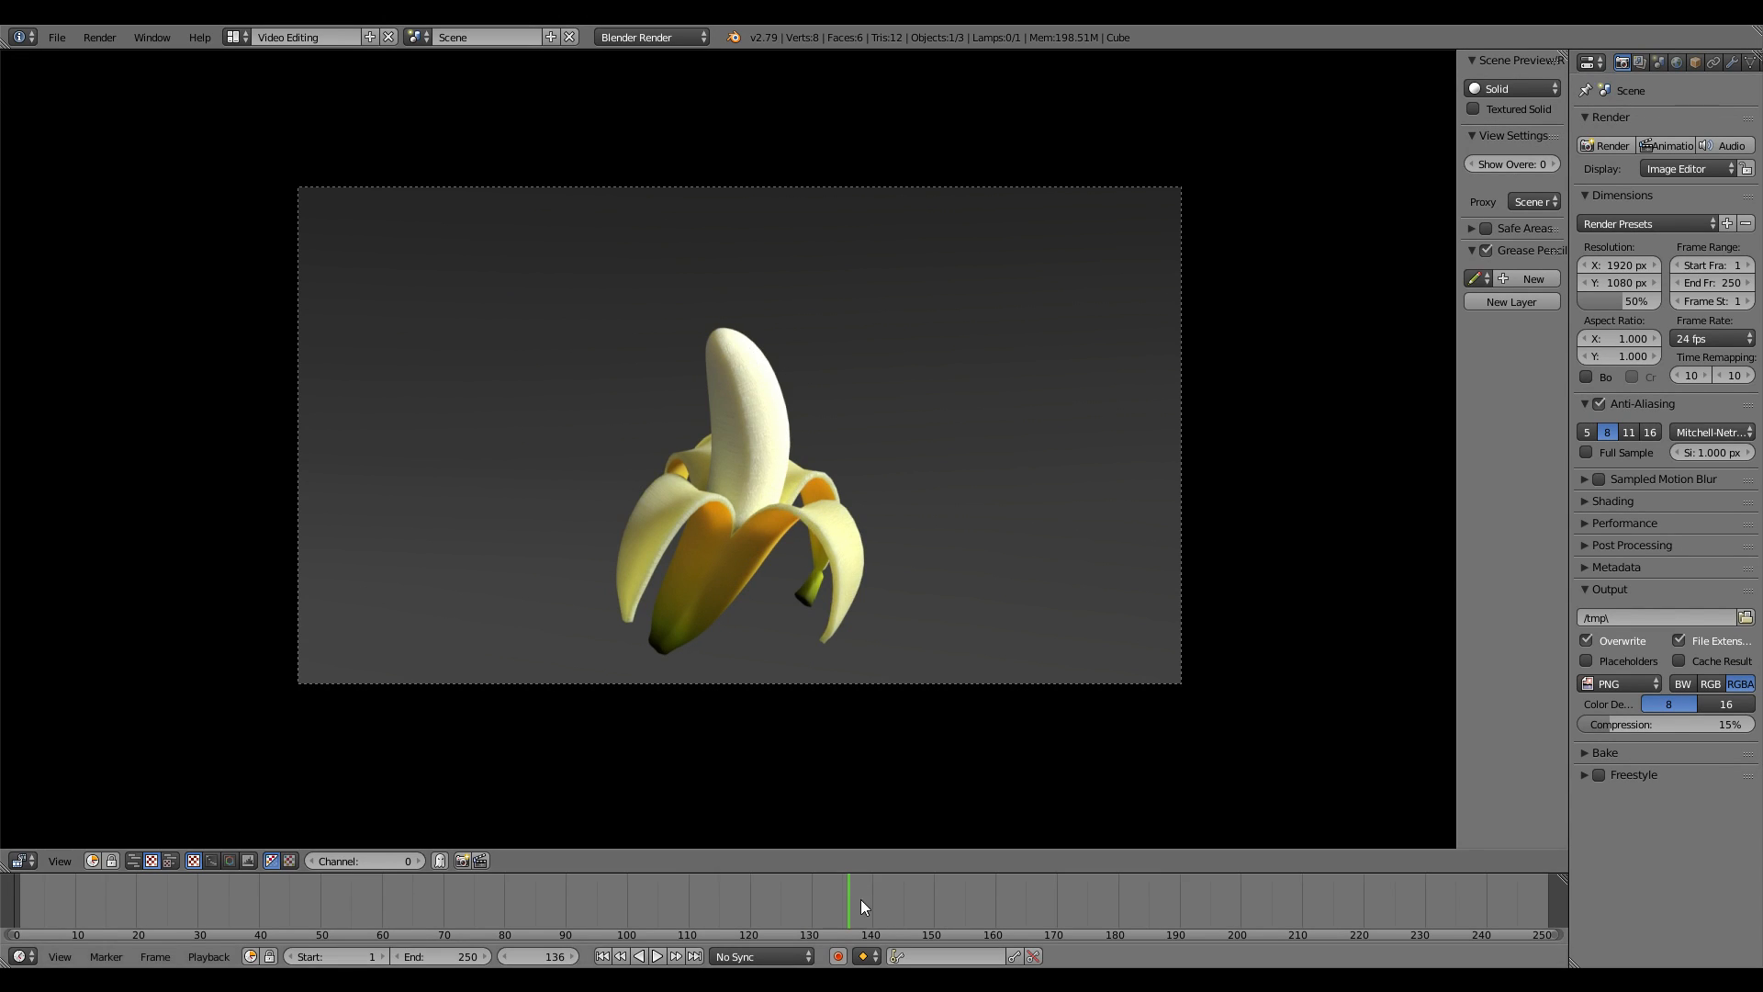
pyautogui.hotkey('alt', 'a')
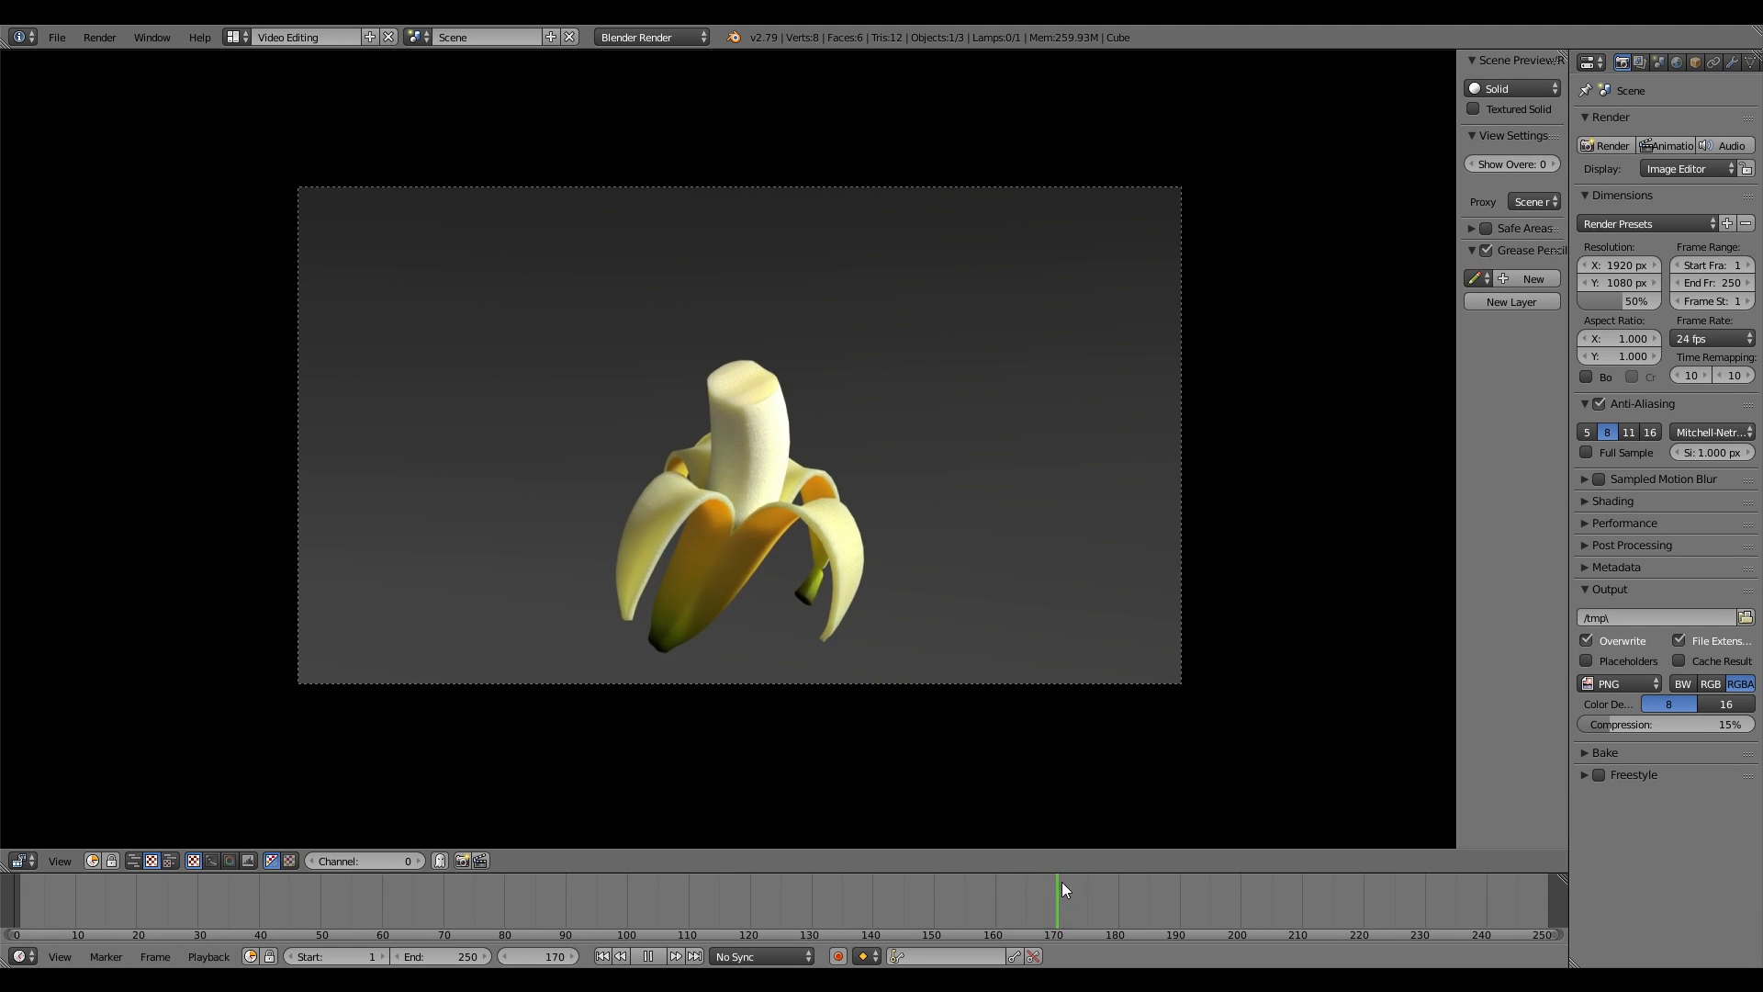
pyautogui.moveTo(1299, 937); pyautogui.dragTo(717, 895)
pyautogui.press('Escape')
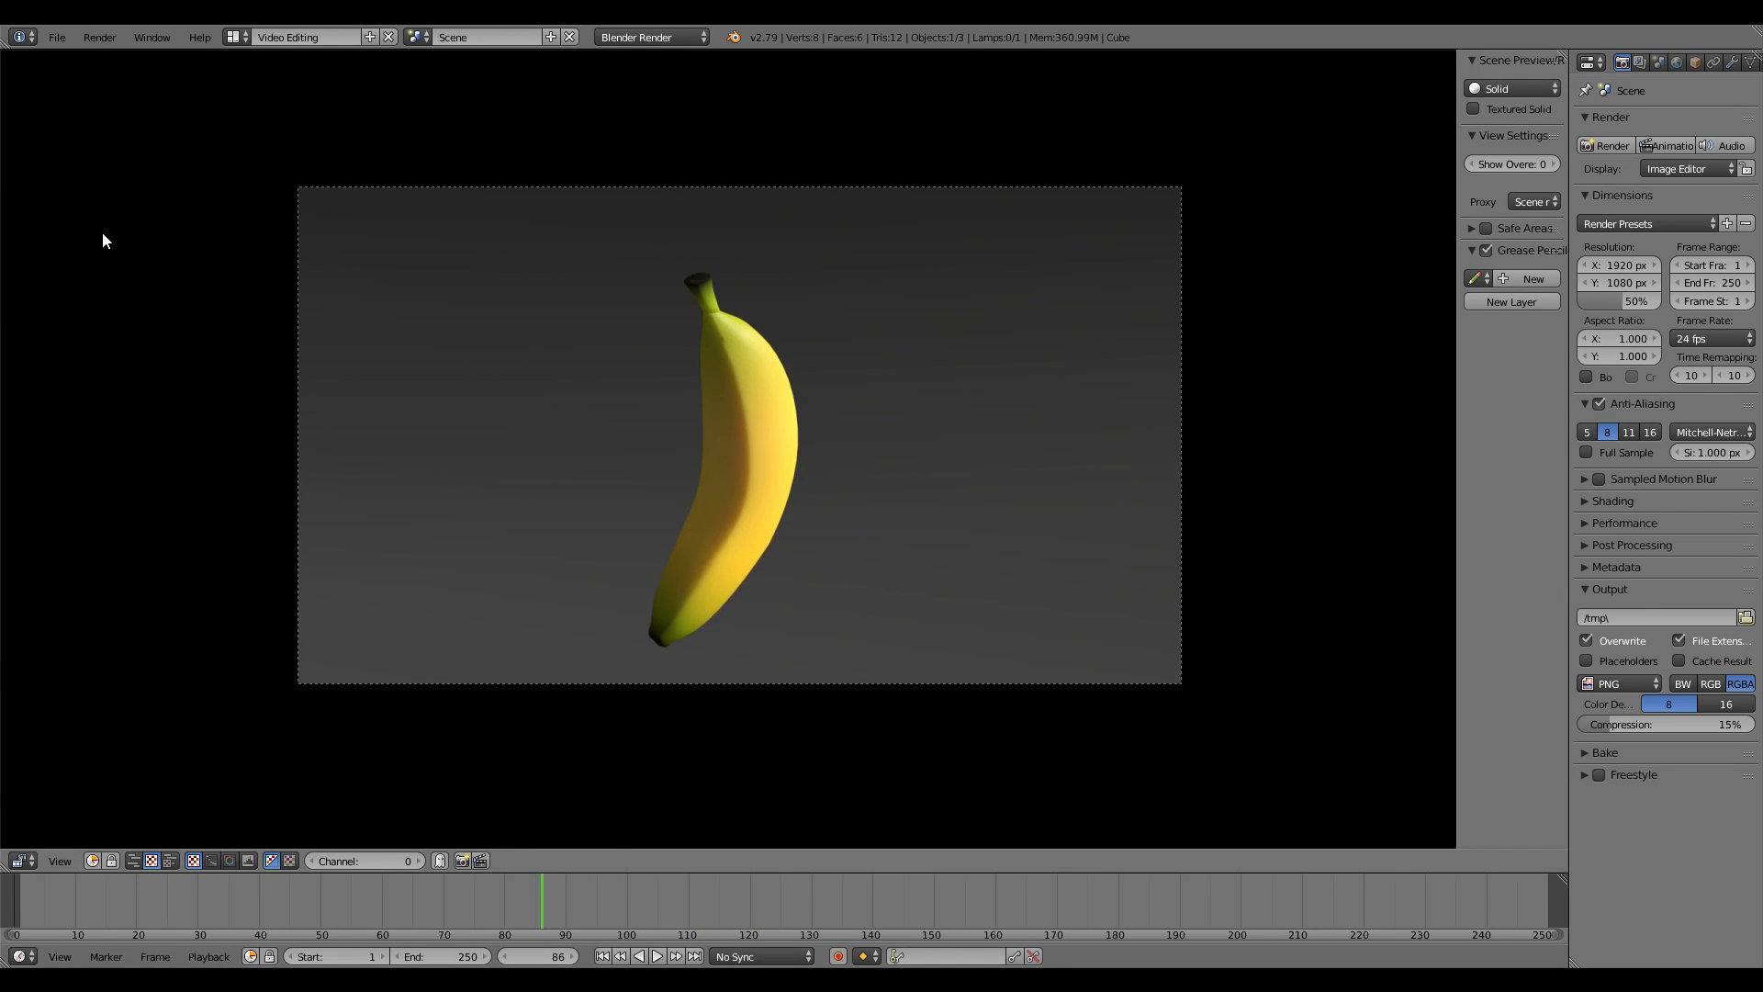
# - Start a new file by reloading the start-up file
pyautogui.click(60, 35)
pyautogui.click(66, 59)
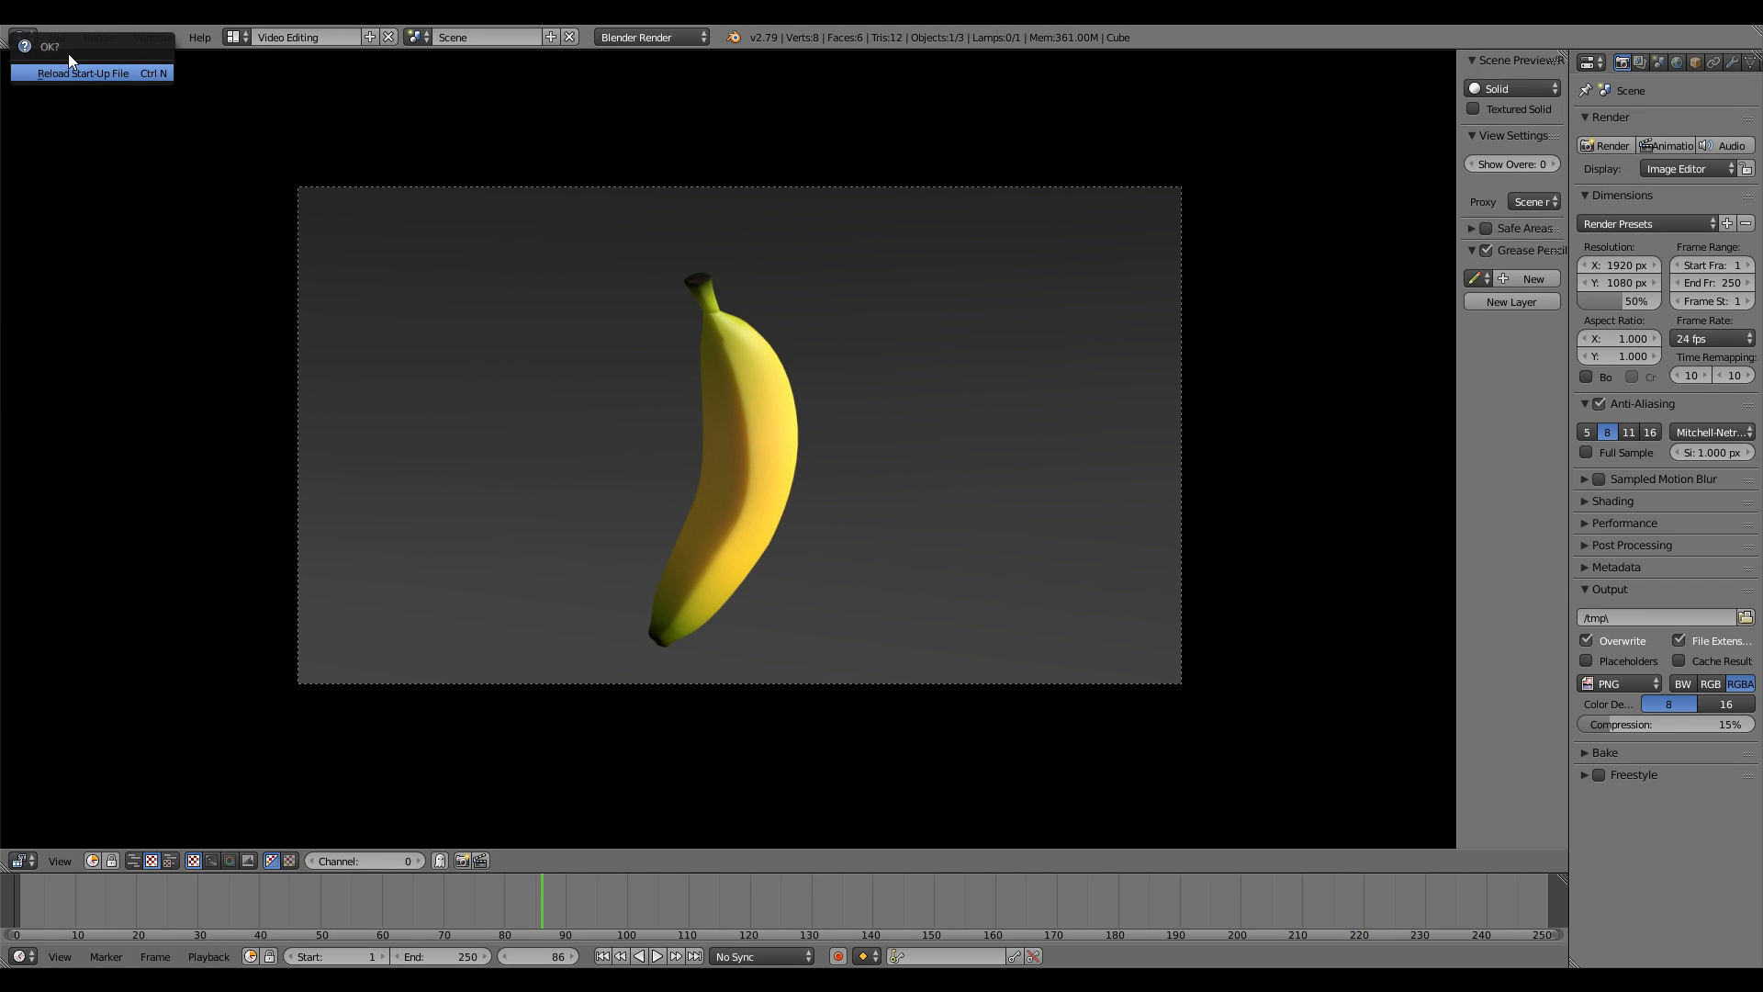
pyautogui.click(85, 74)
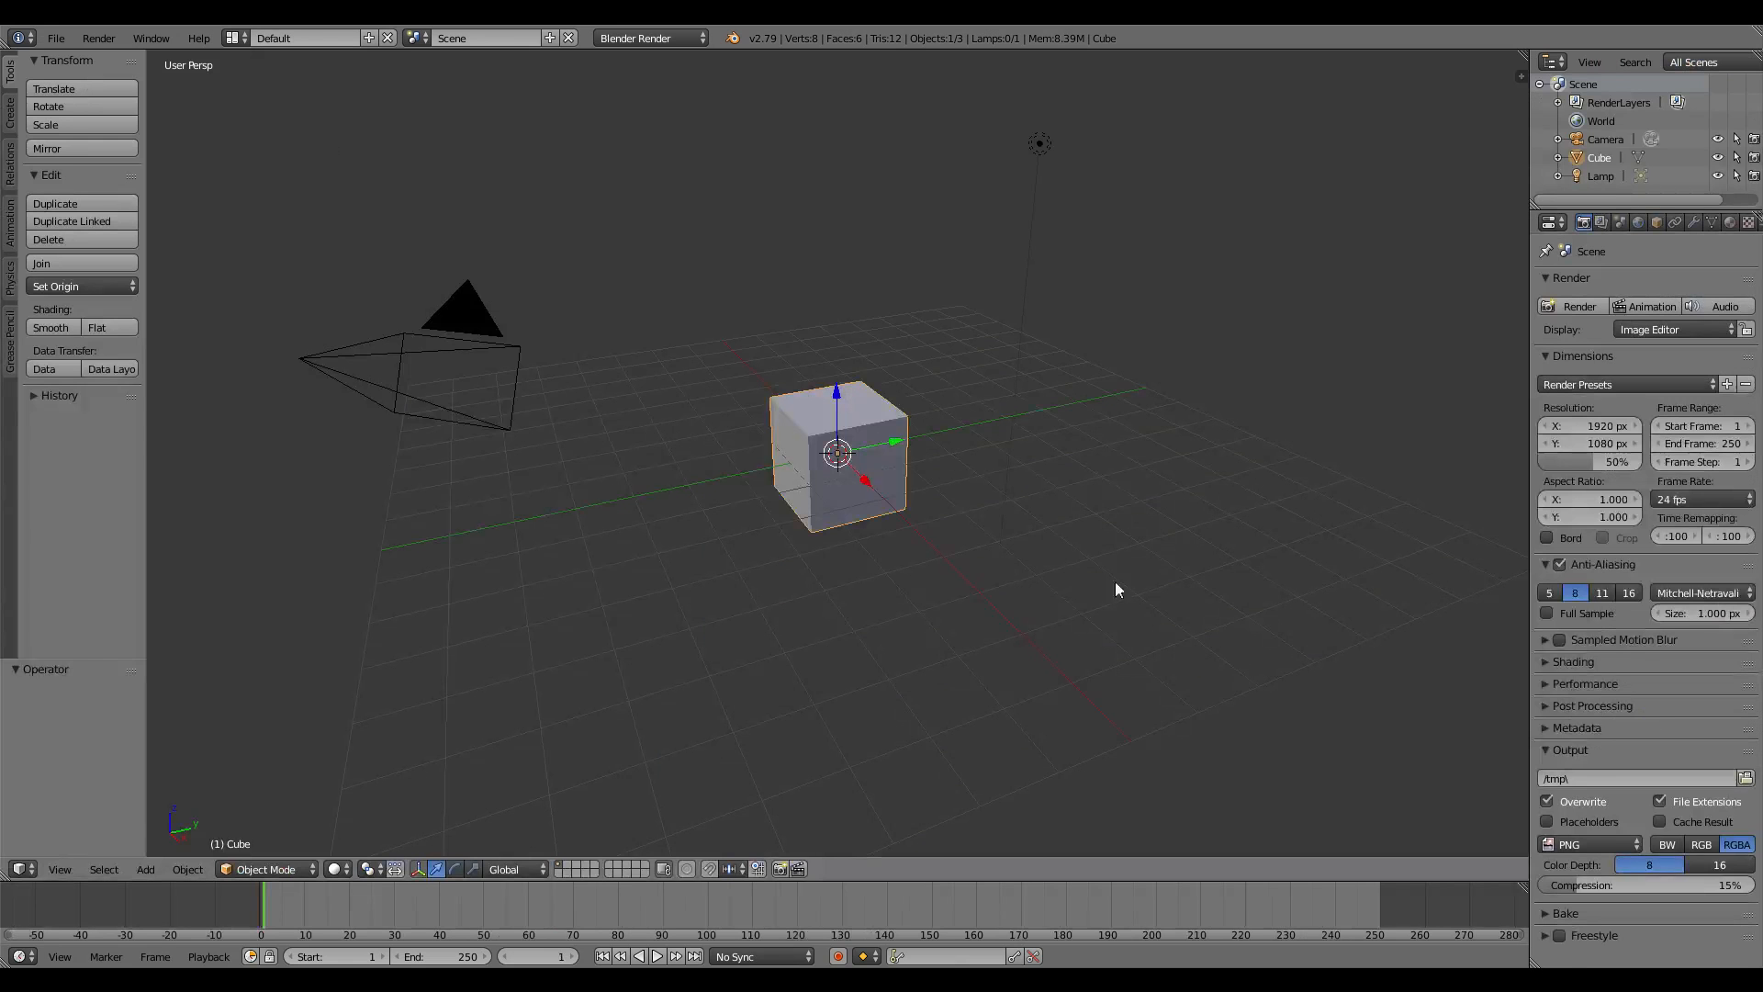
# - Start the Screencast Keys display and put the default cube into Edit Mode
pyautogui.press('n')
pyautogui.scroll(5, 1446, 698)
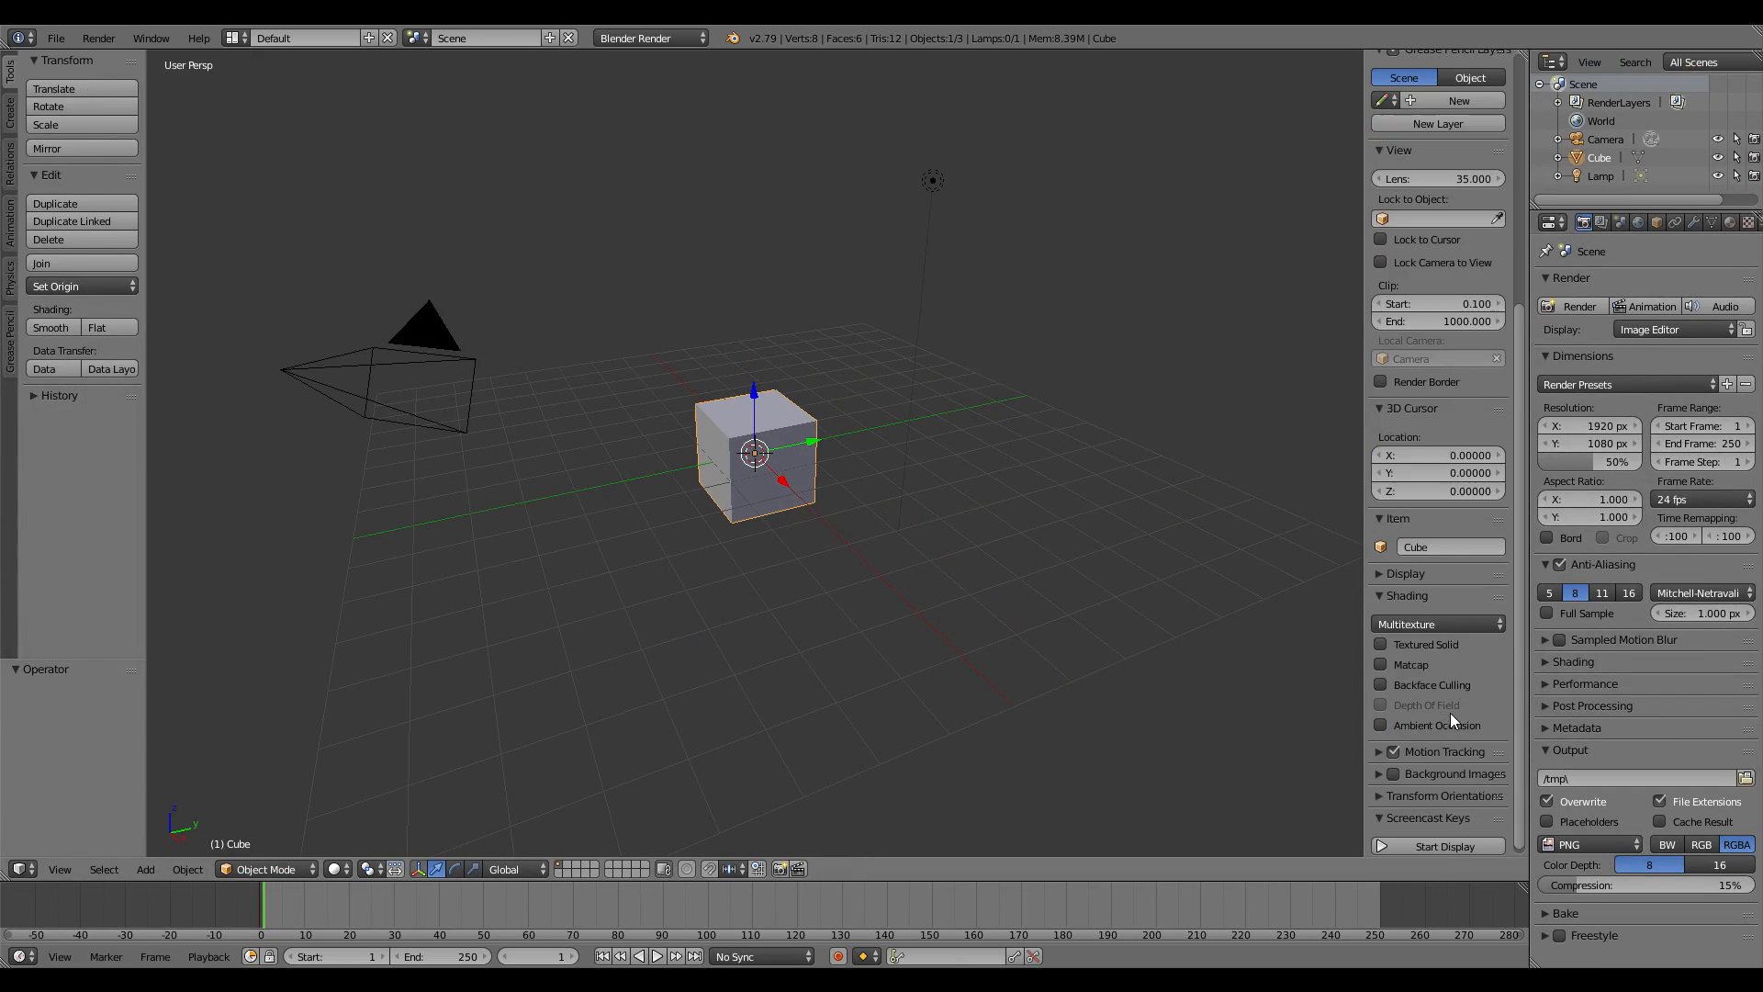
pyautogui.click(1438, 841)
pyautogui.scroll(-1, 1034, 697)
pyautogui.scroll(4, 1030, 693)
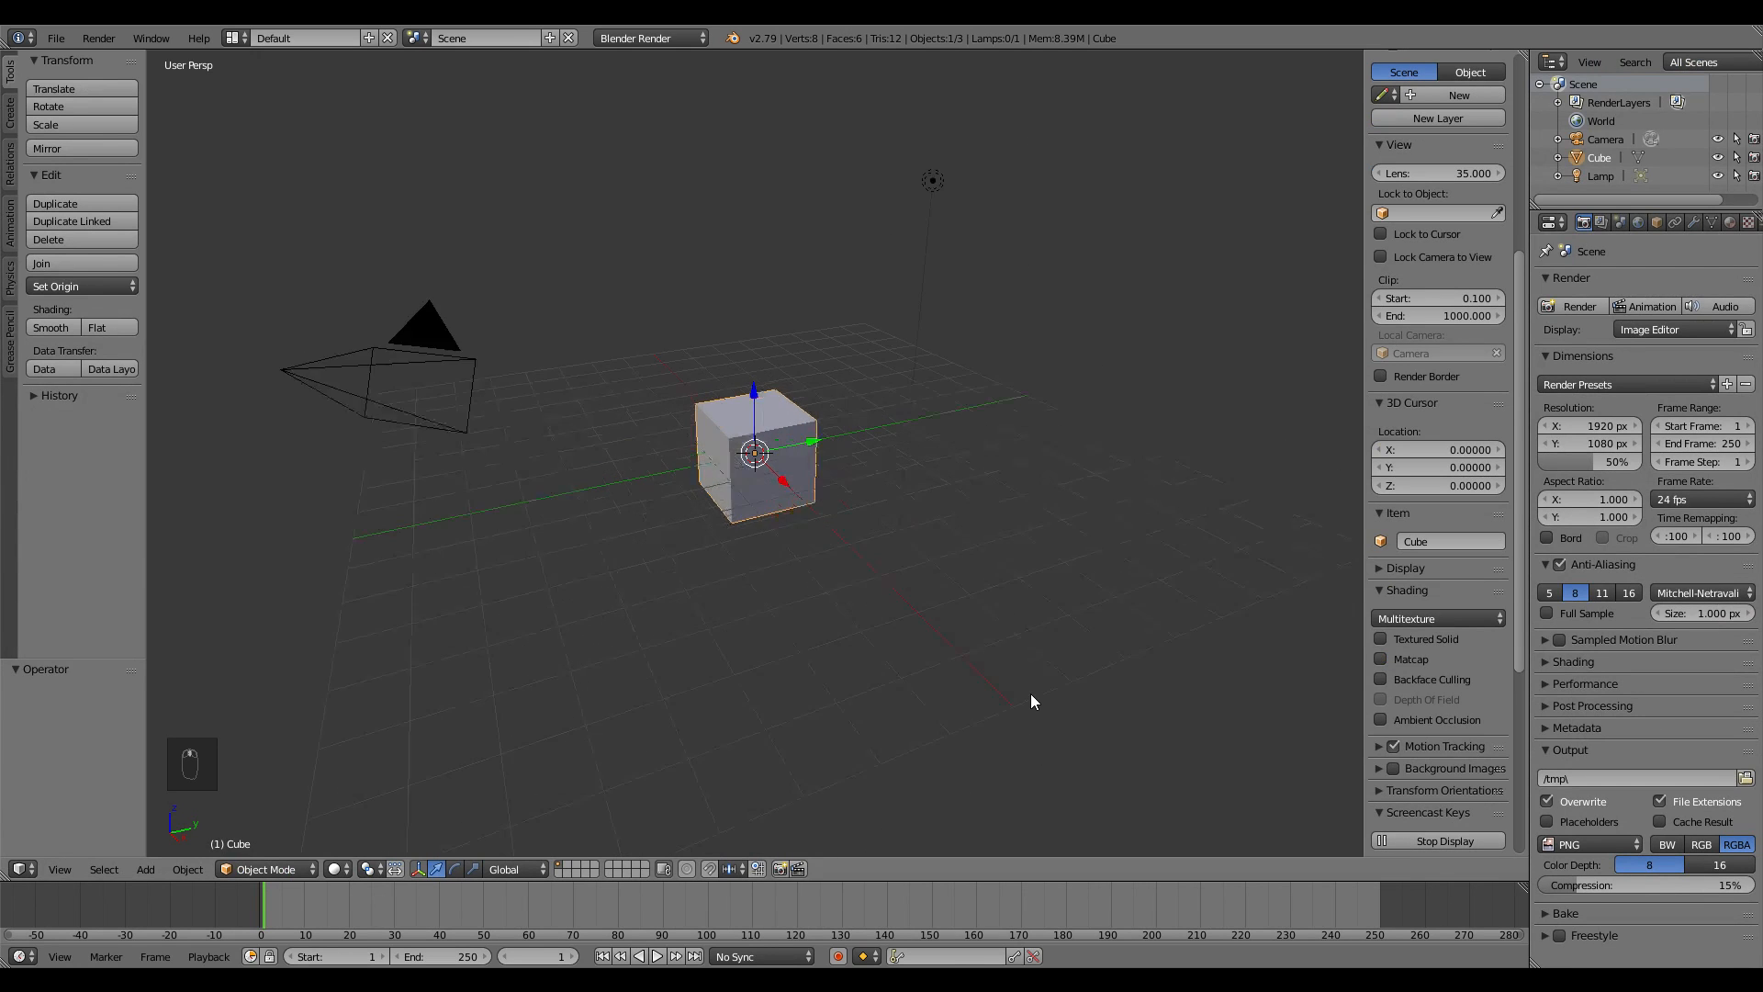
pyautogui.moveTo(768, 393); pyautogui.dragTo(873, 438, button='middle')
pyautogui.press('Tab')
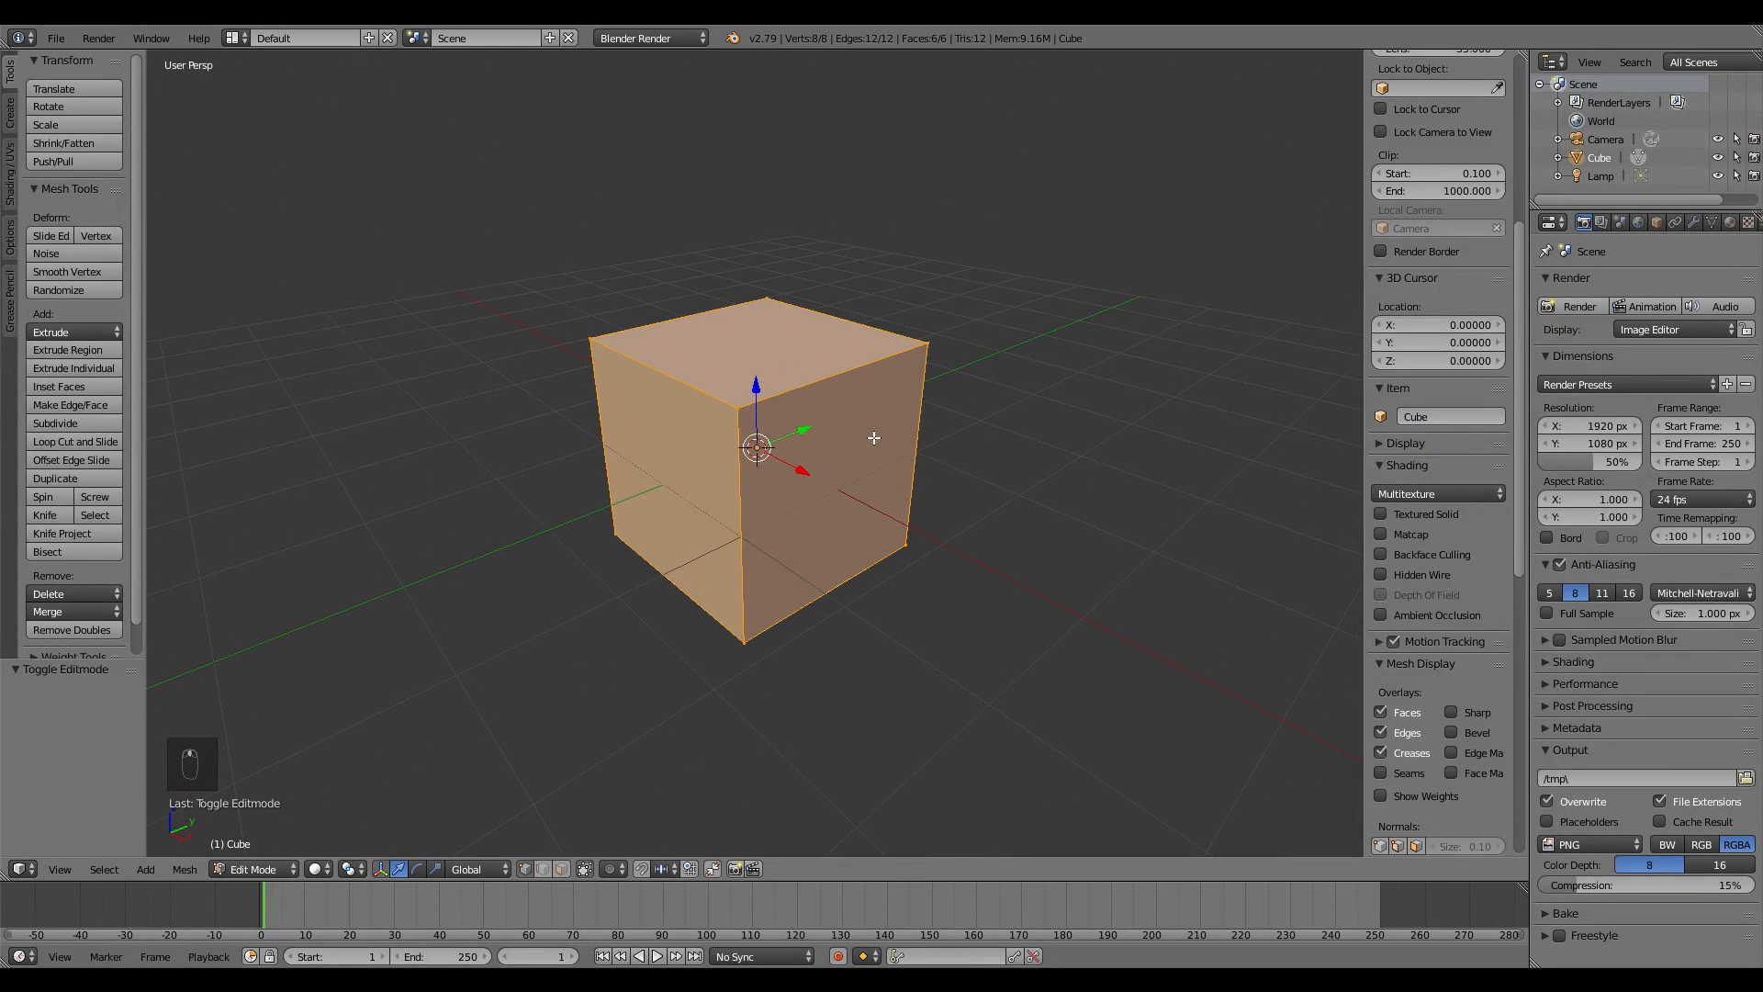
# - Try a plain subdivision of the whole cube with 3 cuts
pyautogui.press('w')
pyautogui.click(874, 441)
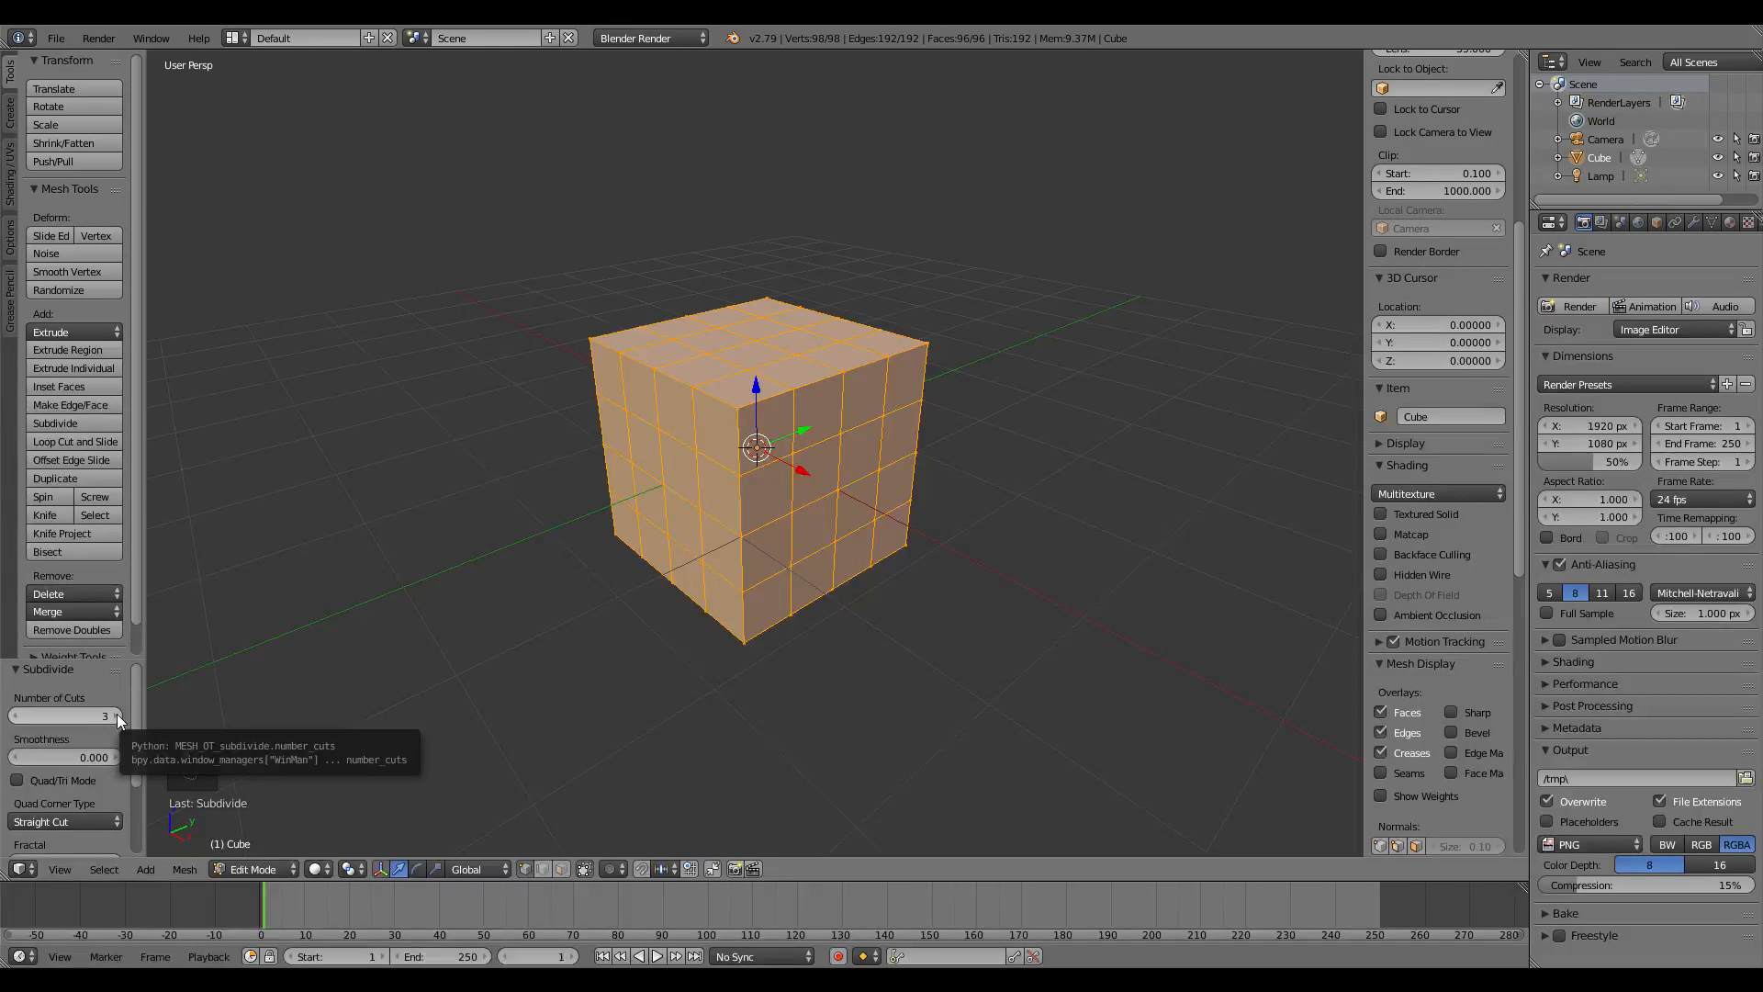
pyautogui.moveTo(698, 579); pyautogui.dragTo(760, 559, button='middle')
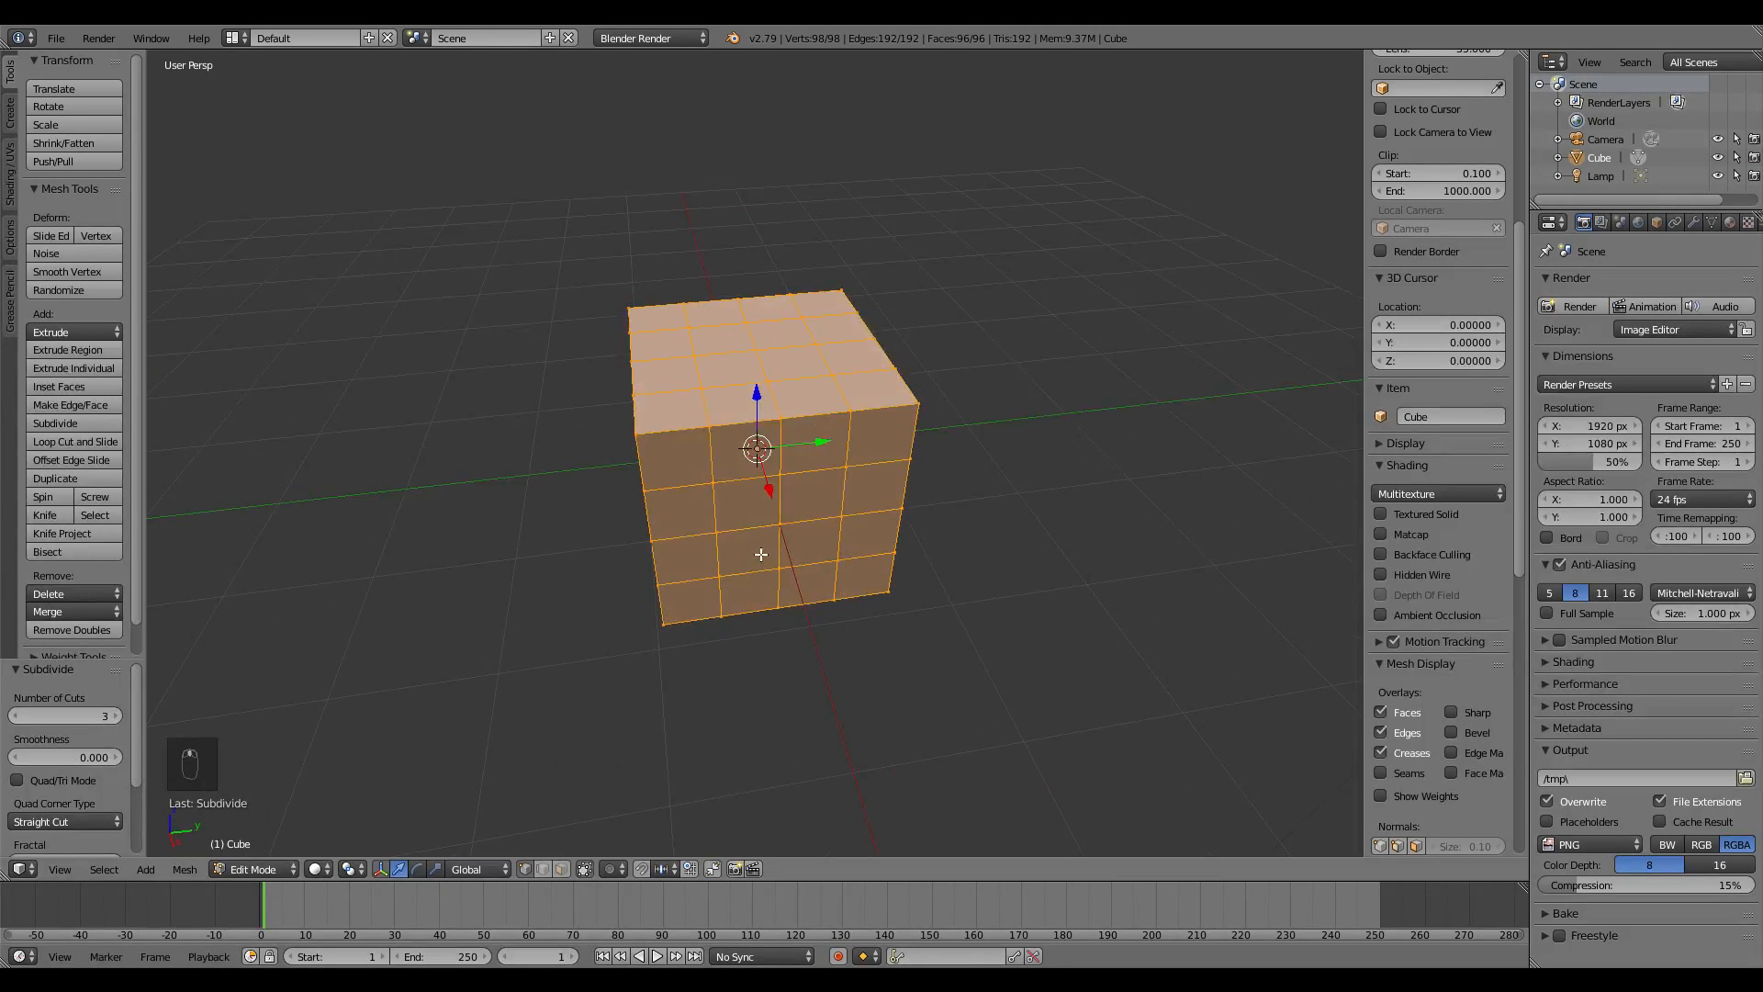
pyautogui.press('KP_1')
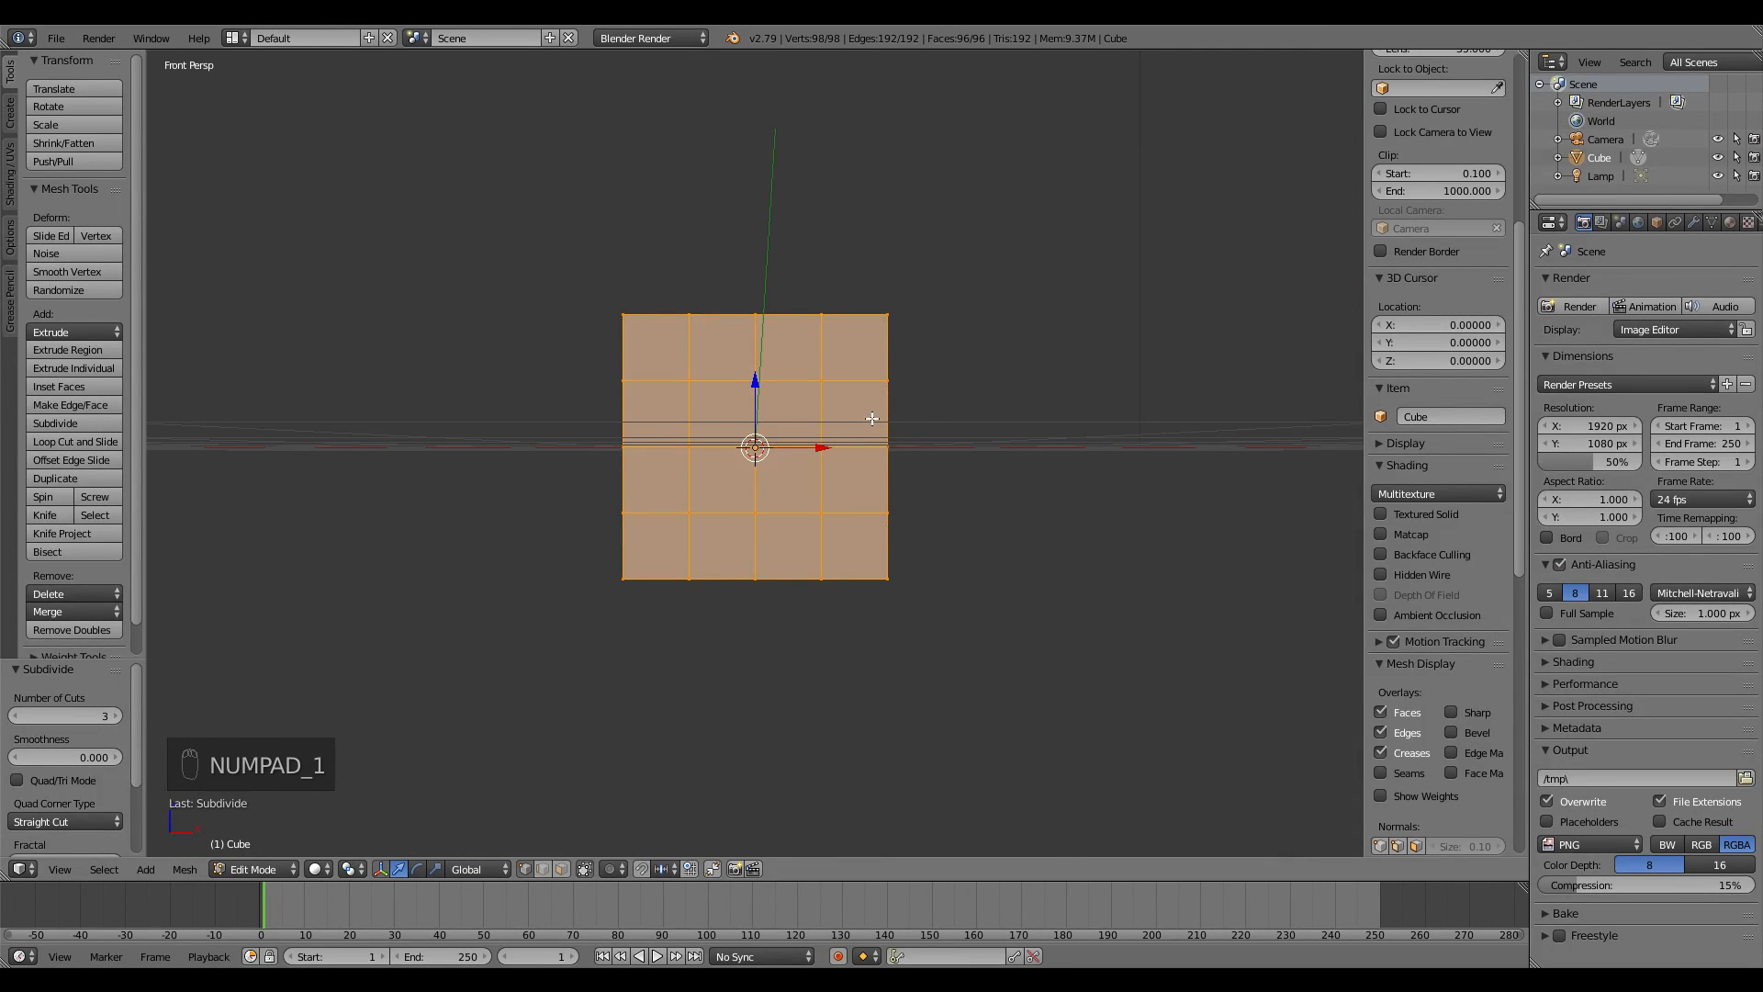
pyautogui.moveTo(871, 419); pyautogui.dragTo(847, 562, button='middle')
pyautogui.hotkey('ctrl', 'z')
# - Subdivide the cube with Subdivide Smooth, using 3 cuts and a smoothness of 0.670
pyautogui.press('w')
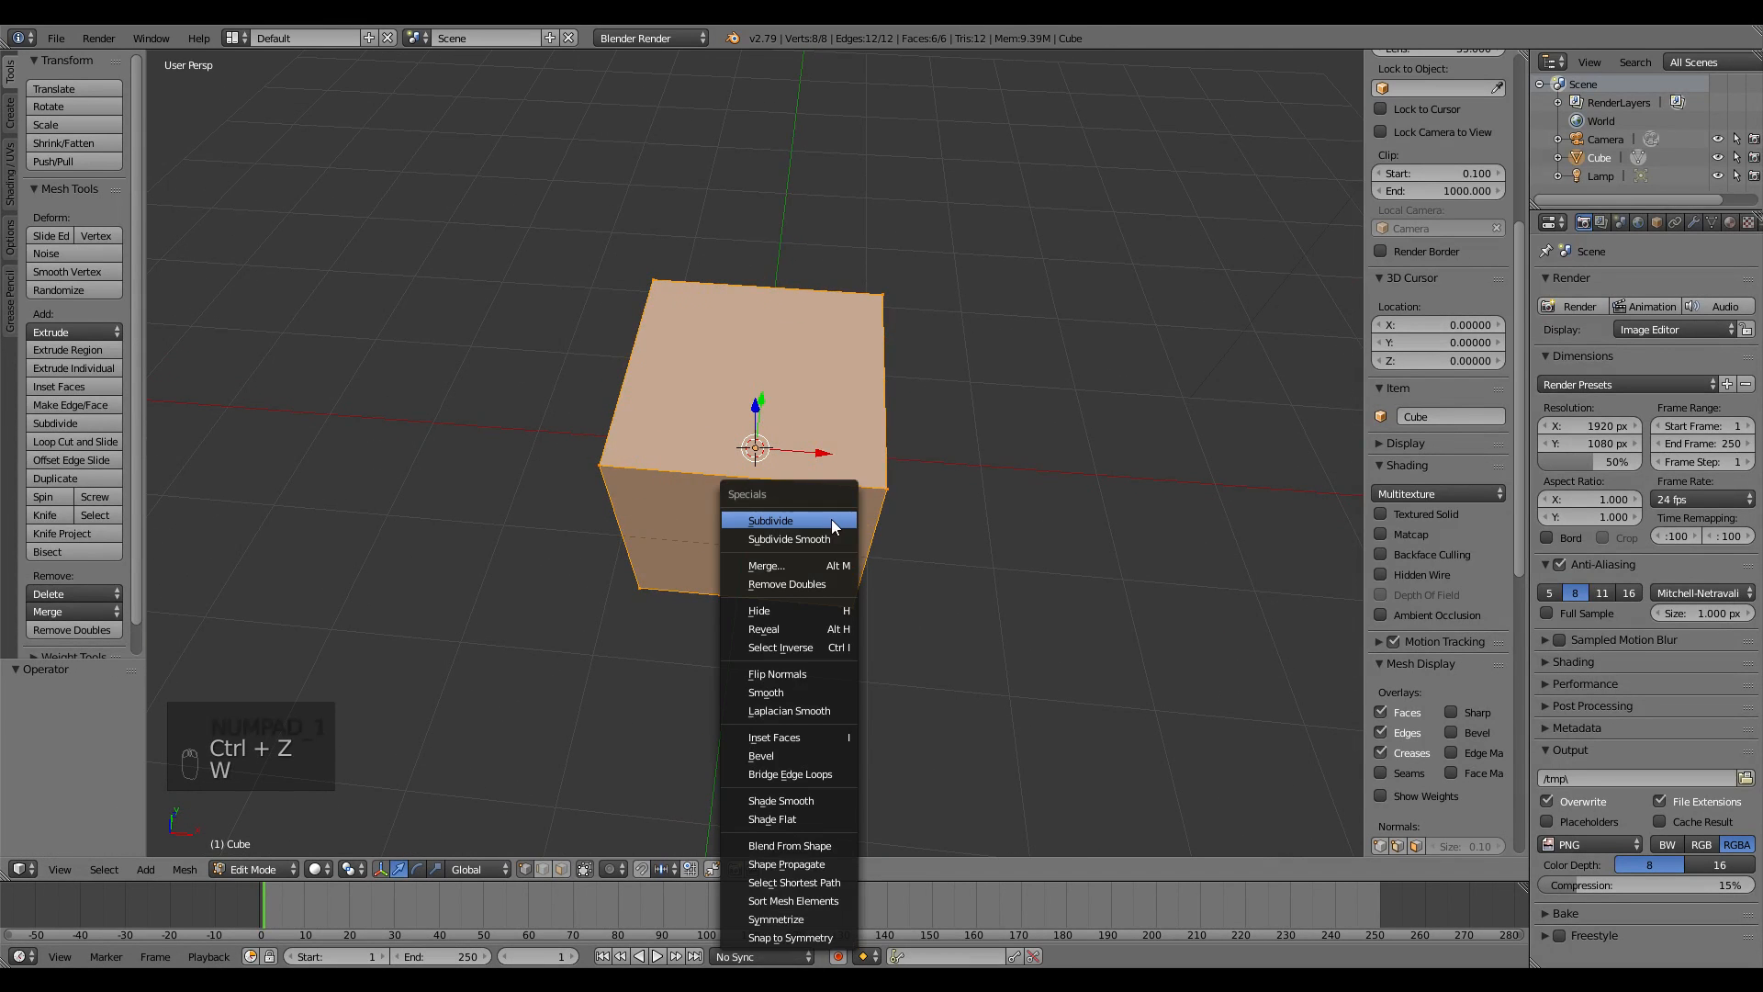
pyautogui.click(830, 543)
pyautogui.moveTo(820, 538); pyautogui.dragTo(853, 529, button='middle')
pyautogui.click(116, 715)
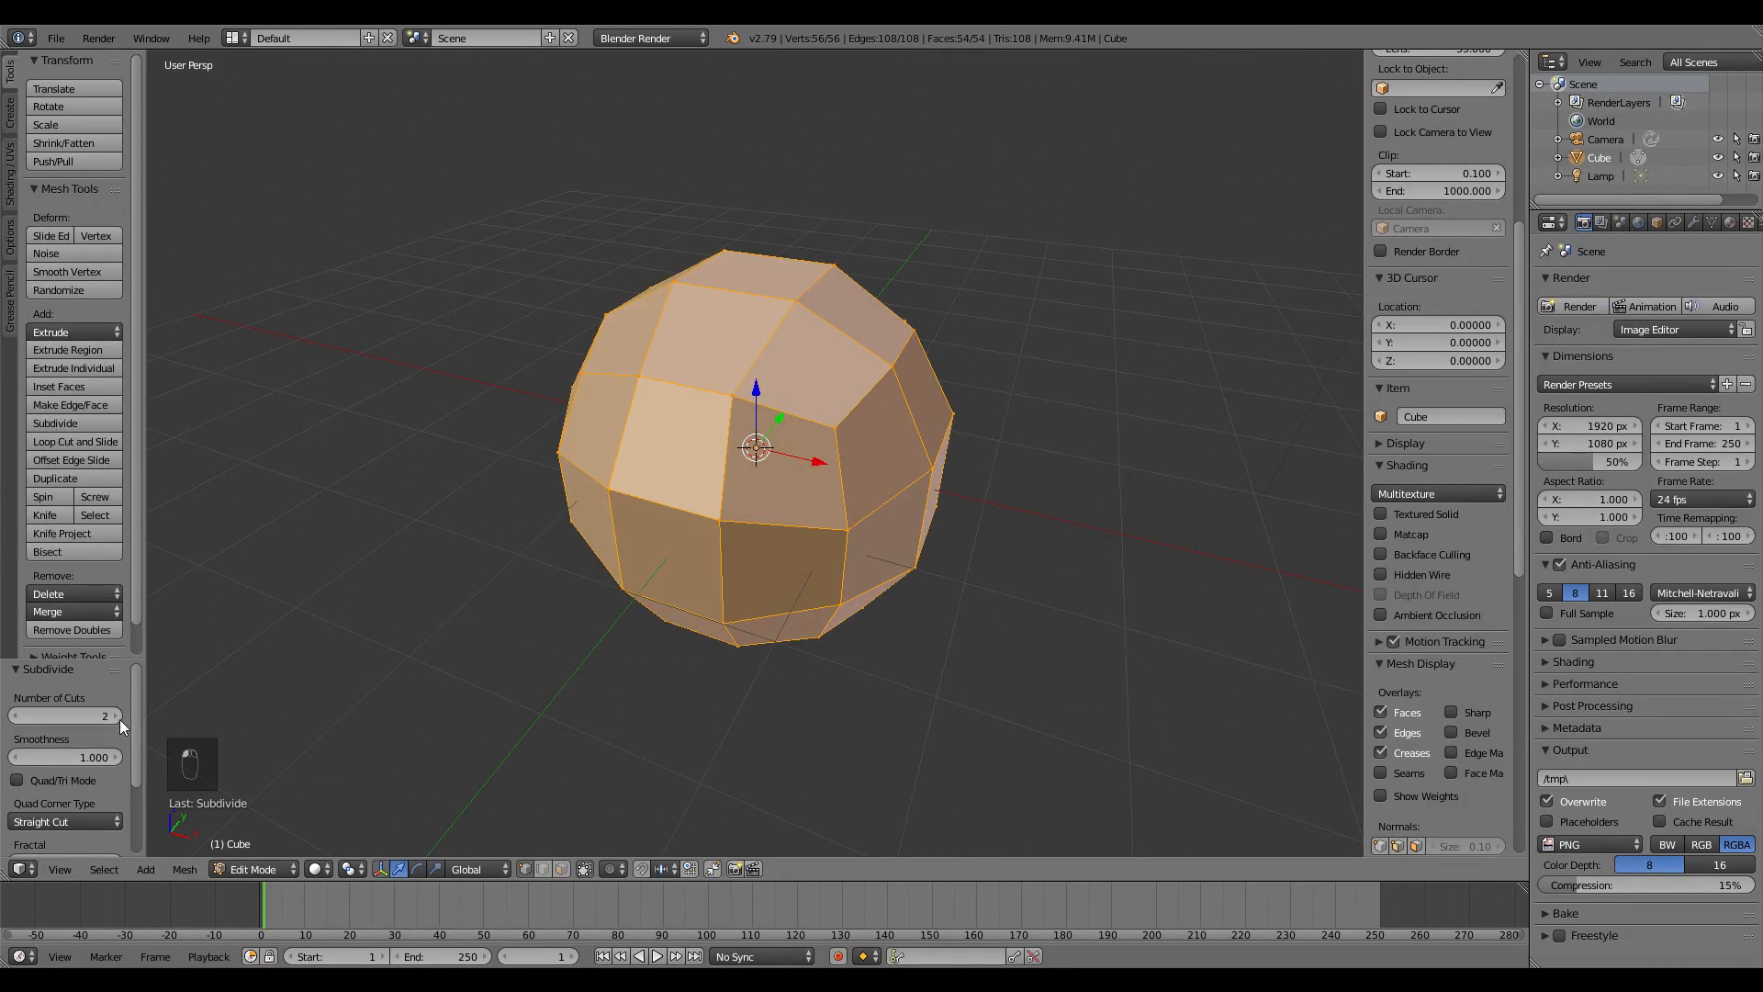
pyautogui.click(119, 719)
pyautogui.moveTo(700, 571); pyautogui.dragTo(654, 597, button='middle')
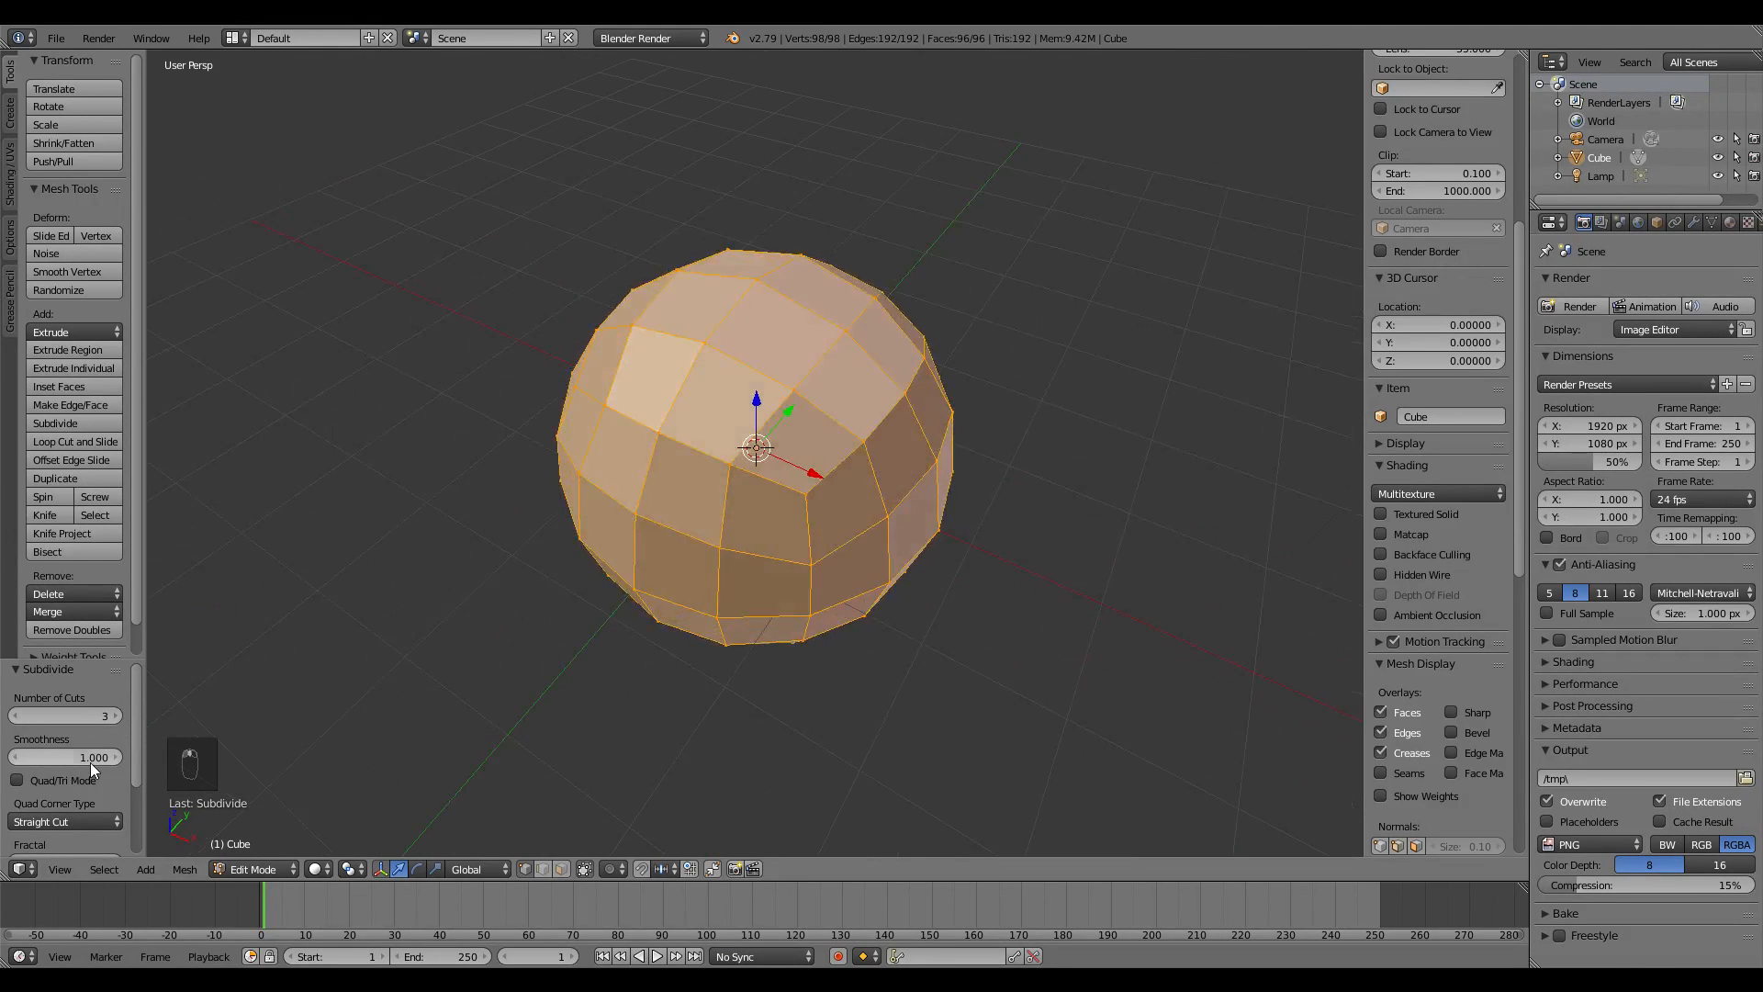
pyautogui.moveTo(92, 757); pyautogui.dragTo(4, 757)
pyautogui.moveTo(542, 607); pyautogui.dragTo(537, 554, button='middle')
# - Box-select the top of the rounded cube in front orthographic view and turn off limiting selection to visible geometry
pyautogui.press('KP_1')
pyautogui.press('KP_5')
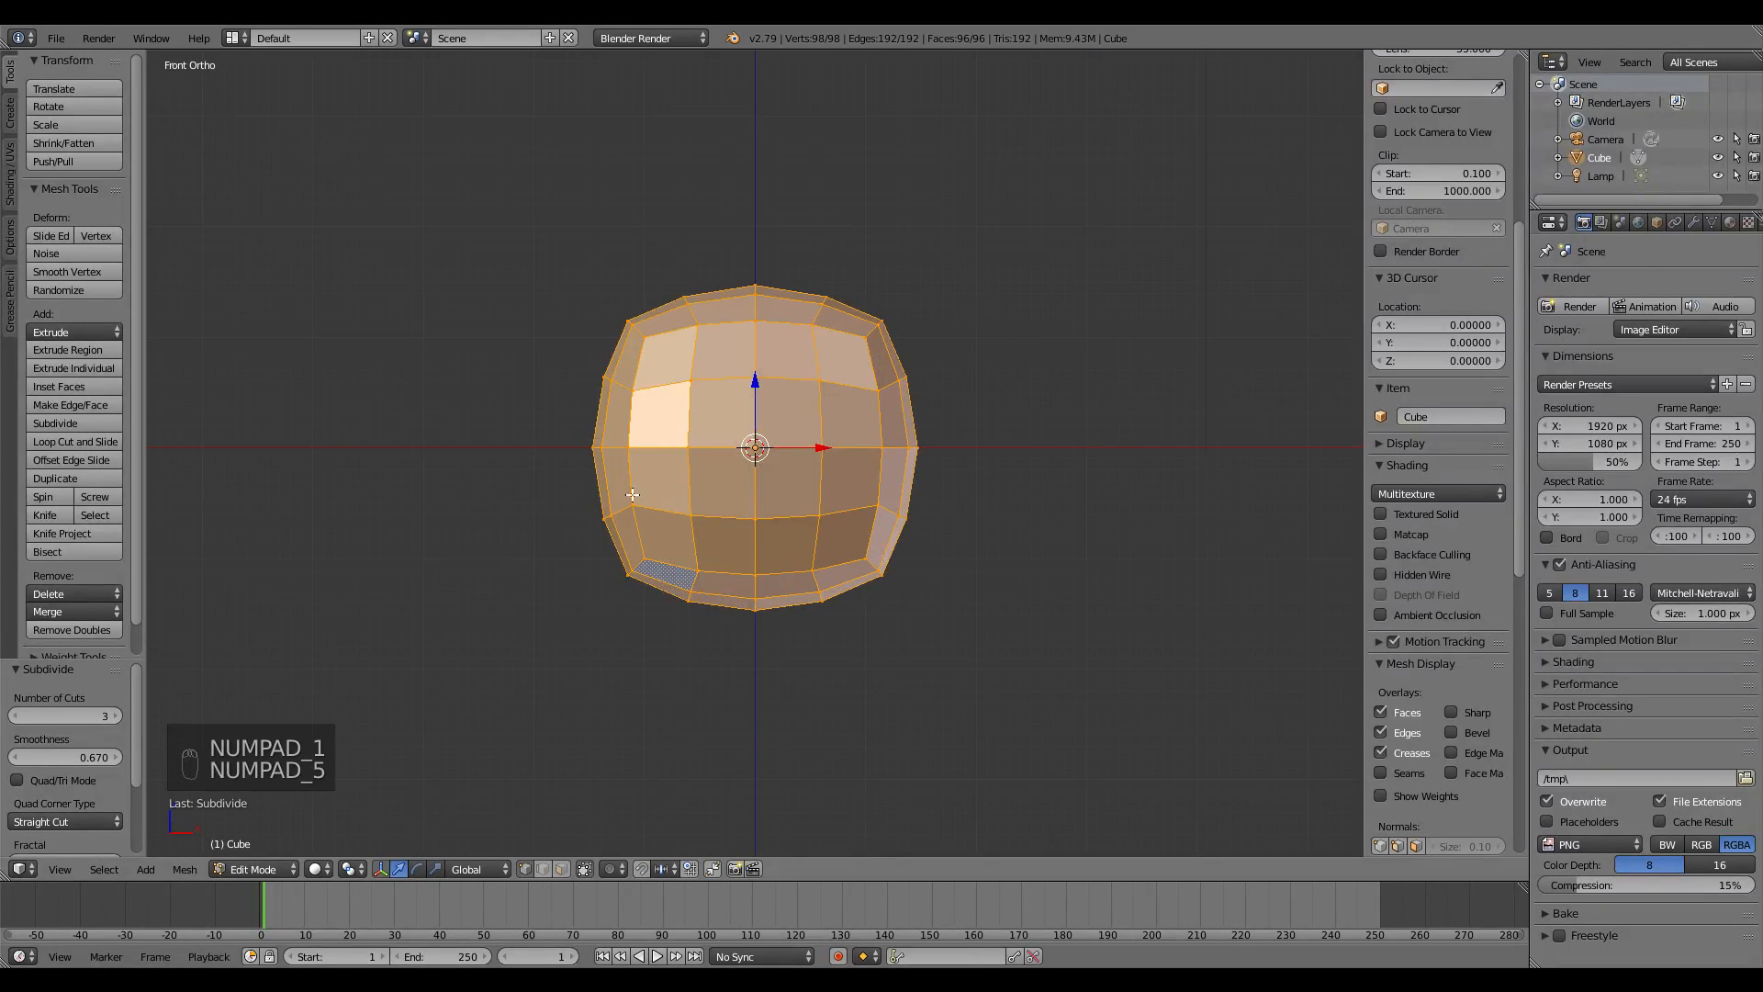
pyautogui.press('a')
pyautogui.press('a')
pyautogui.press('b')
pyautogui.moveTo(1052, 188); pyautogui.dragTo(565, 376)
pyautogui.moveTo(565, 376); pyautogui.dragTo(620, 820, button='middle')
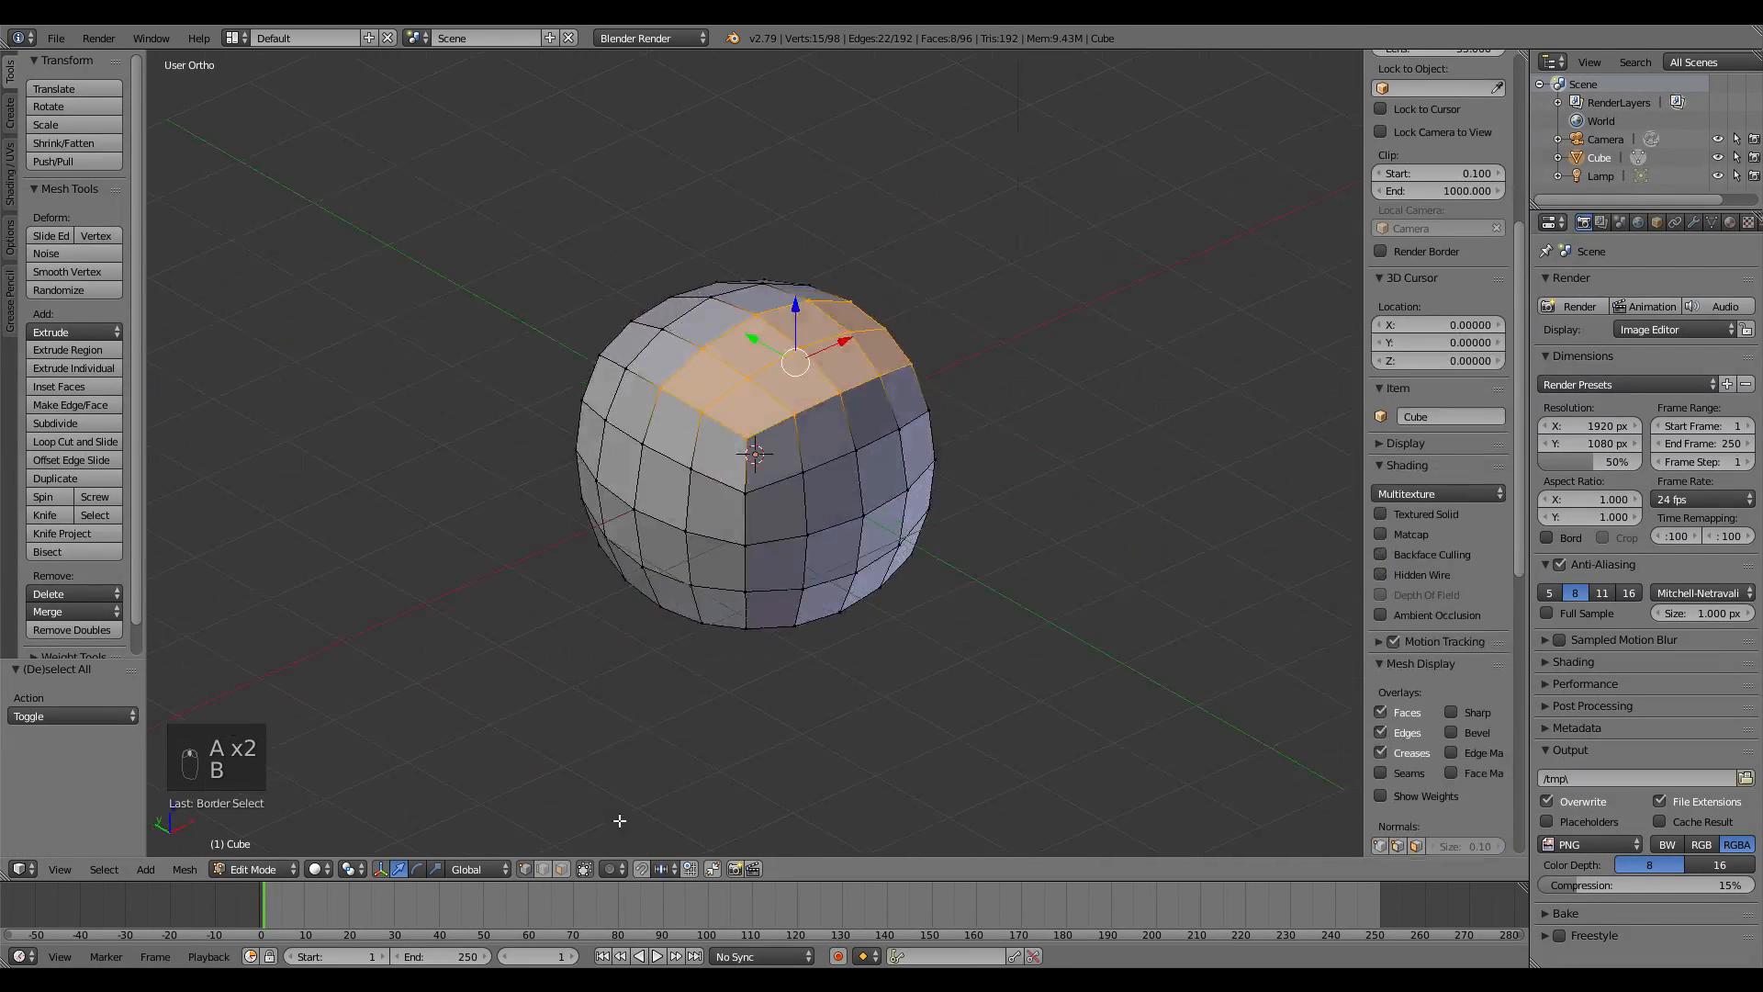
pyautogui.click(585, 869)
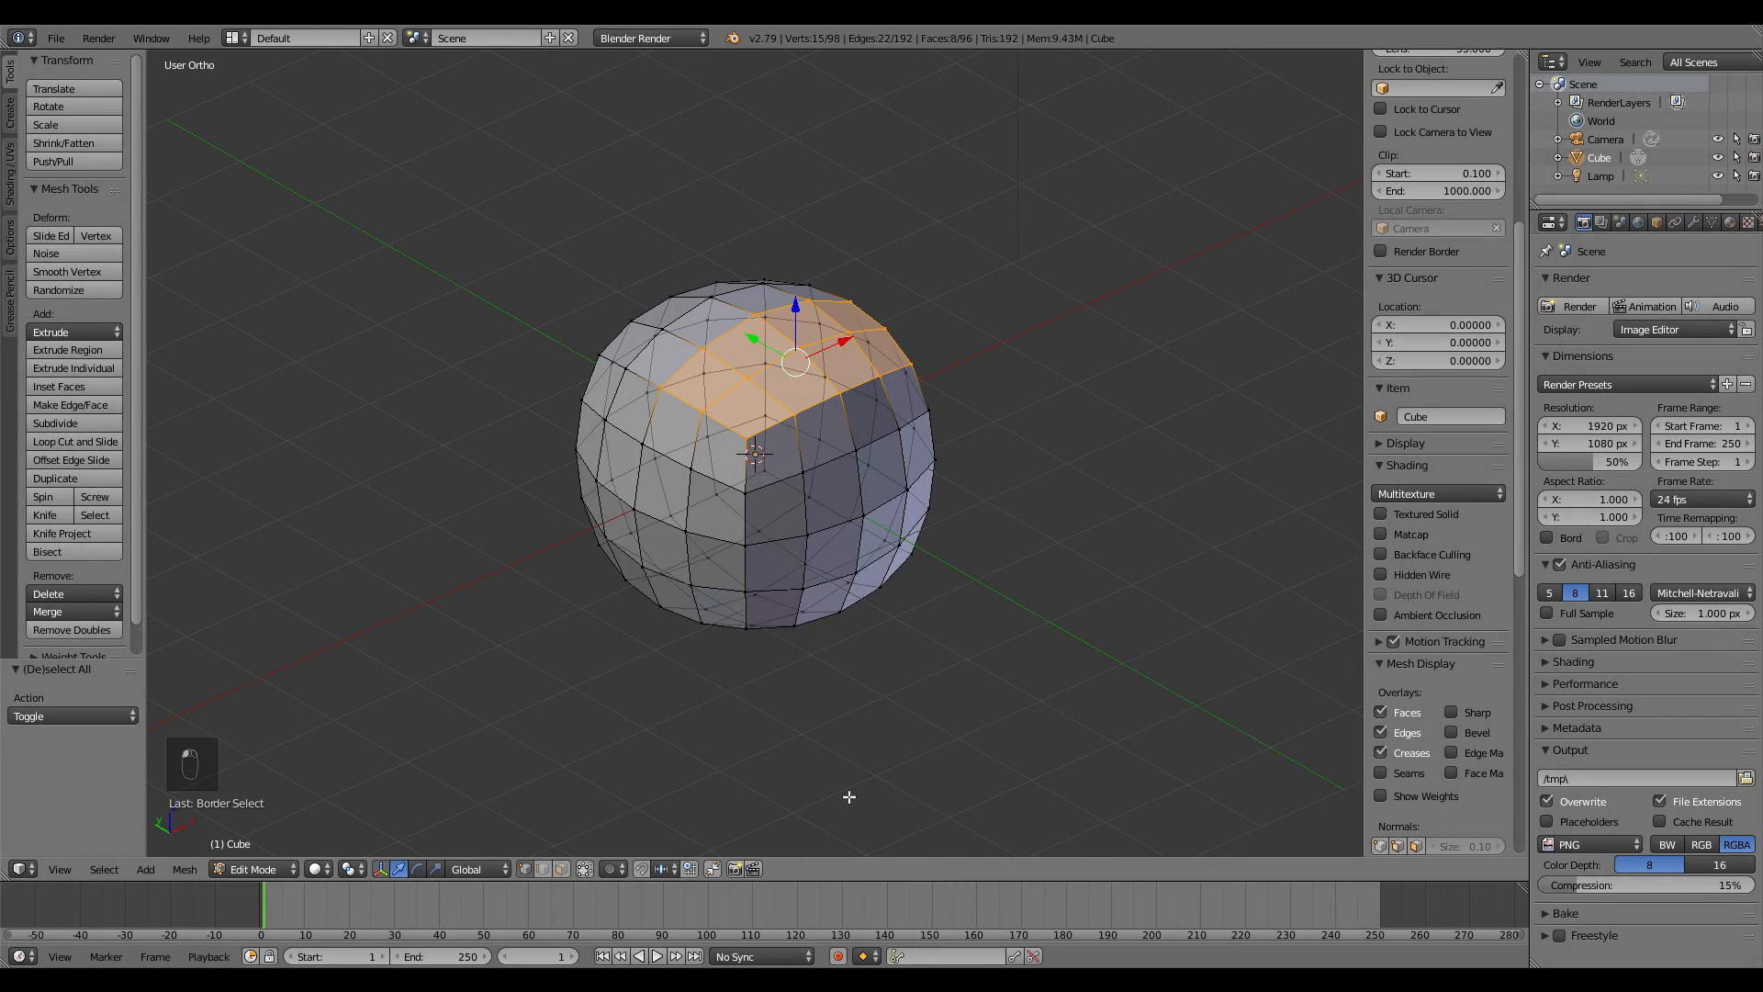
pyautogui.moveTo(846, 799); pyautogui.dragTo(855, 443, button='middle')
# - Box-select all top vertices from the front view and flatten them by scaling to 0 along Z
pyautogui.press('KP_1')
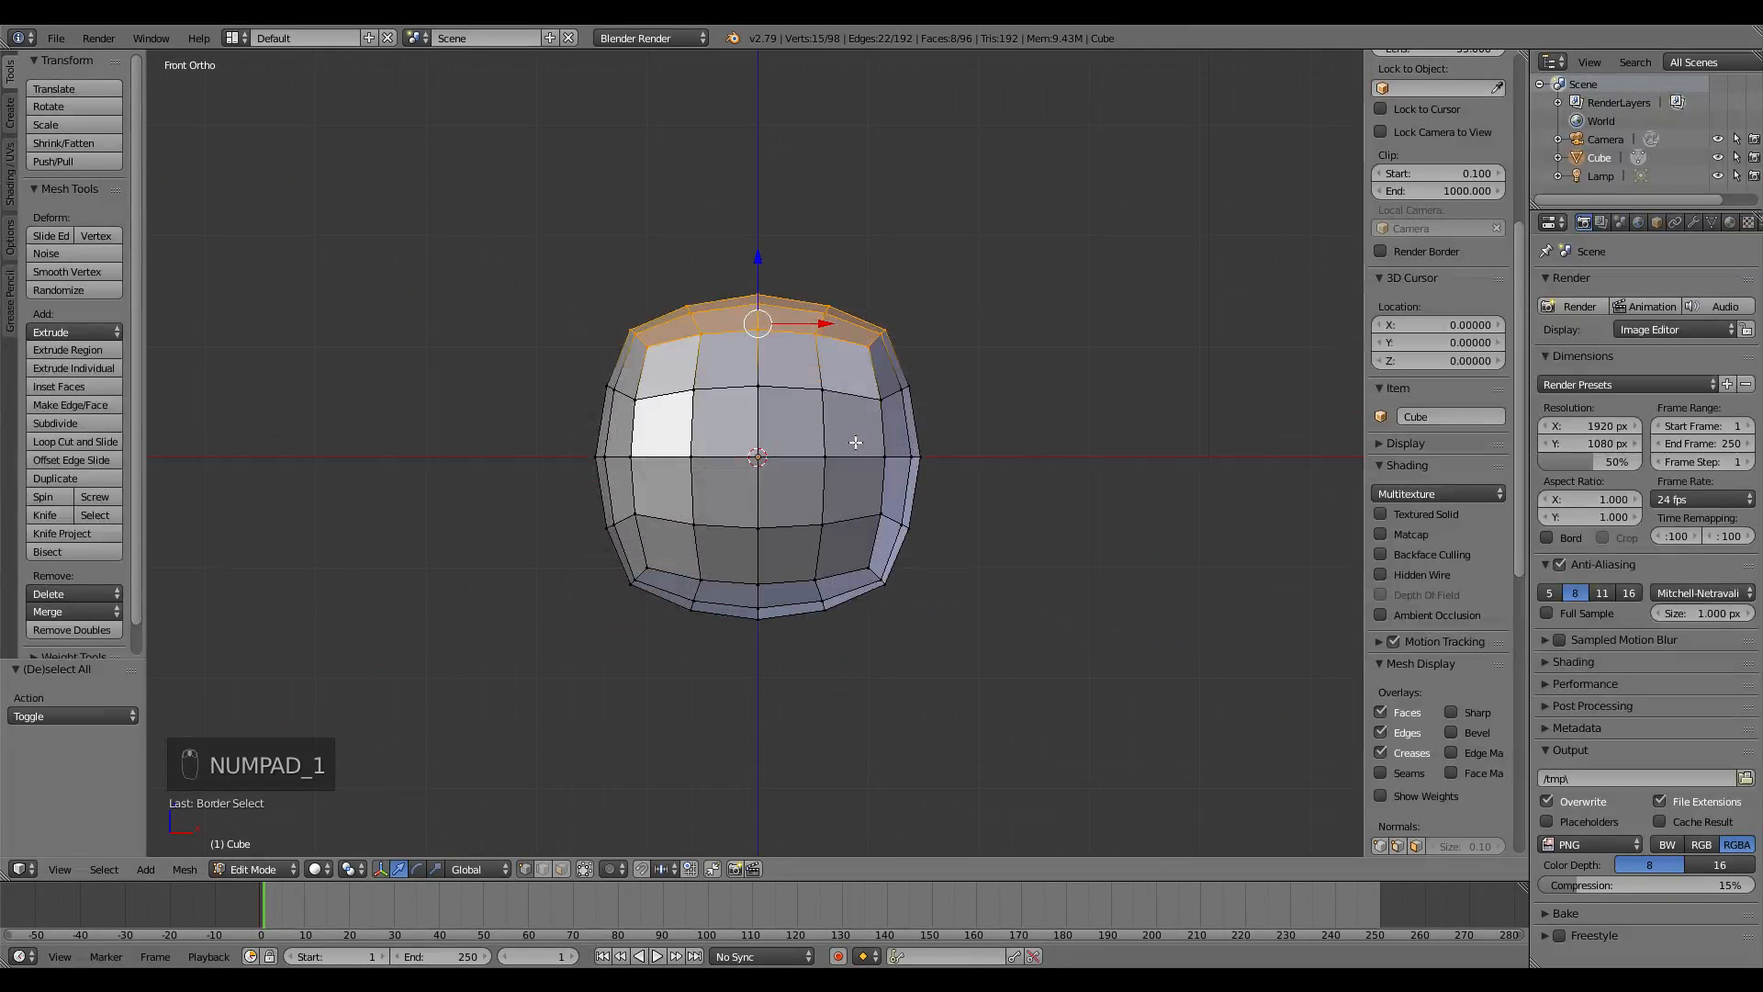
pyautogui.press('a')
pyautogui.press('a')
pyautogui.press('b')
pyautogui.moveTo(976, 205); pyautogui.dragTo(555, 365)
pyautogui.press('s')
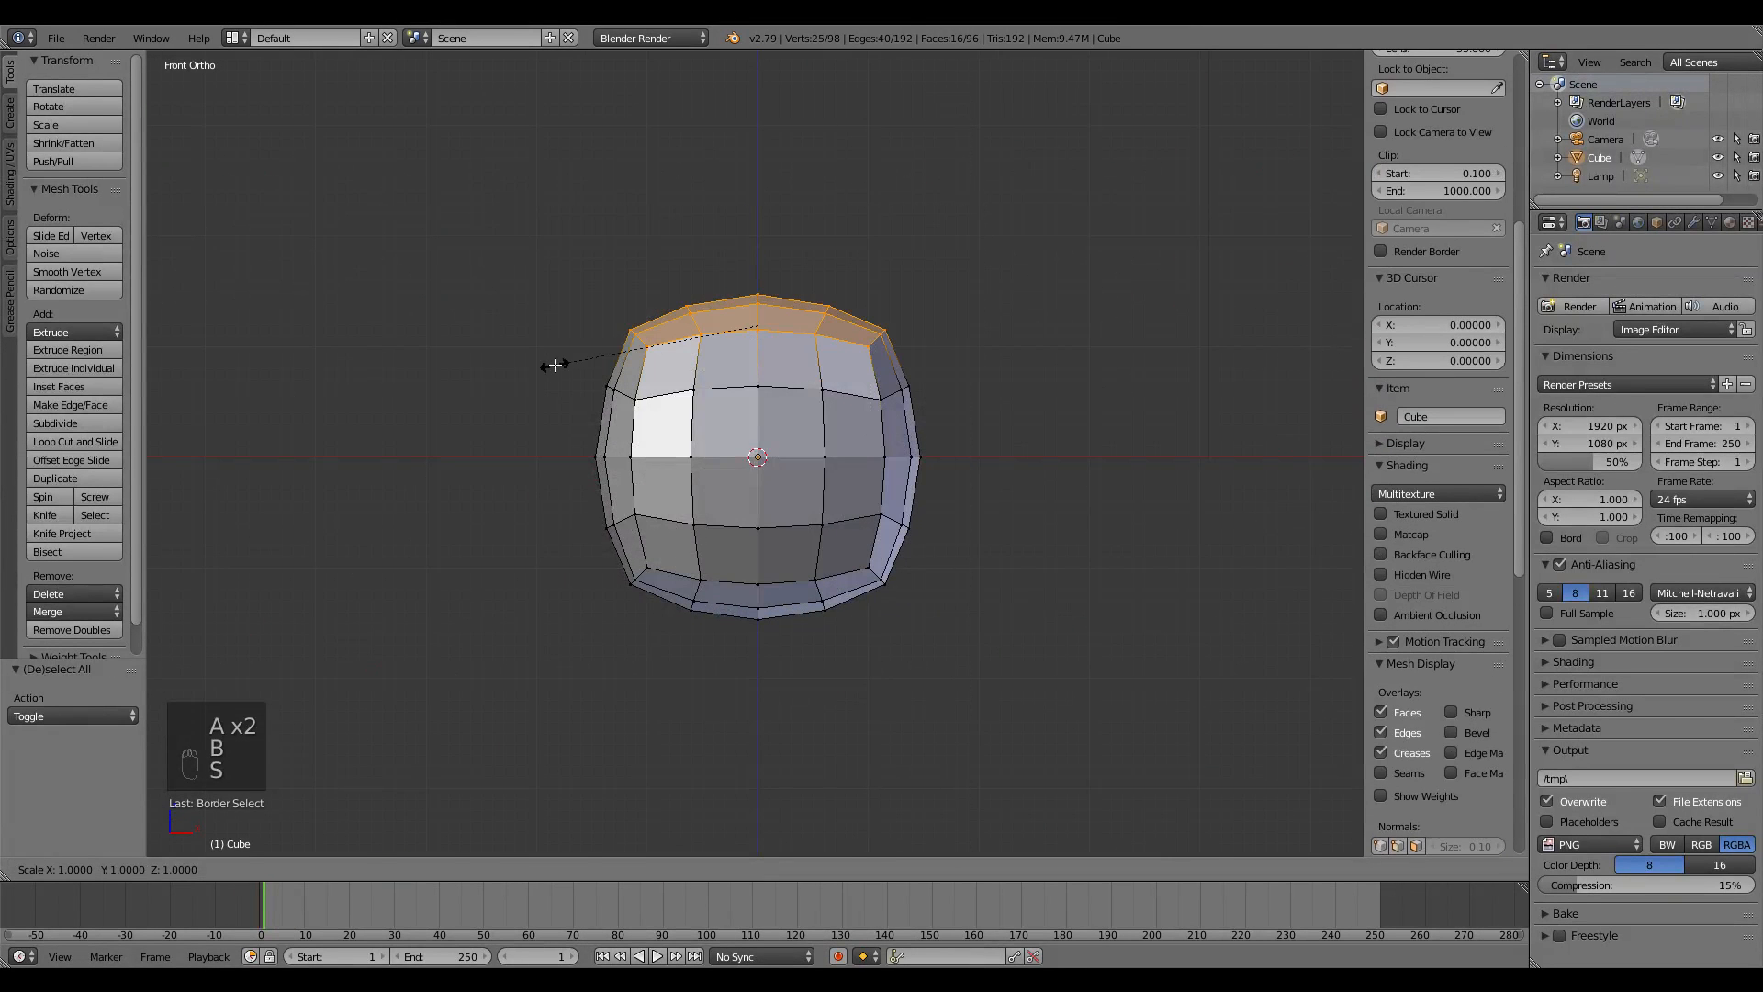
pyautogui.press('0')
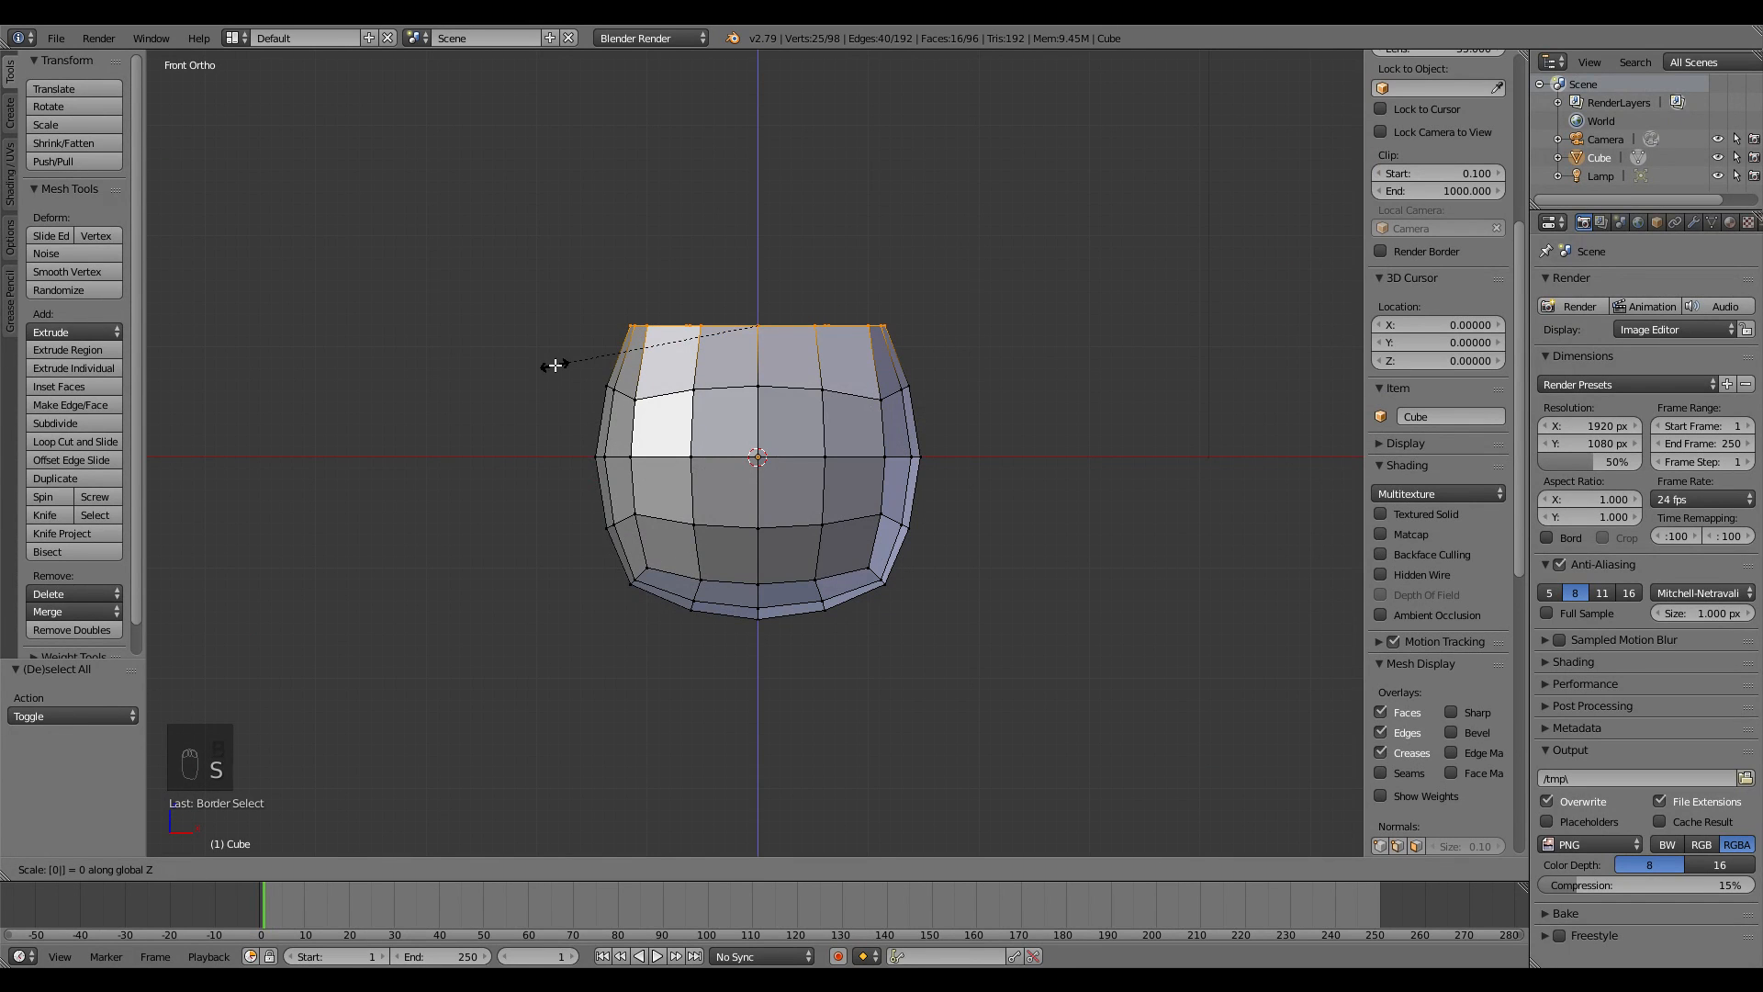
pyautogui.click(795, 370)
pyautogui.moveTo(883, 380); pyautogui.dragTo(942, 383, button='middle')
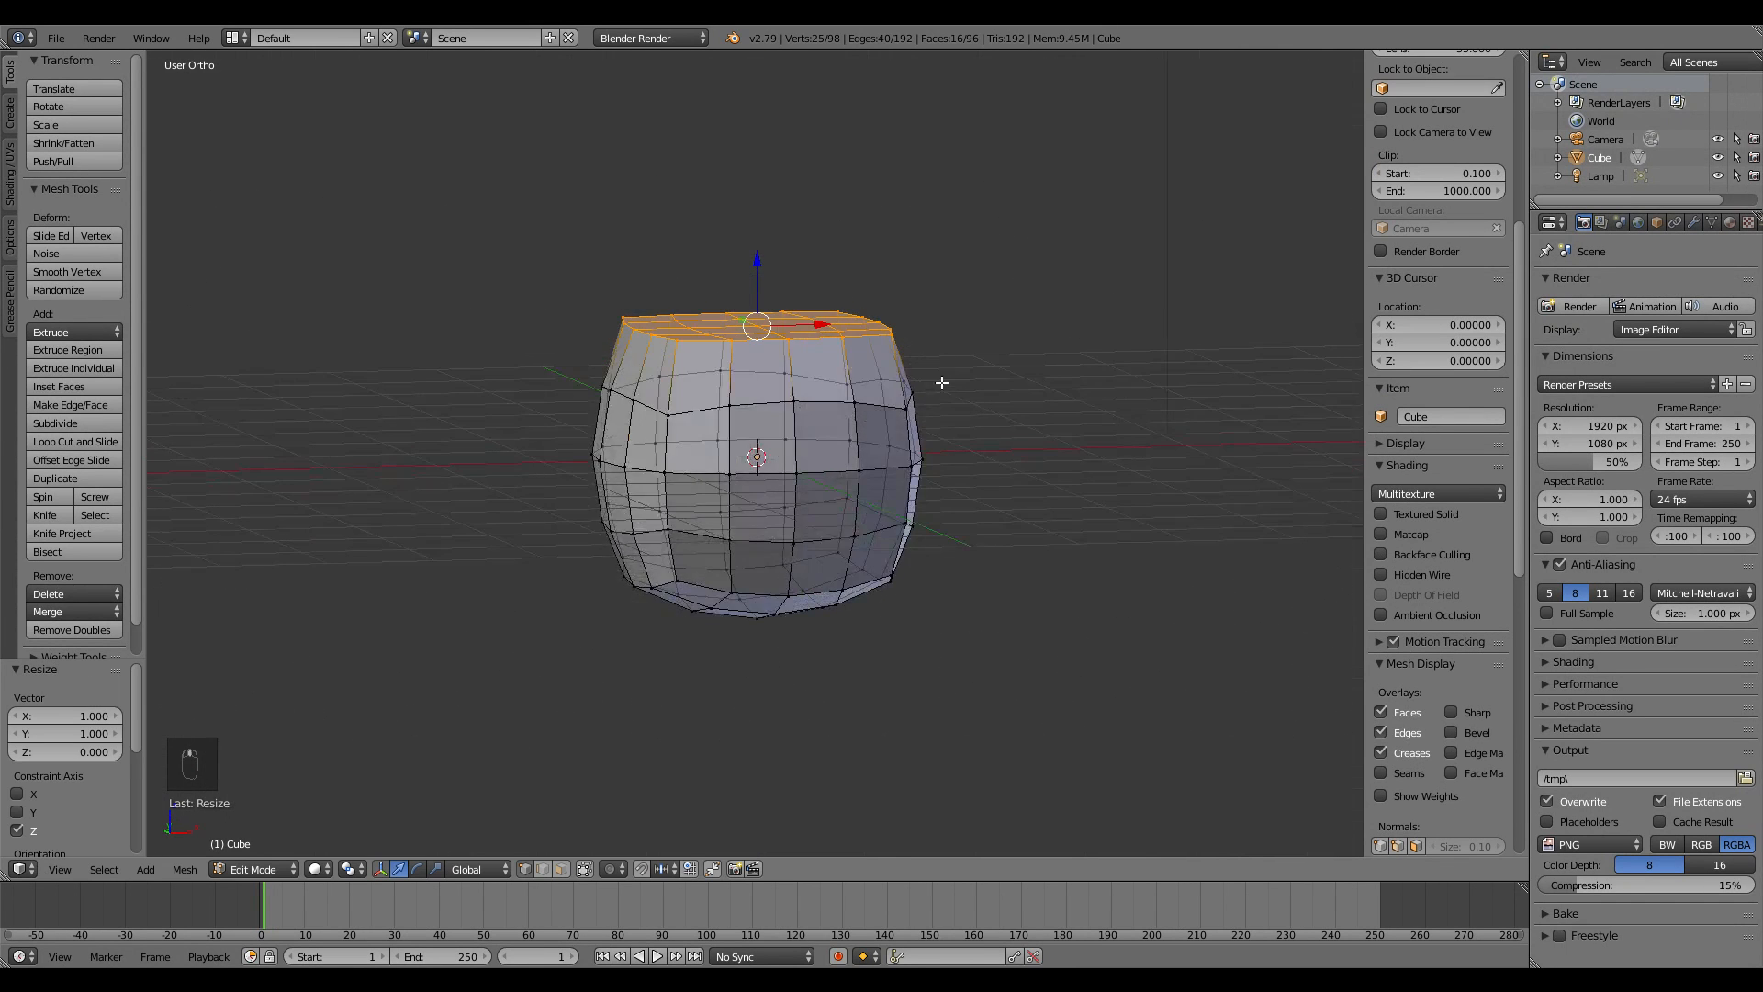
# - Box-select all bottom vertices from the right view and flatten them by scaling to 0 along Z
pyautogui.press('KP_3')
pyautogui.press('a')
pyautogui.press('a')
pyautogui.press('b')
pyautogui.moveTo(927, 559); pyautogui.dragTo(523, 671)
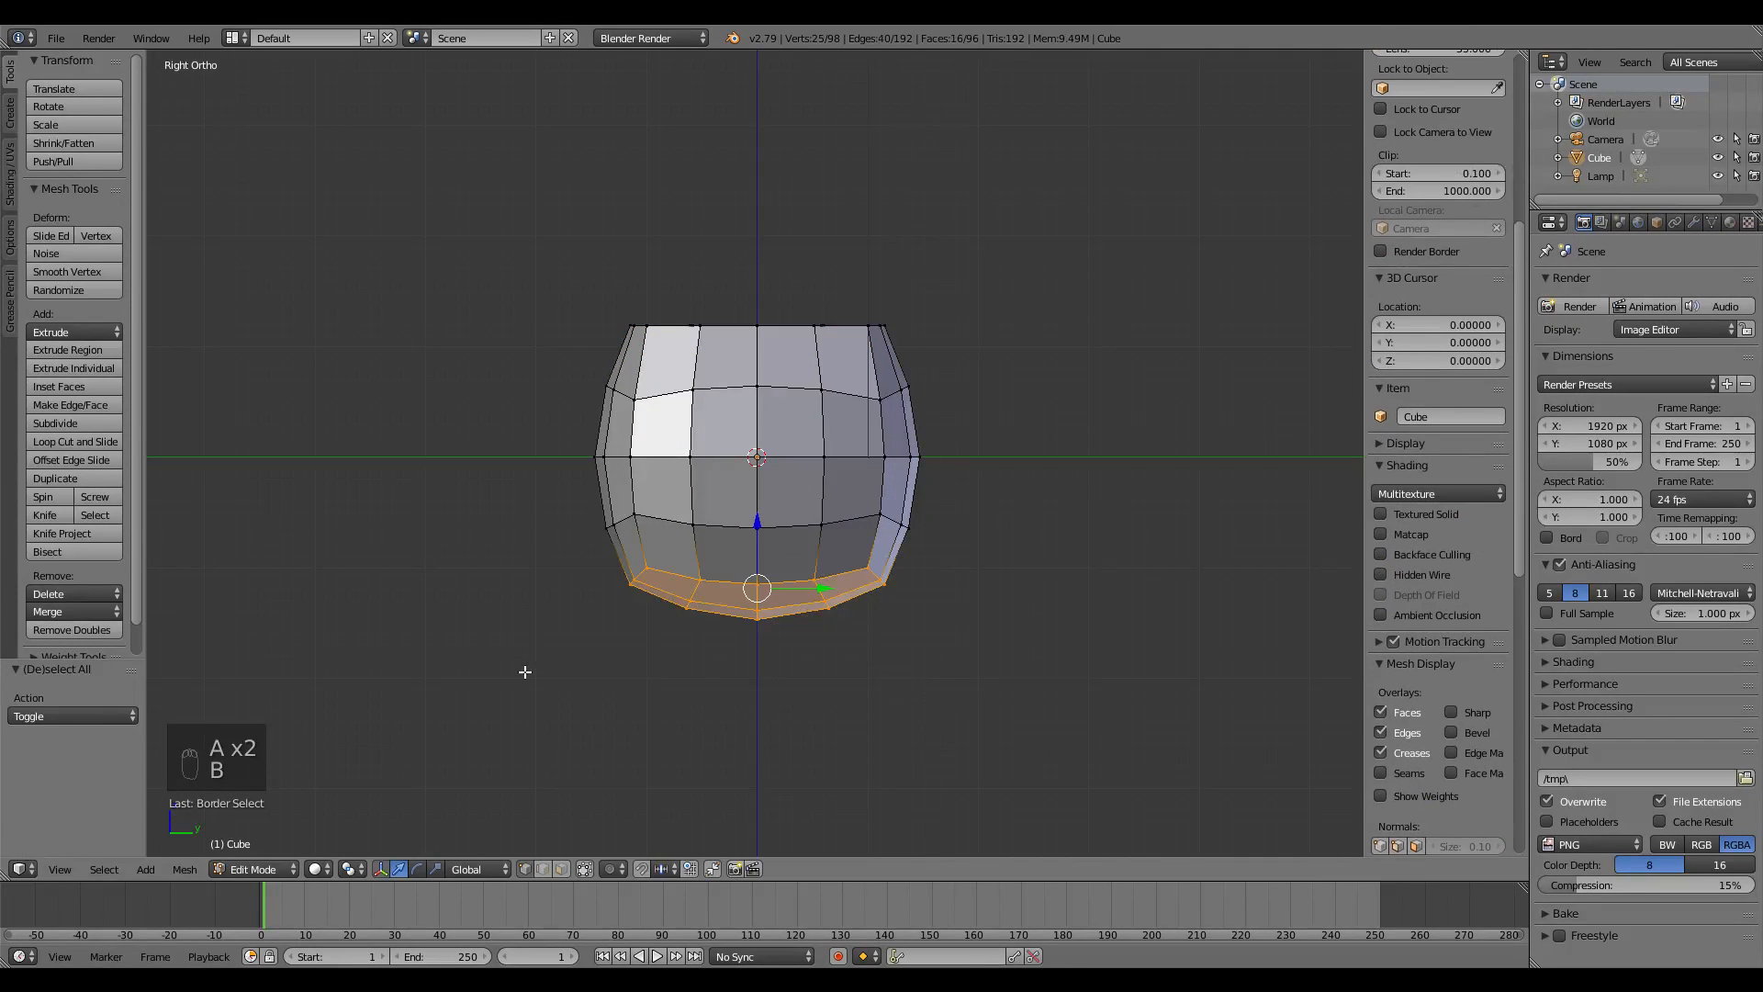
pyautogui.press('s')
pyautogui.press('z')
pyautogui.press('0')
pyautogui.click(524, 672)
pyautogui.moveTo(524, 671); pyautogui.dragTo(669, 465, button='middle')
# - Select the whole mesh and stretch it along Z by a factor of about 2.517
pyautogui.press('a')
pyautogui.press('a')
pyautogui.press('a')
pyautogui.moveTo(732, 526); pyautogui.dragTo(763, 575, button='middle')
pyautogui.scroll(-3, 795, 496)
pyautogui.press('s')
pyautogui.press('z')
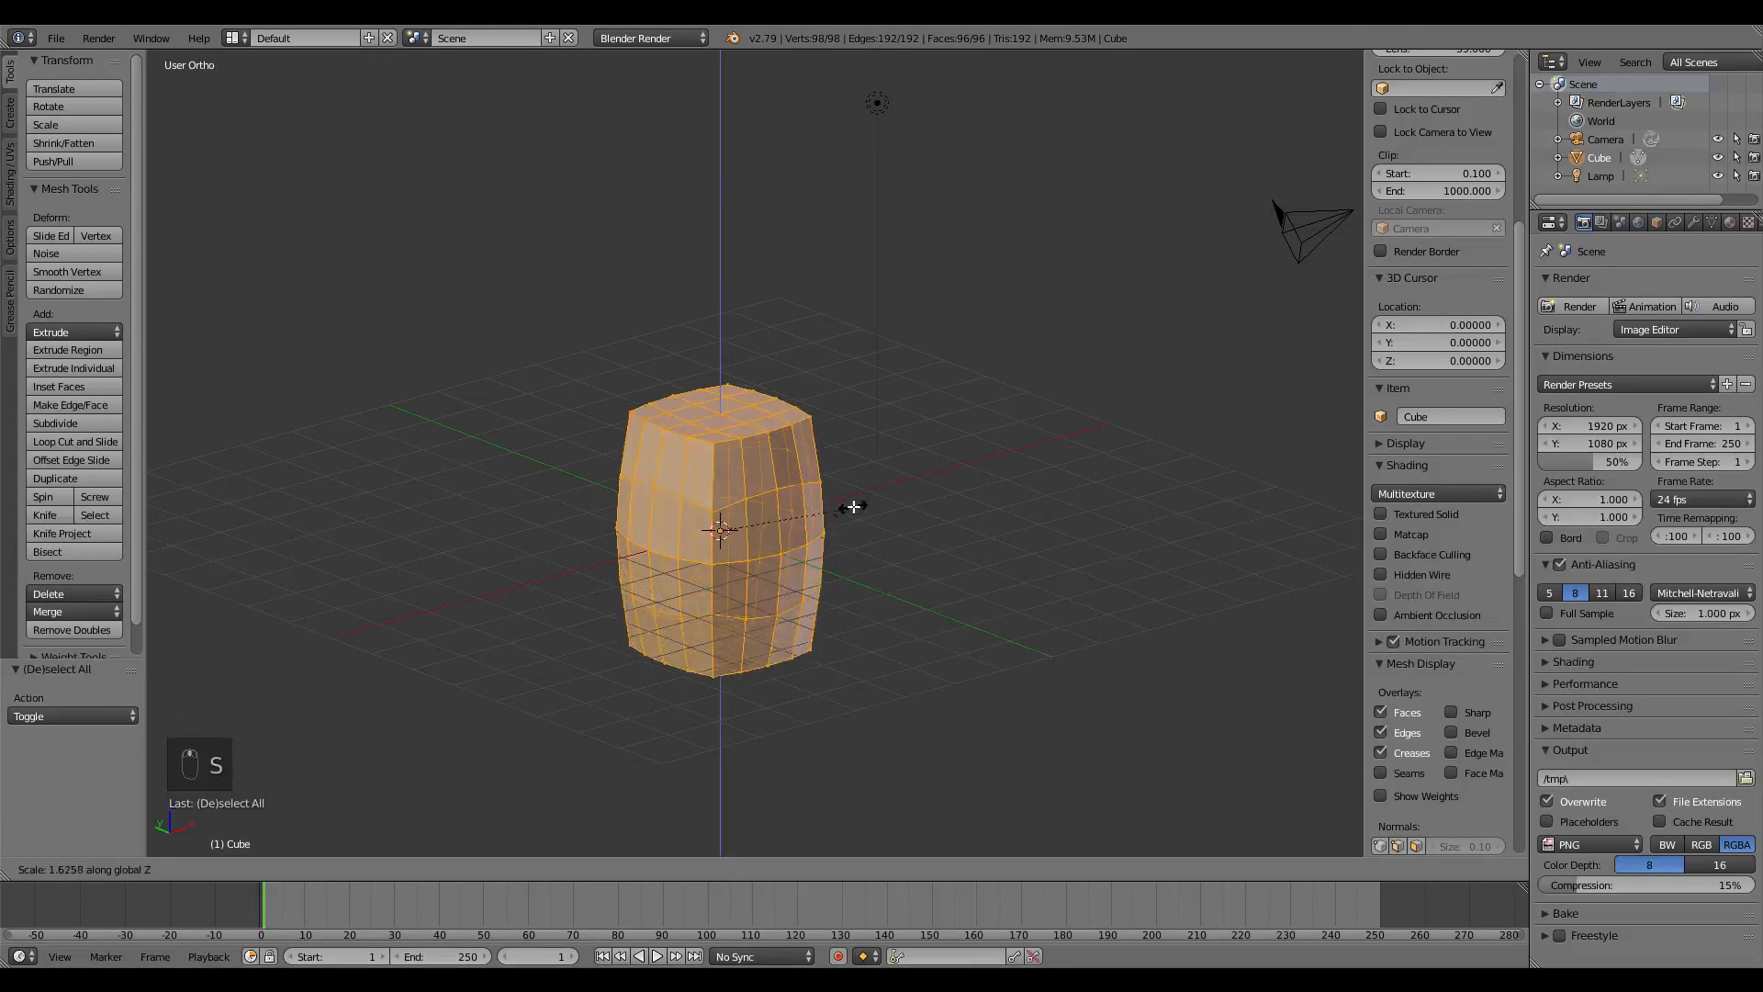
pyautogui.click(909, 451)
# - Select the horizontal edge loop above the middle and level it by scaling to 0 along Z
pyautogui.moveTo(778, 464); pyautogui.dragTo(753, 430, button='middle')
pyautogui.press('KP_1')
pyautogui.keyDown('alt'); pyautogui.rightClick(750, 426); pyautogui.keyUp('alt')
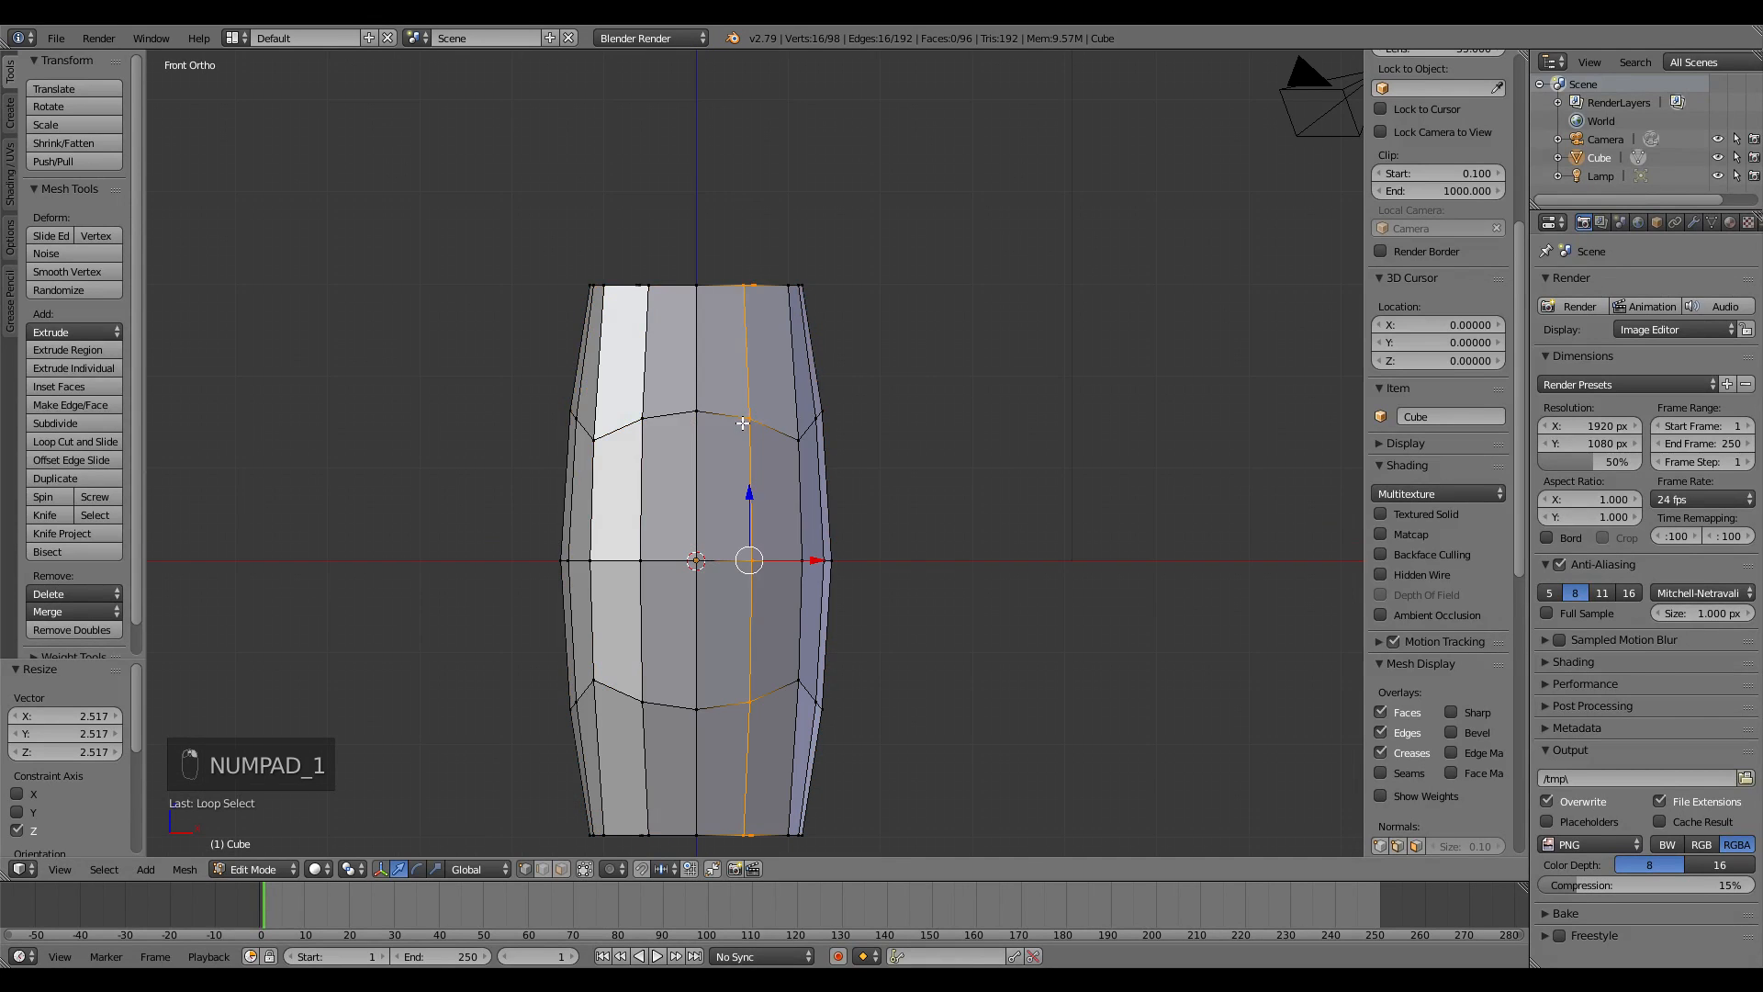
pyautogui.press('s')
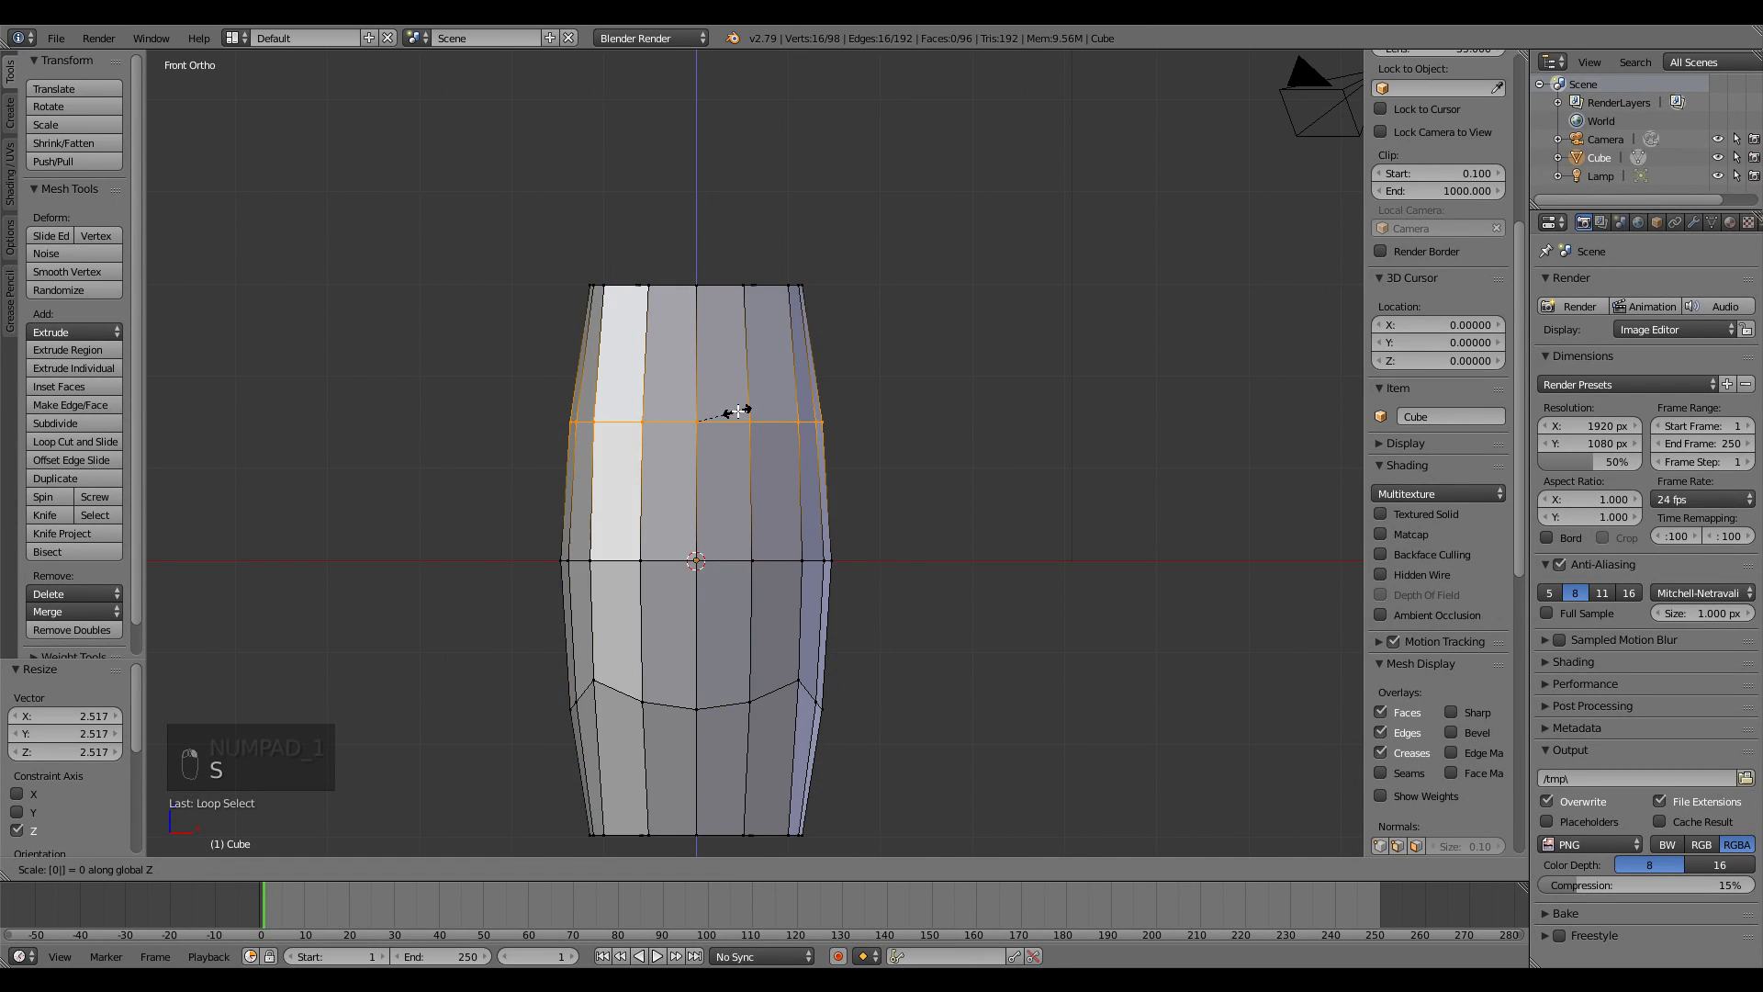
pyautogui.click(732, 407)
# - Select the horizontal edge loop below the middle and level it by scaling to 0 along Z
pyautogui.moveTo(732, 407); pyautogui.dragTo(795, 596, button='middle')
pyautogui.keyDown('alt'); pyautogui.rightClick(747, 581); pyautogui.keyUp('alt')
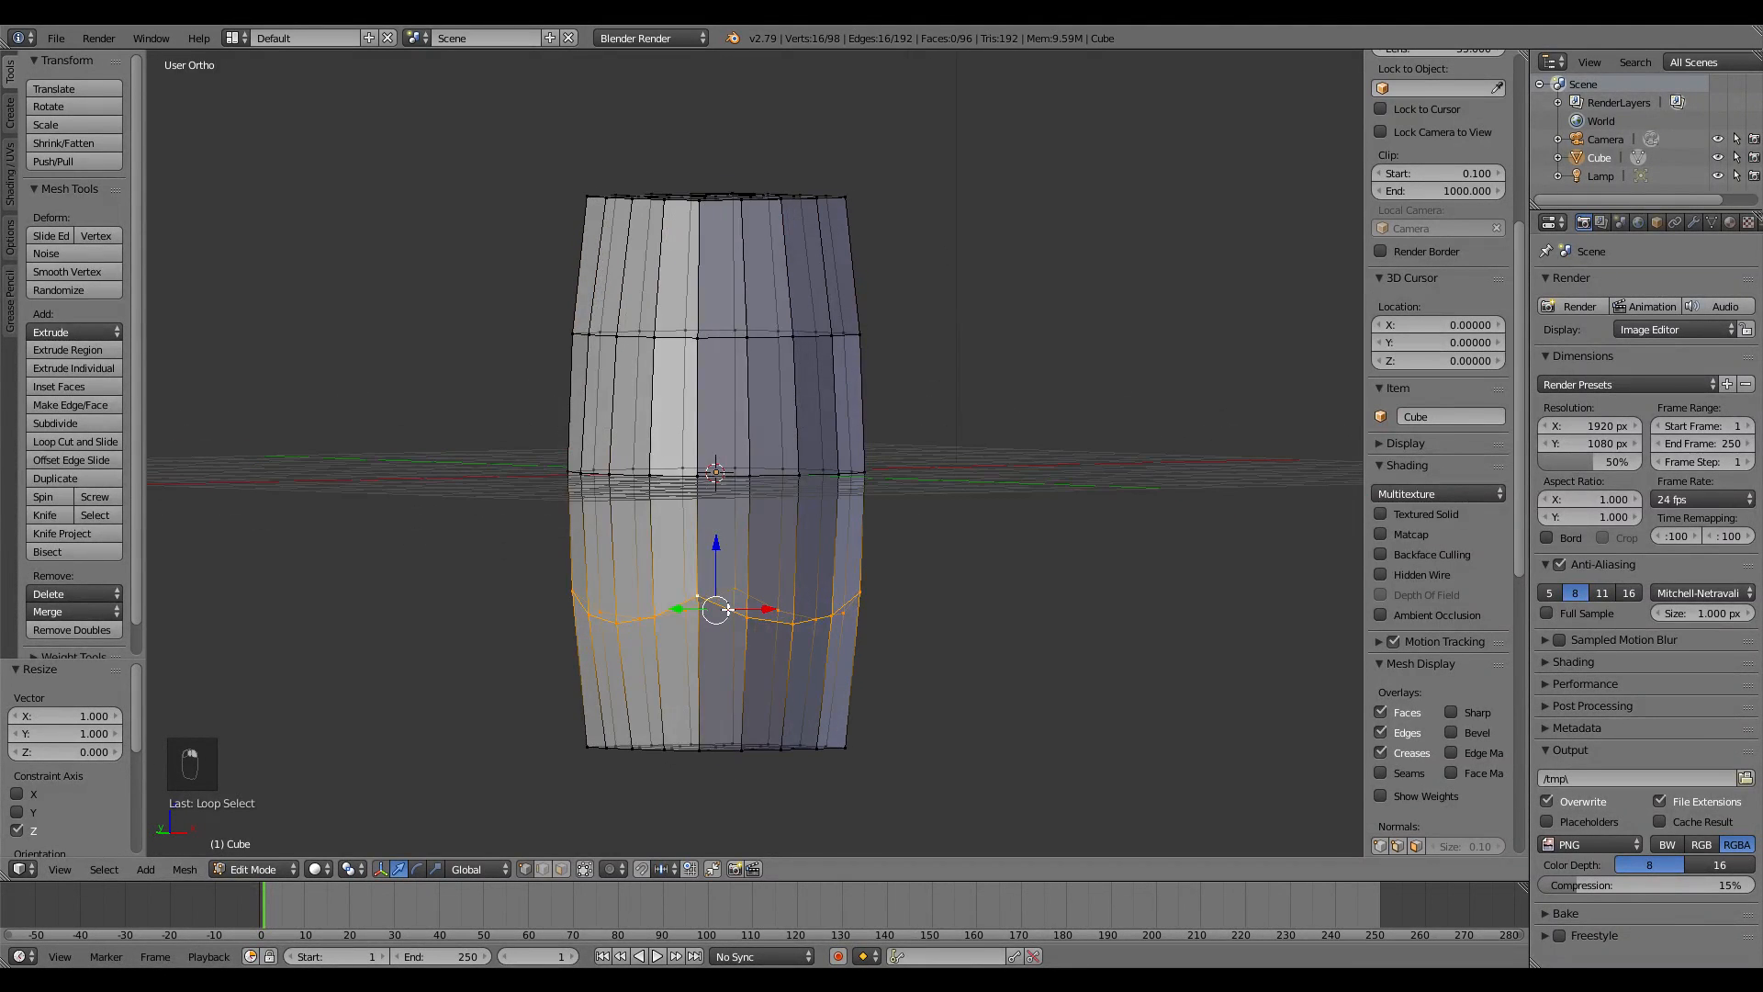
pyautogui.keyDown('alt'); pyautogui.rightClick(786, 555); pyautogui.keyUp('alt')
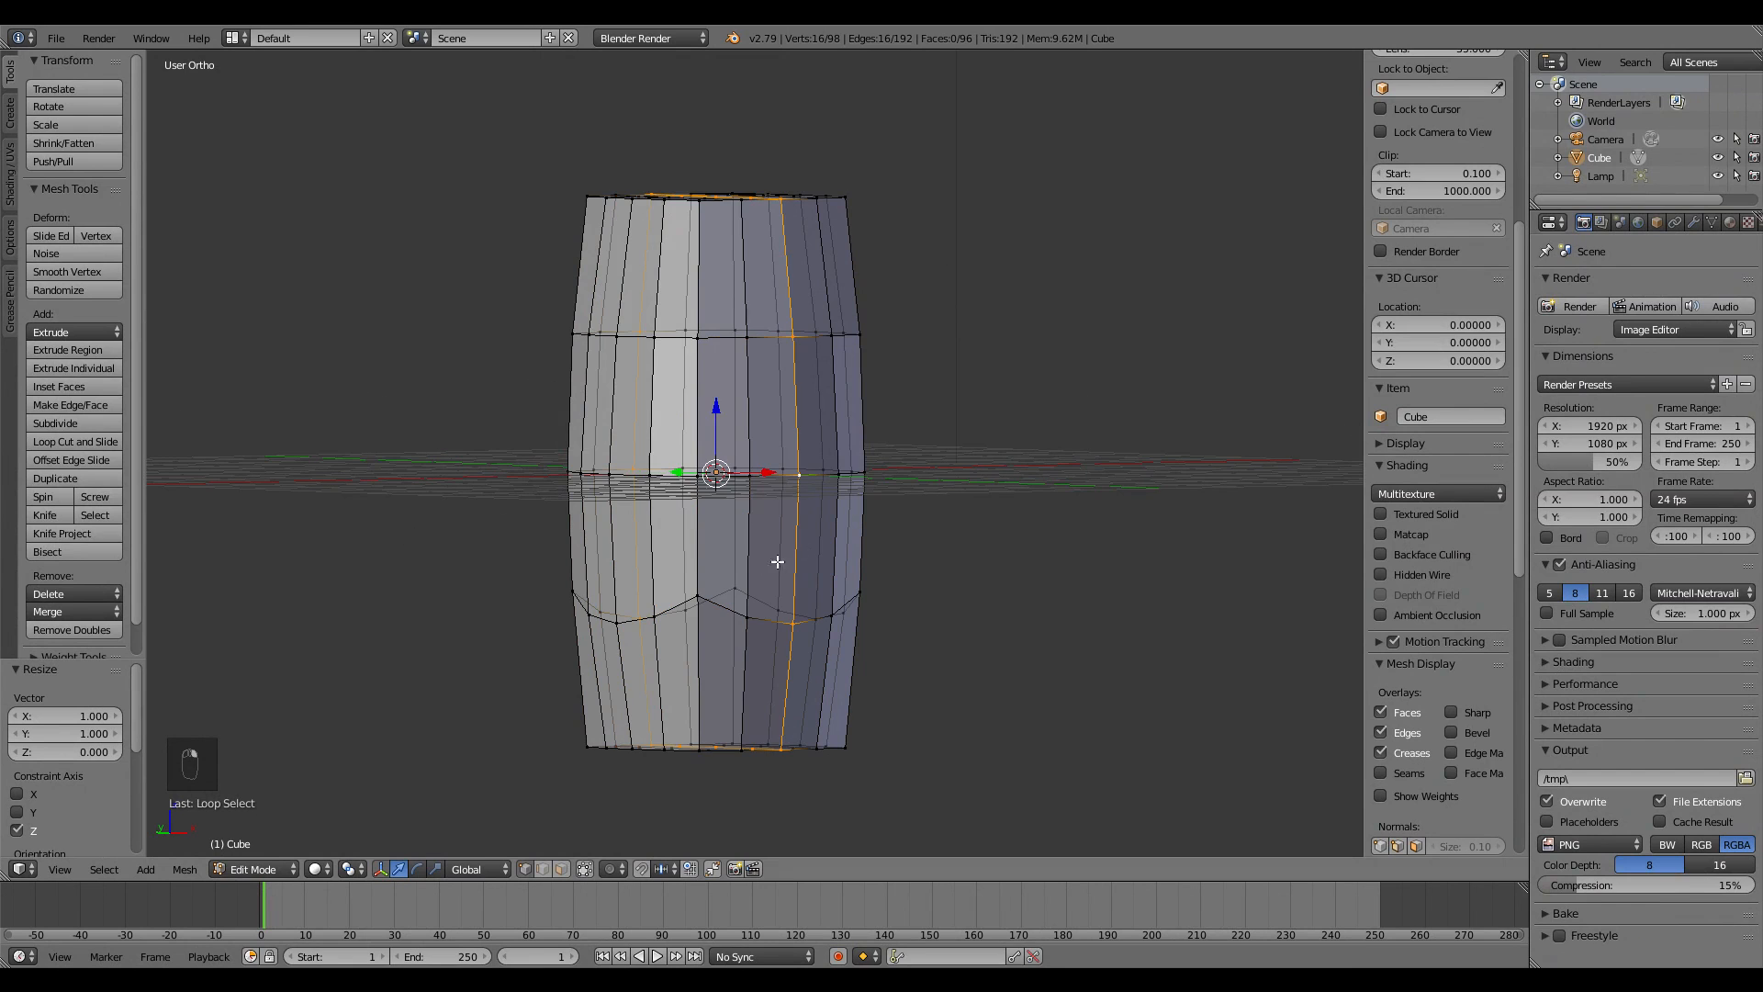
pyautogui.keyDown('alt'); pyautogui.rightClick(663, 585); pyautogui.keyUp('alt')
pyautogui.keyDown('alt'); pyautogui.rightClick(722, 607); pyautogui.keyUp('alt')
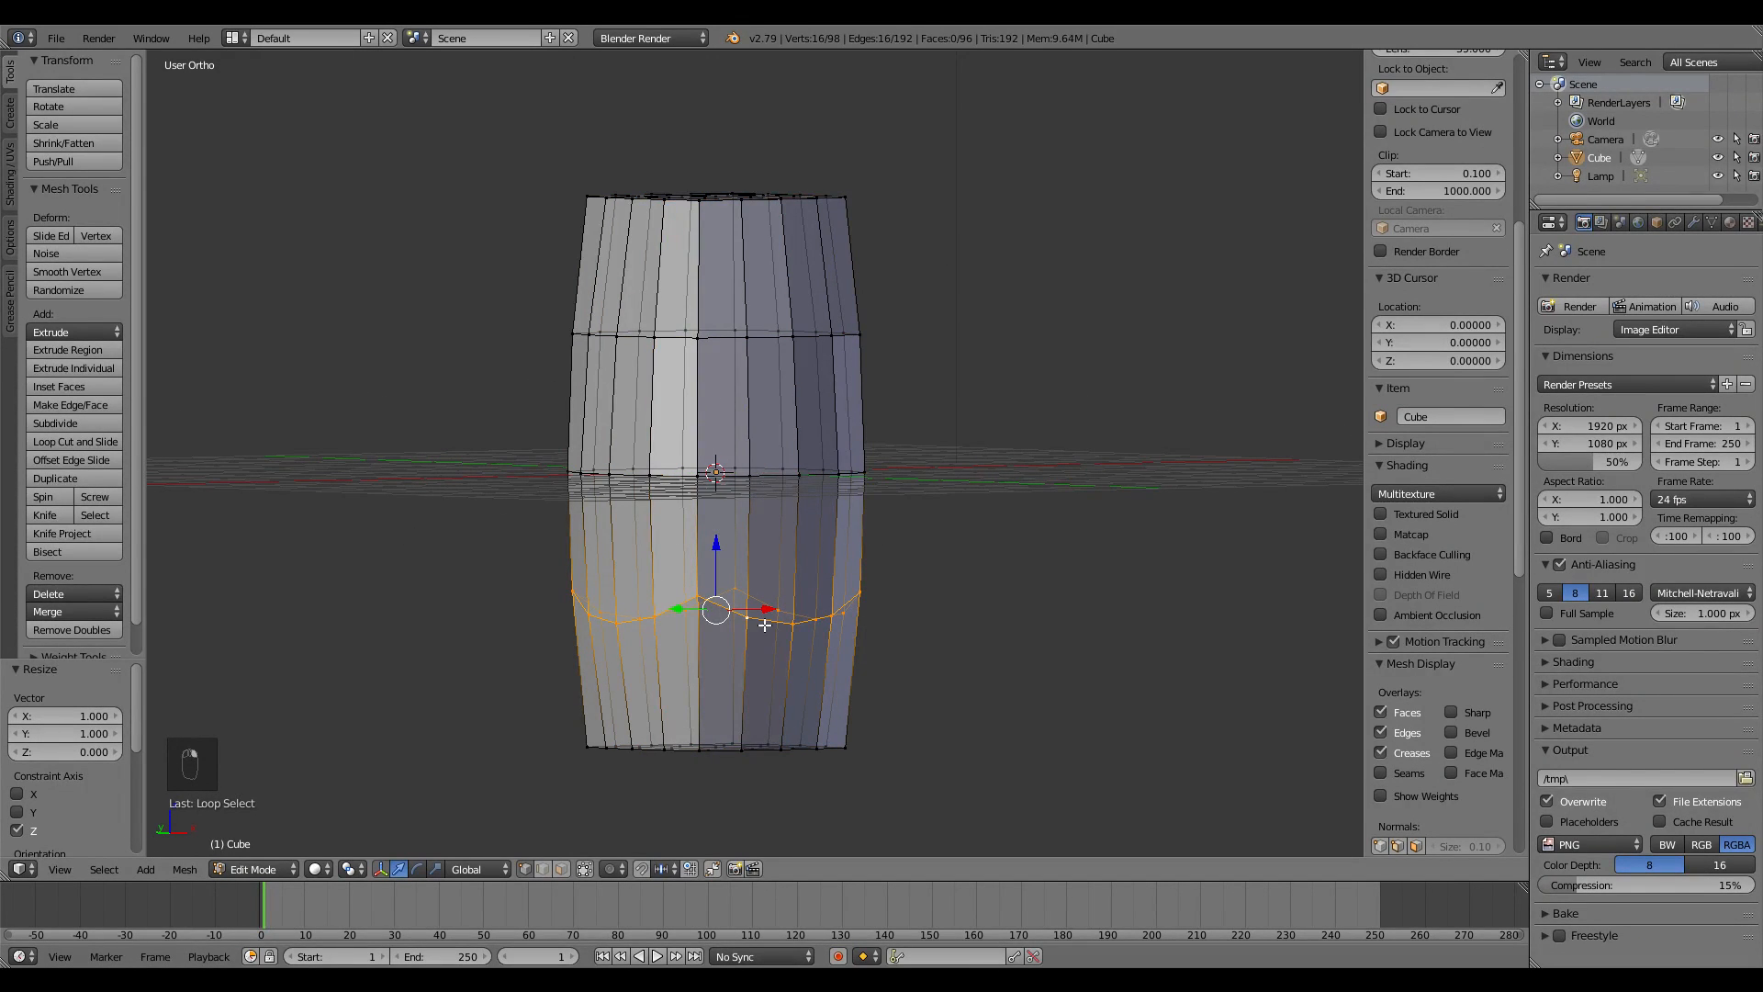
pyautogui.press('s')
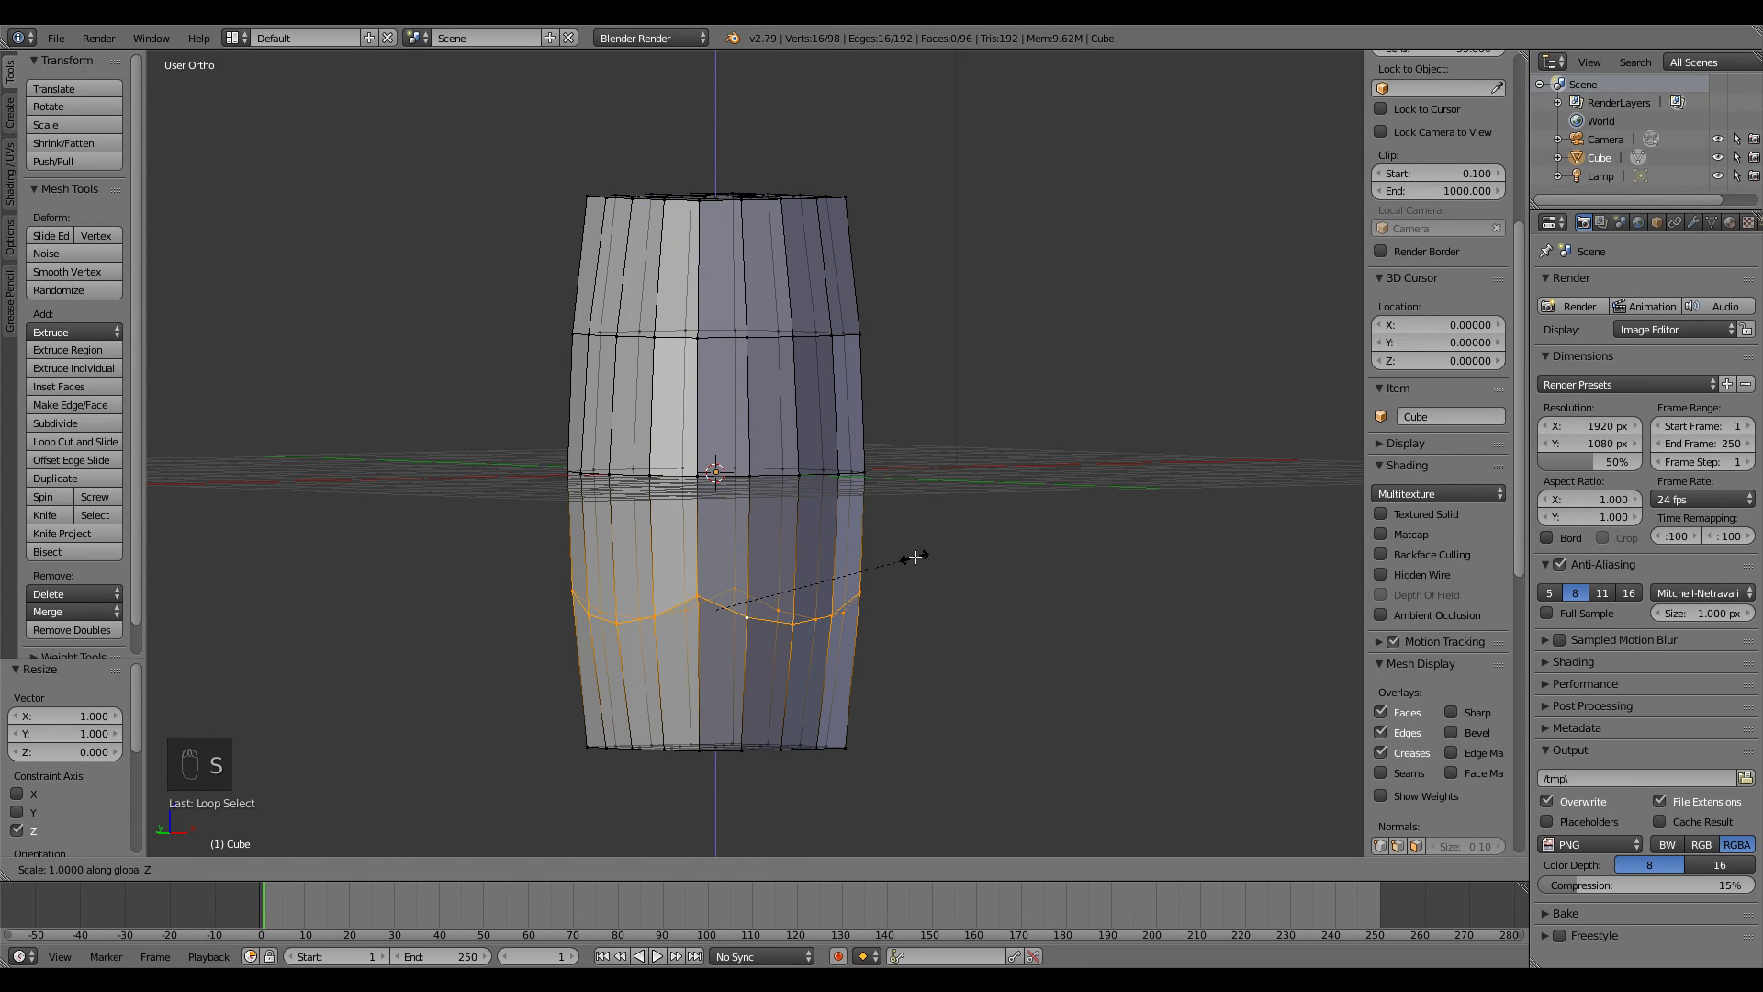
pyautogui.press('Return')
# - Select the whole mesh in front view and scale it along Z by about 1.443
pyautogui.moveTo(914, 551); pyautogui.dragTo(879, 572, button='middle')
pyautogui.press('KP_1')
pyautogui.press('a')
pyautogui.press('a')
pyautogui.press('a')
pyautogui.press('a')
pyautogui.press('s')
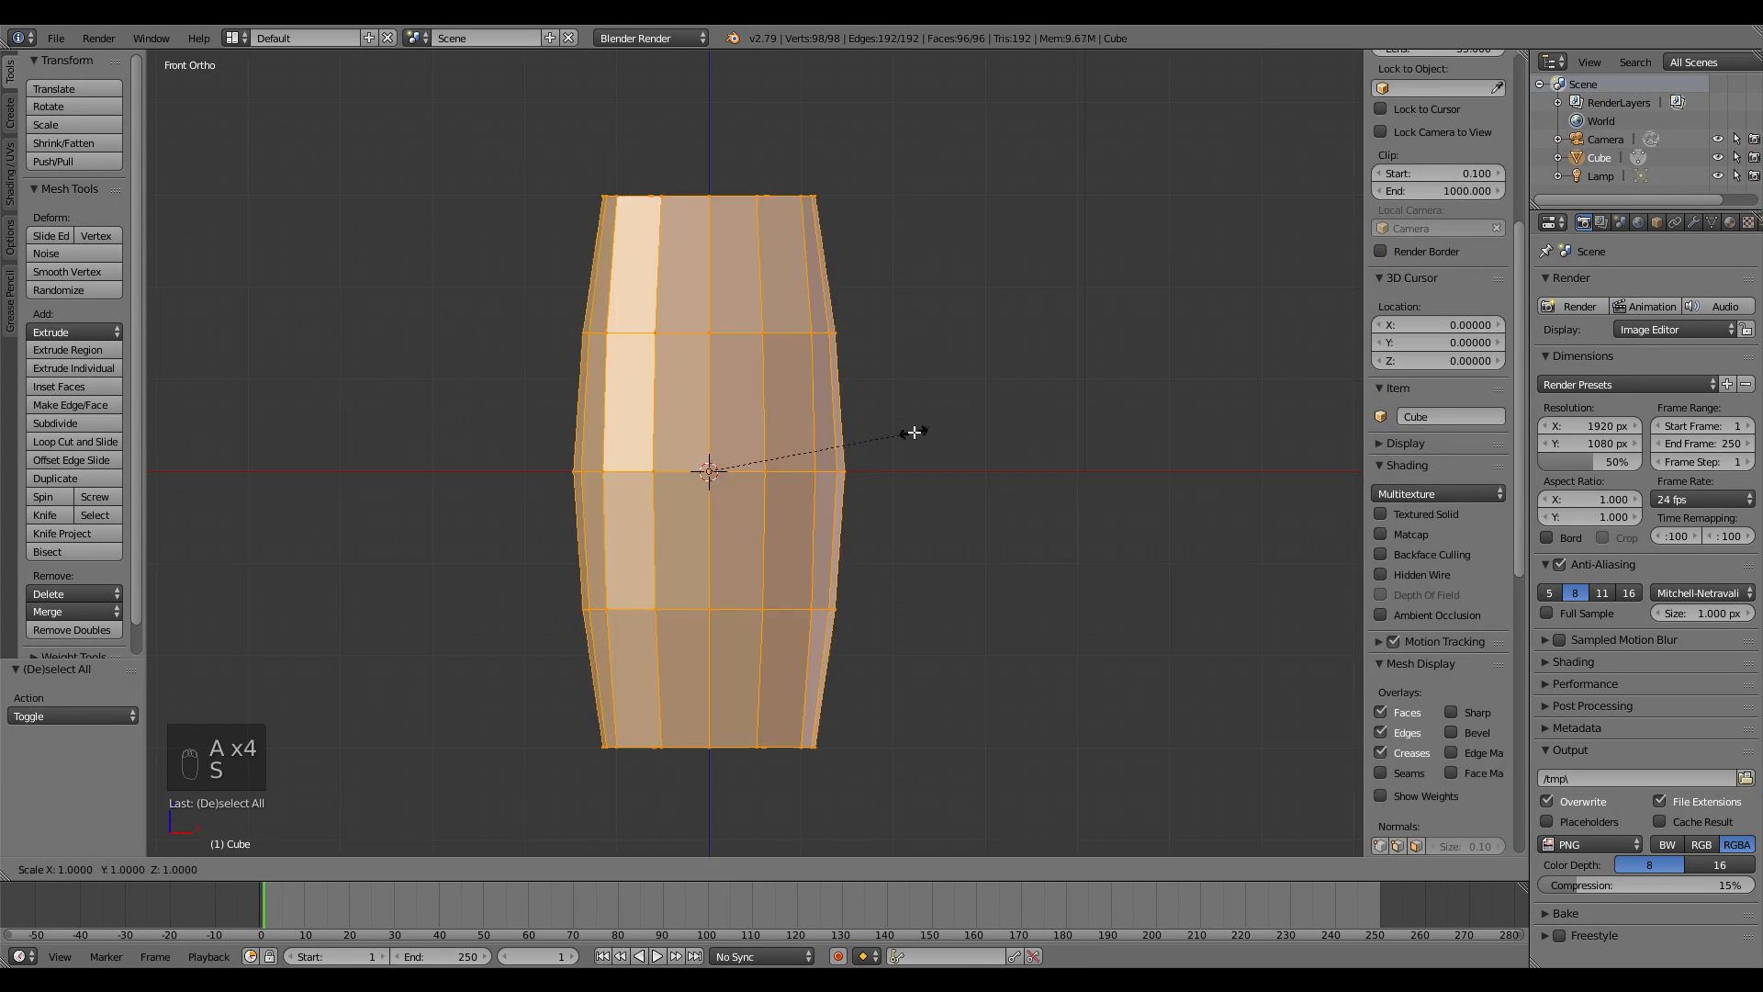
pyautogui.press('z')
pyautogui.click(956, 295)
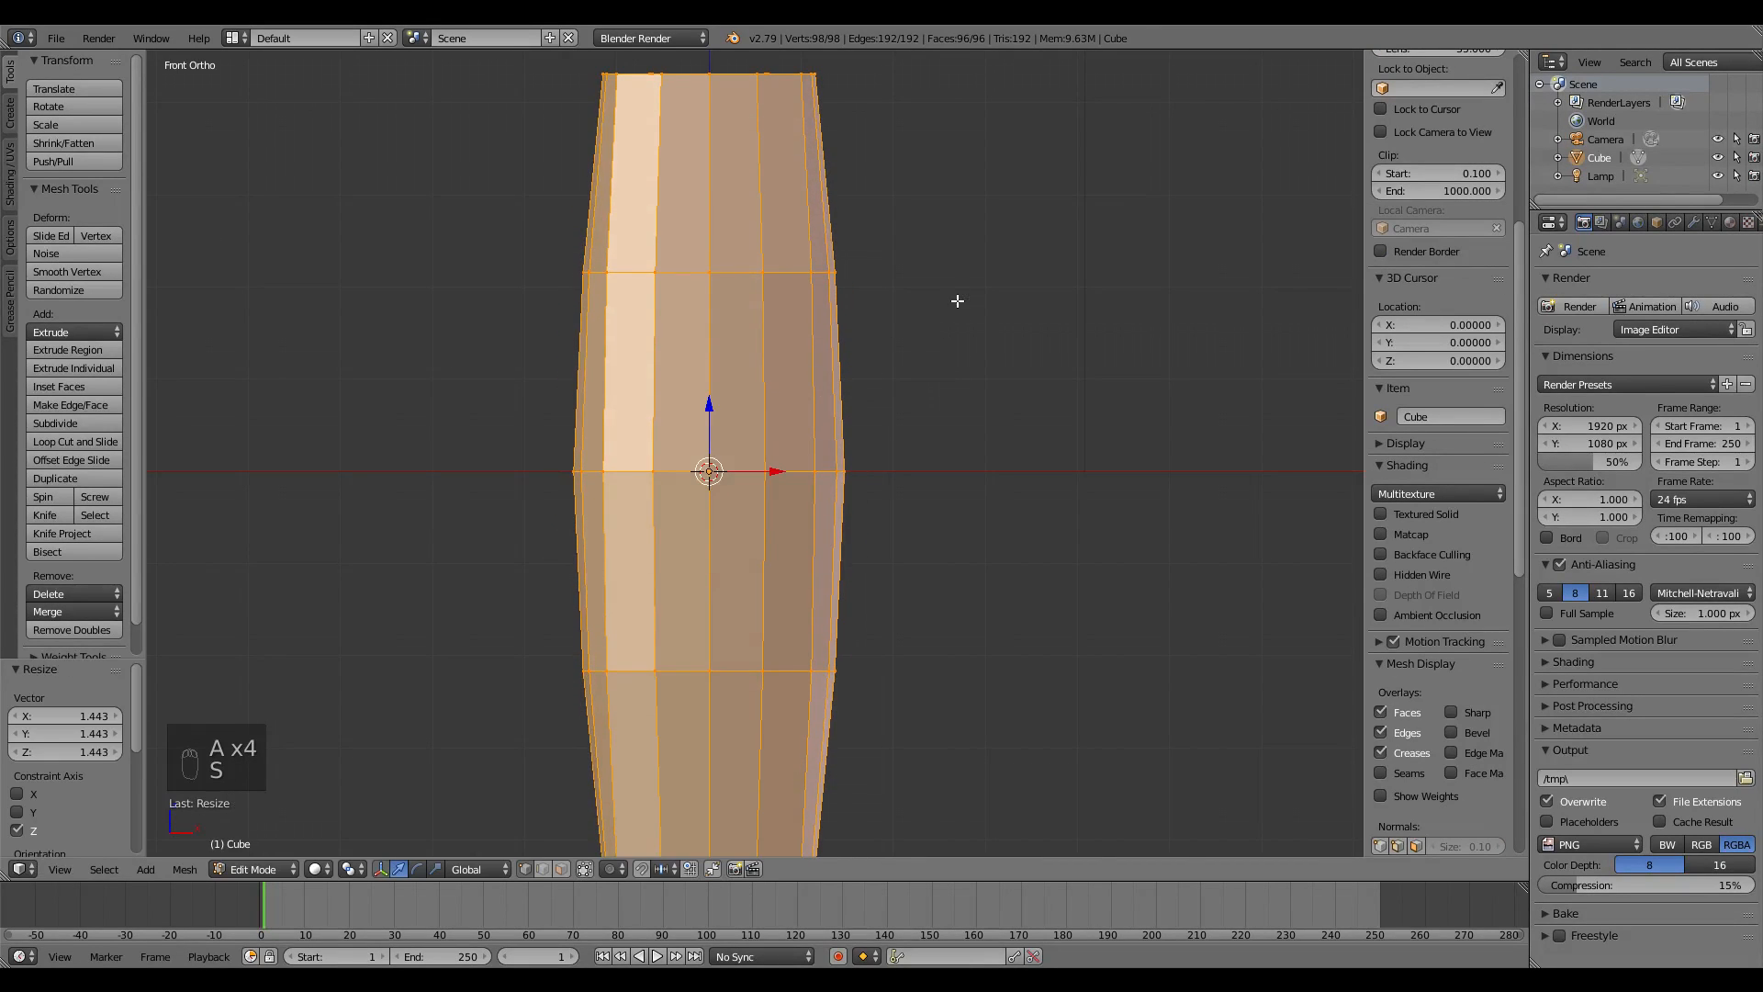
# - Stretch the whole mesh further along Z
pyautogui.scroll(-3, 955, 303)
pyautogui.press('s')
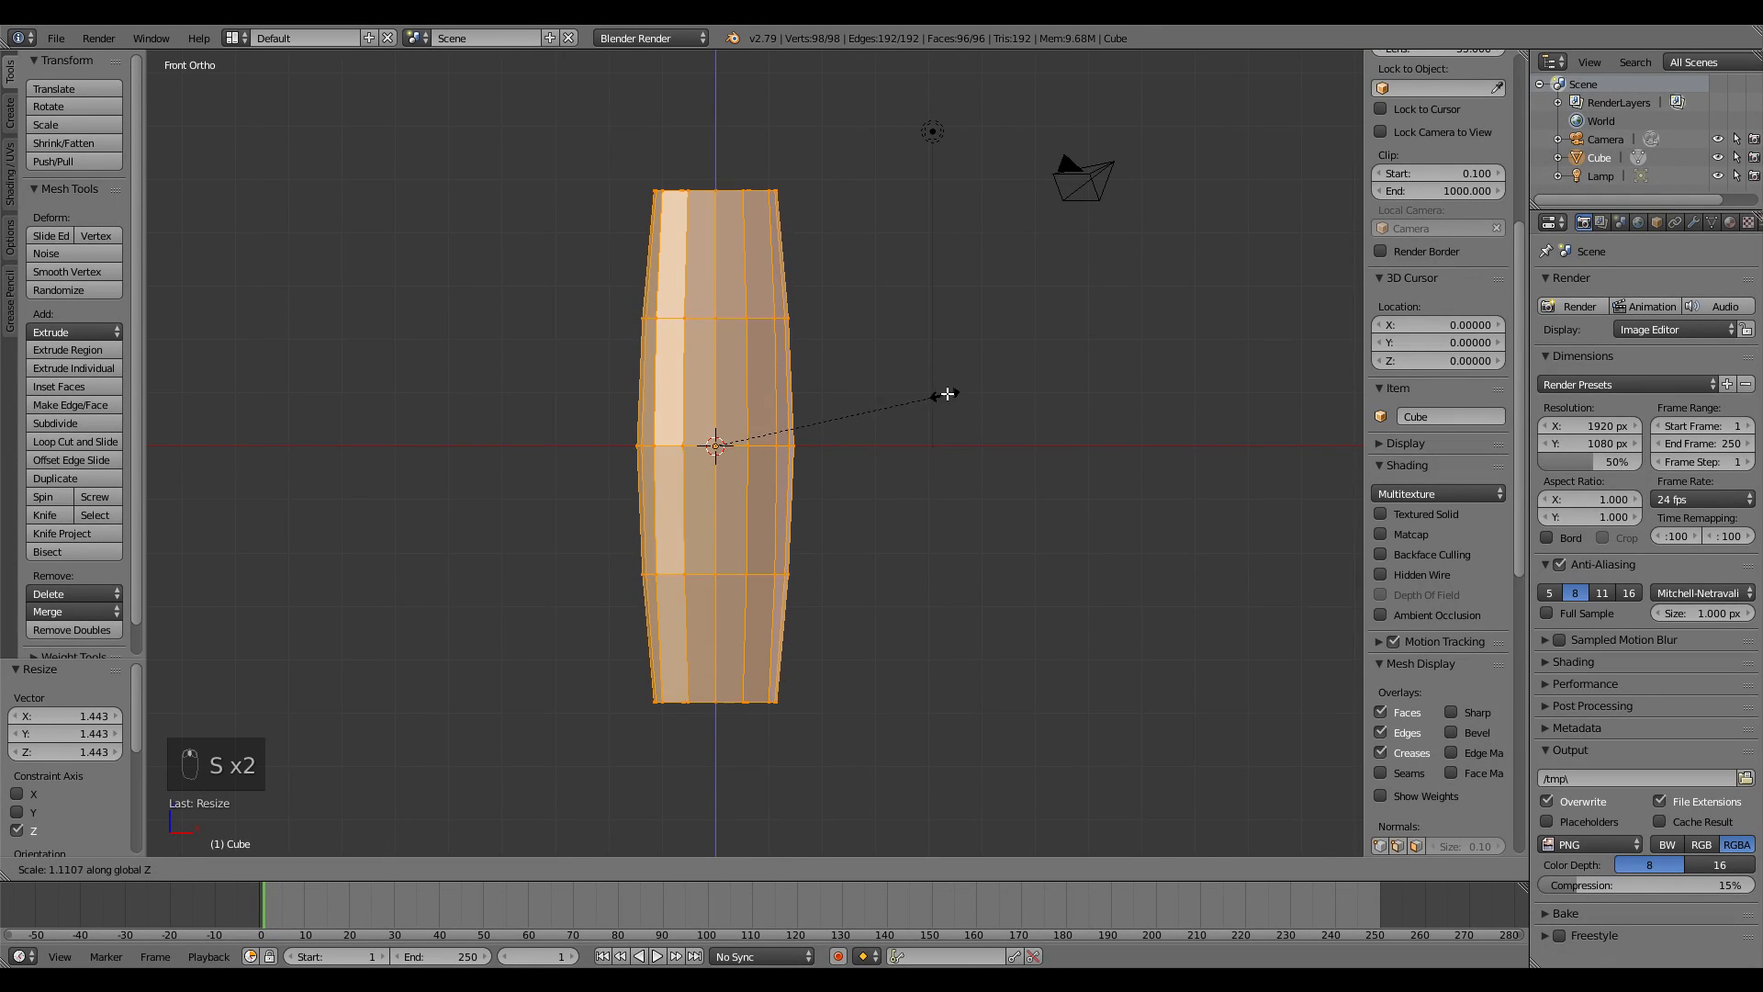
pyautogui.click(957, 385)
# - Select all vertices of the bottom end and scale them inward to taper the body into a narrow tip
pyautogui.press('a')
pyautogui.press('b')
pyautogui.moveTo(828, 701); pyautogui.dragTo(633, 739)
pyautogui.press('s')
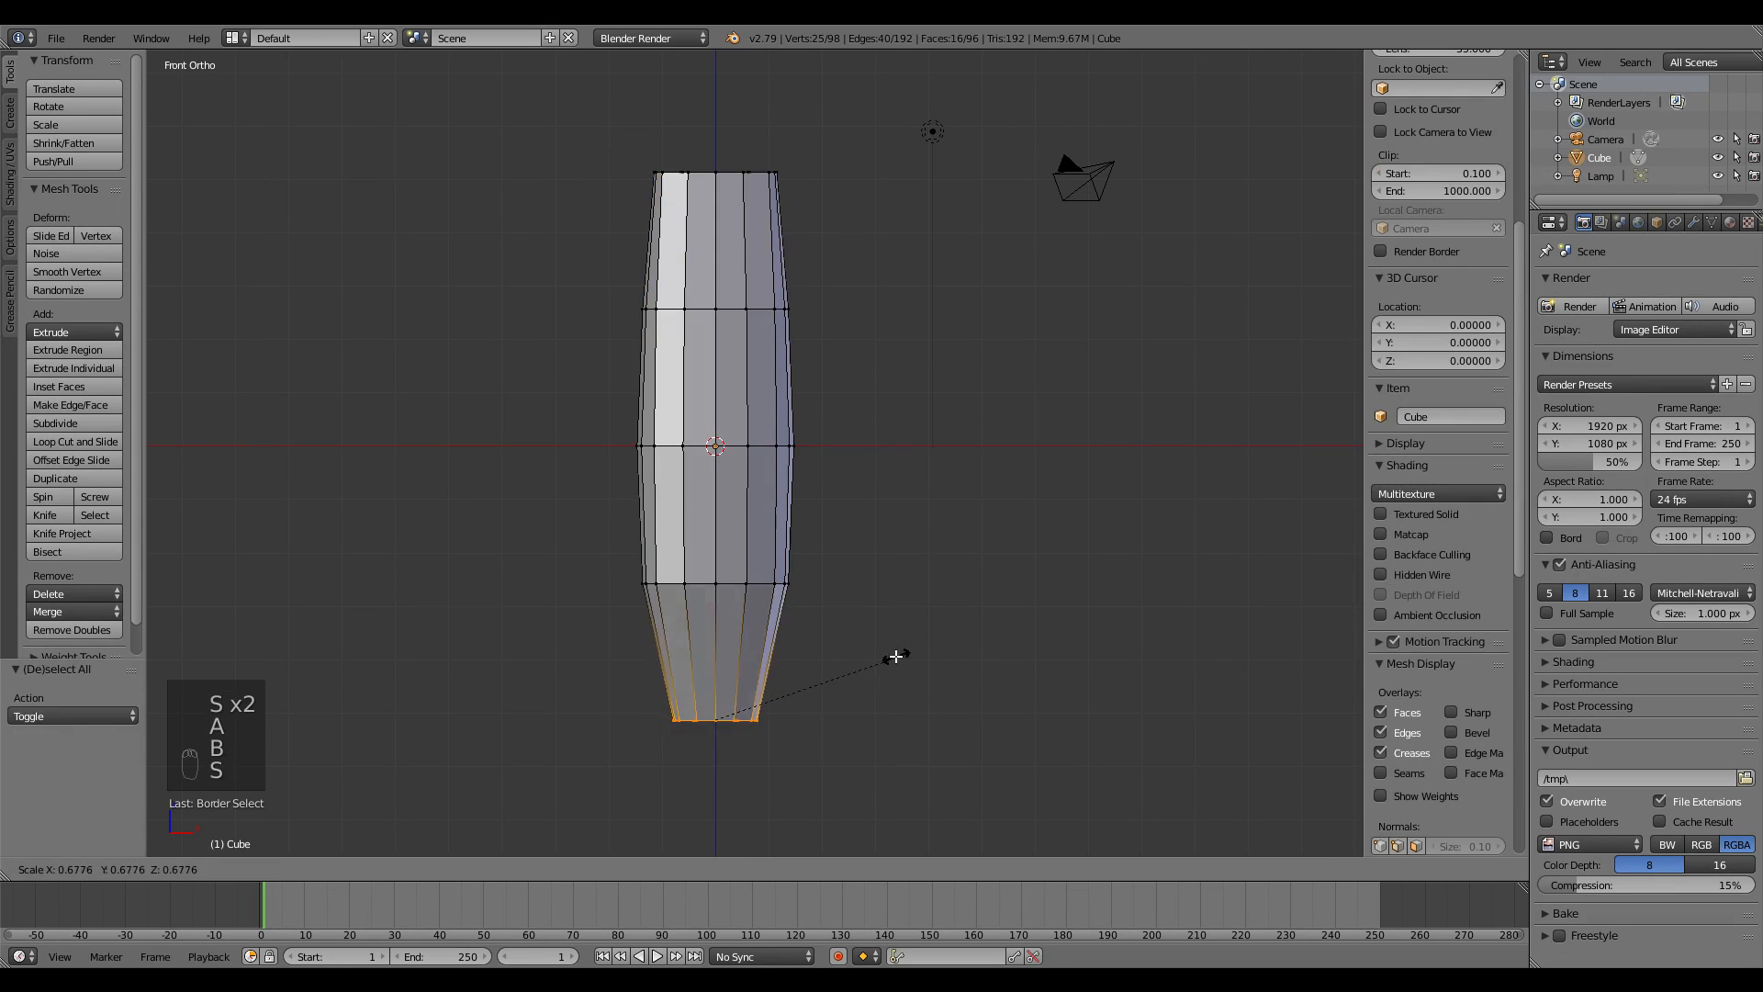
pyautogui.click(823, 673)
# - Select all vertices of the top end and scale them inward to a narrow tip similar to the bottom one
pyautogui.press('a')
pyautogui.press('b')
pyautogui.moveTo(857, 157); pyautogui.dragTo(633, 188)
pyautogui.press('g')
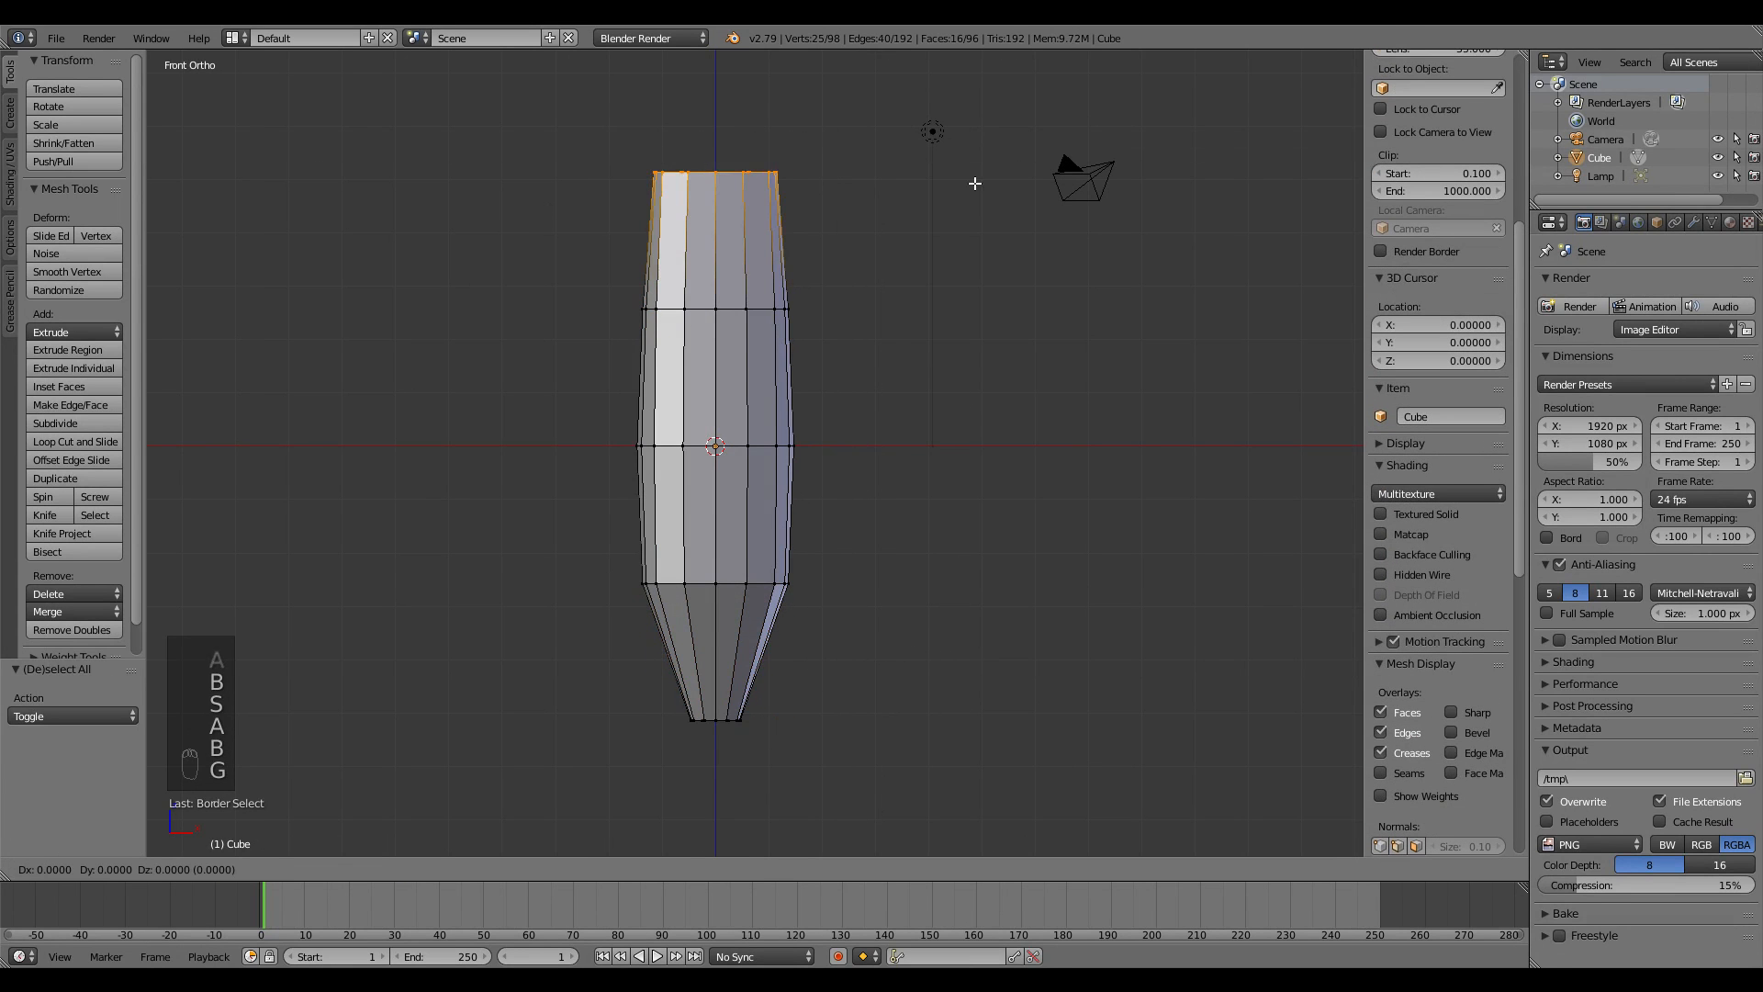
pyautogui.press('s')
pyautogui.click(883, 234)
pyautogui.press('a')
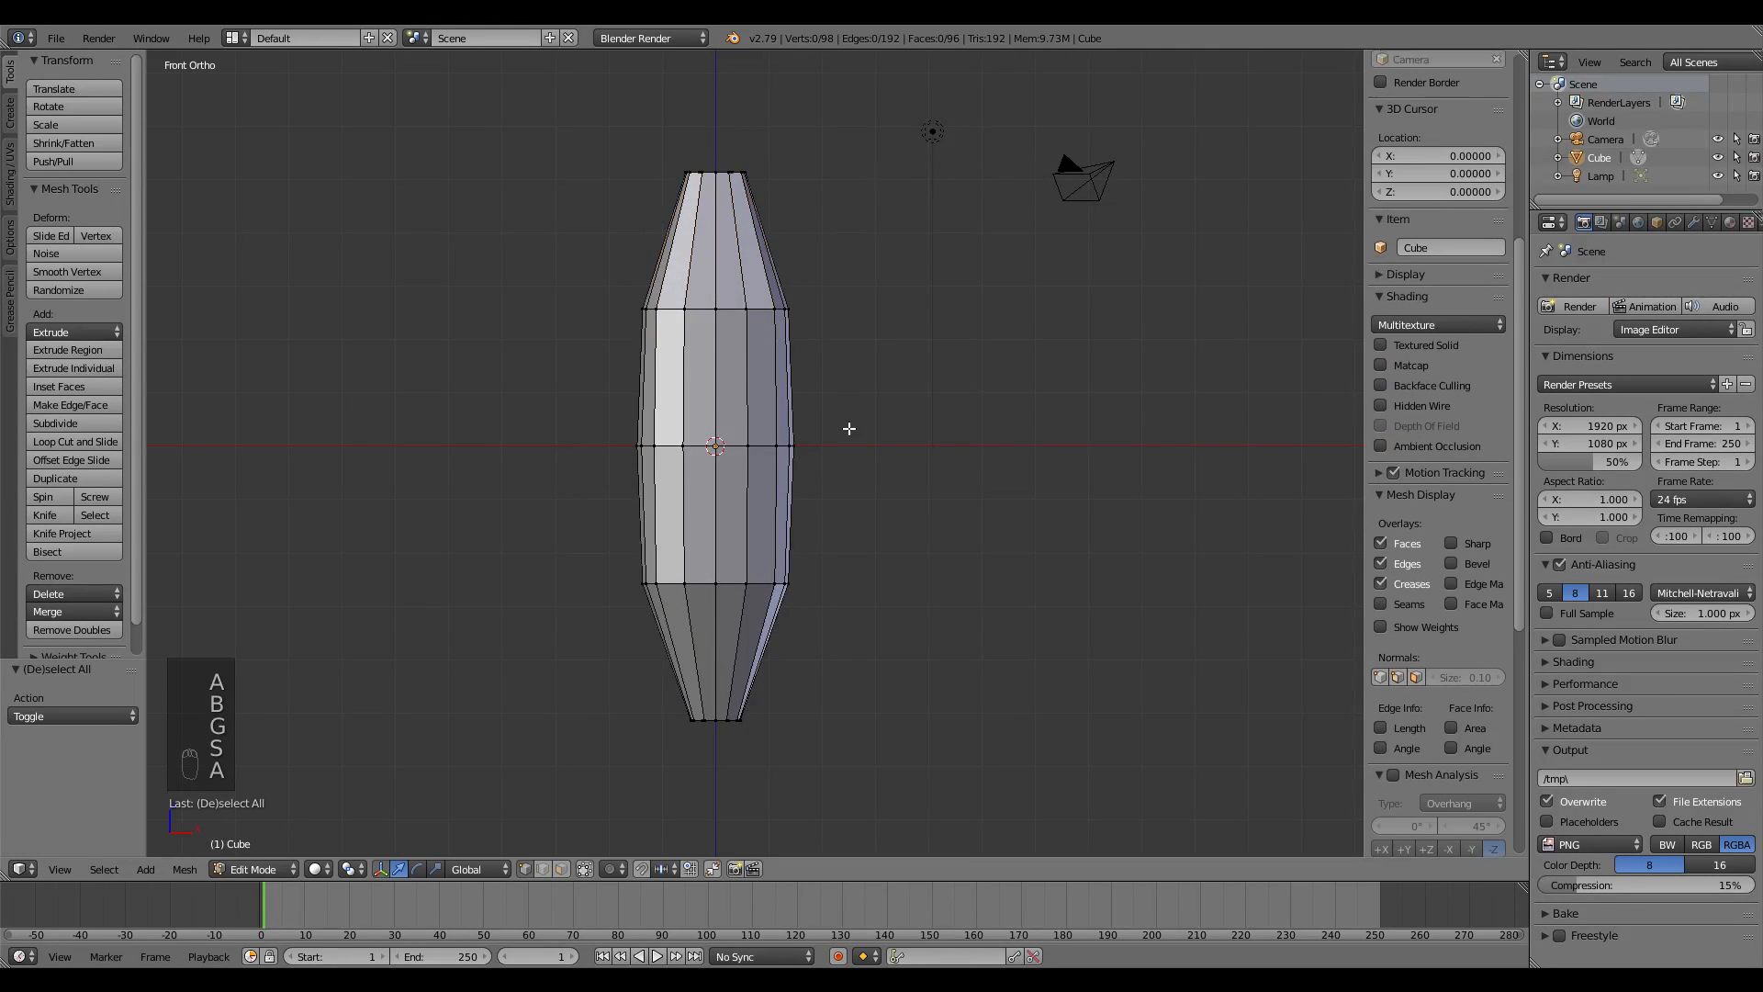
# - Select the middle edge loop and shift it towards positive X to start the banana's bend
pyautogui.press('b')
pyautogui.moveTo(854, 384); pyautogui.dragTo(634, 464)
pyautogui.press('g')
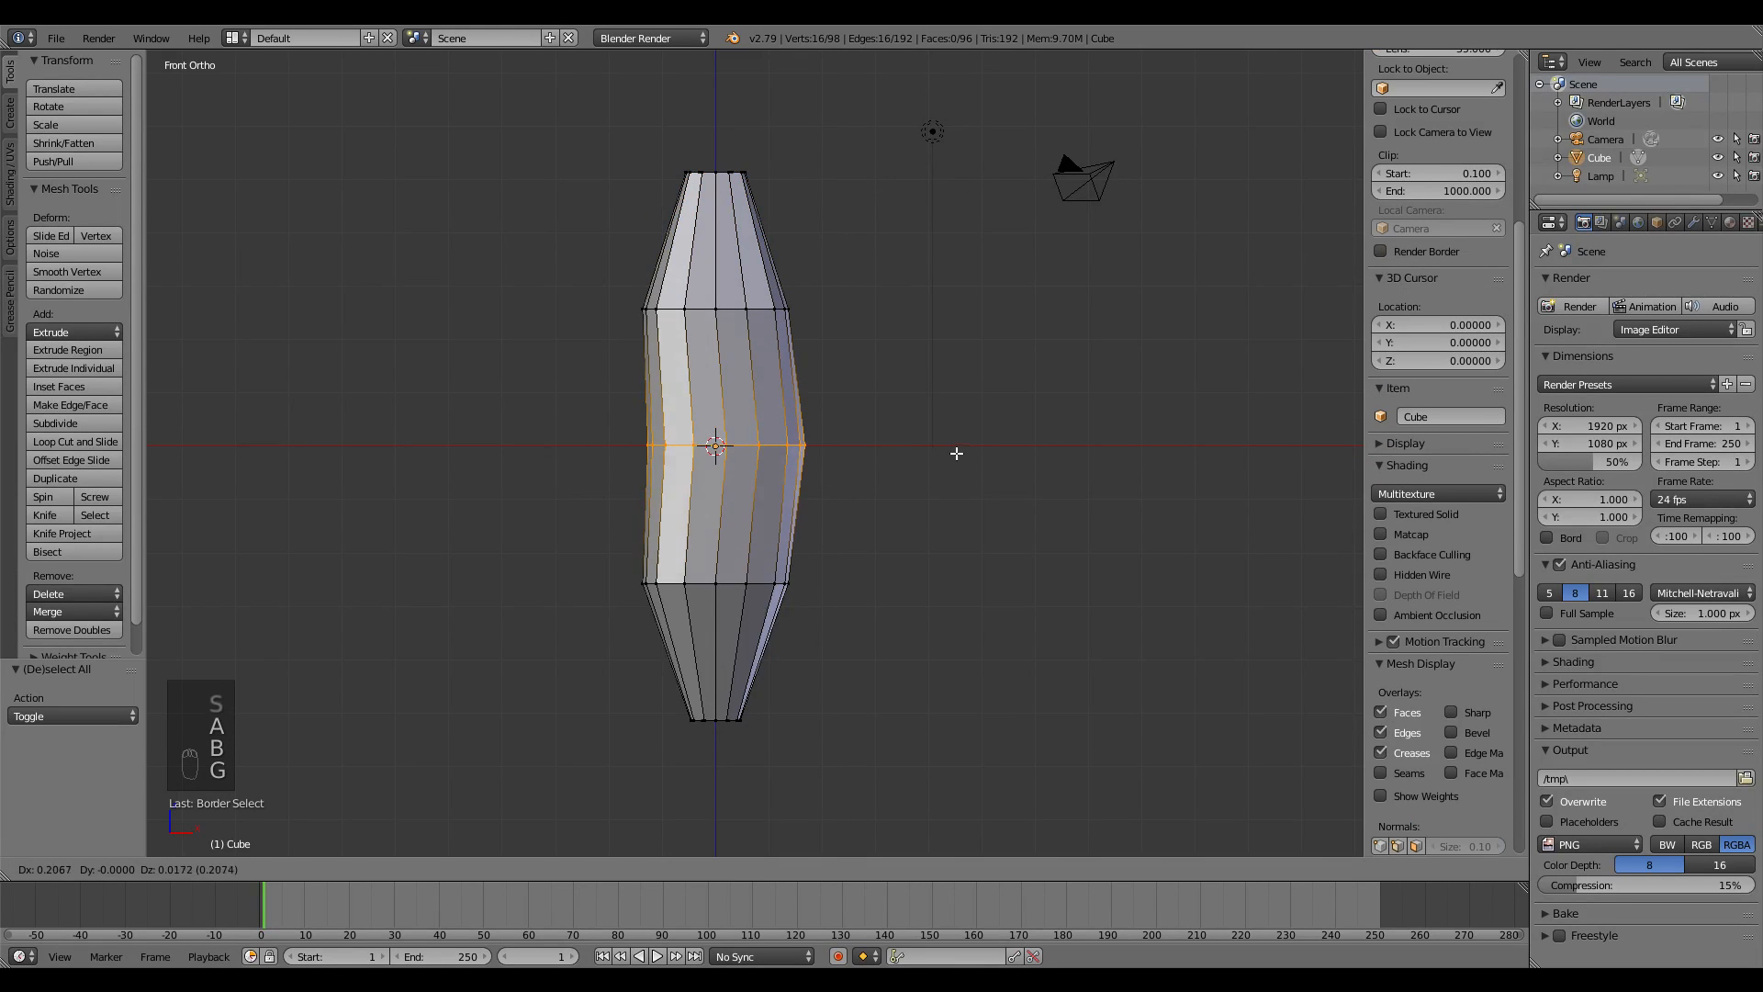
pyautogui.click(963, 459)
# - Select the edge loop above the middle and shift it towards positive X to follow the bend
pyautogui.press('a')
pyautogui.press('b')
pyautogui.moveTo(936, 252); pyautogui.dragTo(616, 350)
pyautogui.press('g')
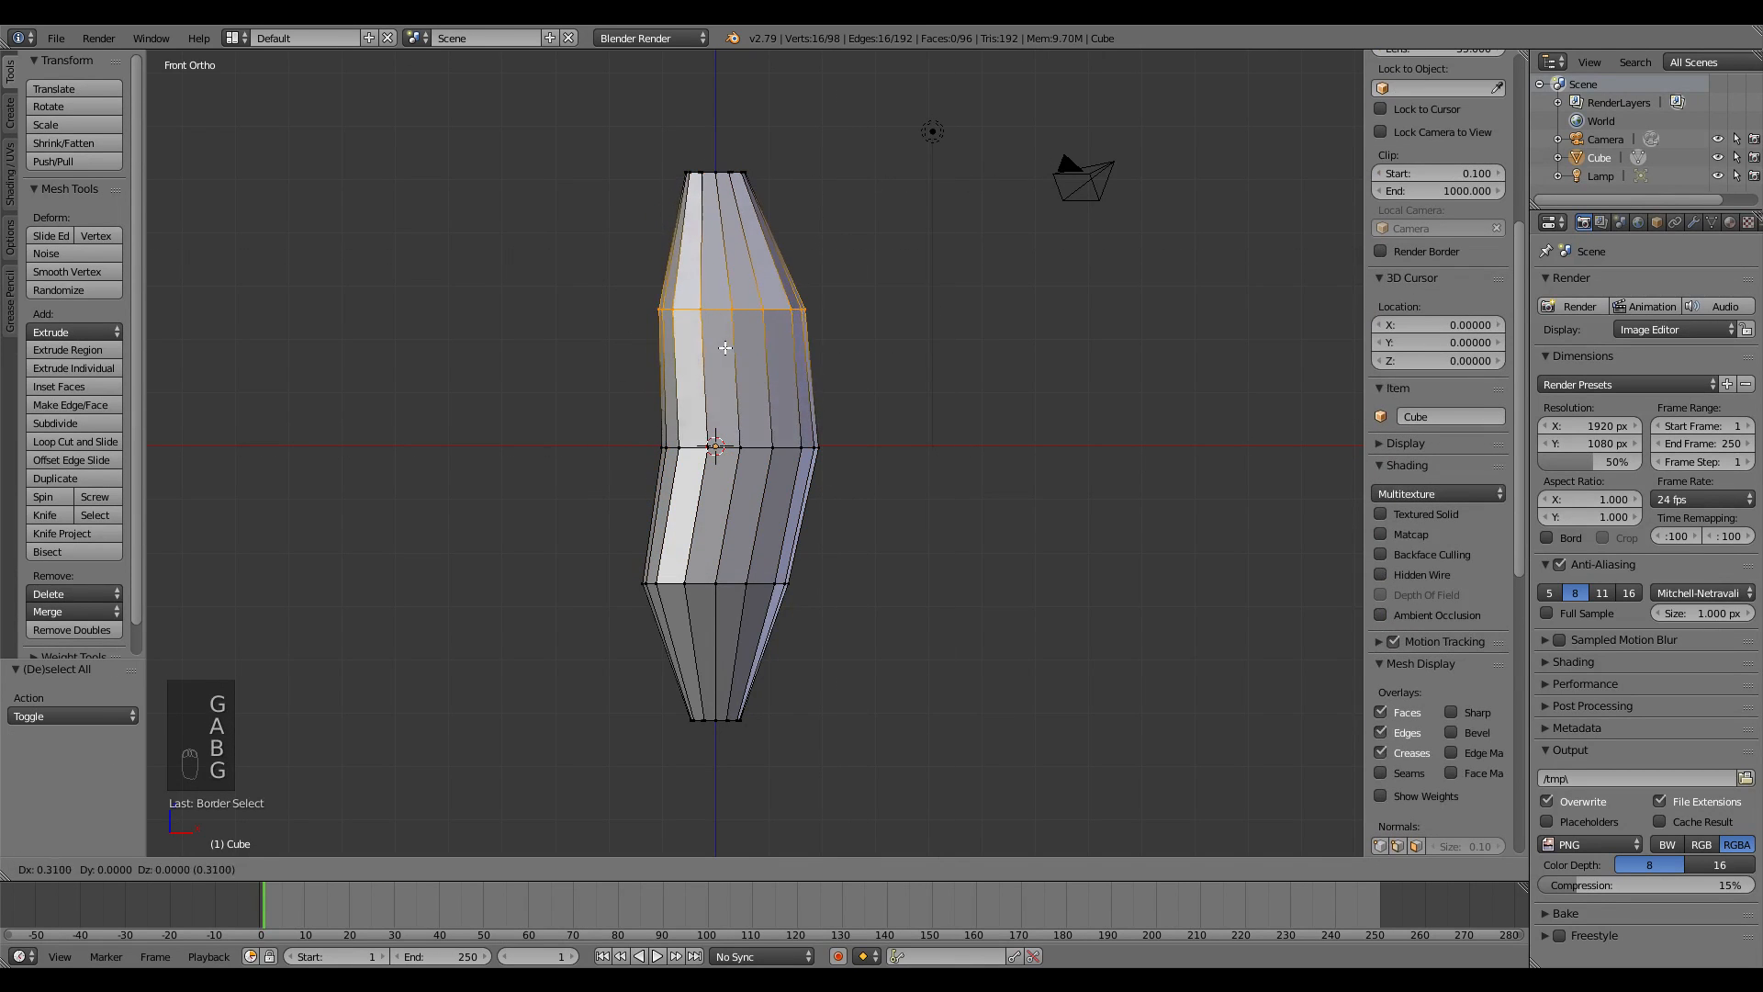
pyautogui.click(643, 354)
# - Select the edge loop below the middle and shift it towards positive X to follow the bend
pyautogui.press('a')
pyautogui.press('b')
pyautogui.moveTo(862, 551); pyautogui.dragTo(570, 638)
pyautogui.press('g')
pyautogui.click(600, 635)
# - Select the bottom end, tilt it along the bend and move it about -1.085 along X and 0.431 along Z
pyautogui.press('a')
pyautogui.press('b')
pyautogui.moveTo(814, 689); pyautogui.dragTo(670, 761)
pyautogui.press('r')
pyautogui.click(955, 586)
pyautogui.press('g')
pyautogui.click(720, 701)
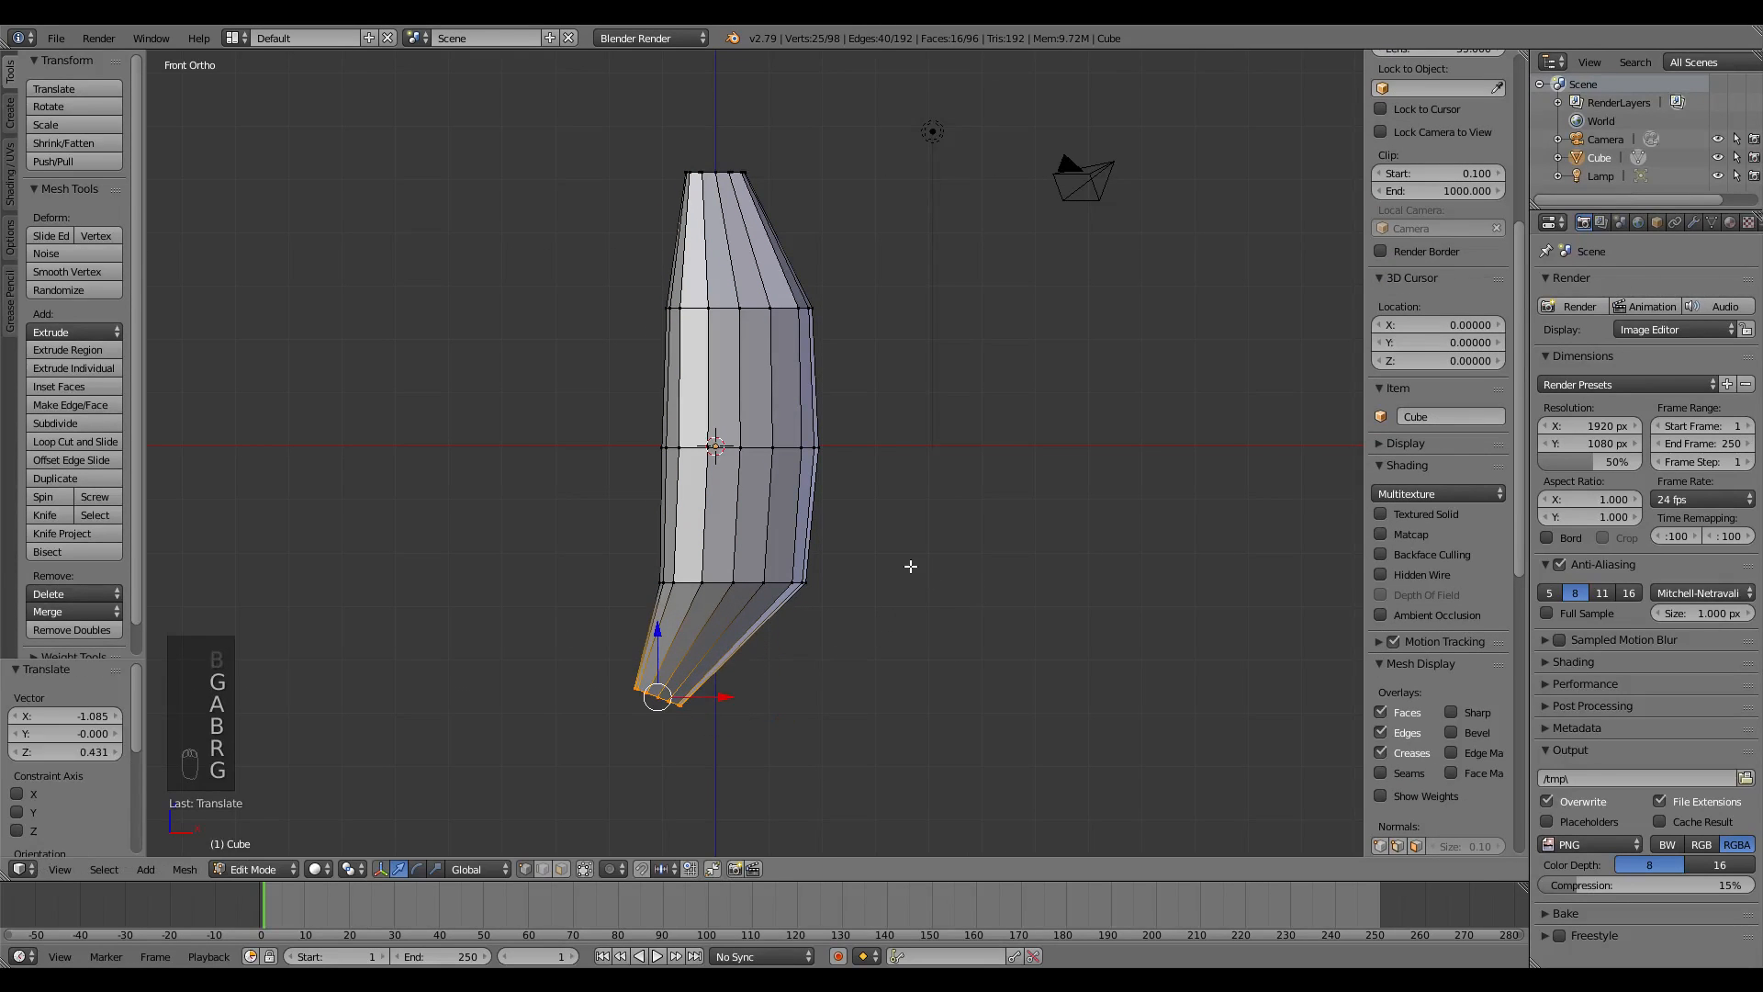
# - Select the bottom end with the loop above it, rotate them about 7.43° and shift them up and towards negative X
pyautogui.press('a')
pyautogui.press('b')
pyautogui.moveTo(878, 521); pyautogui.dragTo(545, 750)
pyautogui.press('r')
pyautogui.click(910, 456)
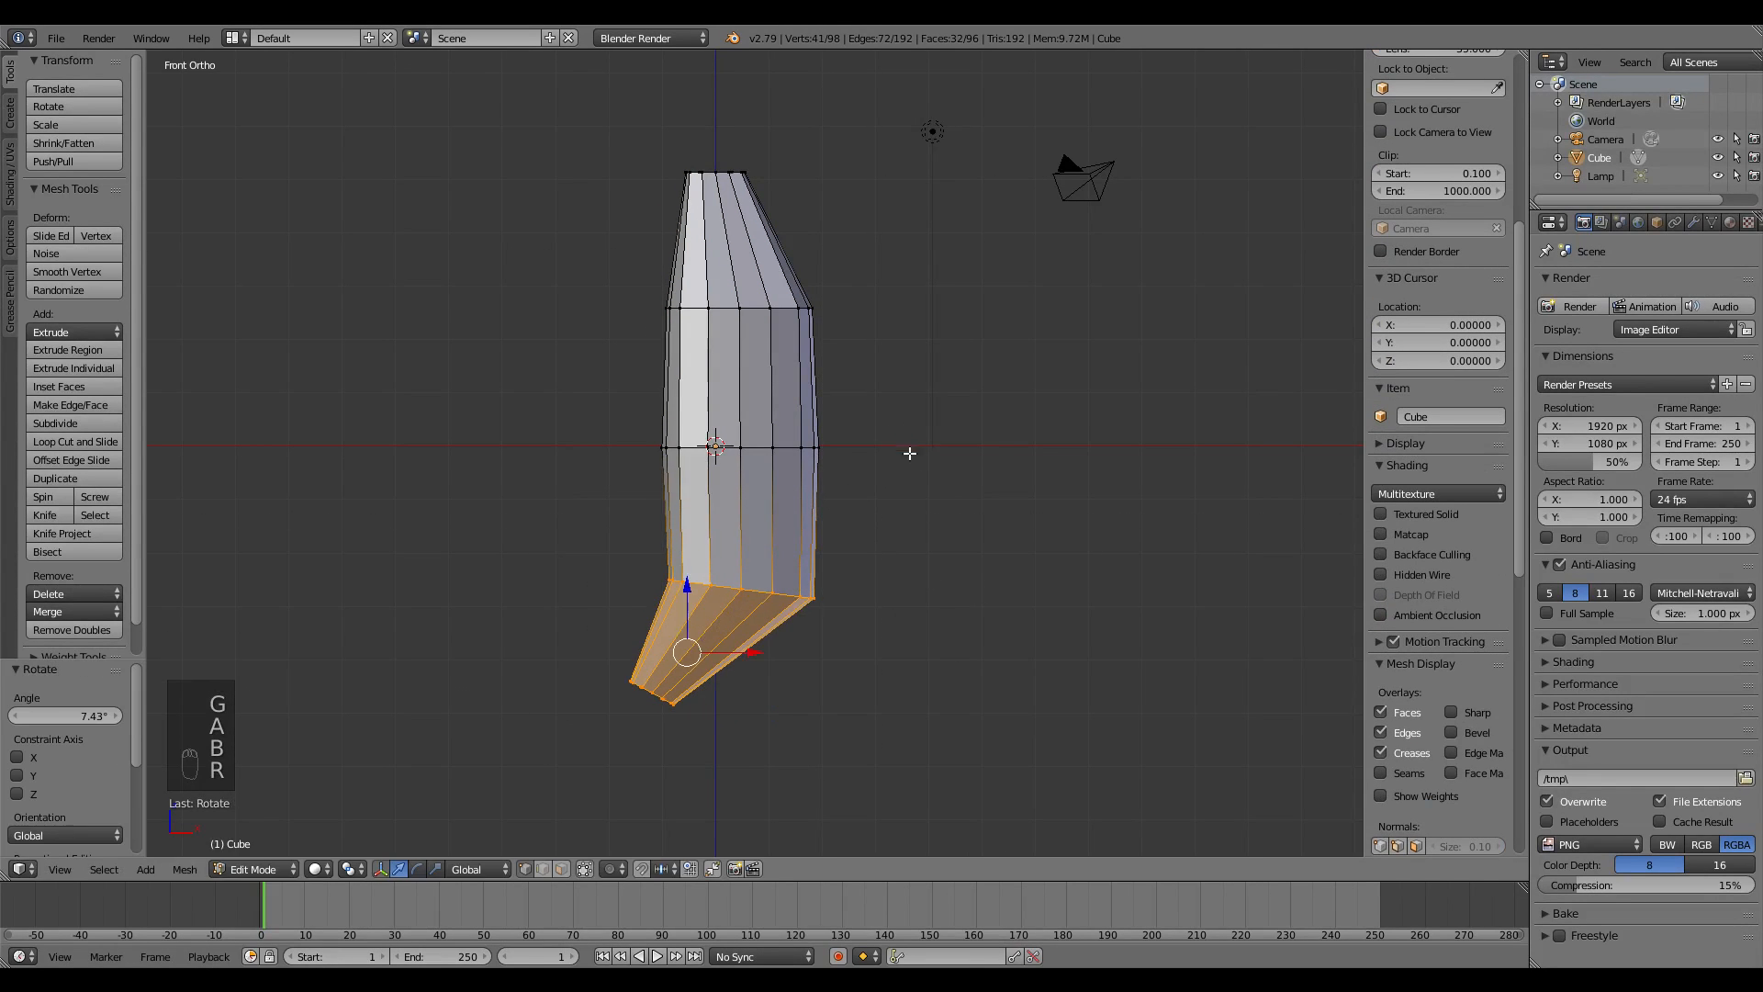
pyautogui.press('g')
pyautogui.click(869, 391)
# - Select the top end and rotate it slightly to follow the banana's curve
pyautogui.press('a')
pyautogui.press('b')
pyautogui.moveTo(807, 145); pyautogui.dragTo(661, 207)
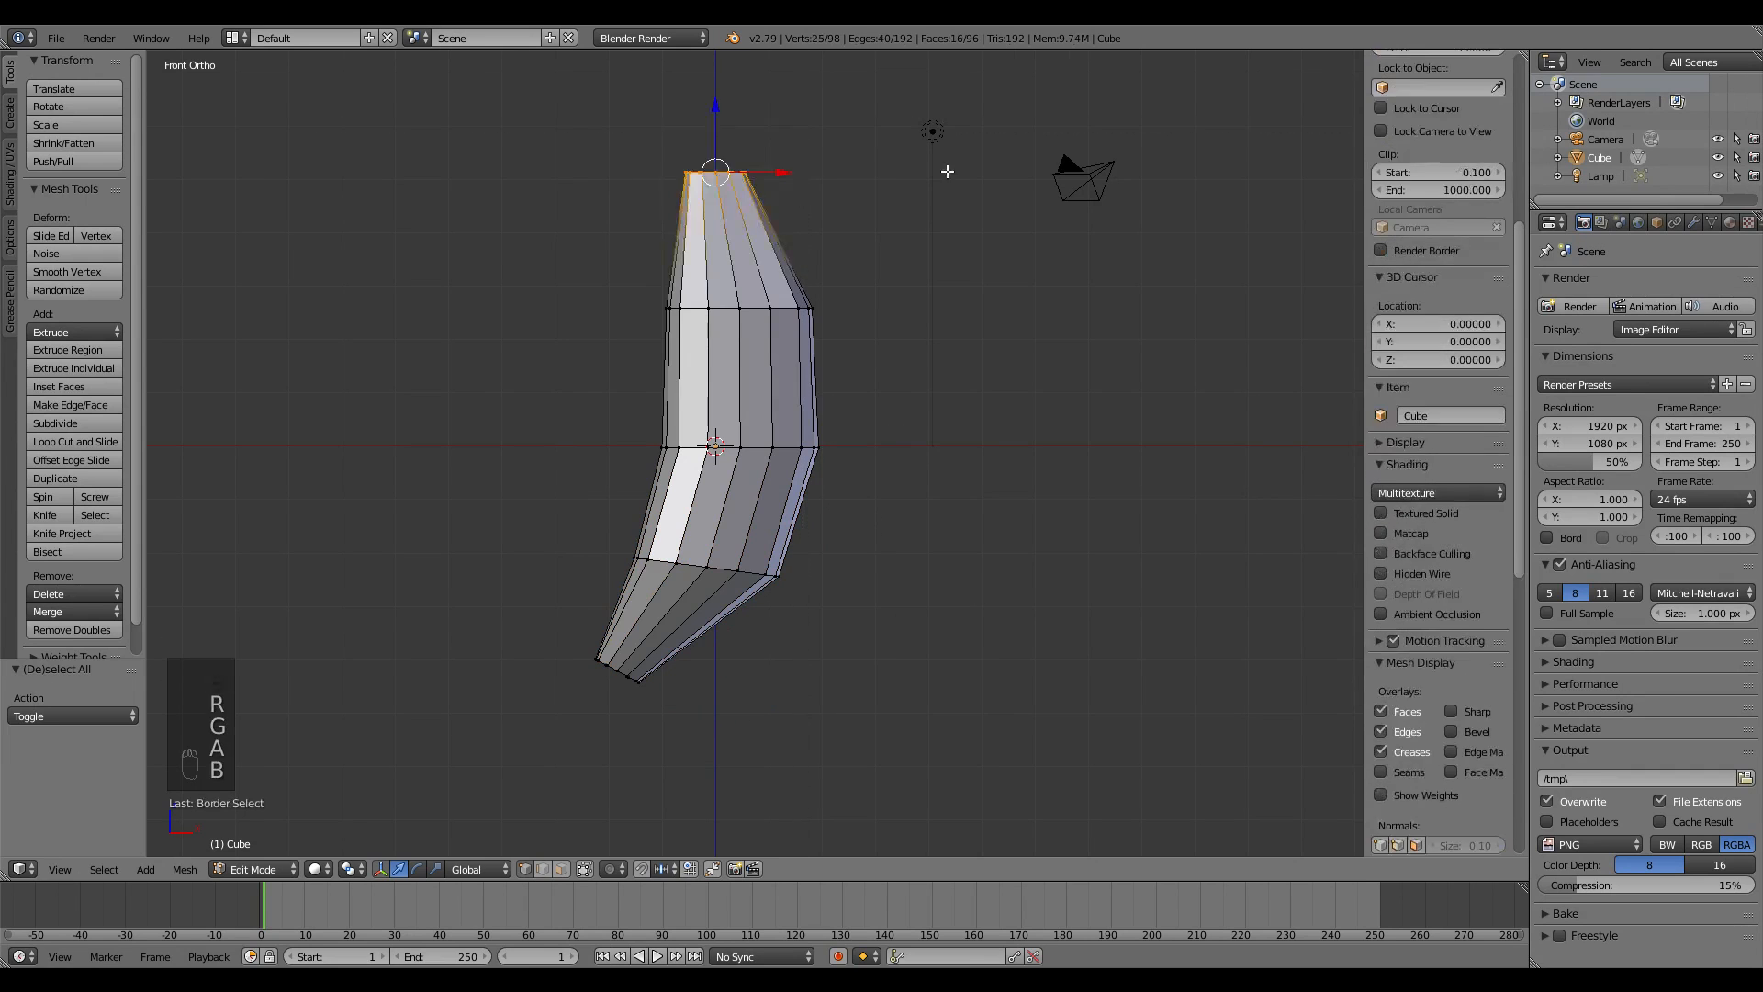
pyautogui.press('r')
pyautogui.click(917, 143)
# - Select the whole mesh and thin it with Shrink/Fatten, using an offset of about 0.286
pyautogui.press('a')
pyautogui.moveTo(886, 329); pyautogui.dragTo(991, 417, button='middle')
pyautogui.press('a')
pyautogui.press('a')
pyautogui.press('a')
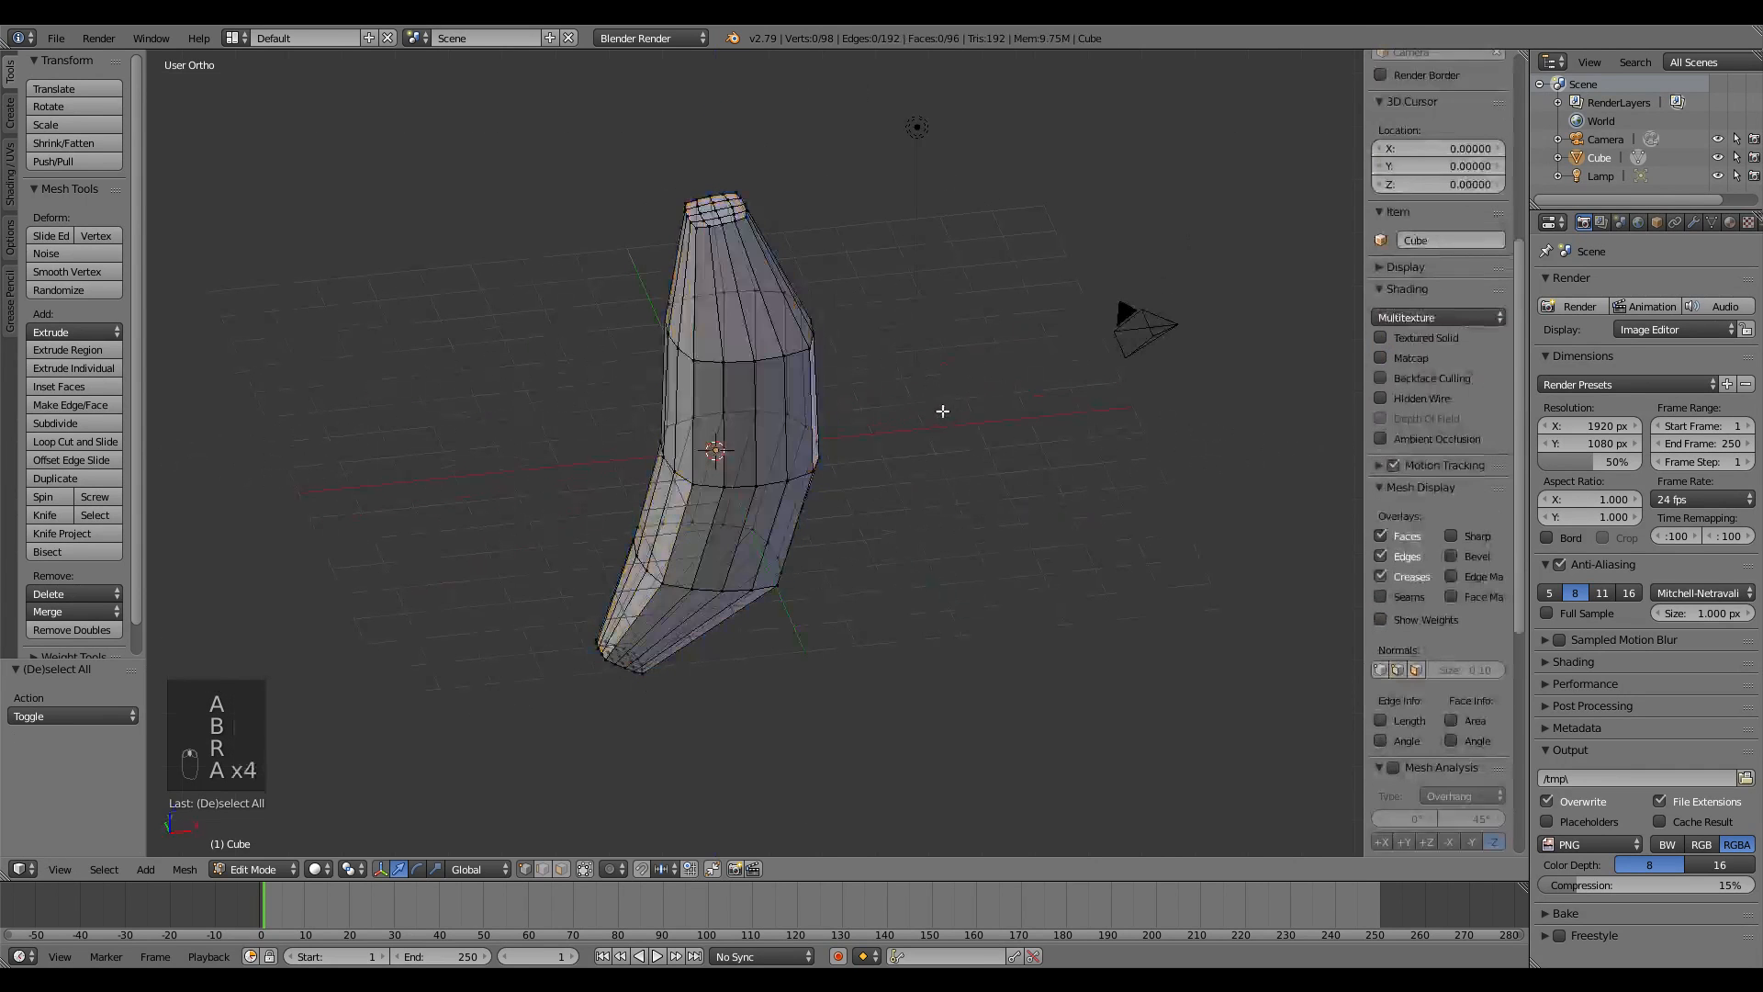
pyautogui.press('a')
pyautogui.hotkey('alt', 's')
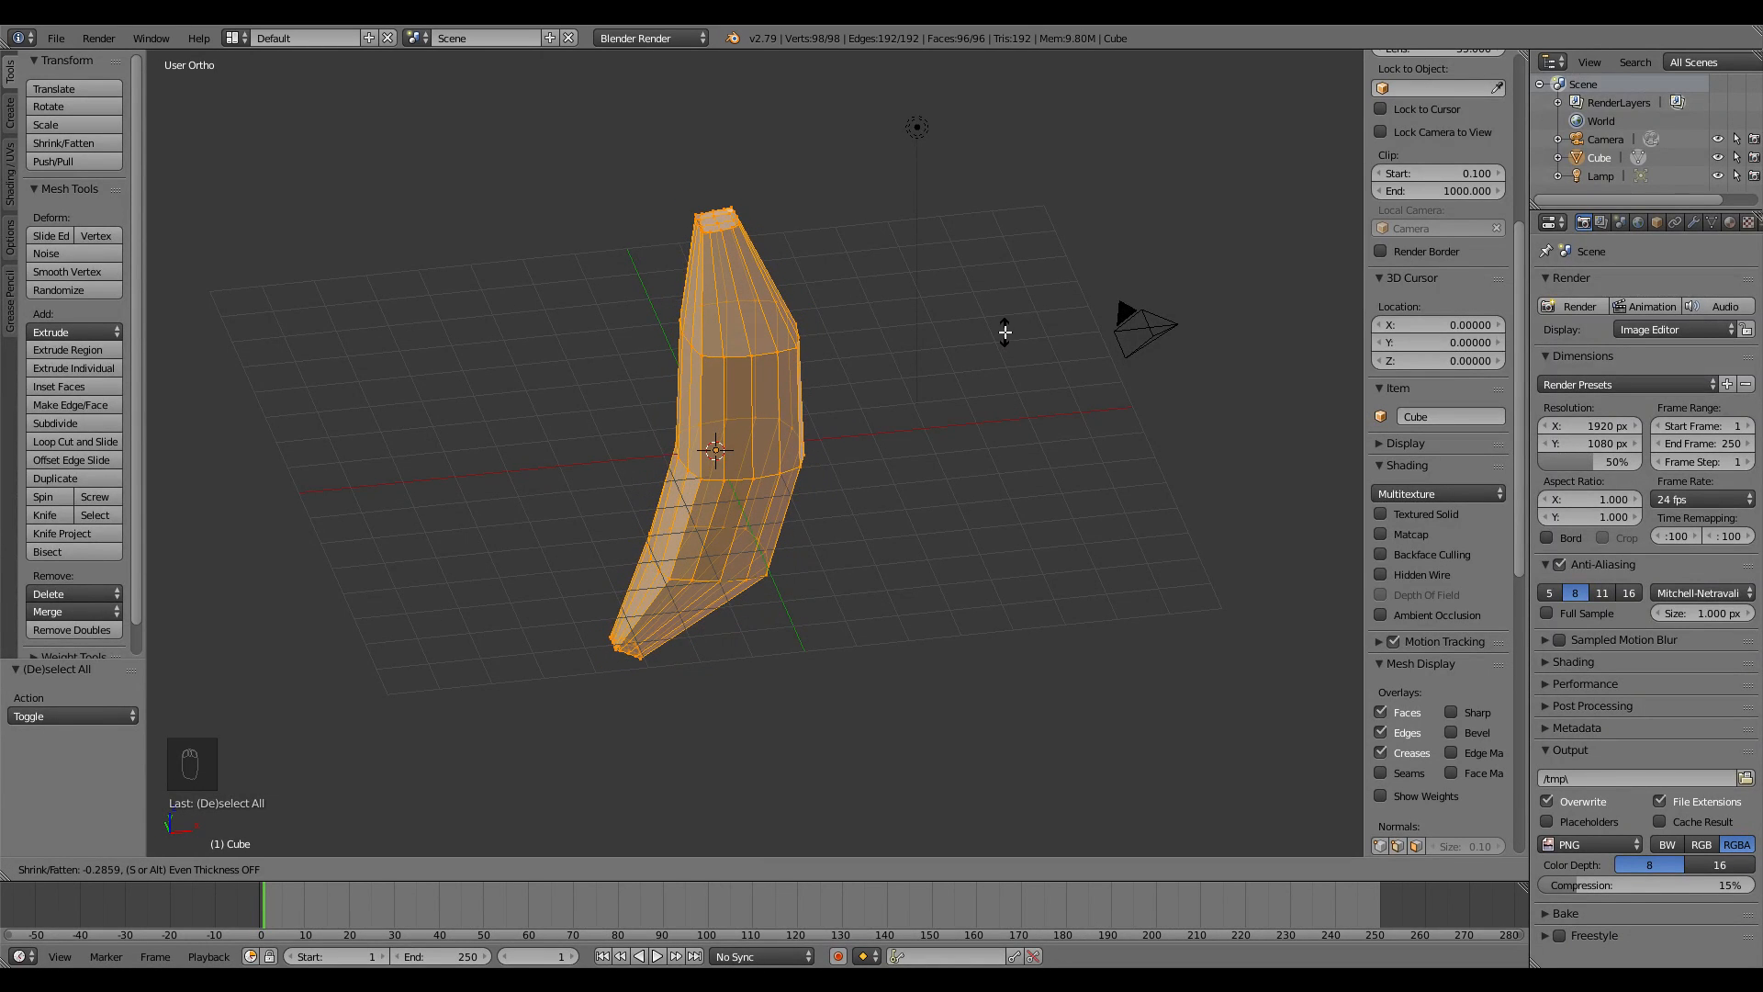
pyautogui.click(898, 449)
# - Select the vertices of the top end and apply Smooth to round off the cap
pyautogui.scroll(5, 755, 409)
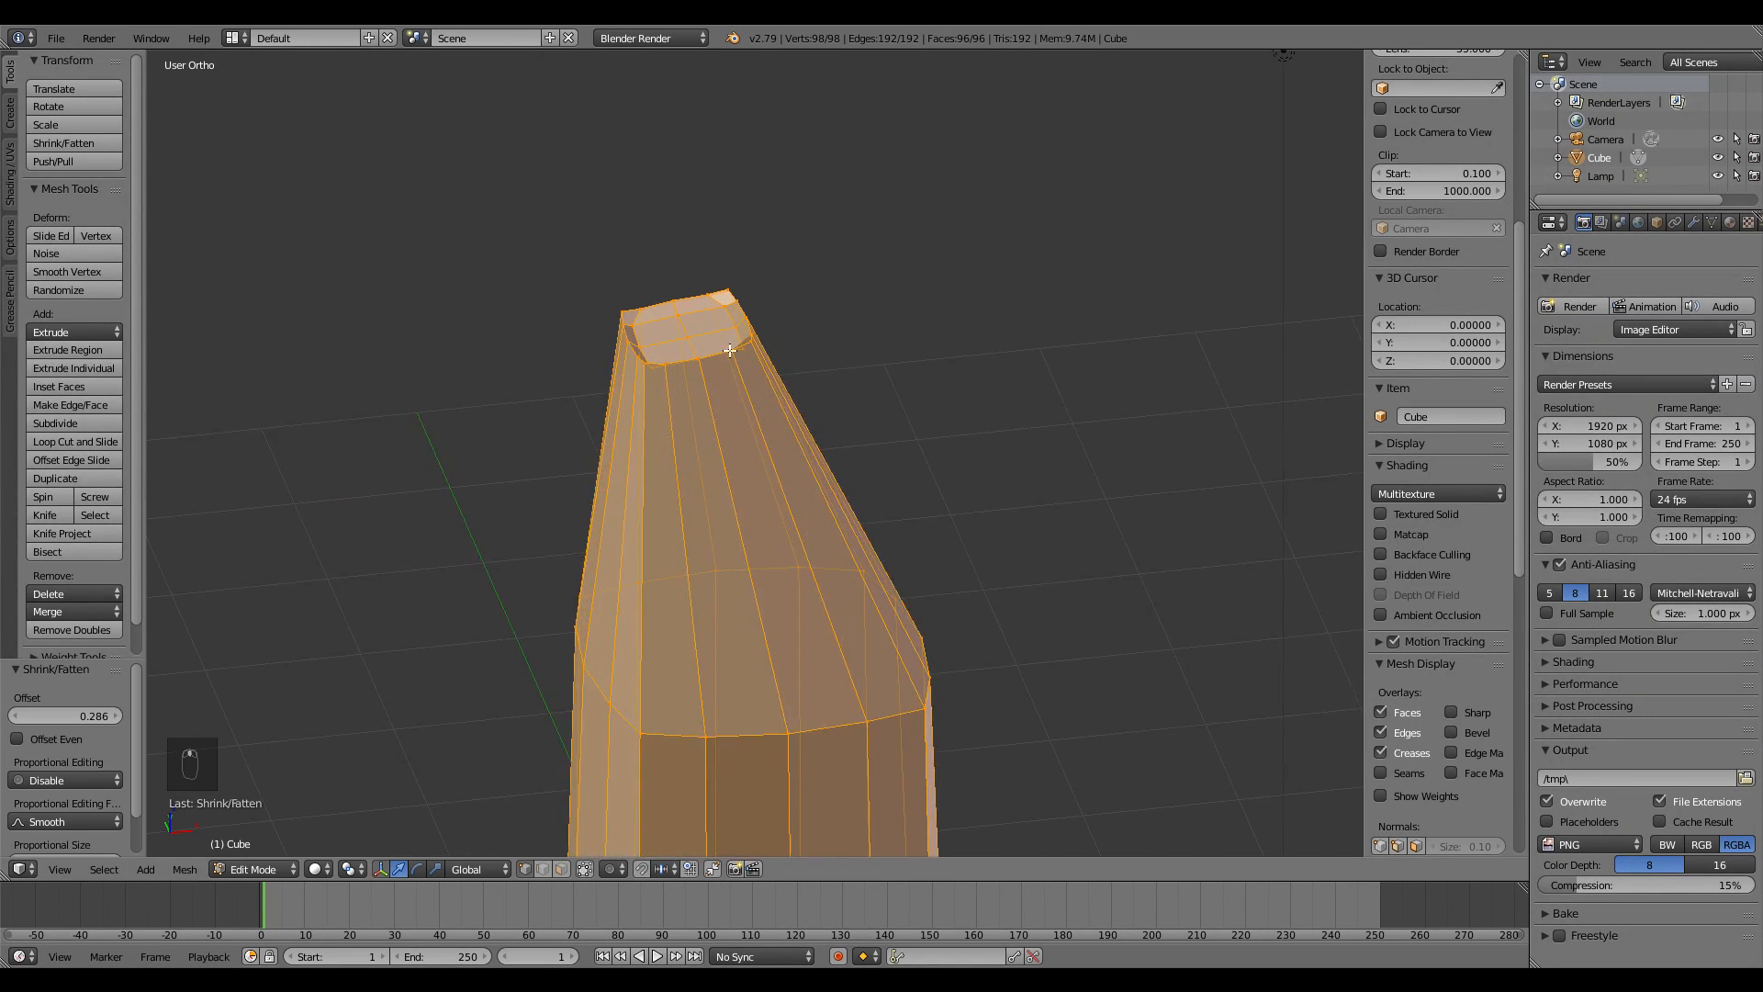
pyautogui.moveTo(730, 350); pyautogui.dragTo(671, 396, button='middle')
pyautogui.press('KP_3')
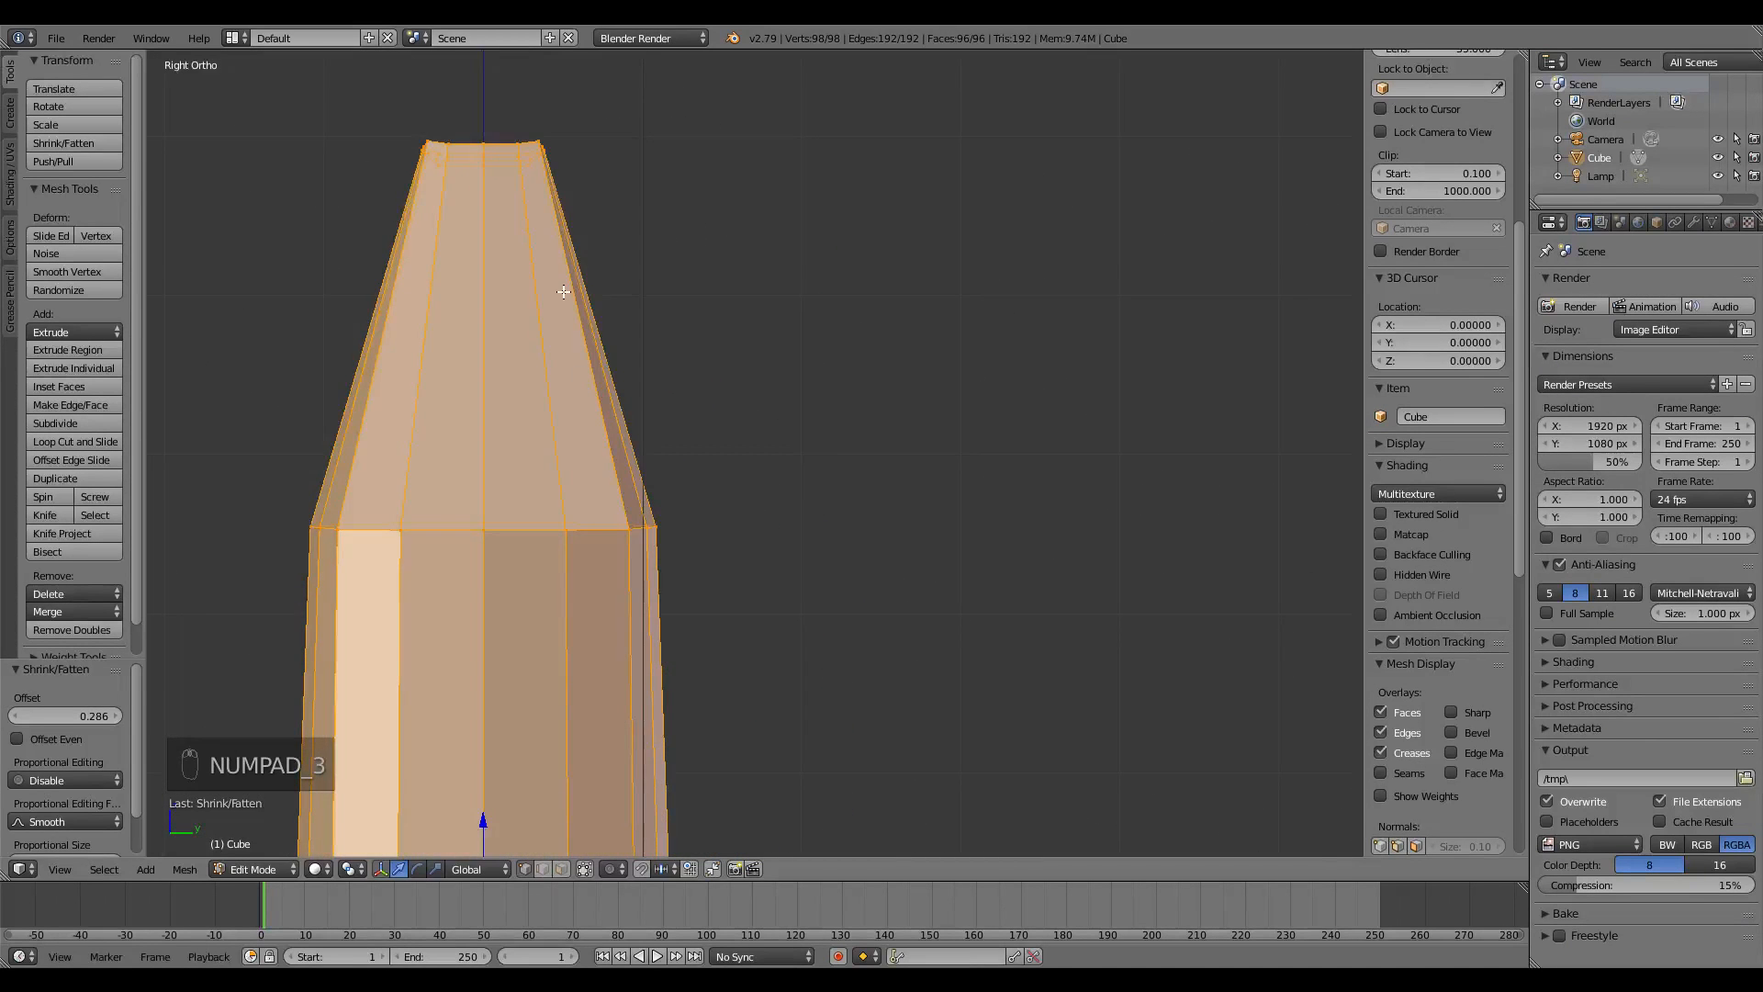
pyautogui.scroll(1, 551, 220)
pyautogui.keyDown('shift'); pyautogui.moveTo(542, 188); pyautogui.dragTo(759, 460, button='middle'); pyautogui.keyUp('shift')
pyautogui.press('a')
pyautogui.press('b')
pyautogui.moveTo(793, 316); pyautogui.dragTo(483, 448)
pyautogui.moveTo(643, 459); pyautogui.dragTo(799, 492, button='middle')
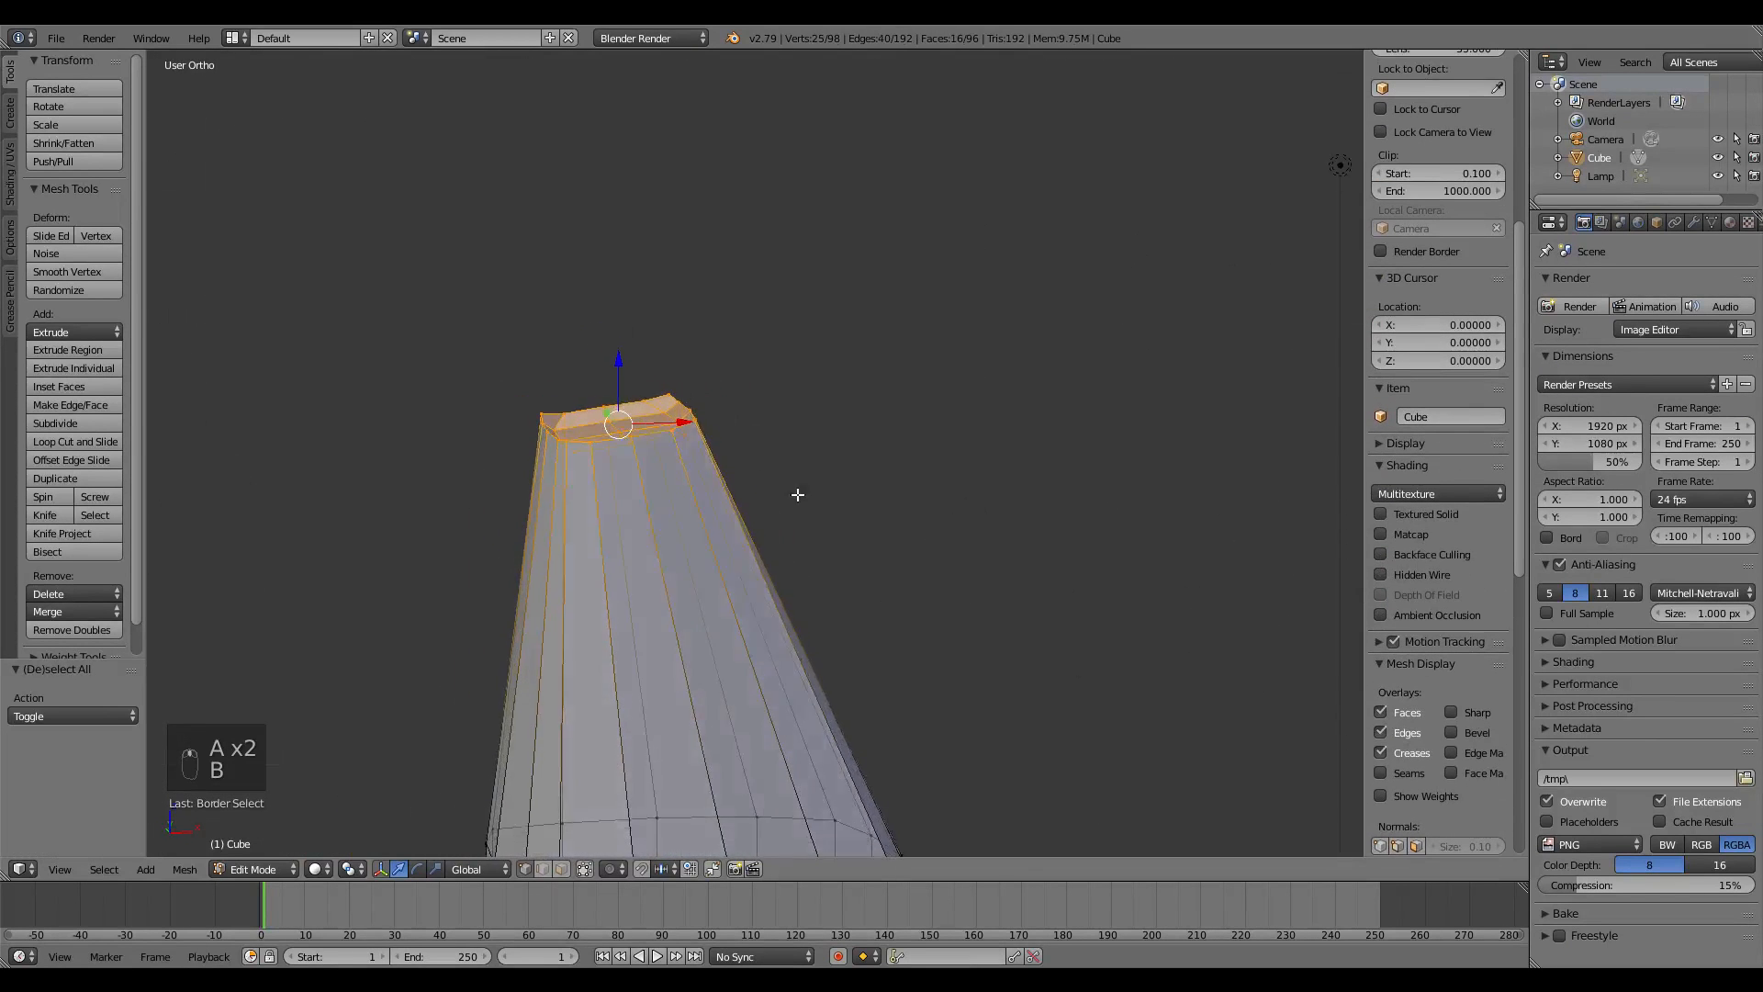
pyautogui.press('w')
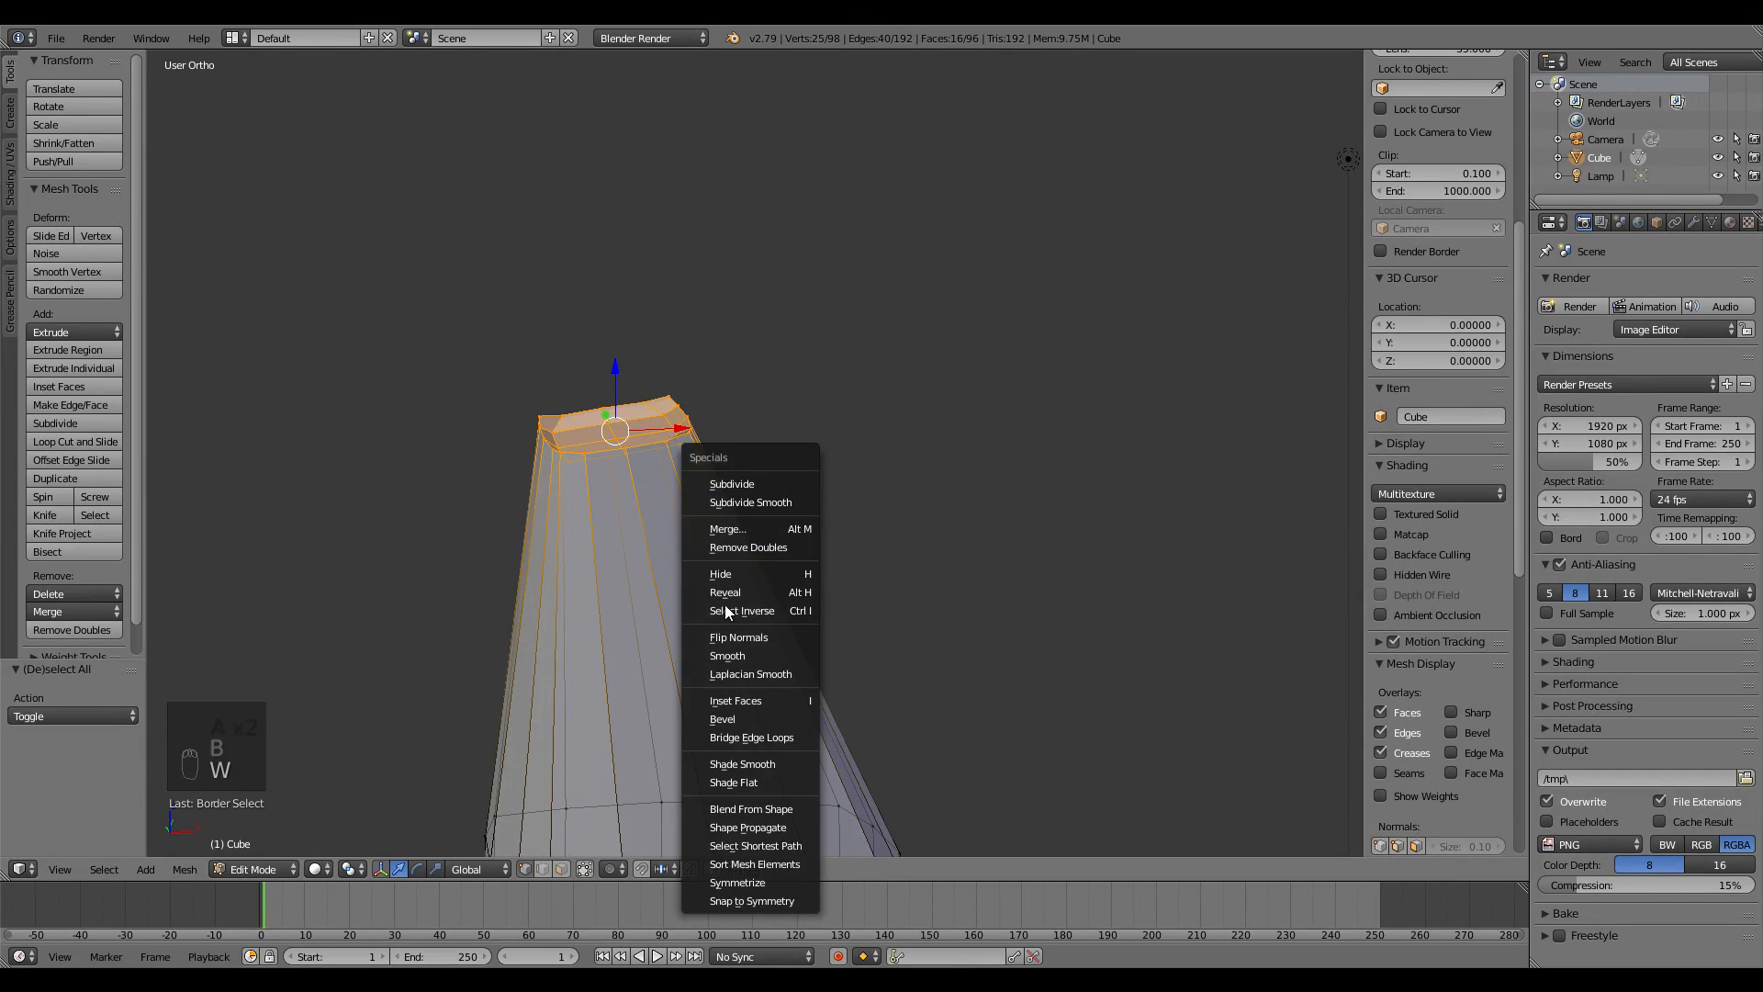
pyautogui.click(727, 655)
pyautogui.moveTo(720, 653); pyautogui.dragTo(711, 493, button='middle')
pyautogui.press('a')
# - Select the vertices of the bottom tip in front view and apply Smooth to round it off
pyautogui.press('KP_3')
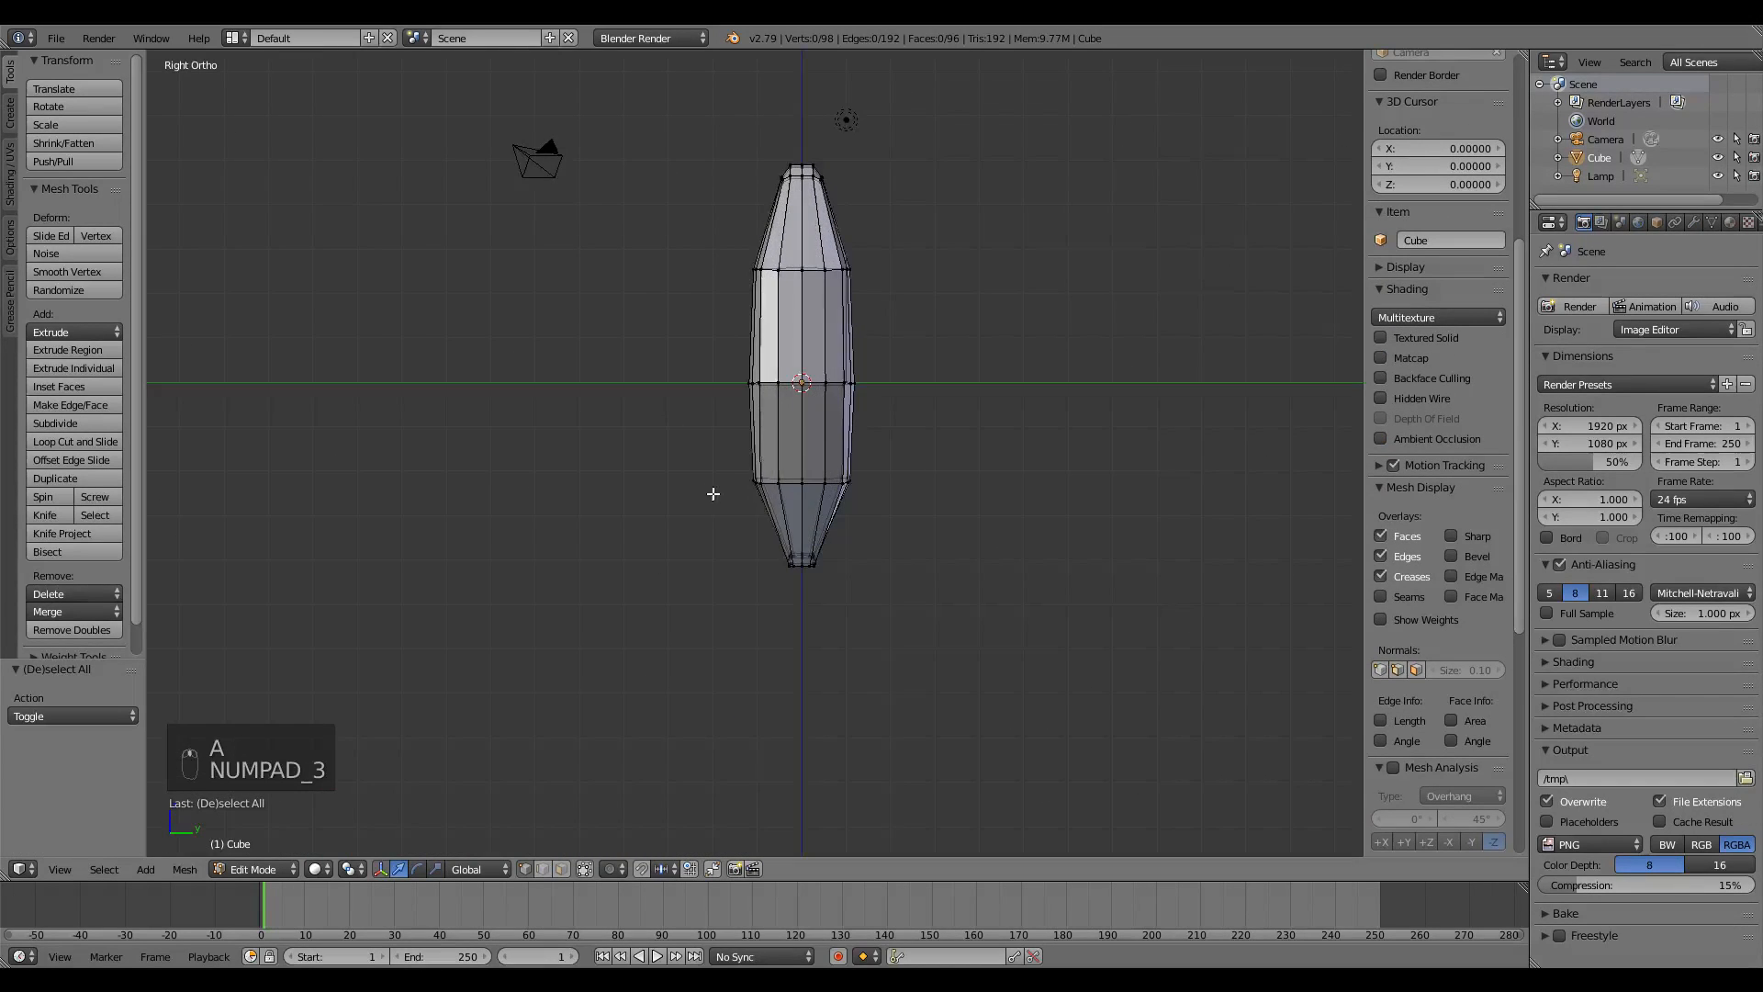
pyautogui.scroll(5, 732, 460)
pyautogui.press('KP_1')
pyautogui.press('a')
pyautogui.press('b')
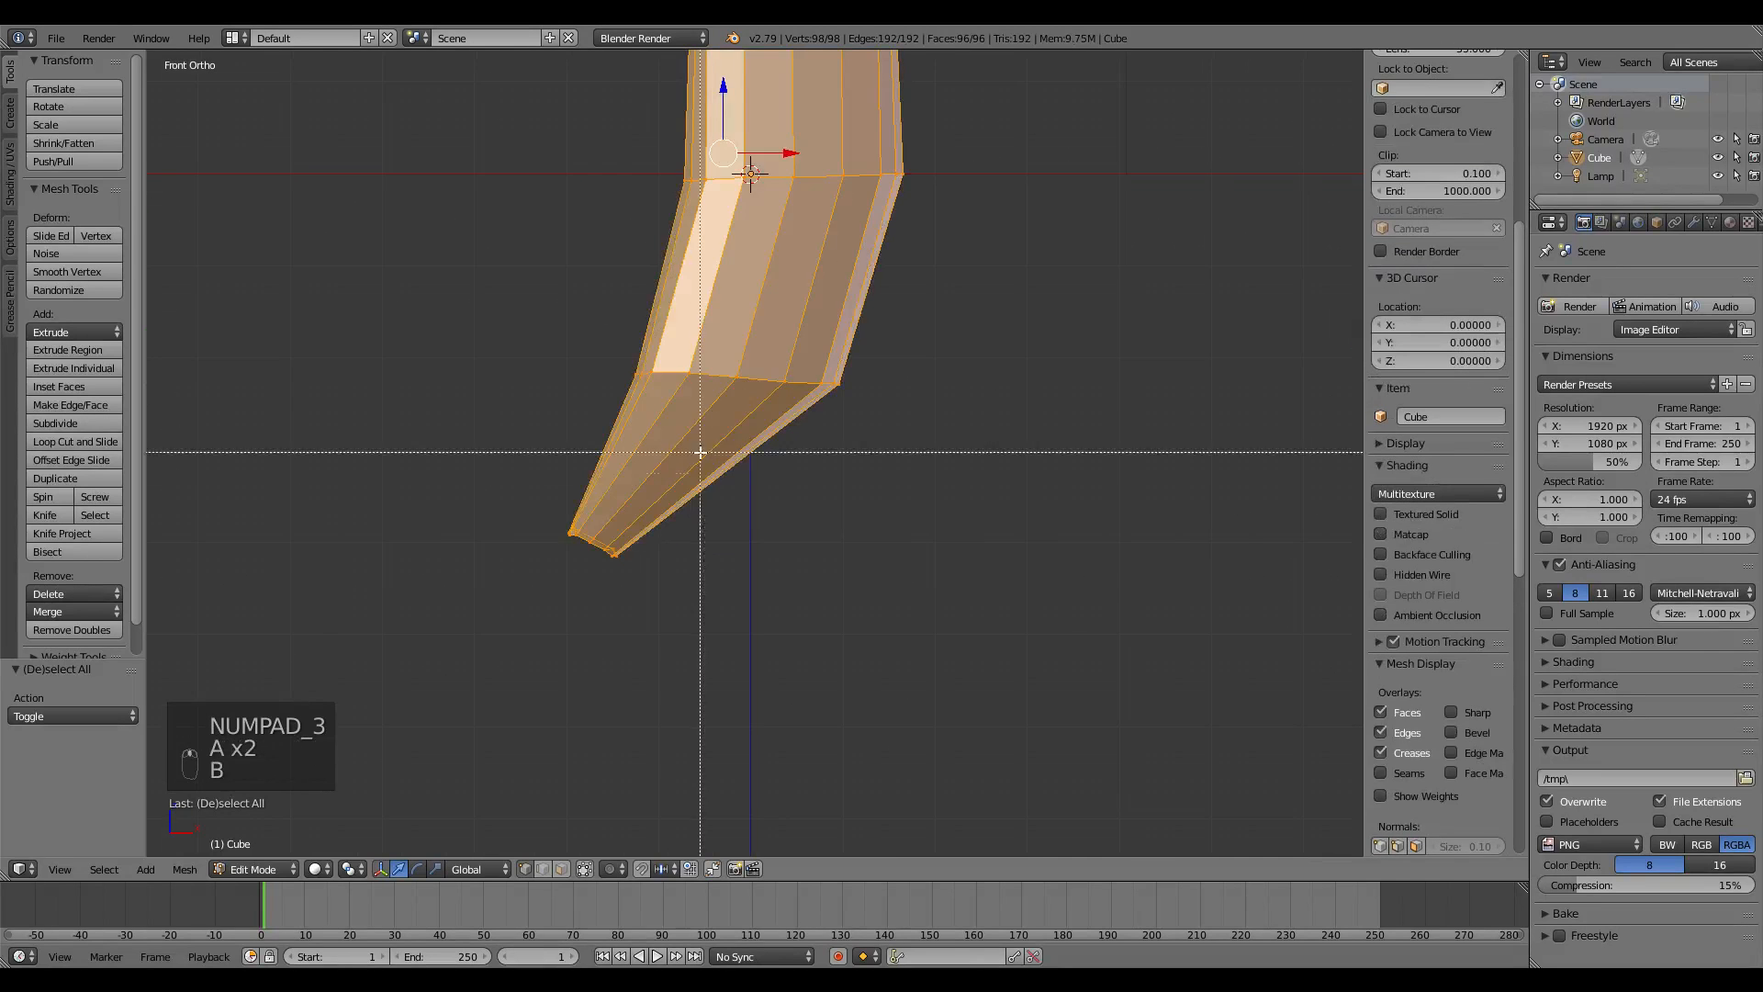
pyautogui.press('a')
pyautogui.press('b')
pyautogui.moveTo(676, 484); pyautogui.dragTo(492, 609)
pyautogui.press('w')
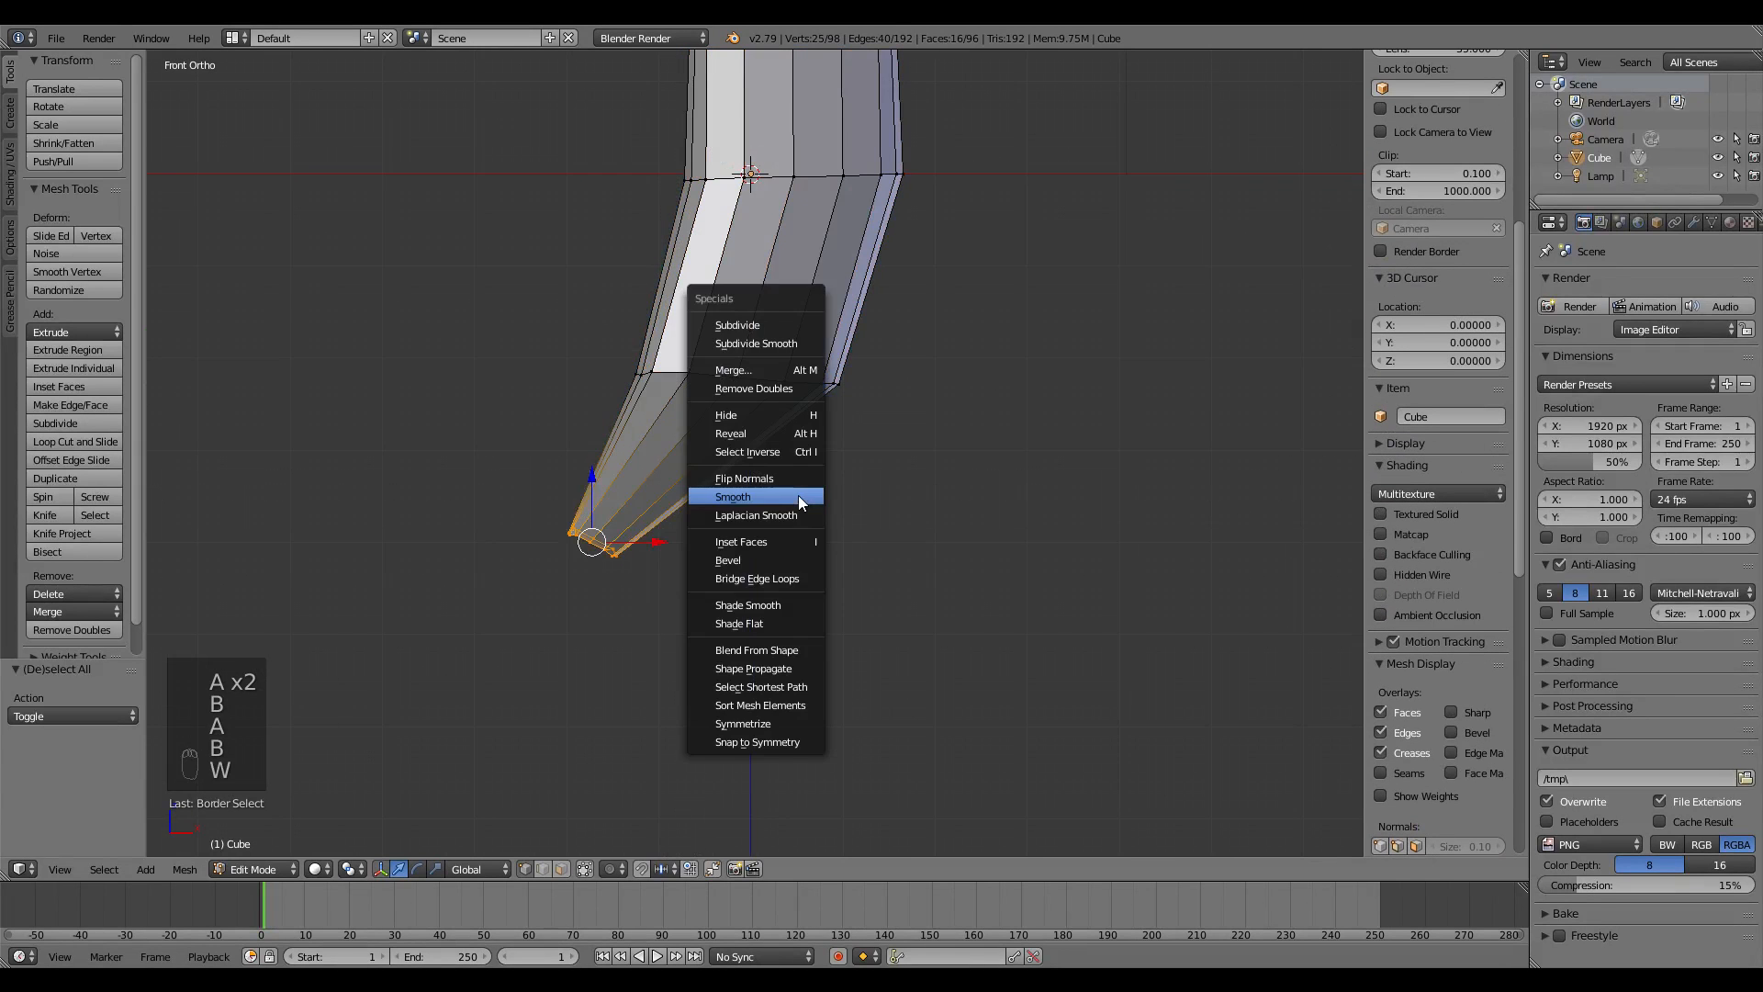
pyautogui.click(790, 493)
pyautogui.moveTo(703, 527); pyautogui.dragTo(876, 543, button='middle')
pyautogui.scroll(-5, 833, 453)
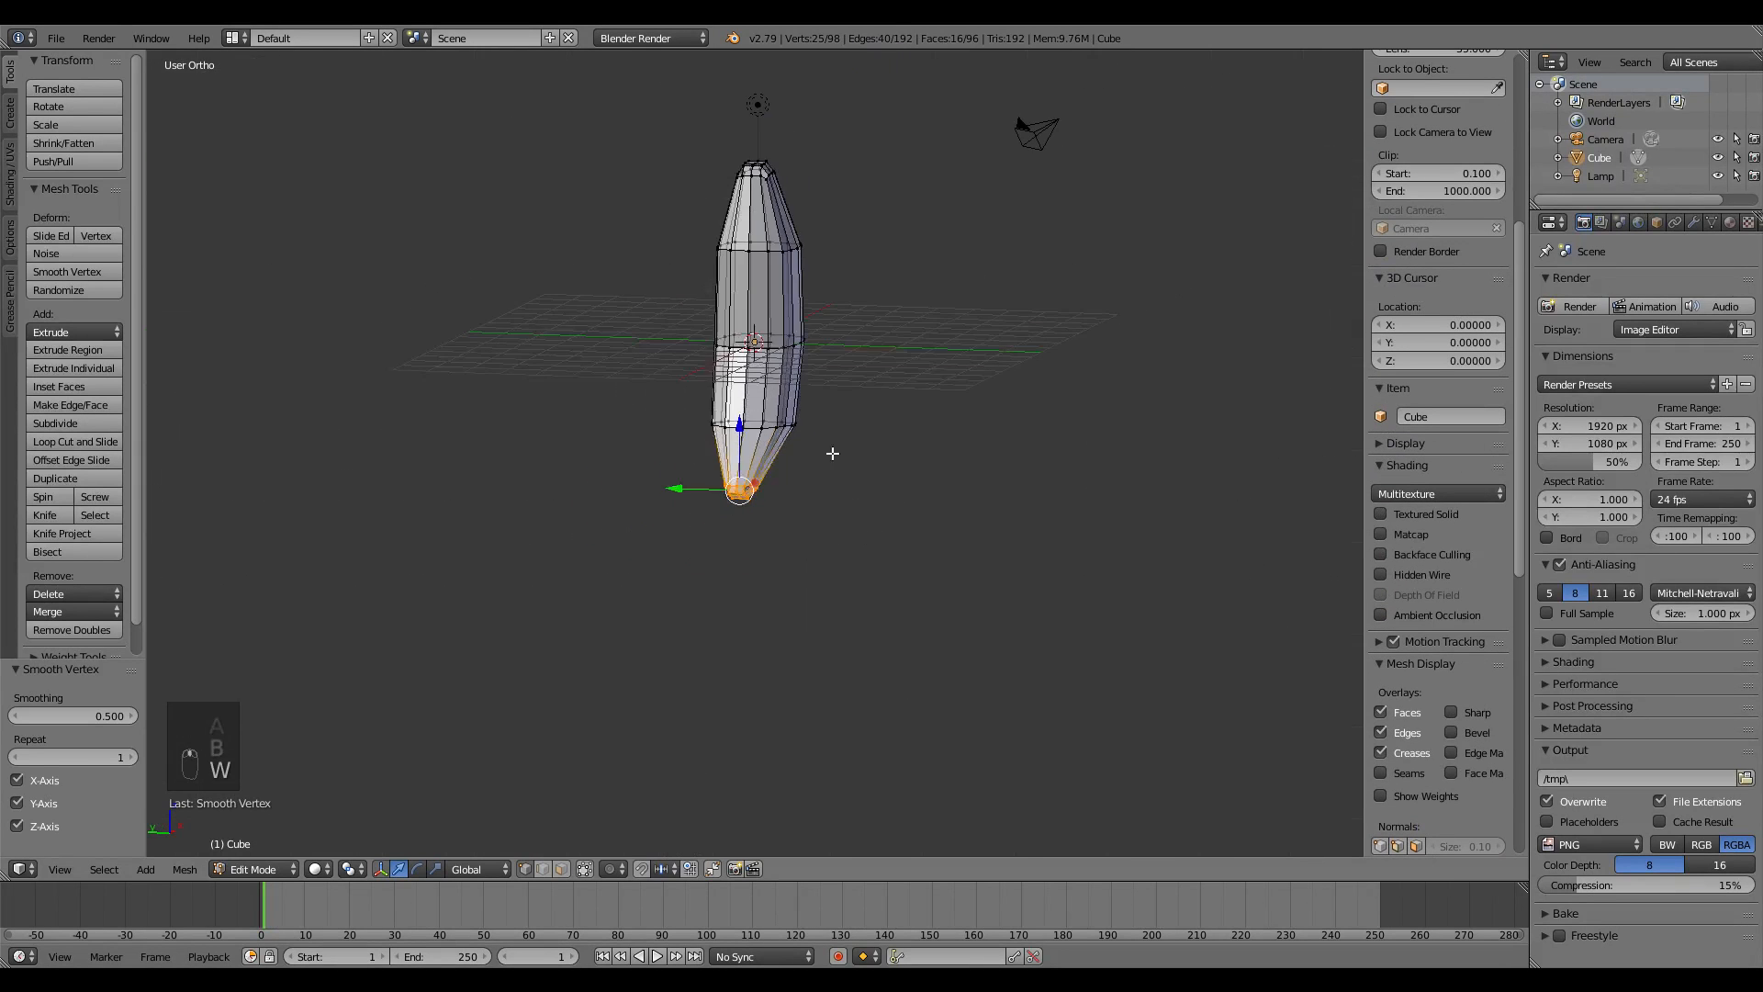
# - Select the whole mesh and rotate it 90° about the Z axis
pyautogui.keyDown('shift'); pyautogui.moveTo(872, 412); pyautogui.dragTo(885, 514, button='middle'); pyautogui.keyUp('shift')
pyautogui.press('KP_3')
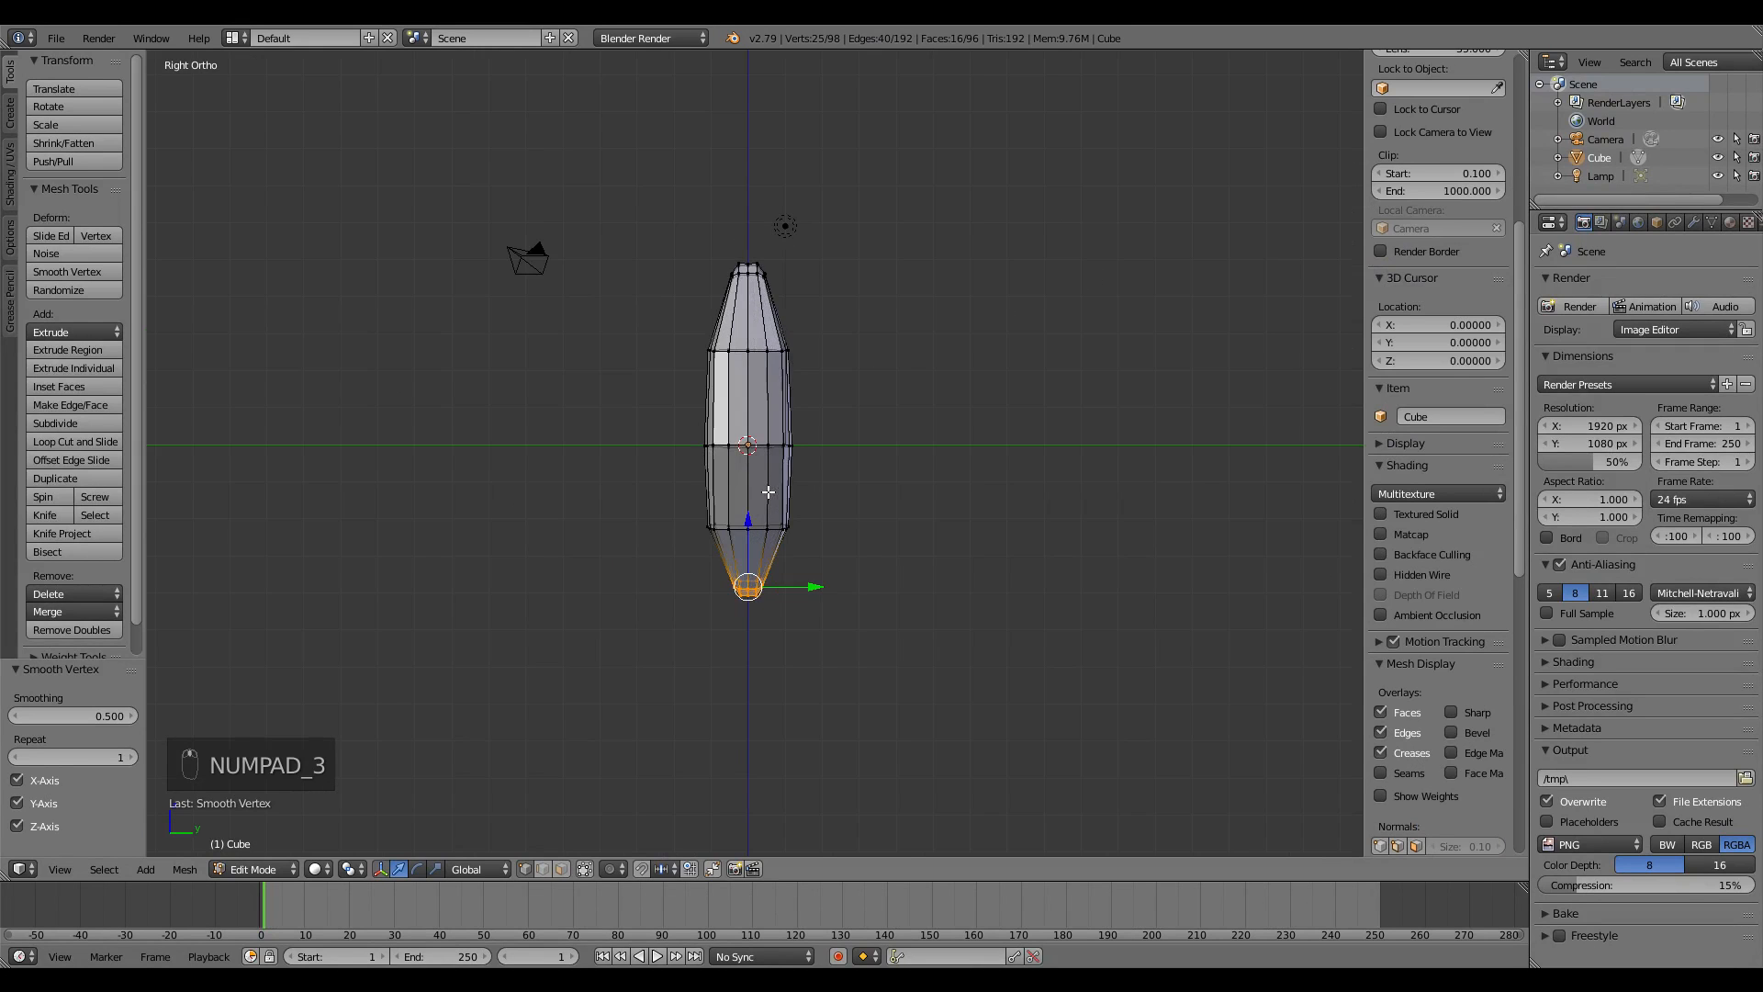
pyautogui.press('a')
pyautogui.press('a')
pyautogui.press('a')
pyautogui.press('a')
pyautogui.write('r90')
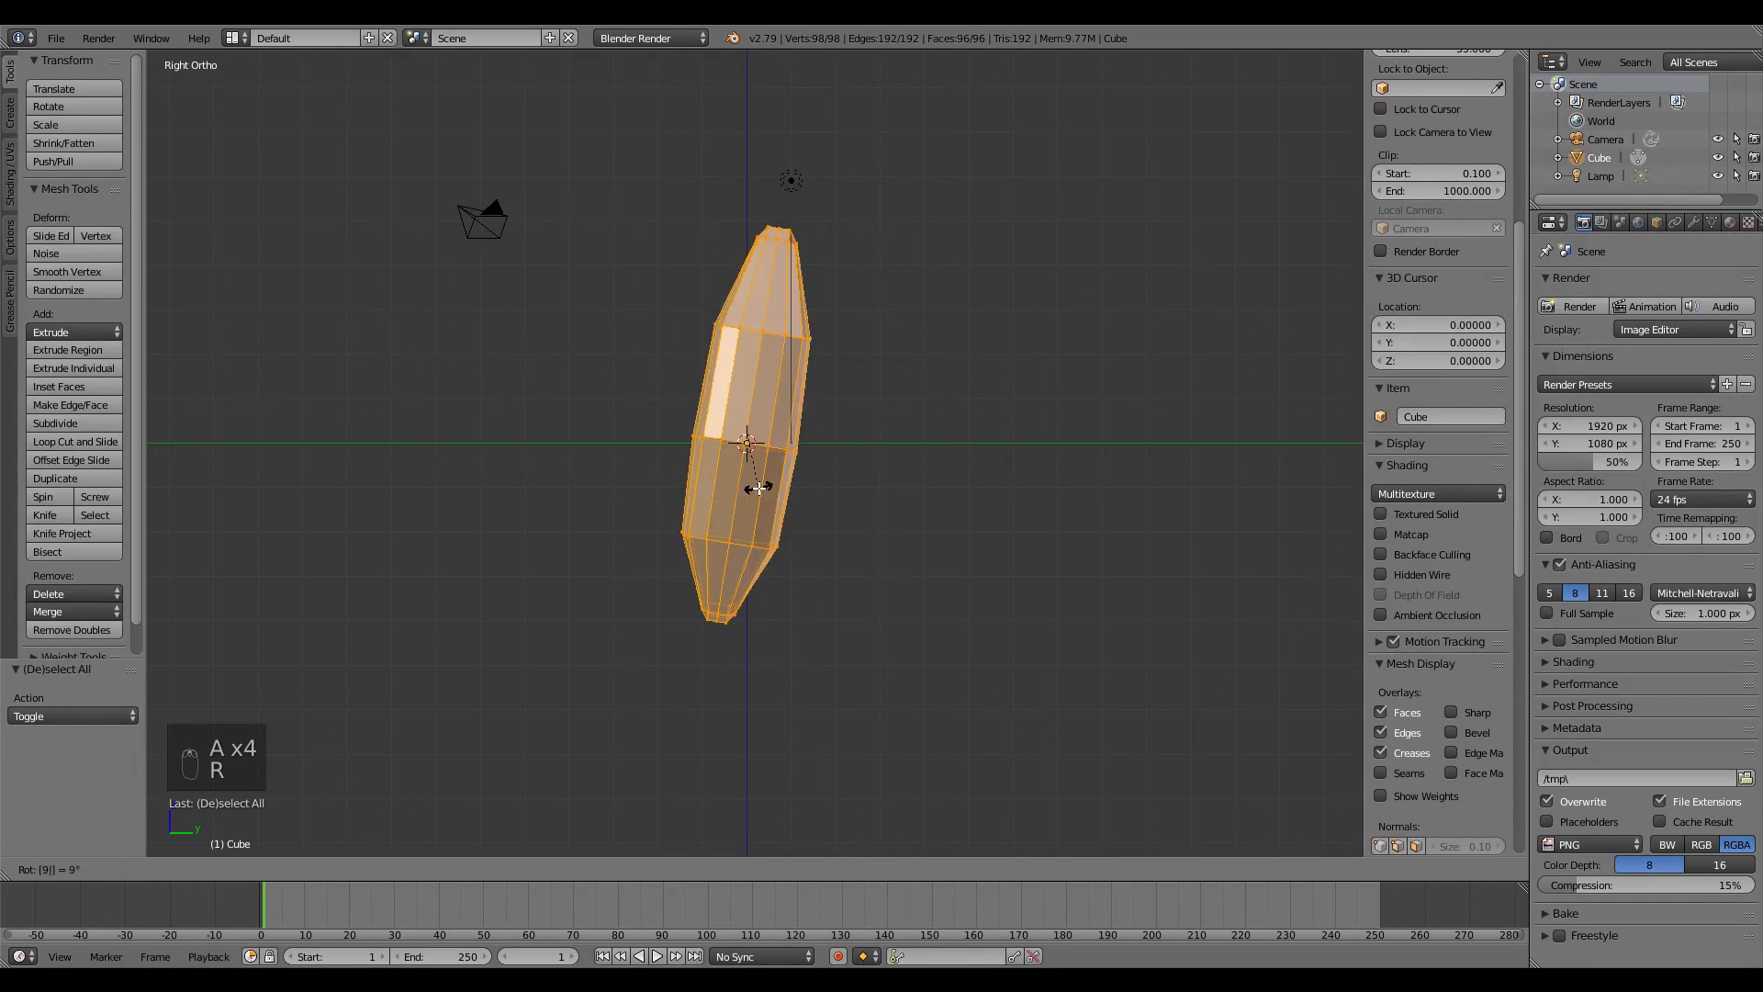
pyautogui.write('z')
pyautogui.press('Return')
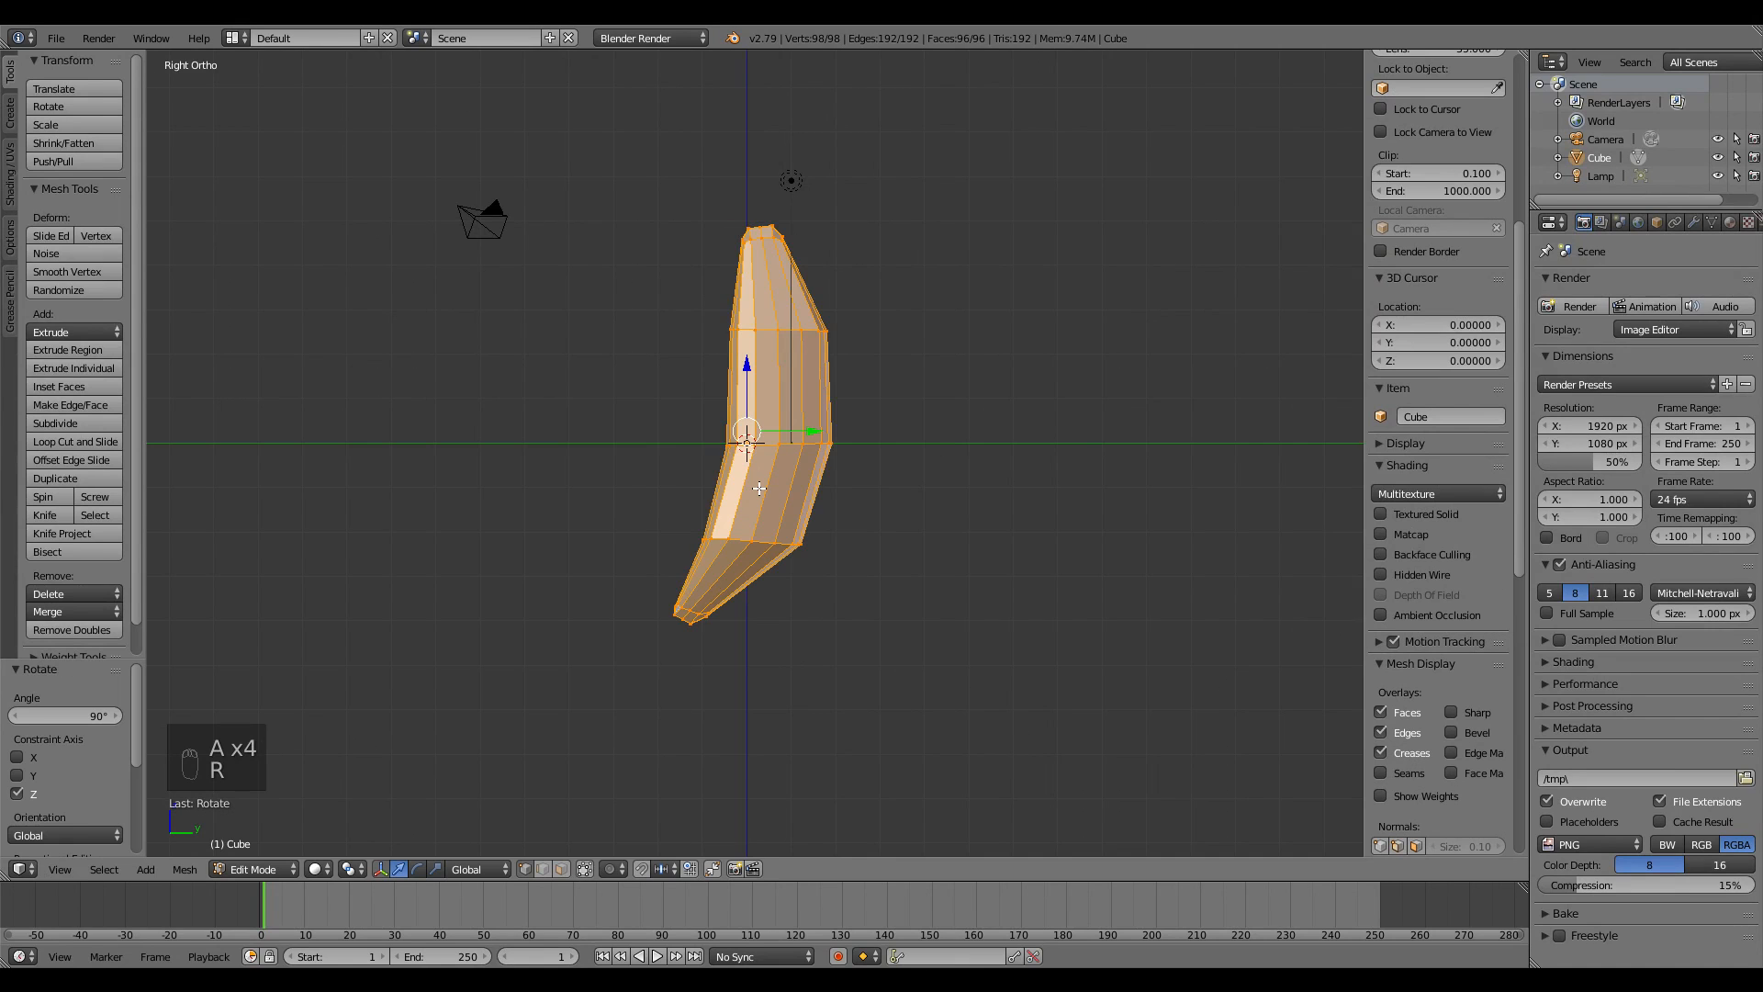
# - Move the whole banana about -0.6 along Y in right view to centre it on the origin
pyautogui.press('KP_1')
pyautogui.press('KP_3')
pyautogui.press('g')
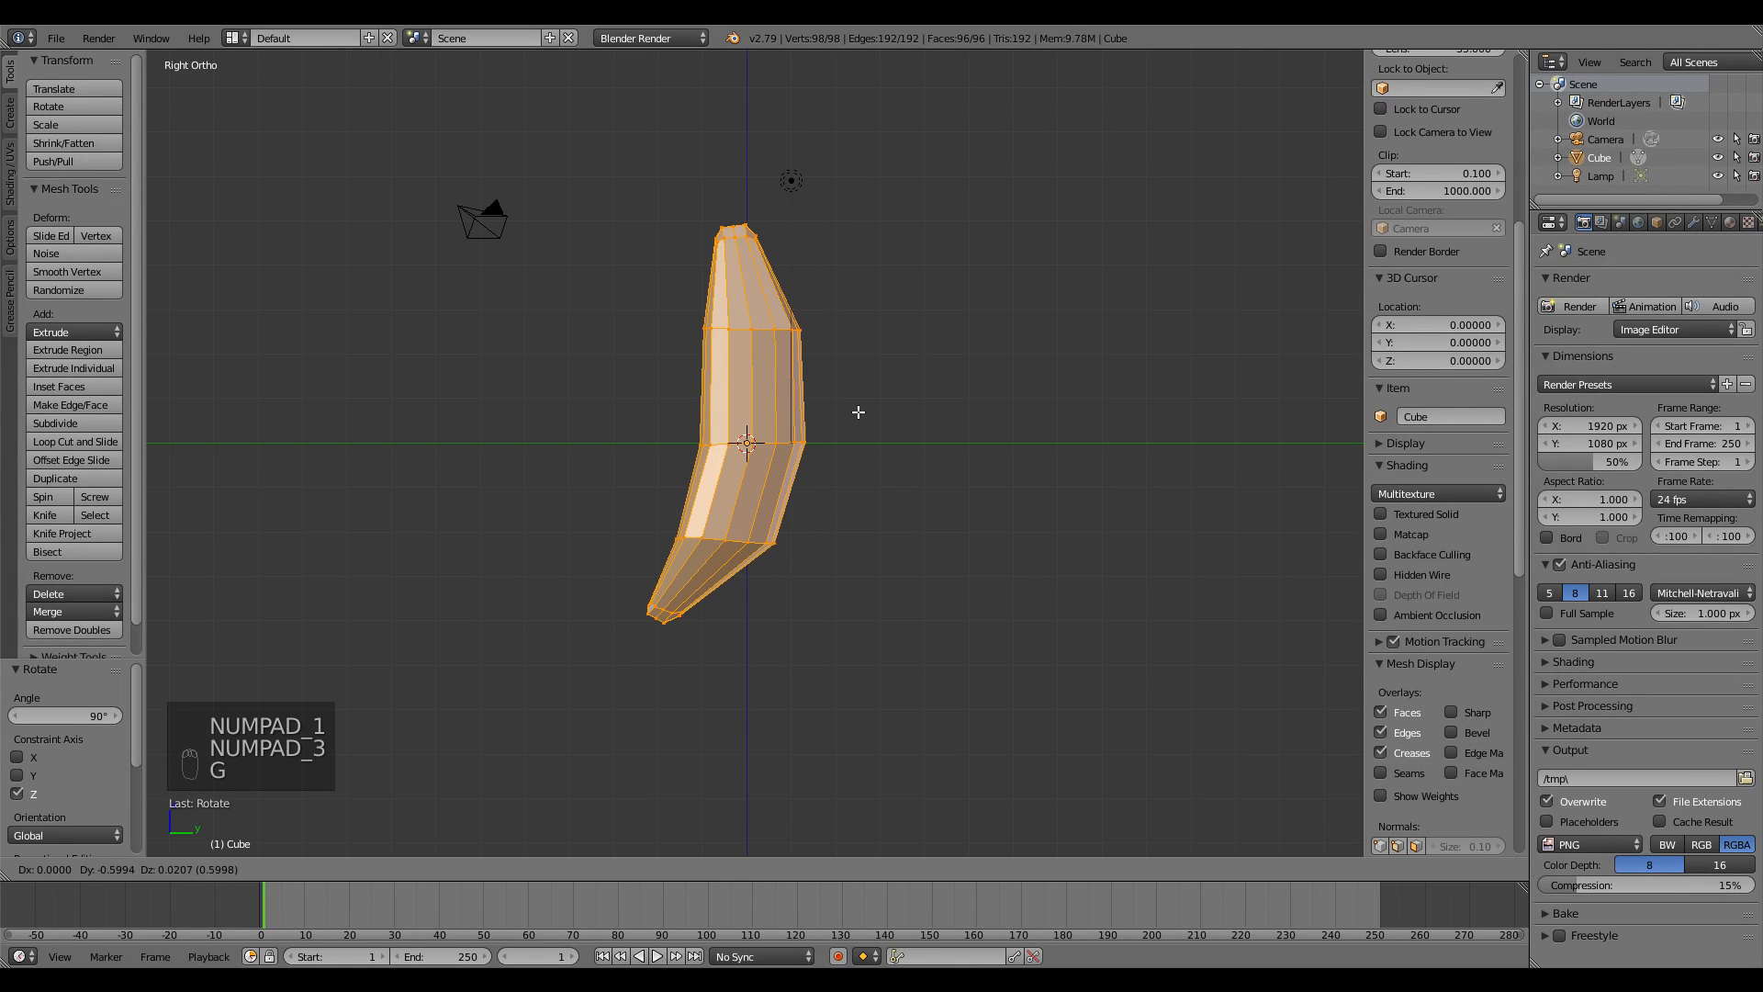
pyautogui.click(858, 409)
pyautogui.scroll(4, 838, 459)
pyautogui.press('a')
# - Add an edge loop slid close beneath the top cap and scale it inward to form the stem's neck
pyautogui.scroll(4, 759, 425)
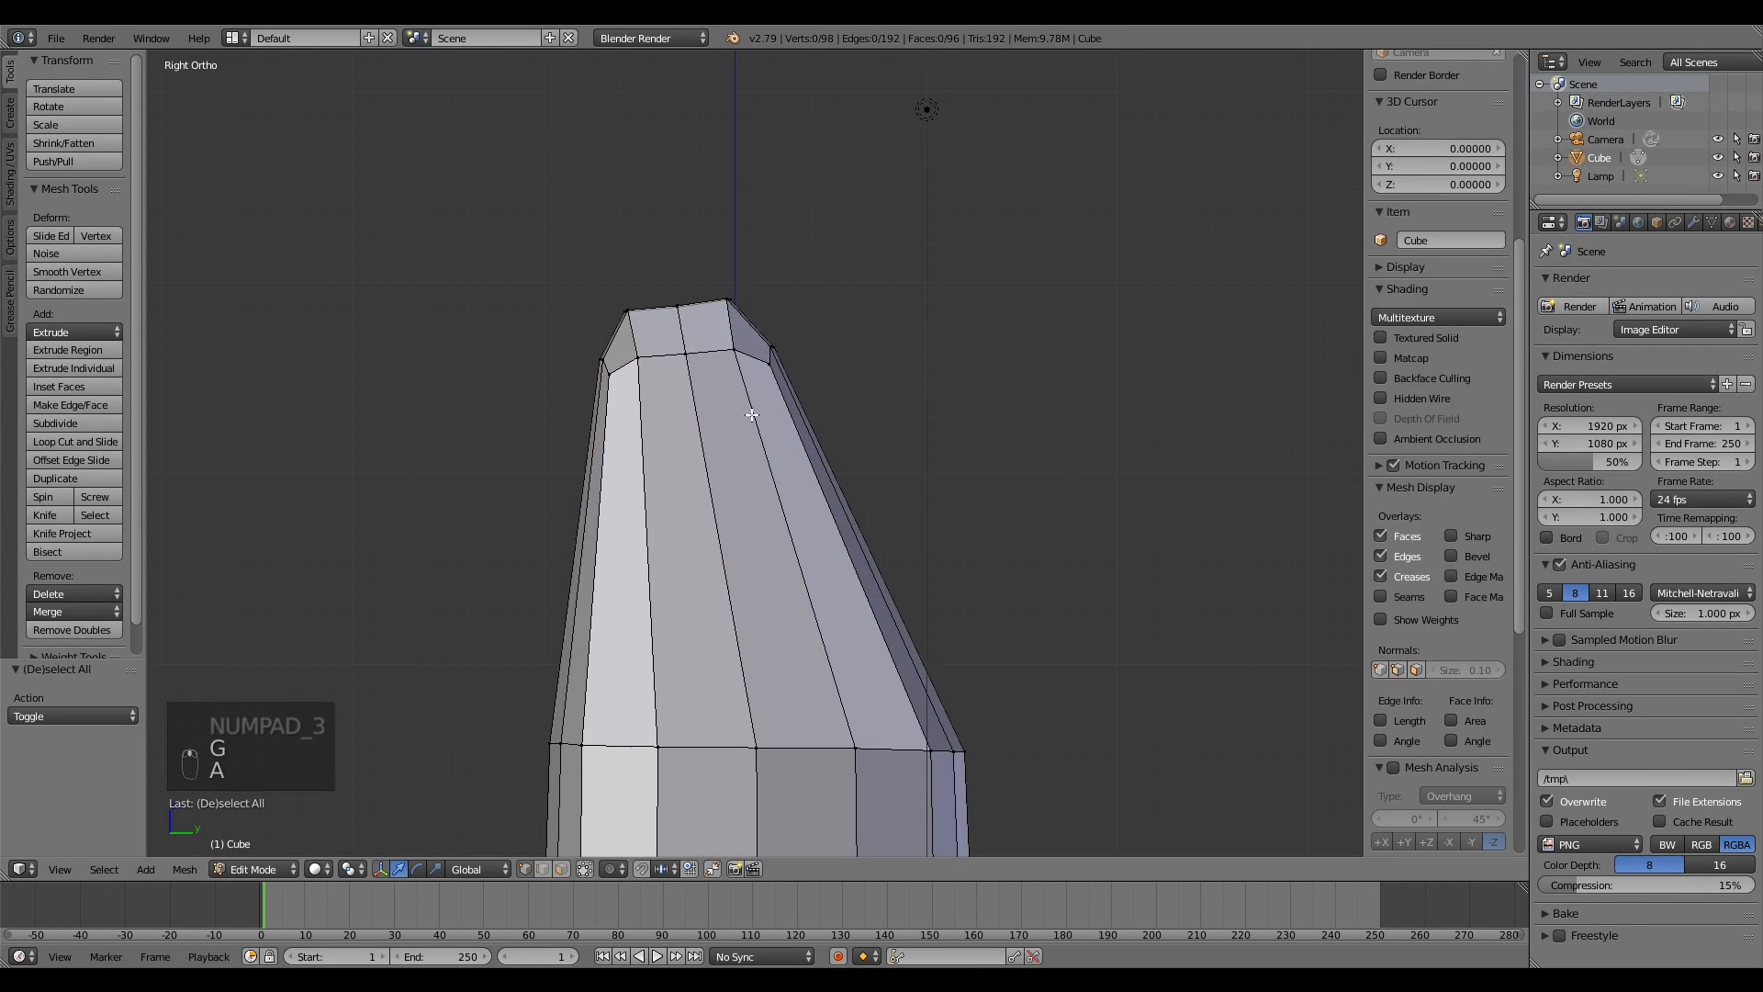
pyautogui.hotkey('ctrl', 'r')
pyautogui.click(796, 462)
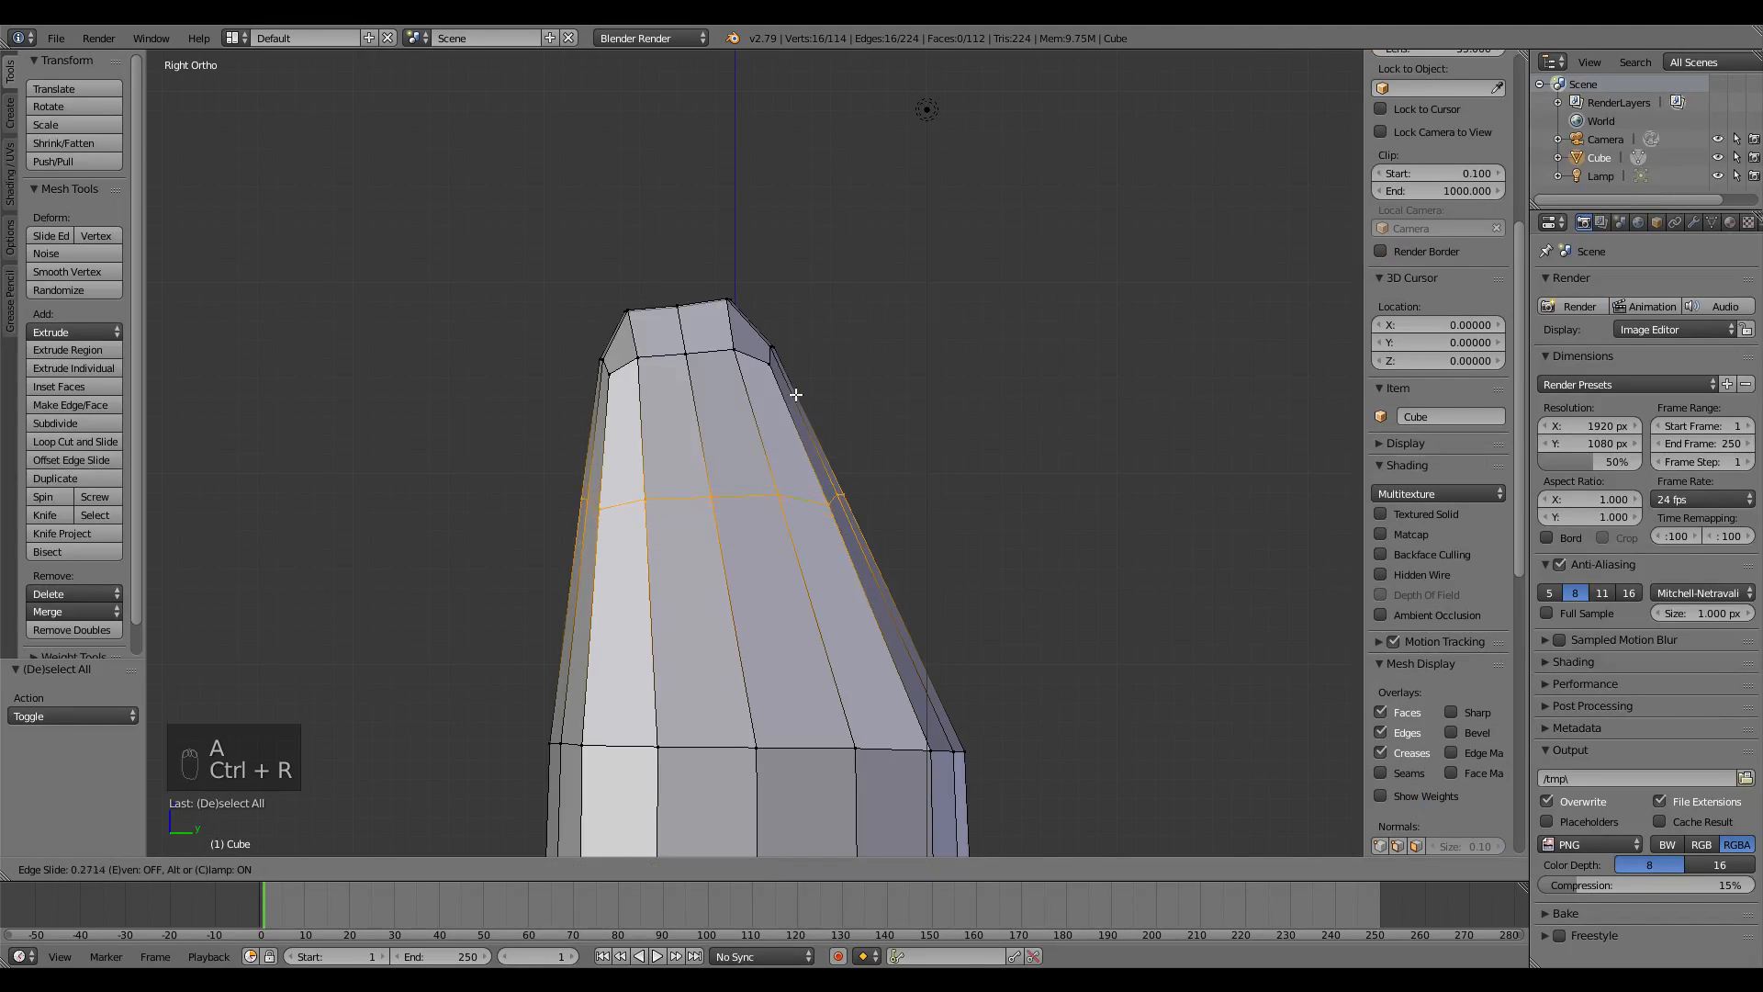
pyautogui.click(778, 302)
pyautogui.press('s')
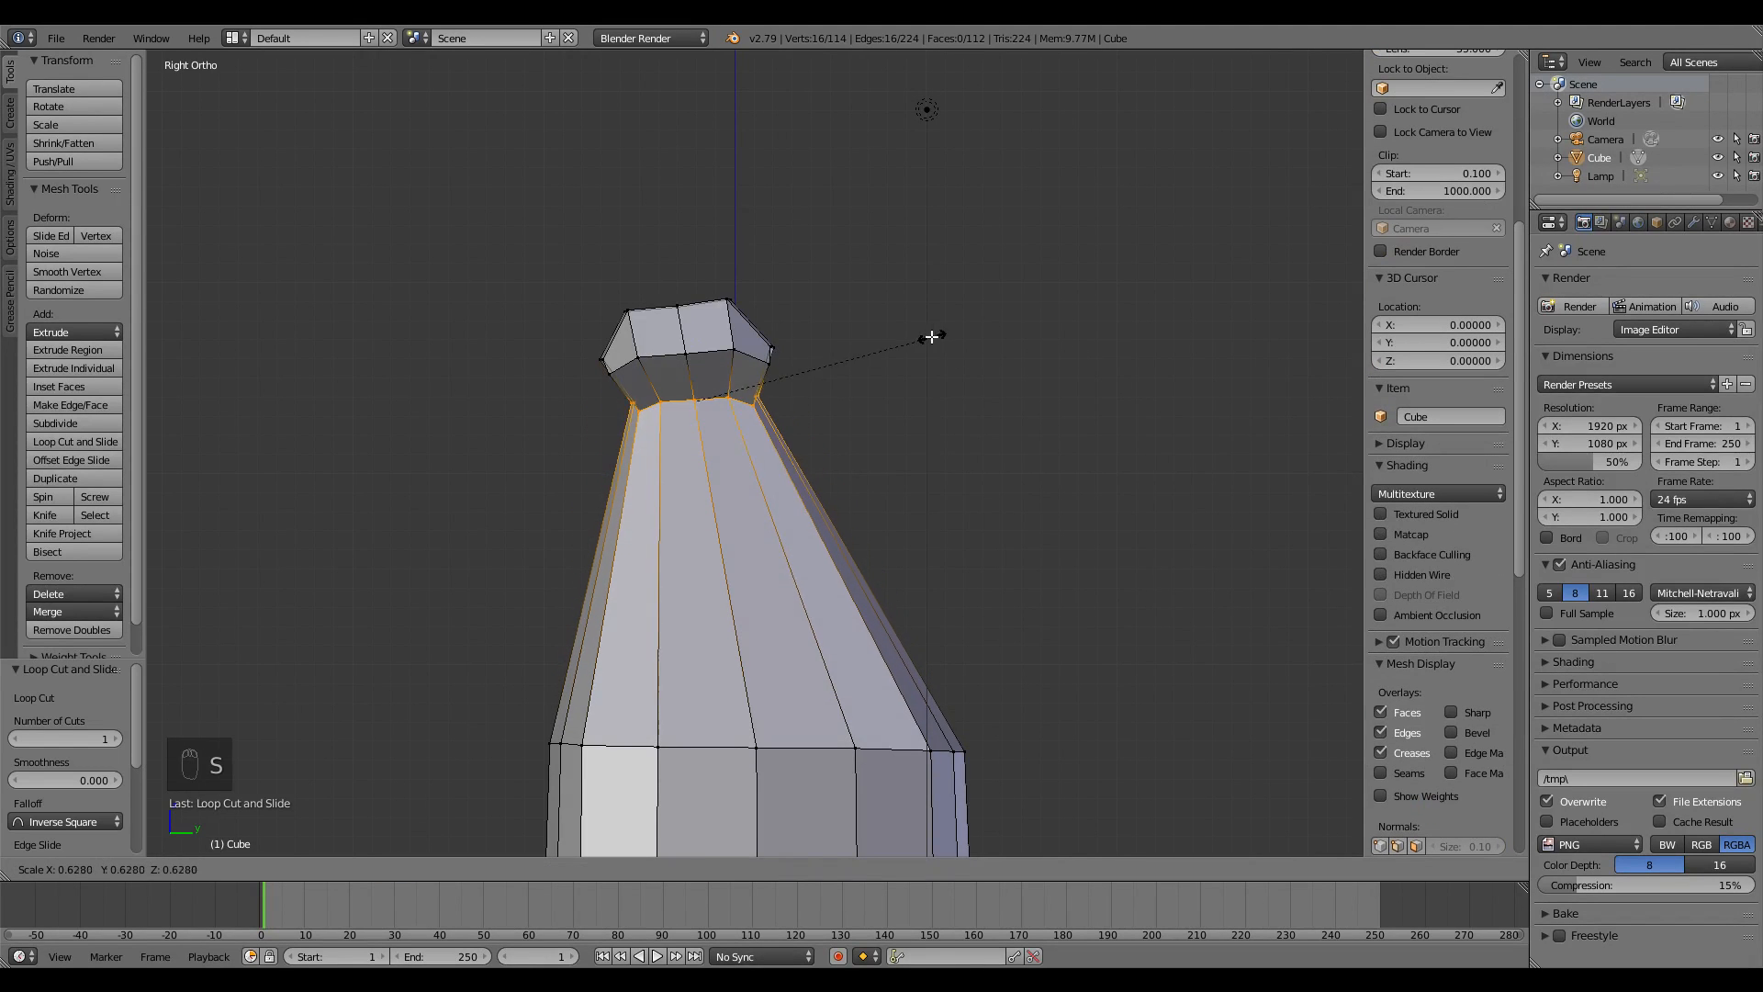
pyautogui.click(895, 331)
# - Select the top cap, scale it down to the neck's width and move it 0.048 along Y and 0.019 along Z
pyautogui.press('a')
pyautogui.press('b')
pyautogui.moveTo(551, 236); pyautogui.dragTo(818, 382)
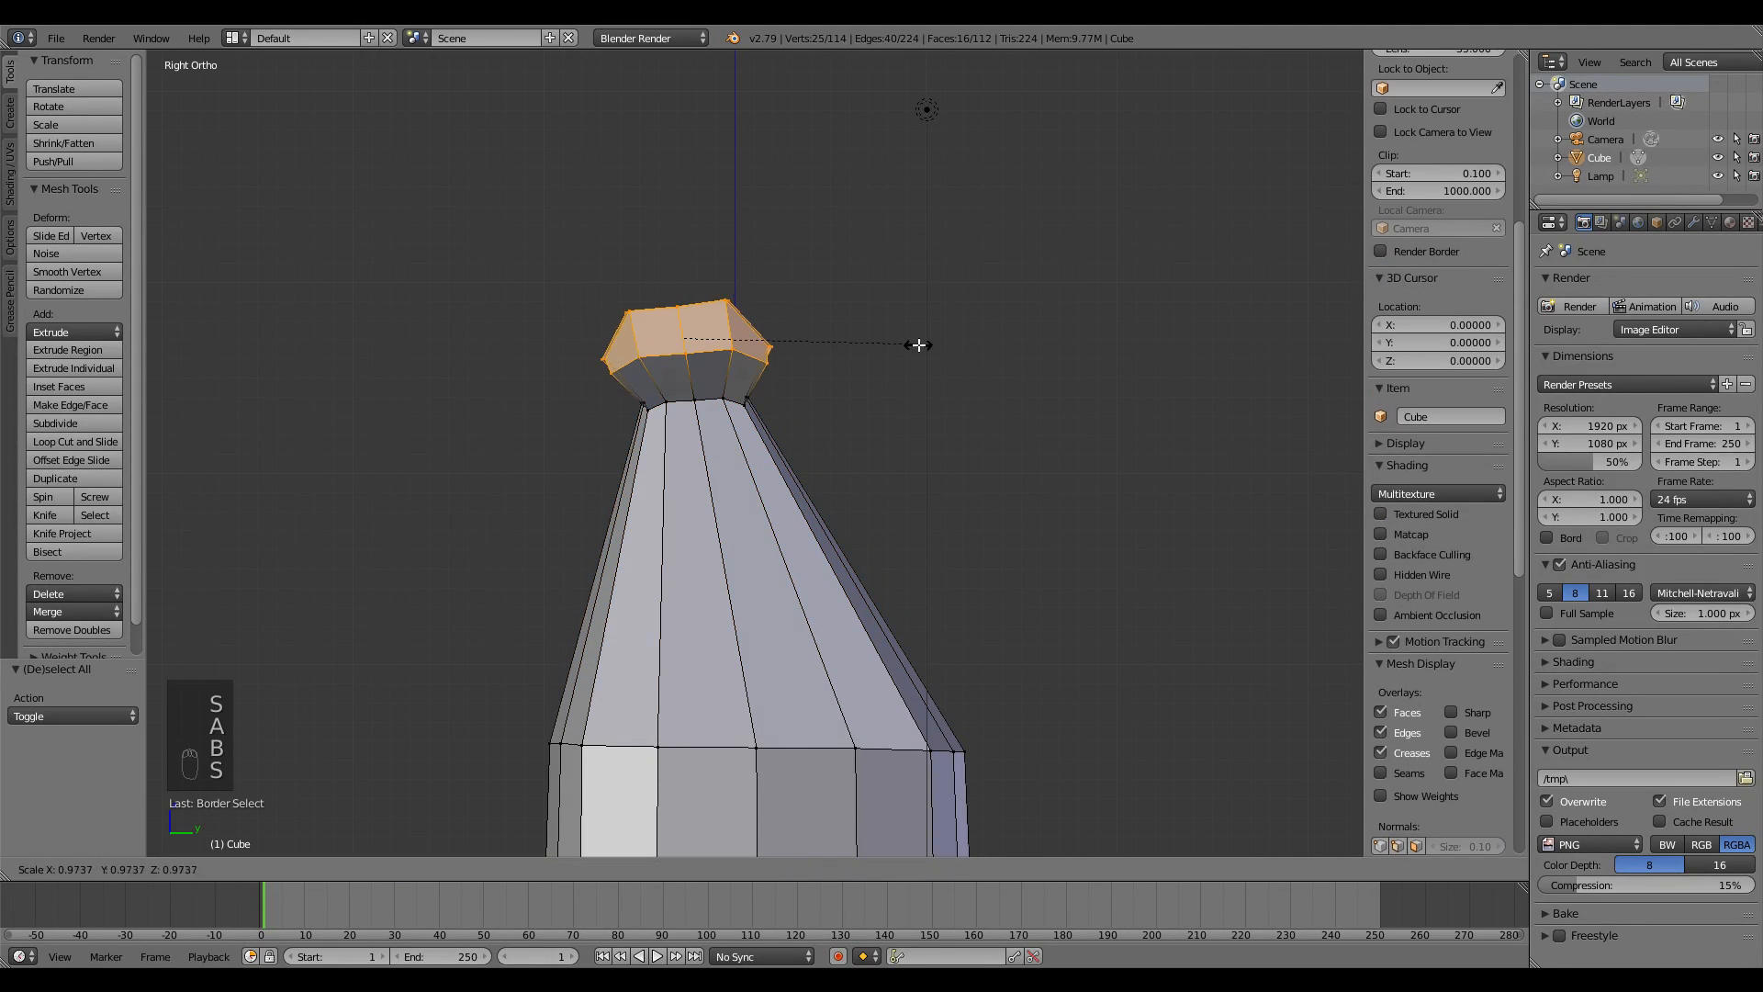
pyautogui.press('s')
pyautogui.click(827, 342)
pyautogui.press('g')
pyautogui.click(830, 307)
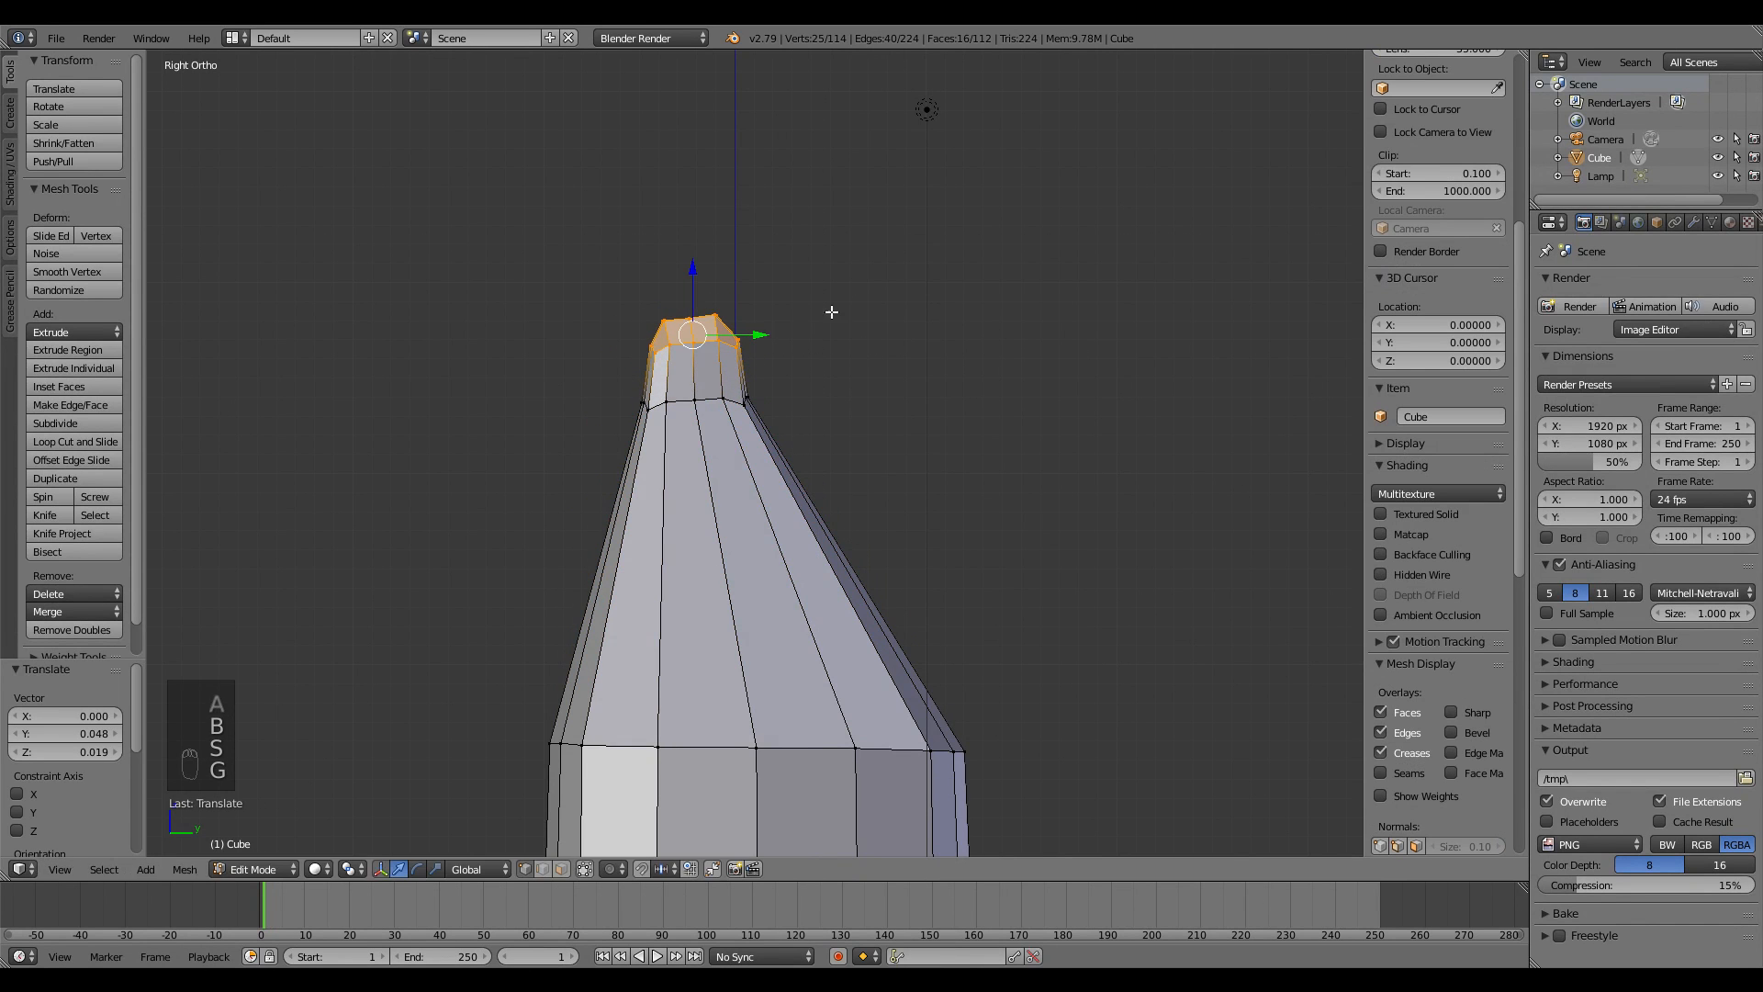
# - Rotate the top cap level and flatten it along Z by a factor of 0.489
pyautogui.press('r')
pyautogui.click(842, 329)
pyautogui.press('s')
pyautogui.click(806, 298)
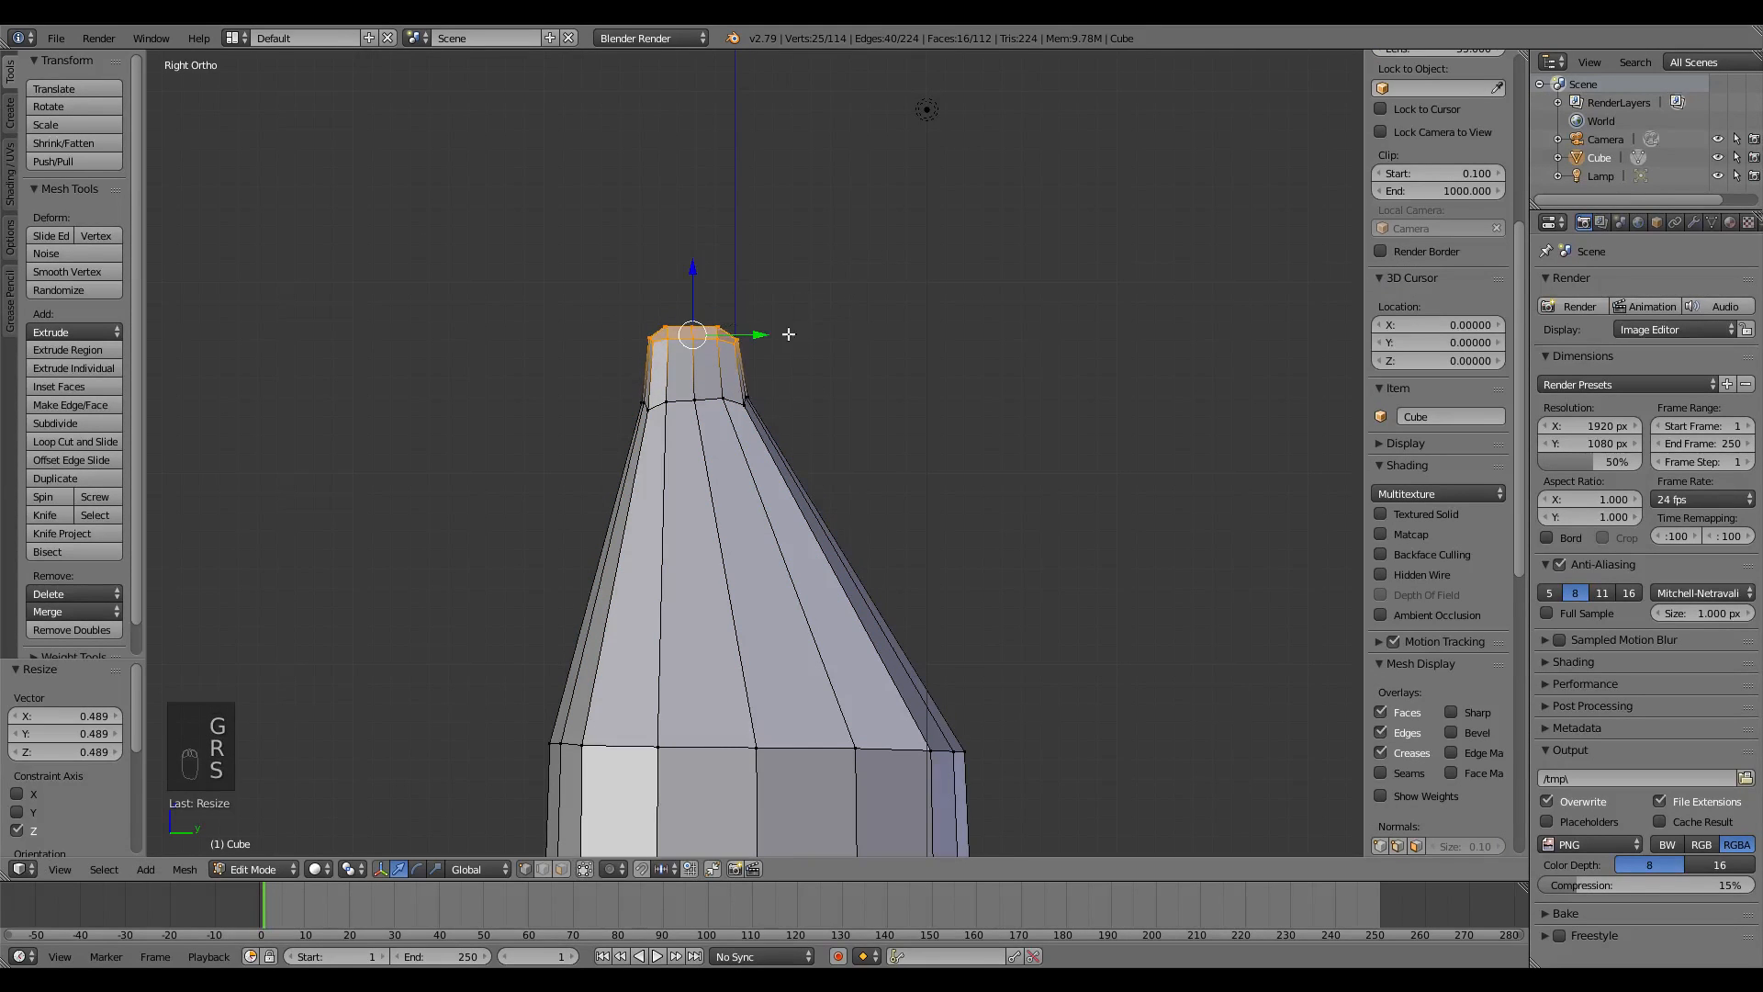
pyautogui.moveTo(807, 298); pyautogui.dragTo(875, 377, button='middle')
pyautogui.press('KP_3')
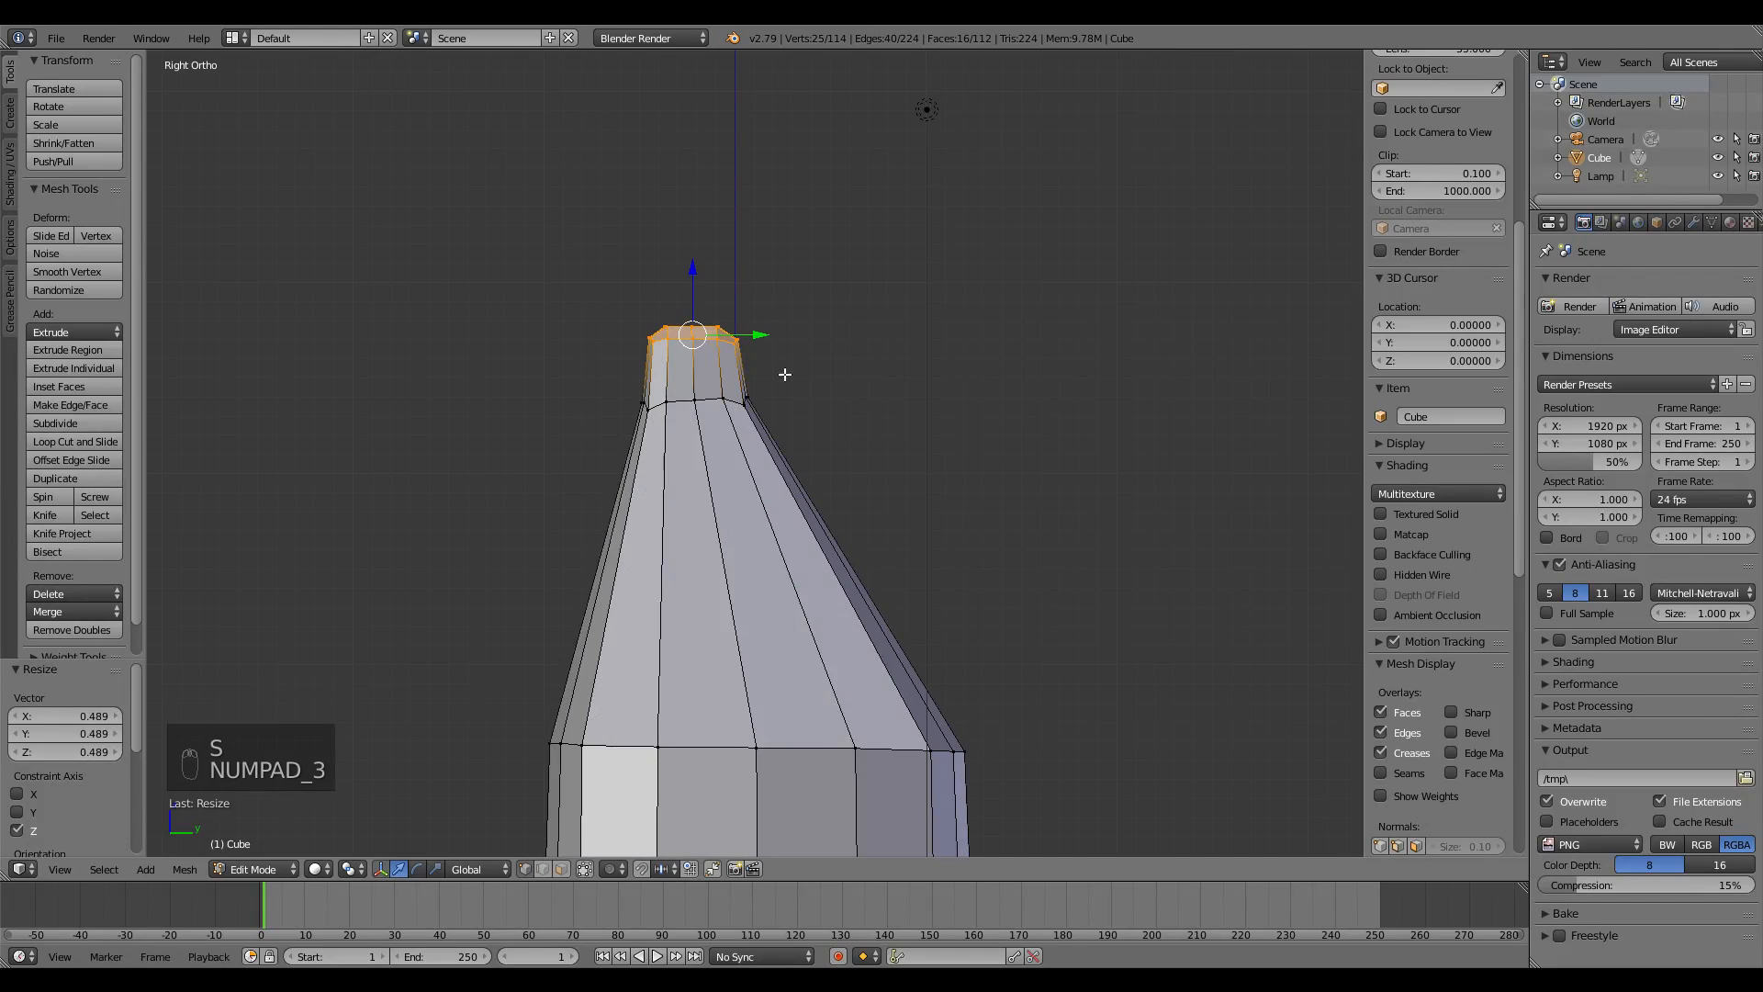
# - Extrude the cap upward as a stem segment, shift it along the curve and rotate it about 11.9°
pyautogui.press('e')
pyautogui.click(781, 317)
pyautogui.press('g')
pyautogui.click(813, 276)
pyautogui.press('r')
pyautogui.click(859, 274)
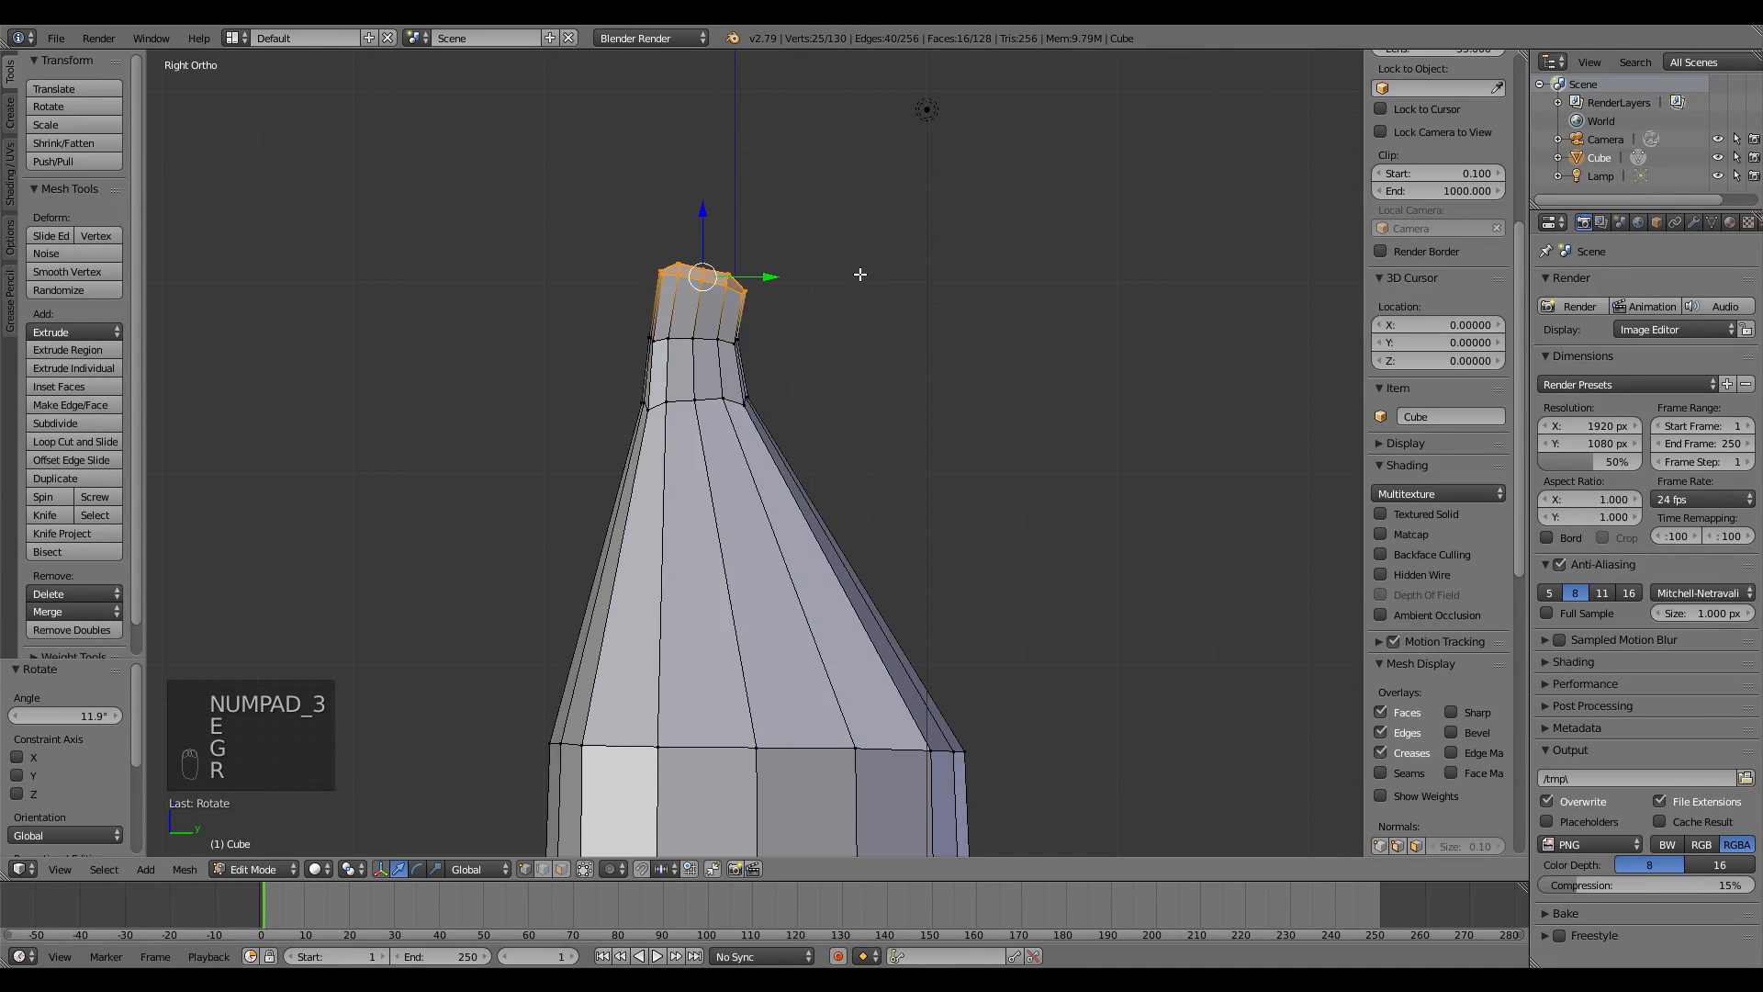
# - Extrude a second stem segment 0.309, widen its end along Y and move it 0.087 along Y and -0.014 along Z
pyautogui.press('e')
pyautogui.click(846, 218)
pyautogui.press('s')
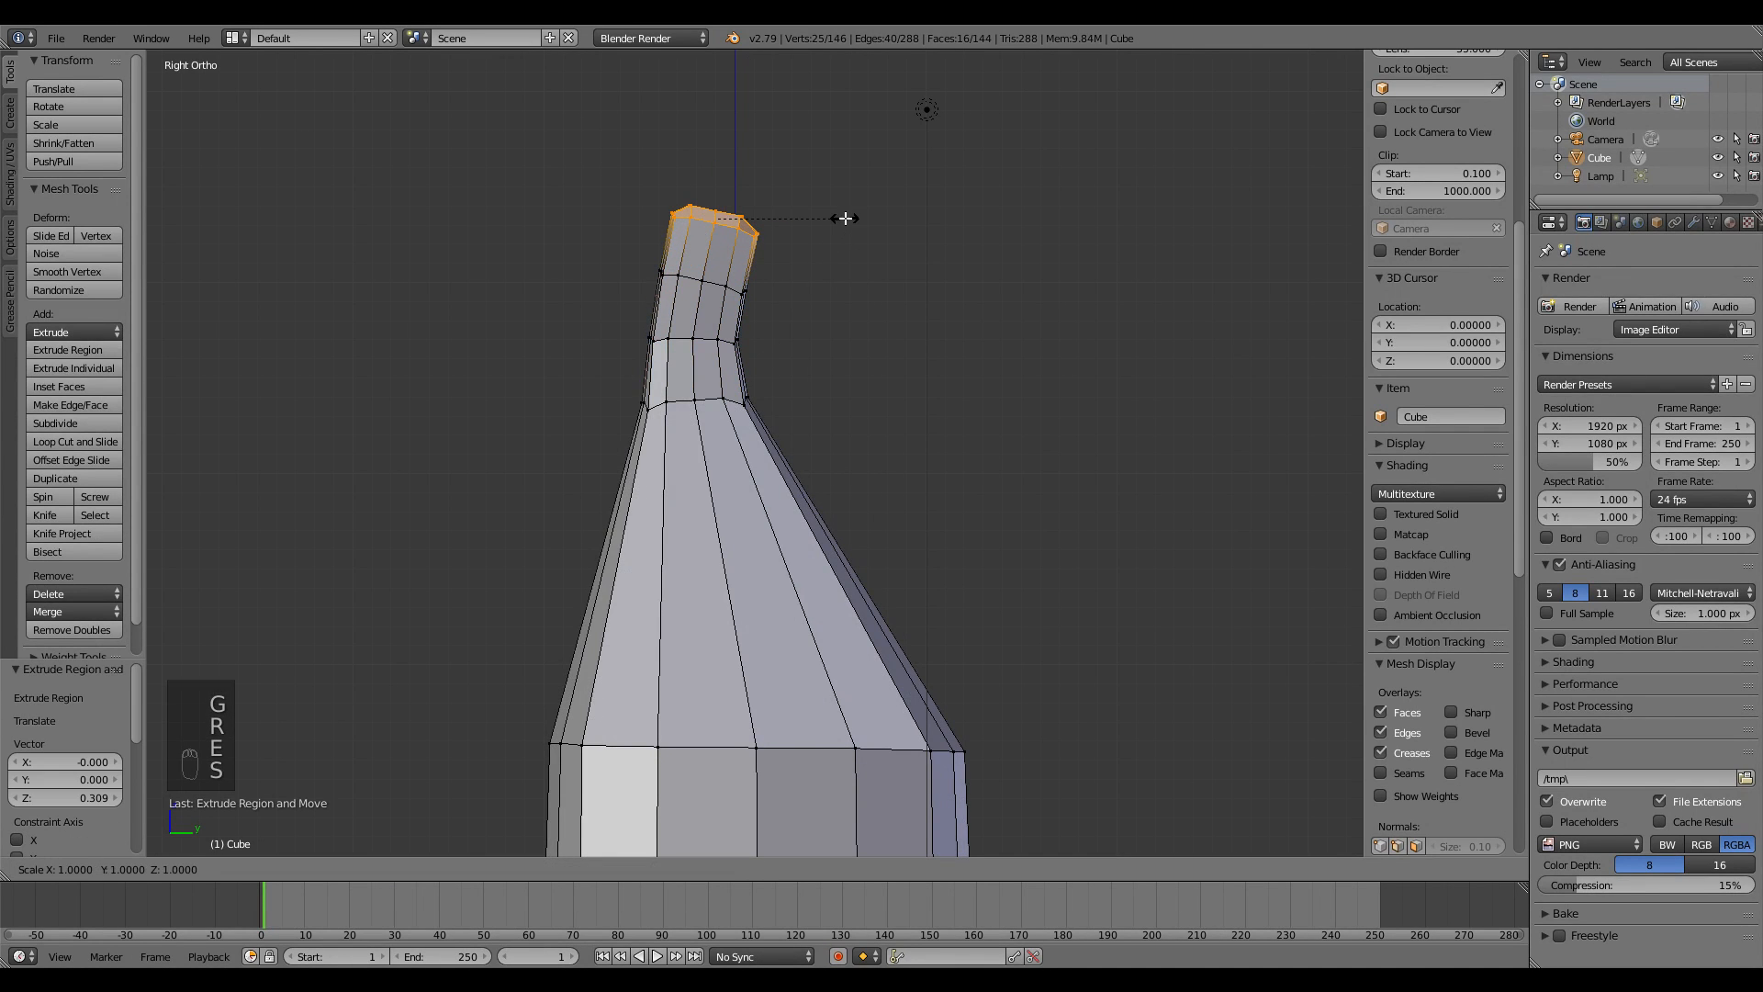
pyautogui.press('y')
pyautogui.click(904, 233)
pyautogui.press('g')
pyautogui.click(927, 239)
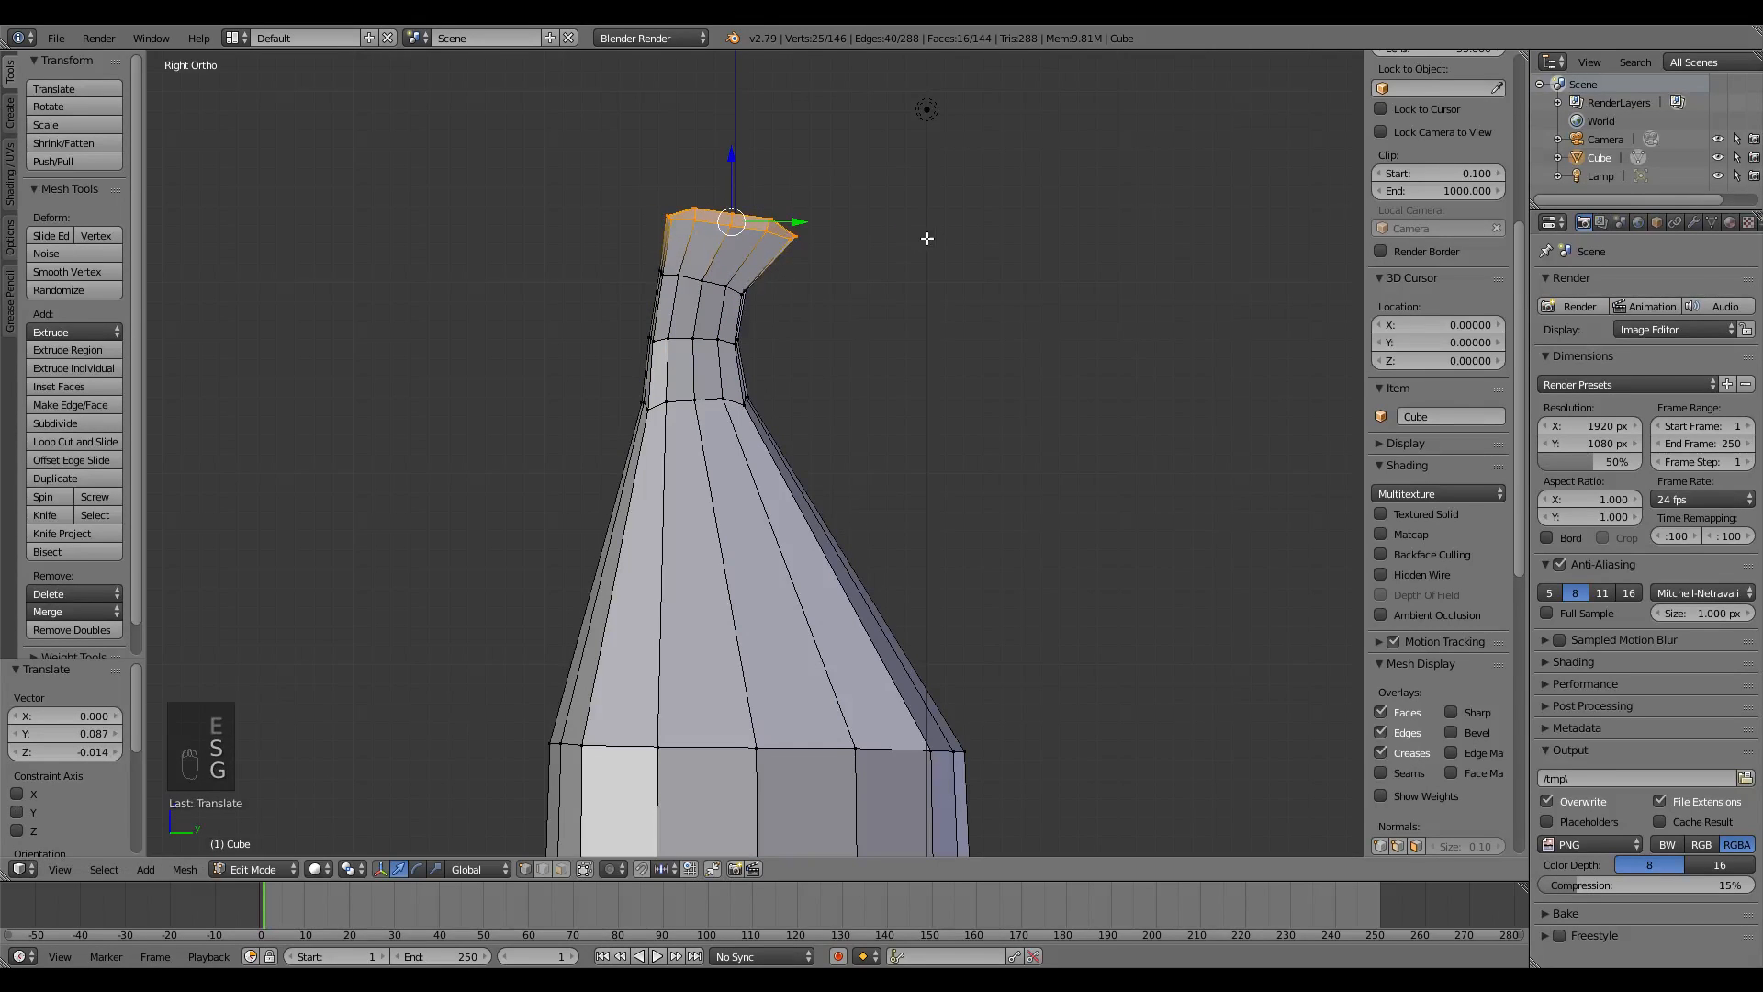
# - Extrude the stem's end another 0.072, enlarge it slightly, and reposition and rescale it to finish the stem tip
pyautogui.press('e')
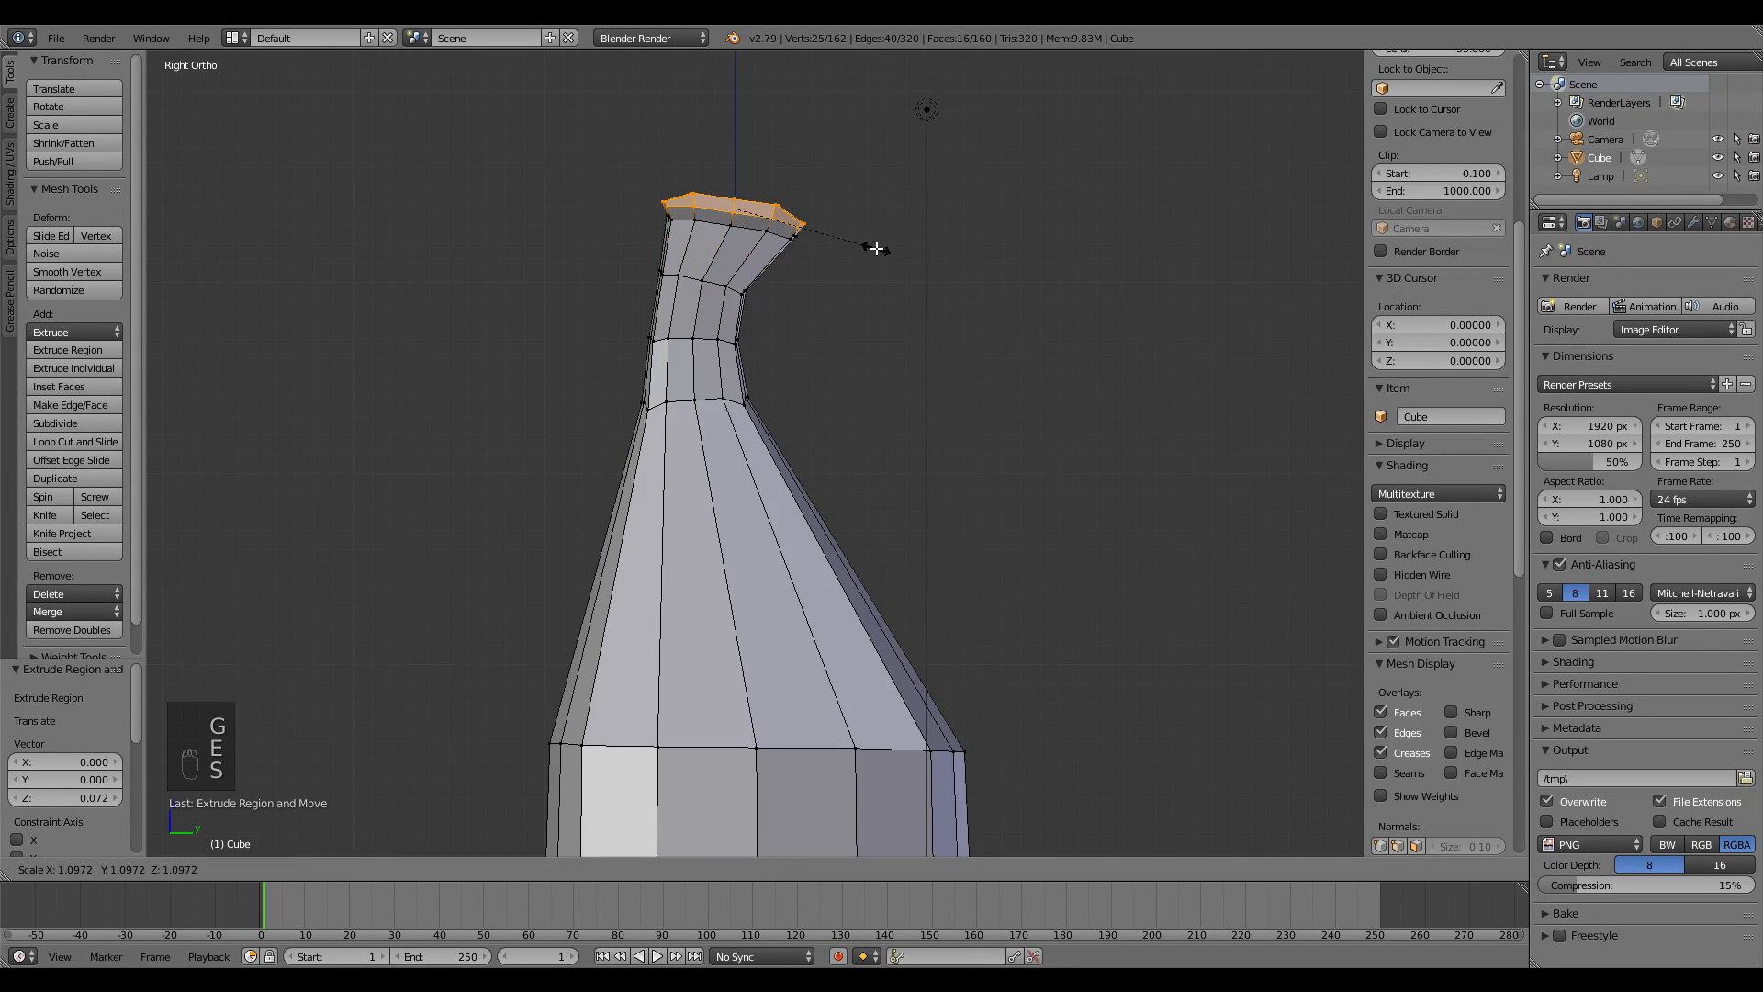
pyautogui.click(877, 248)
pyautogui.press('g')
pyautogui.click(887, 257)
pyautogui.moveTo(887, 256); pyautogui.dragTo(772, 290, button='middle')
pyautogui.press('s')
pyautogui.click(918, 286)
pyautogui.press('a')
pyautogui.scroll(-1, 716, 279)
pyautogui.press('a')
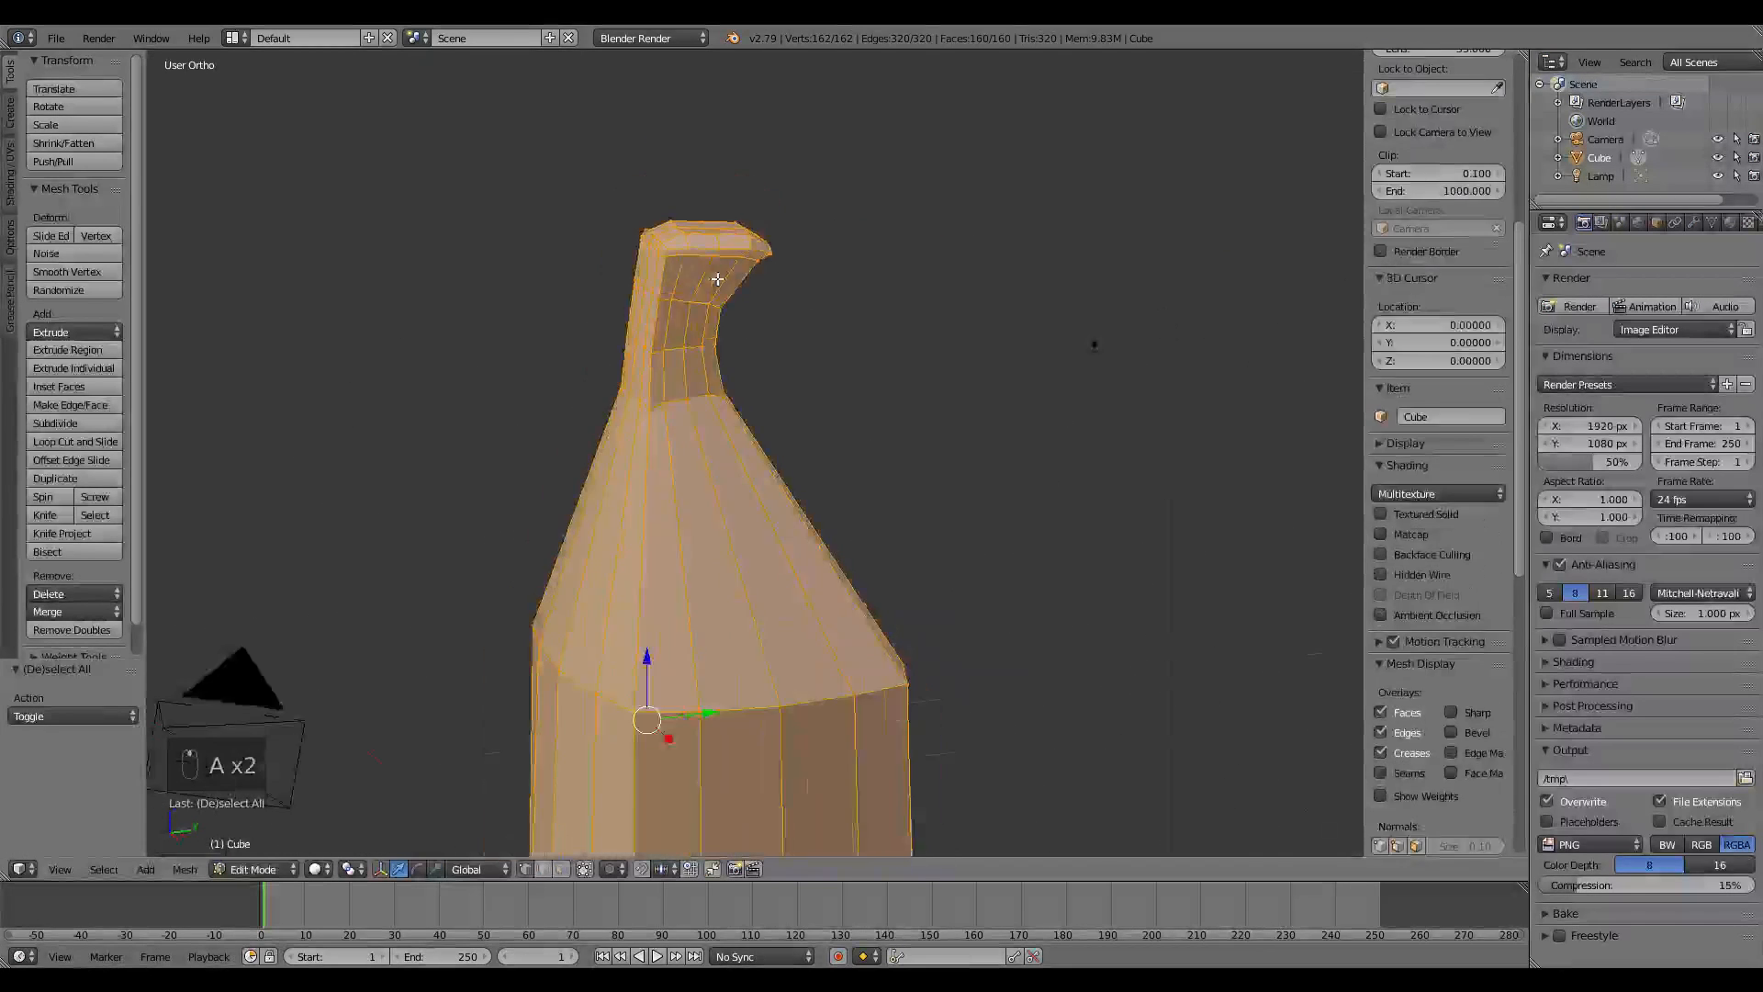
# - Select the whole stem and smooth its vertices with a smoothing factor of 0.500 and 3 repeats
pyautogui.scroll(-1, 753, 282)
pyautogui.press('a')
pyautogui.press('c')
pyautogui.moveTo(743, 316); pyautogui.dragTo(708, 322)
pyautogui.rightClick(708, 322)
pyautogui.moveTo(708, 323)
pyautogui.mouseDown(button='middle')
pyautogui.moveTo(933, 374)
pyautogui.moveTo(444, 579)
pyautogui.mouseUp(button='middle')
pyautogui.press('w')
pyautogui.click(937, 367)
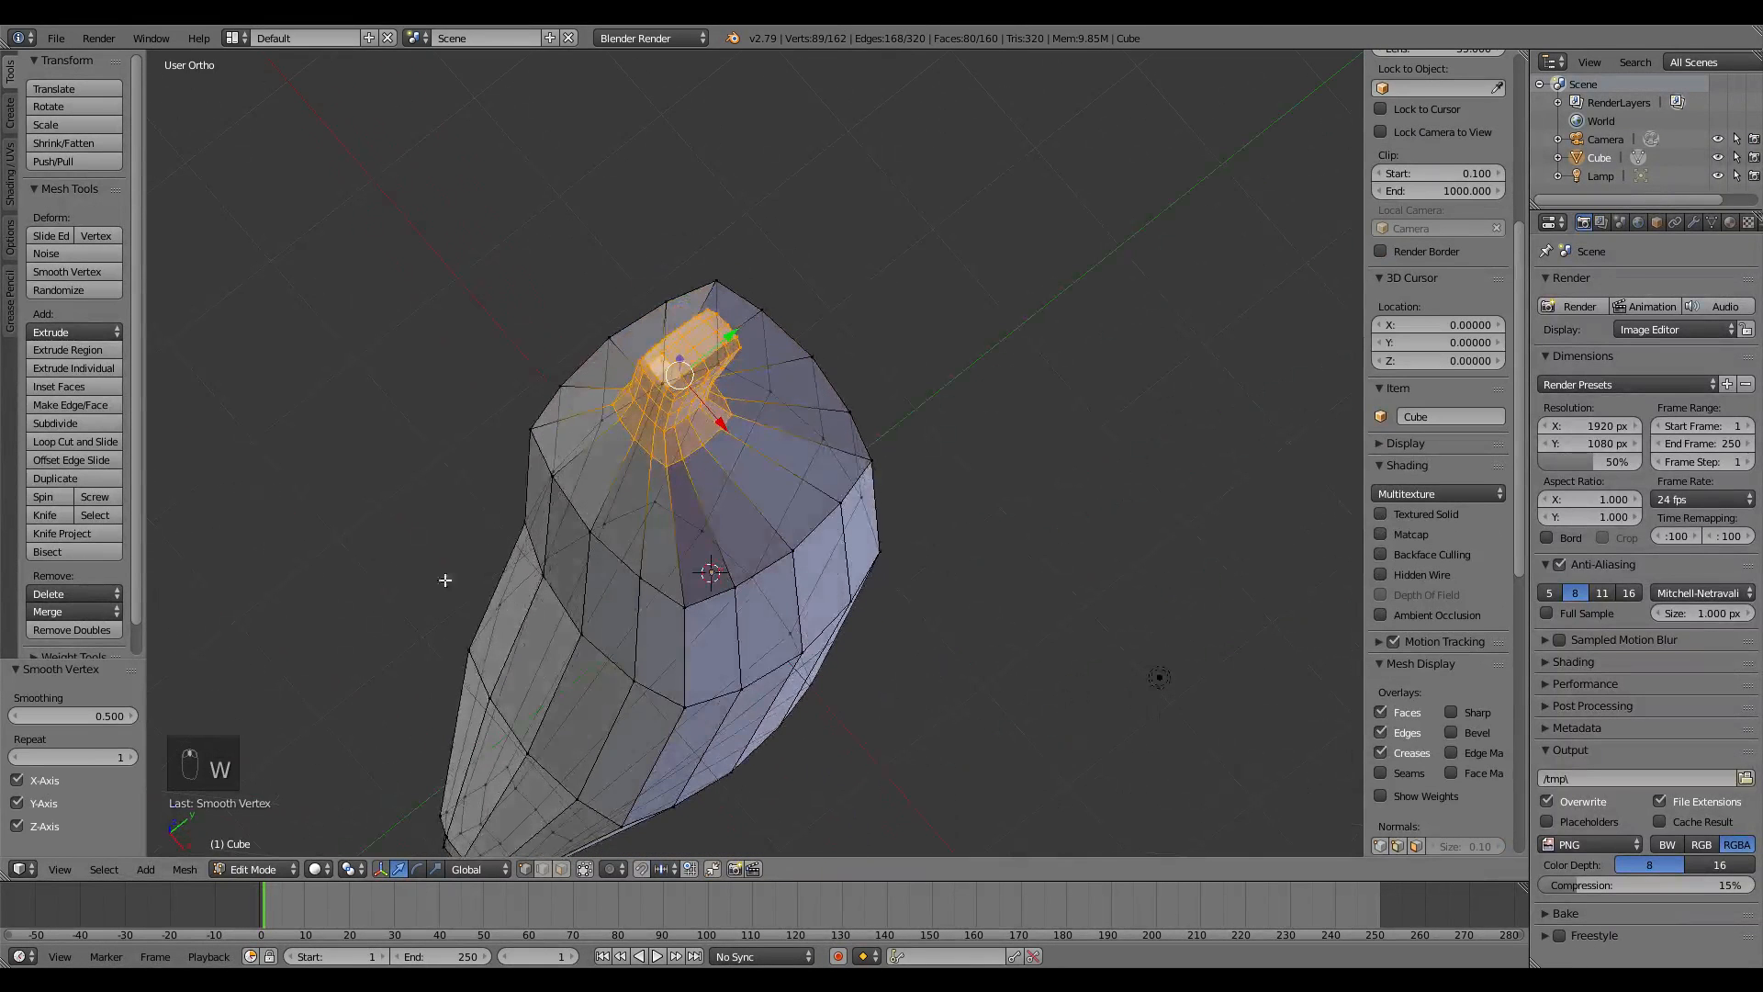
pyautogui.click(134, 756)
# - Add an edge loop just below the stem's base and scale it uniformly to 0.948
pyautogui.moveTo(477, 514); pyautogui.dragTo(807, 375, button='middle')
pyautogui.click(771, 399)
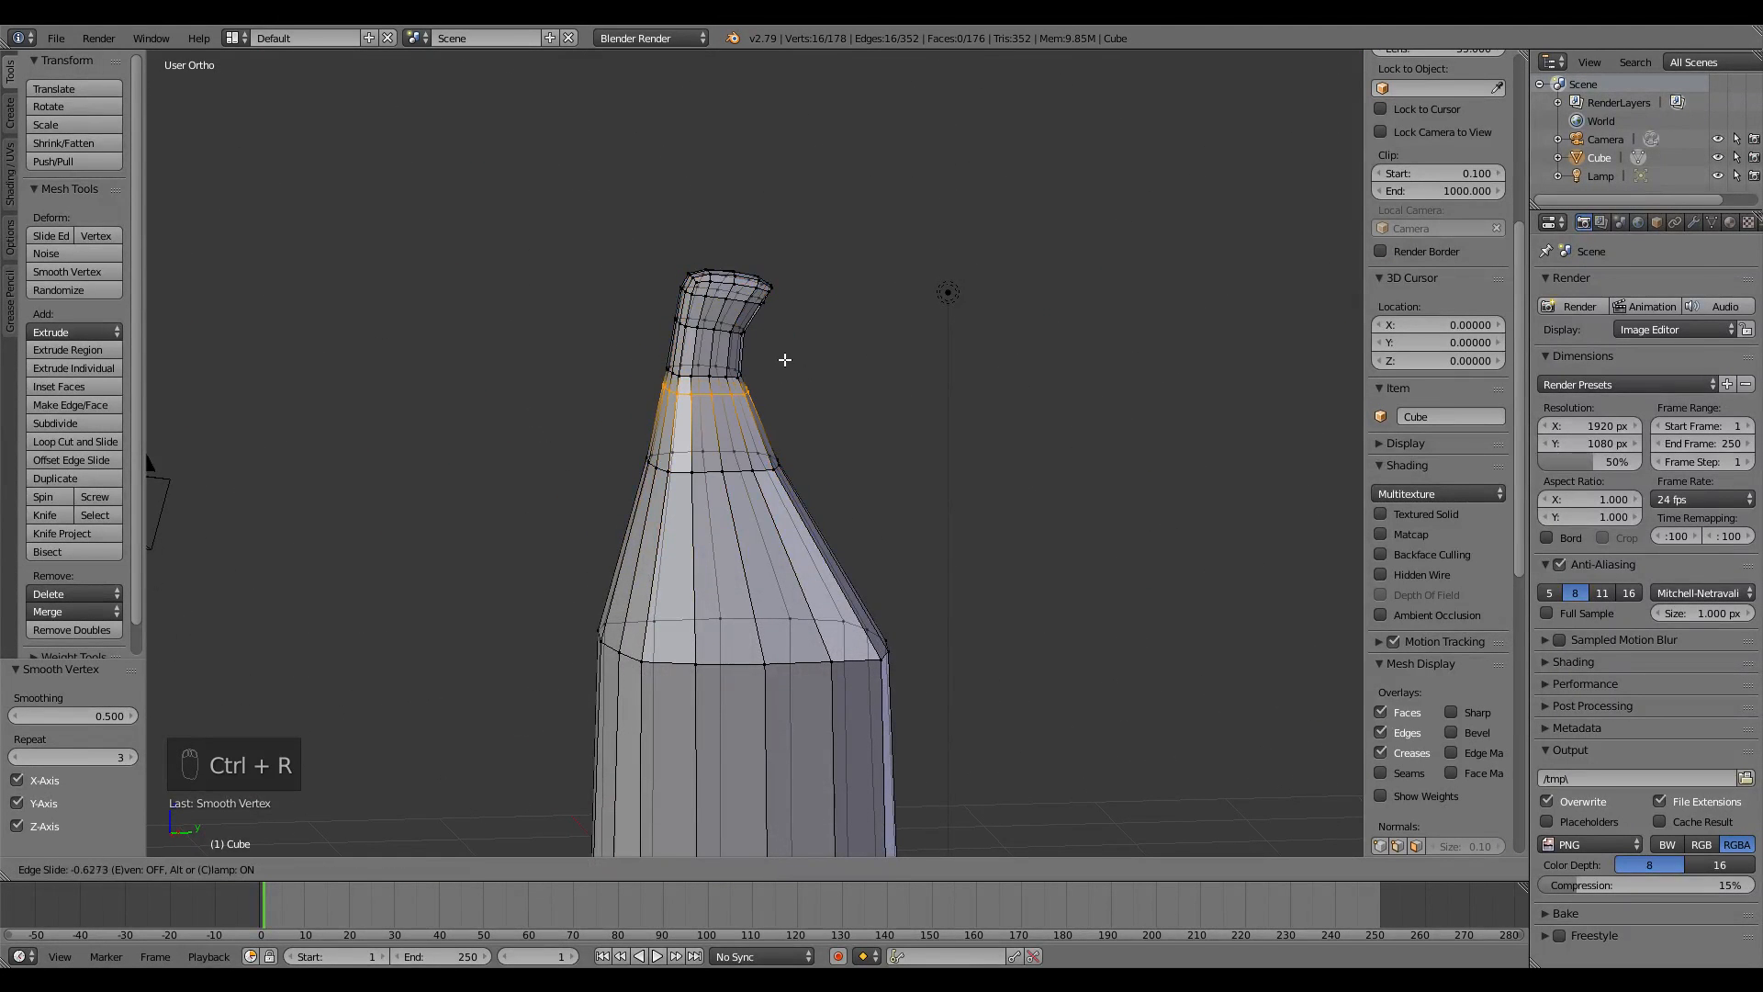
pyautogui.click(787, 349)
pyautogui.press('s')
pyautogui.click(917, 362)
pyautogui.scroll(3, 700, 414)
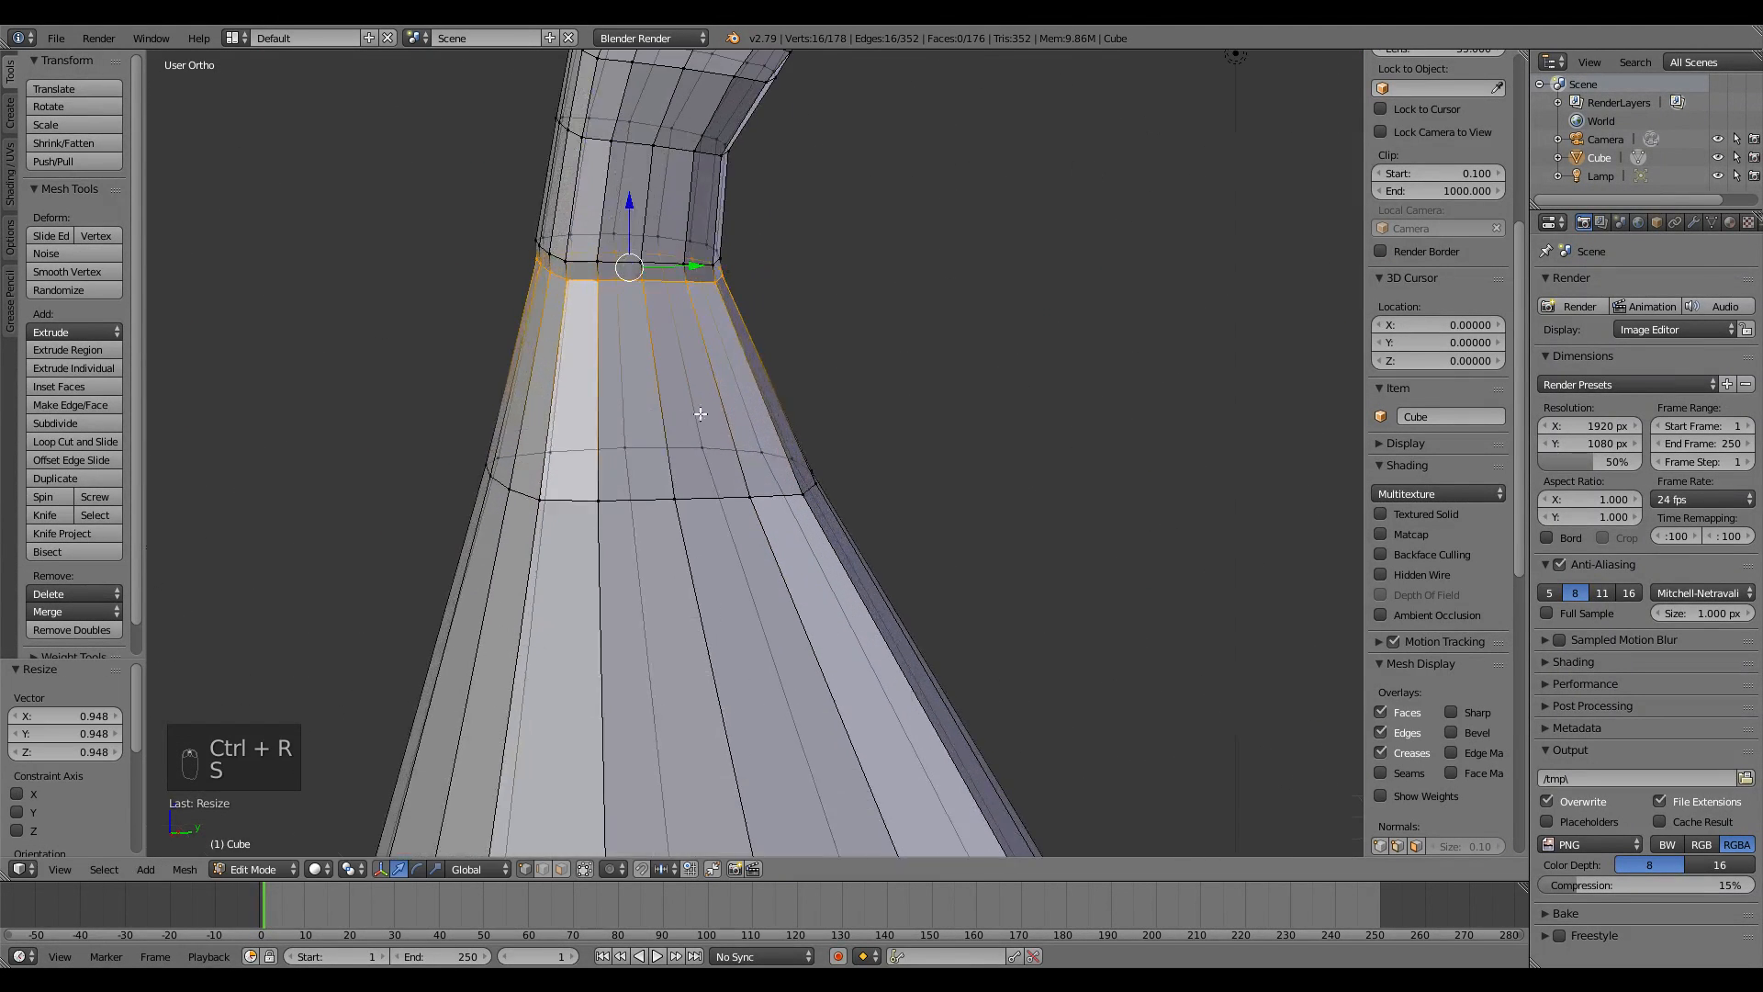
# - Select the two edge loops at the stem's base, shrink them and move them -0.017 along Y and -0.170 along Z
pyautogui.press('KP_3')
pyautogui.press('a')
pyautogui.press('a')
pyautogui.press('b')
pyautogui.moveTo(571, 265); pyautogui.dragTo(910, 292)
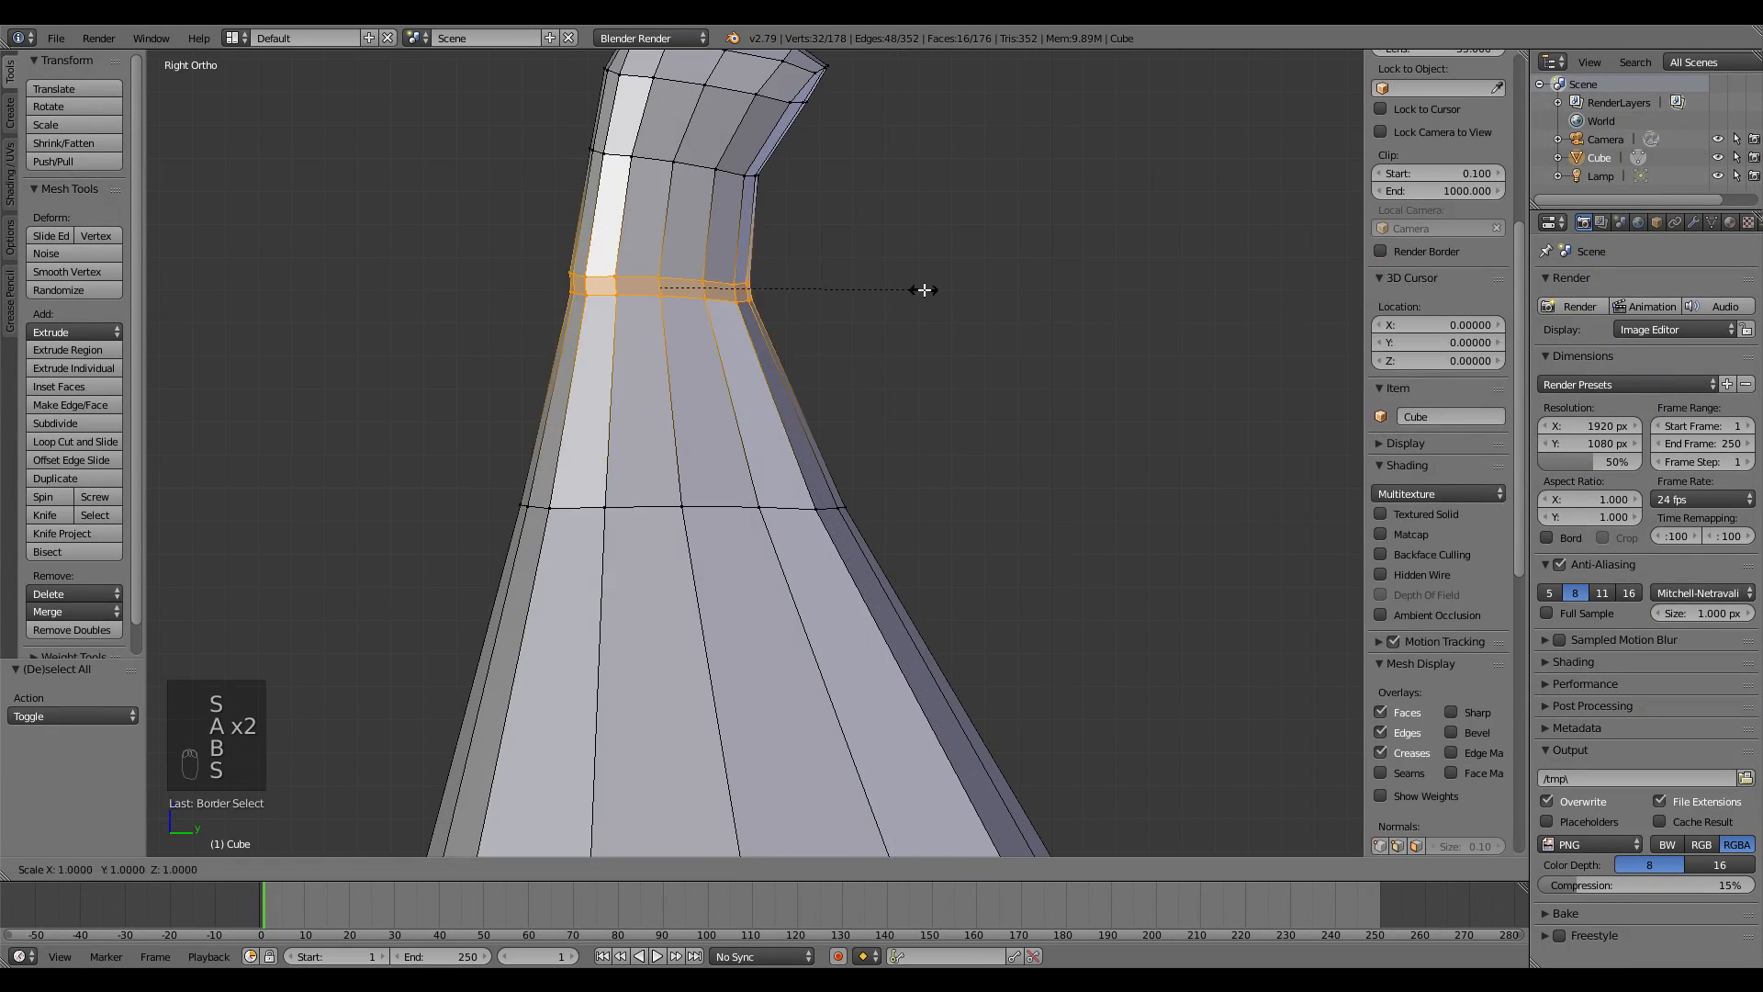
pyautogui.press('s')
pyautogui.click(860, 288)
pyautogui.press('g')
pyautogui.click(854, 346)
pyautogui.scroll(-3, 869, 375)
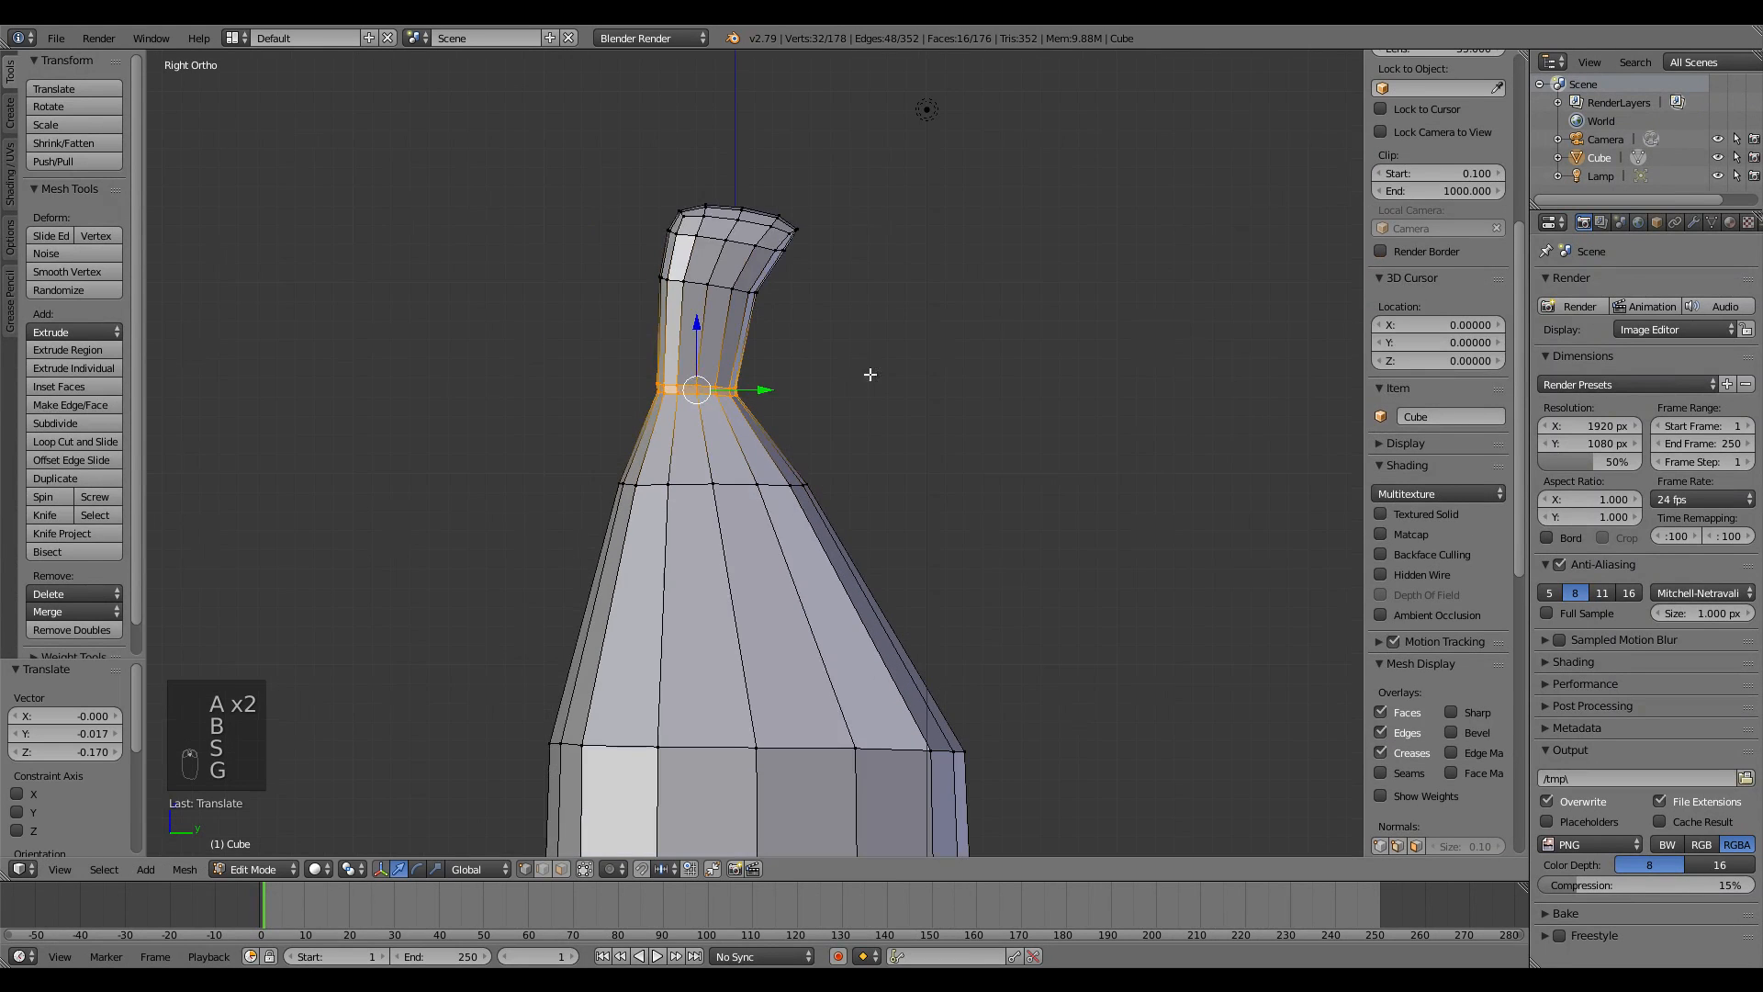
# - Select the upper part of the stem in the right view and stretch it along the Z axis
pyautogui.press('Tab')
pyautogui.scroll(-4, 863, 478)
pyautogui.moveTo(846, 576); pyautogui.dragTo(778, 675, button='middle')
pyautogui.press('KP_3')
pyautogui.press('Tab')
pyautogui.scroll(4, 778, 671)
pyautogui.press('a')
pyautogui.press('a')
pyautogui.press('c')
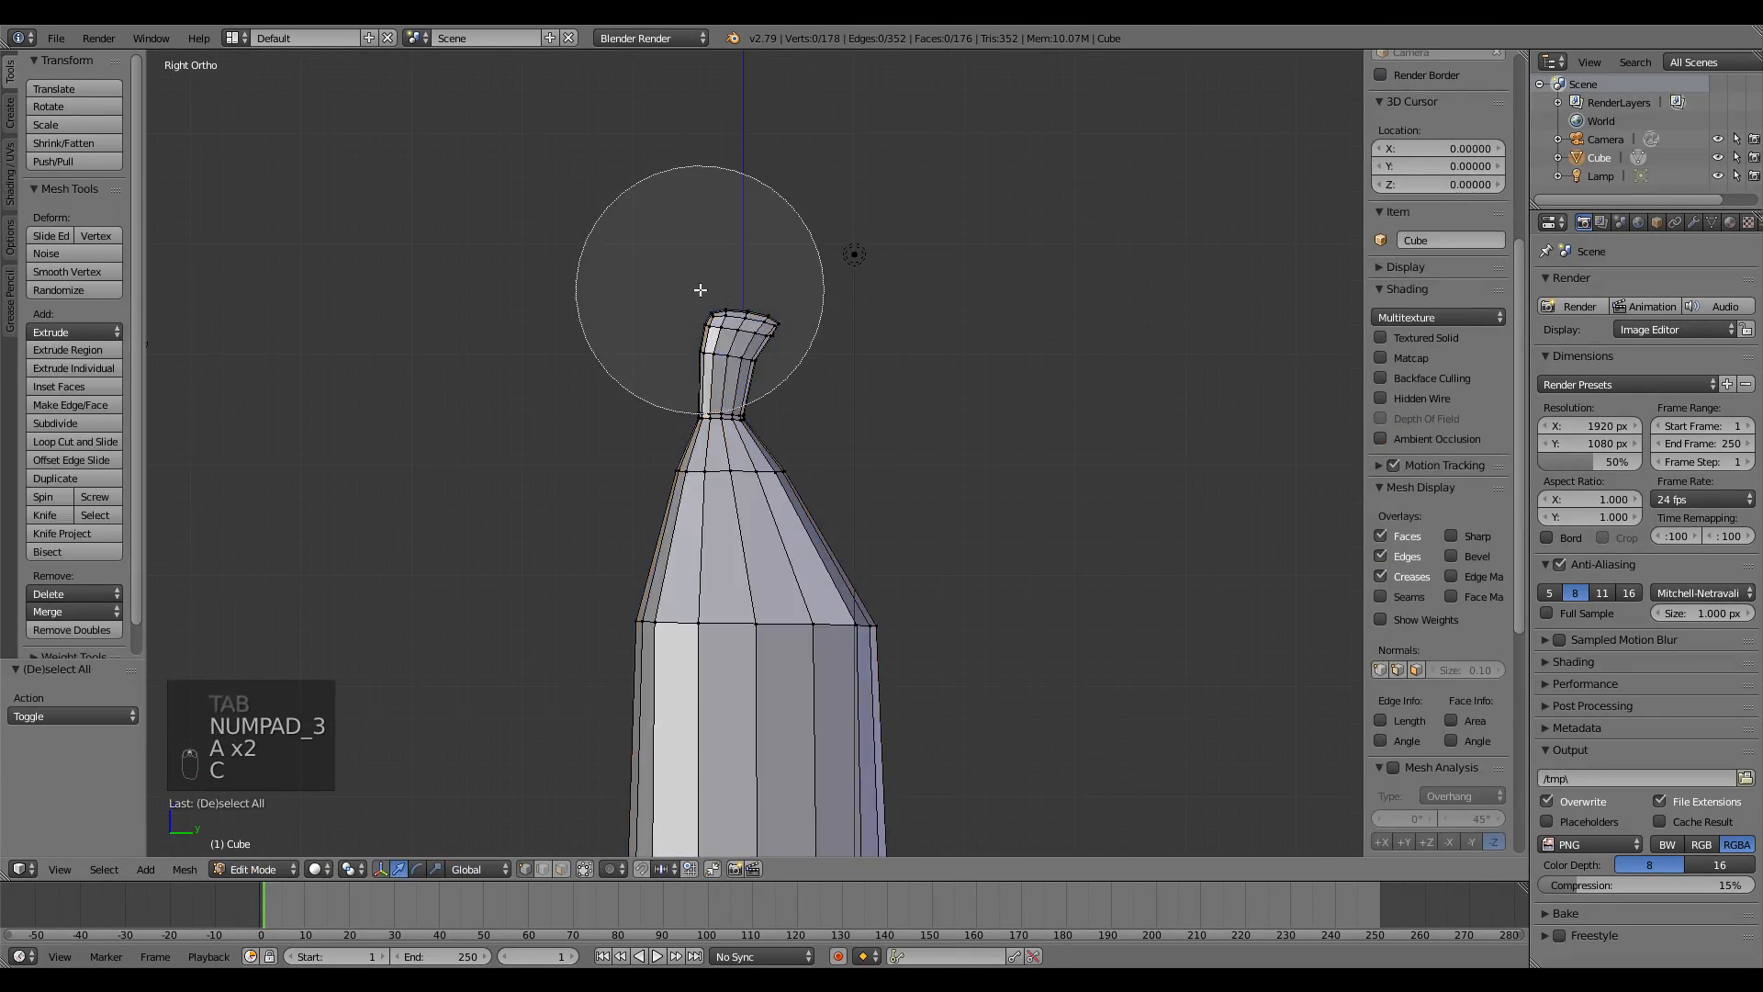
pyautogui.moveTo(701, 287); pyautogui.dragTo(742, 293)
pyautogui.rightClick(742, 294)
pyautogui.press('a')
pyautogui.press('c')
pyautogui.click(736, 248)
pyautogui.rightClick(819, 307)
pyautogui.press('s')
pyautogui.press('z')
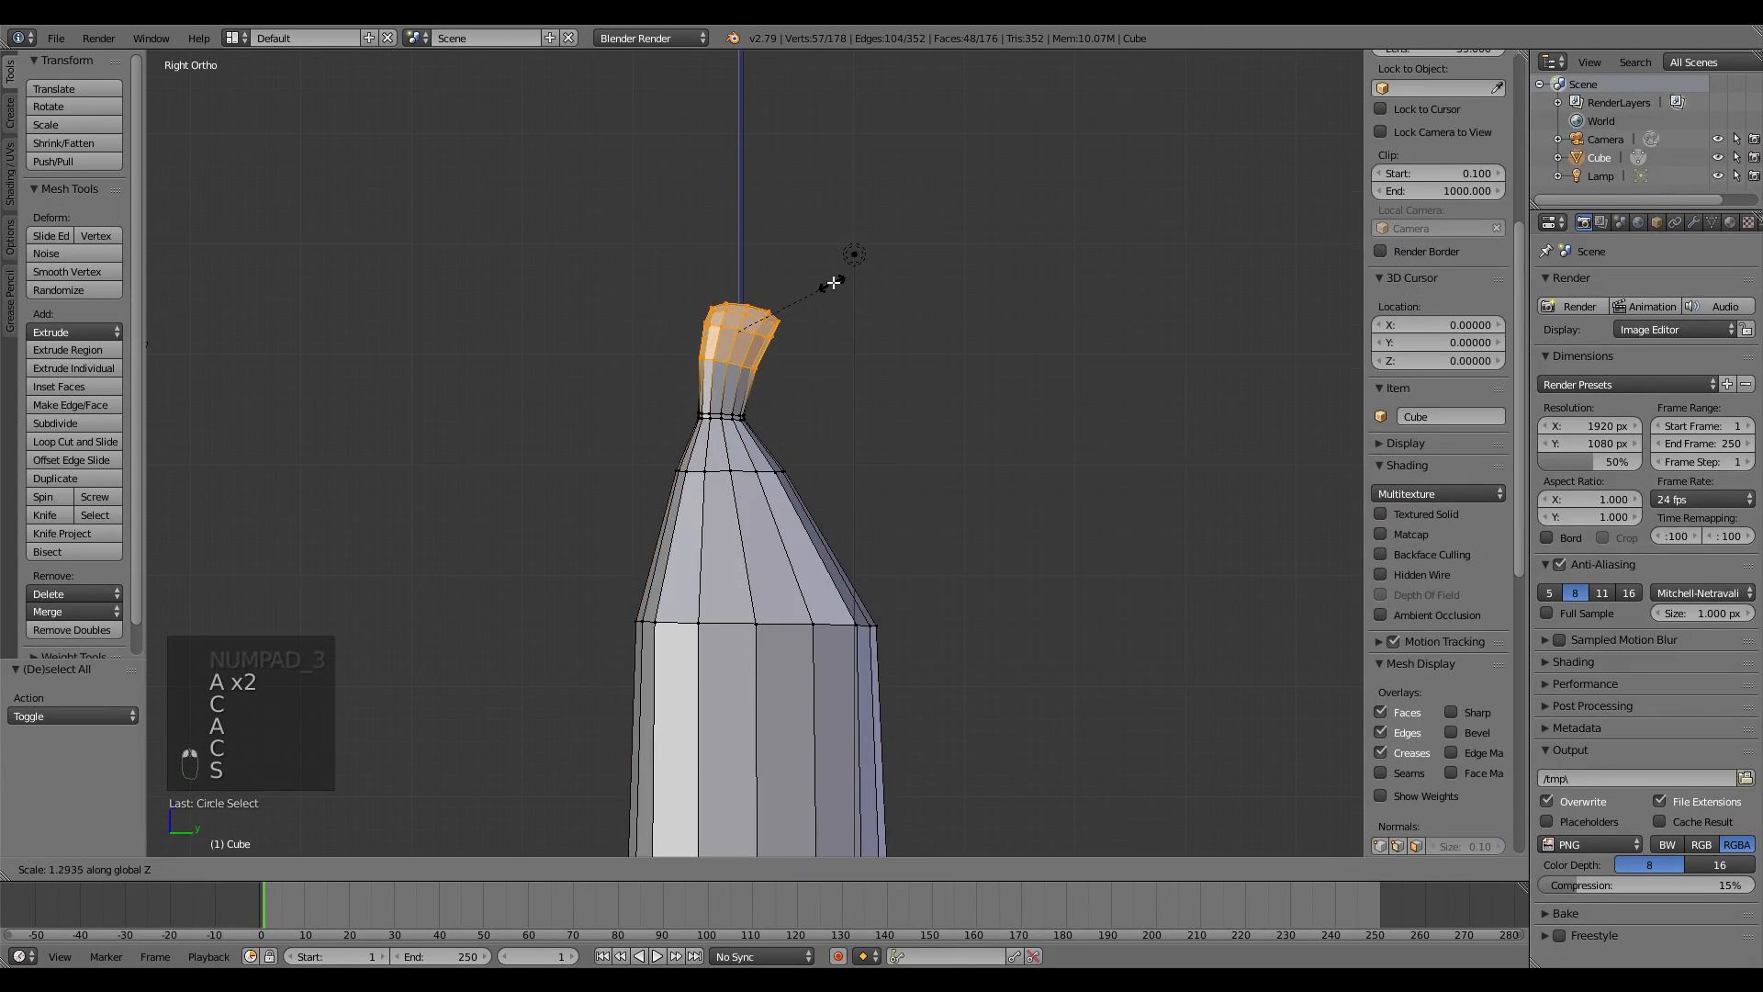
pyautogui.click(849, 256)
# - Raise the upper part of the stem, rotate it 15.6° and reposition it to bend the stem over
pyautogui.press('g')
pyautogui.click(862, 201)
pyautogui.press('r')
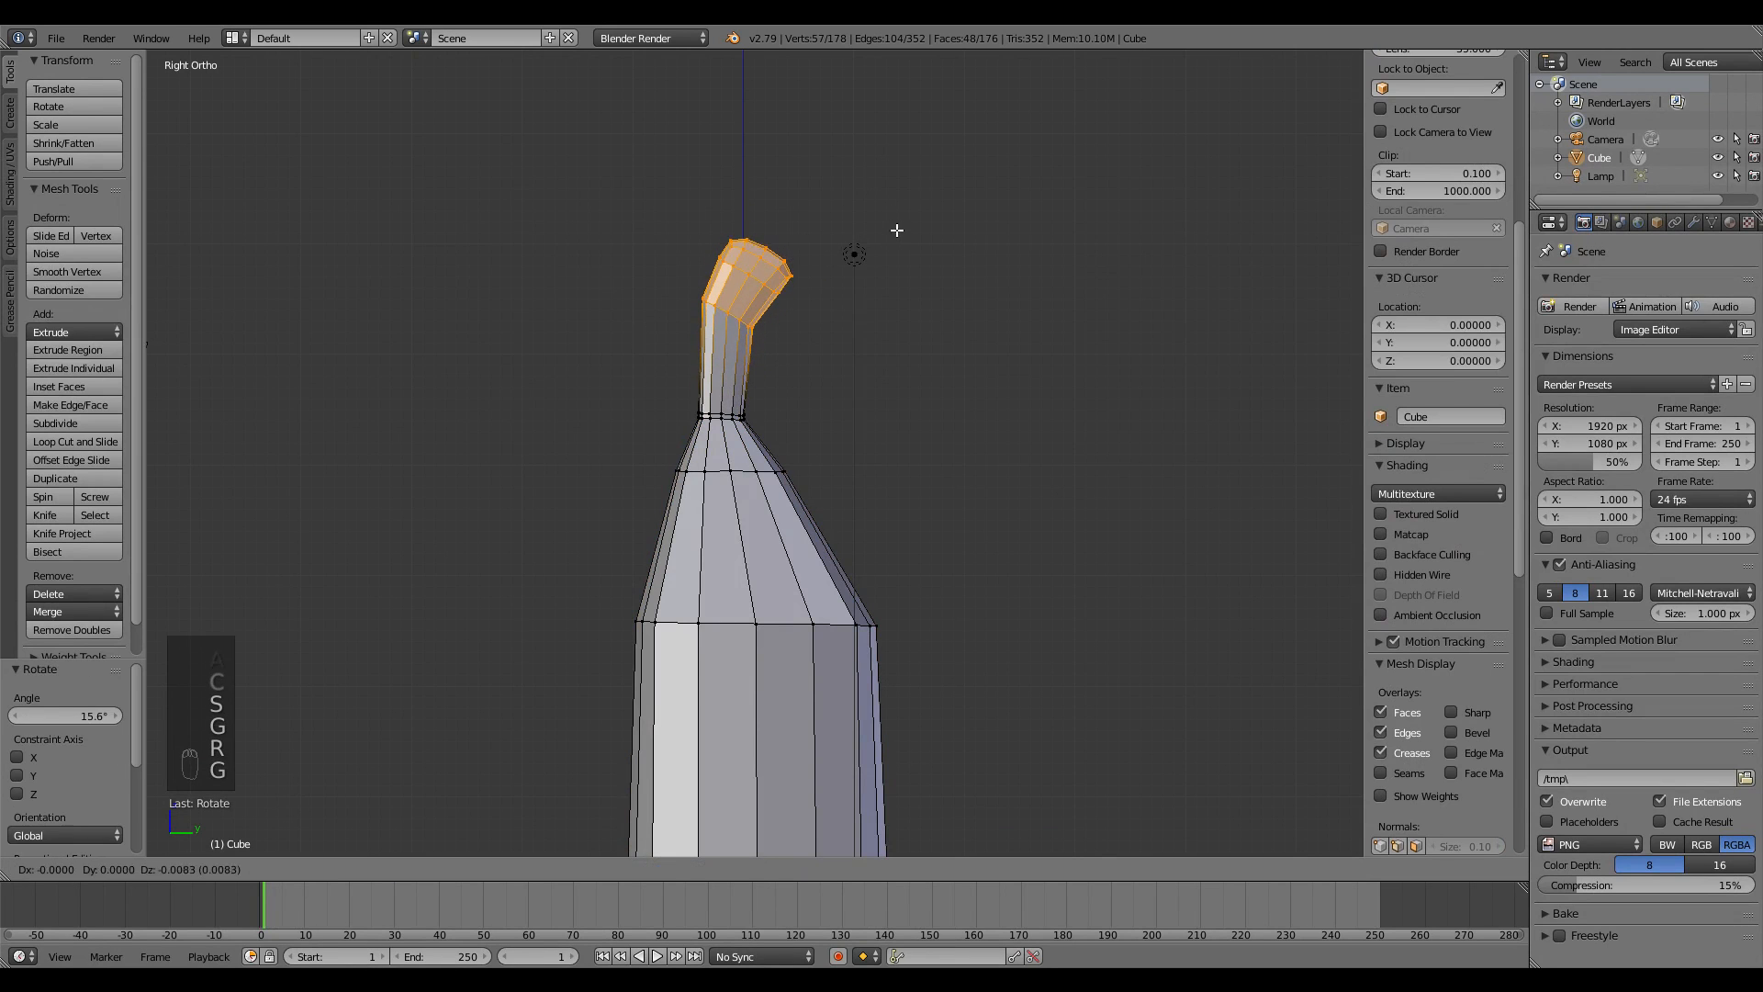
pyautogui.click(827, 259)
# - Select the vertices at the outer end of the stem tip and move them 0.166 along Y and -0.042 along Z
pyautogui.press('a')
pyautogui.press('c')
pyautogui.scroll(5, 807, 224)
pyautogui.click(803, 229)
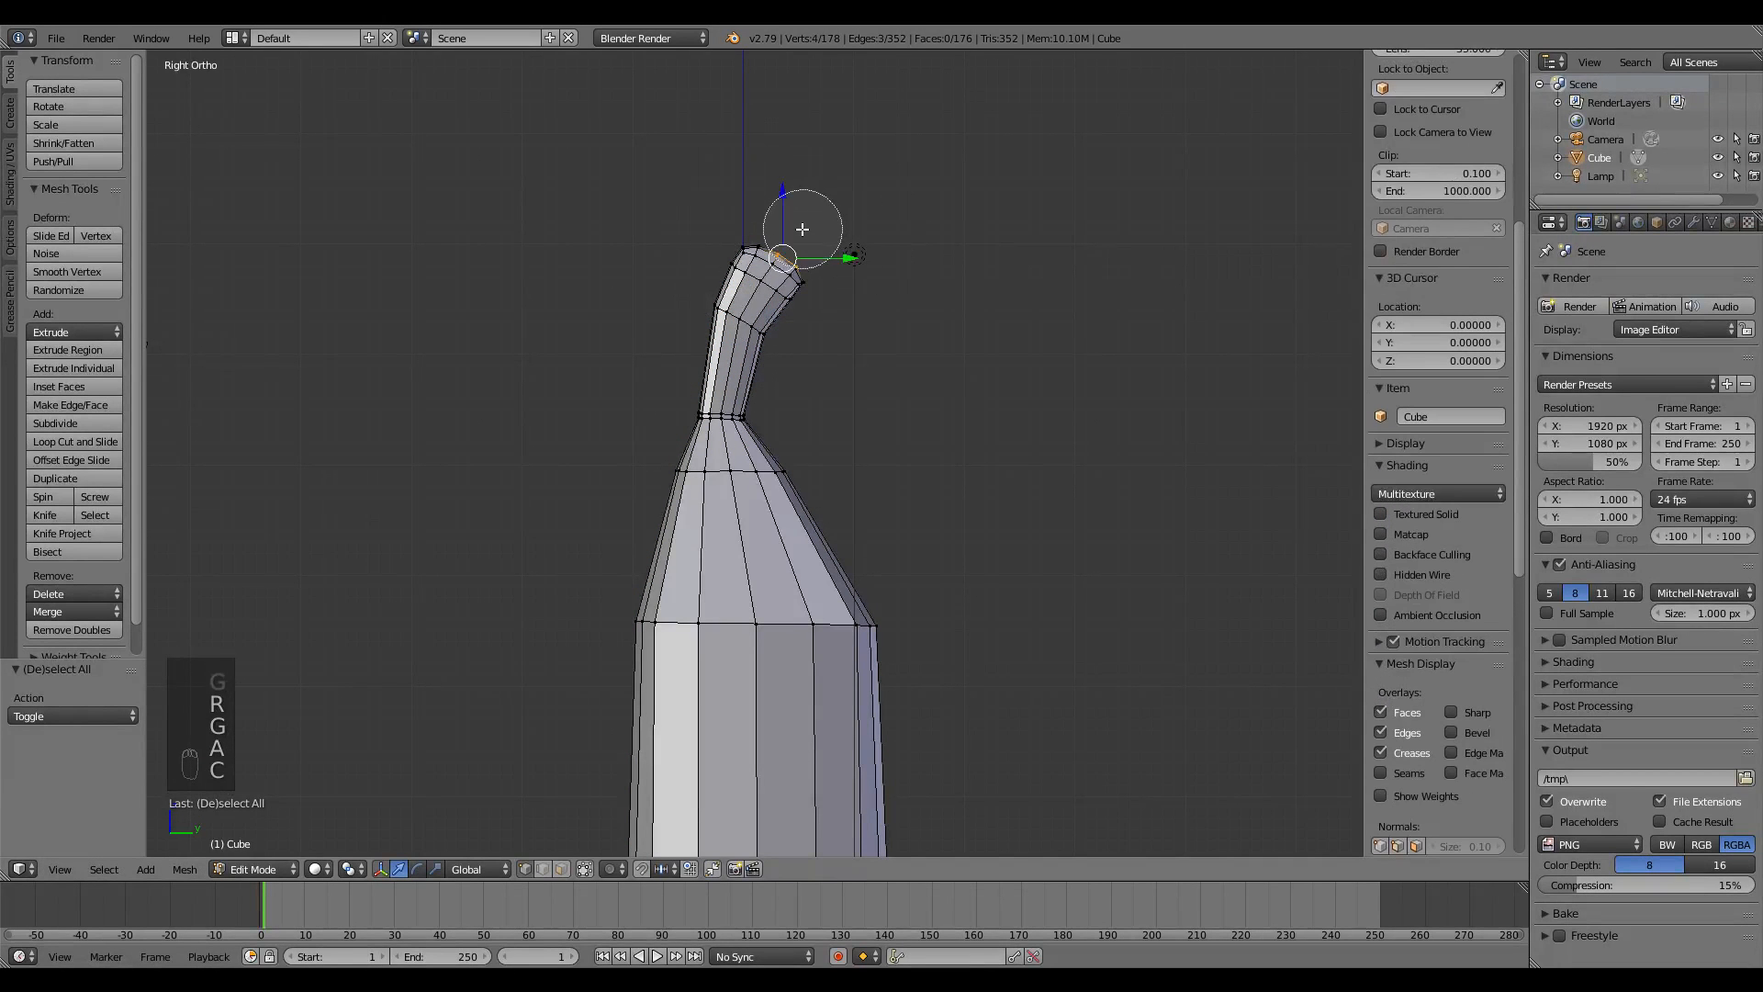
pyautogui.click(857, 264)
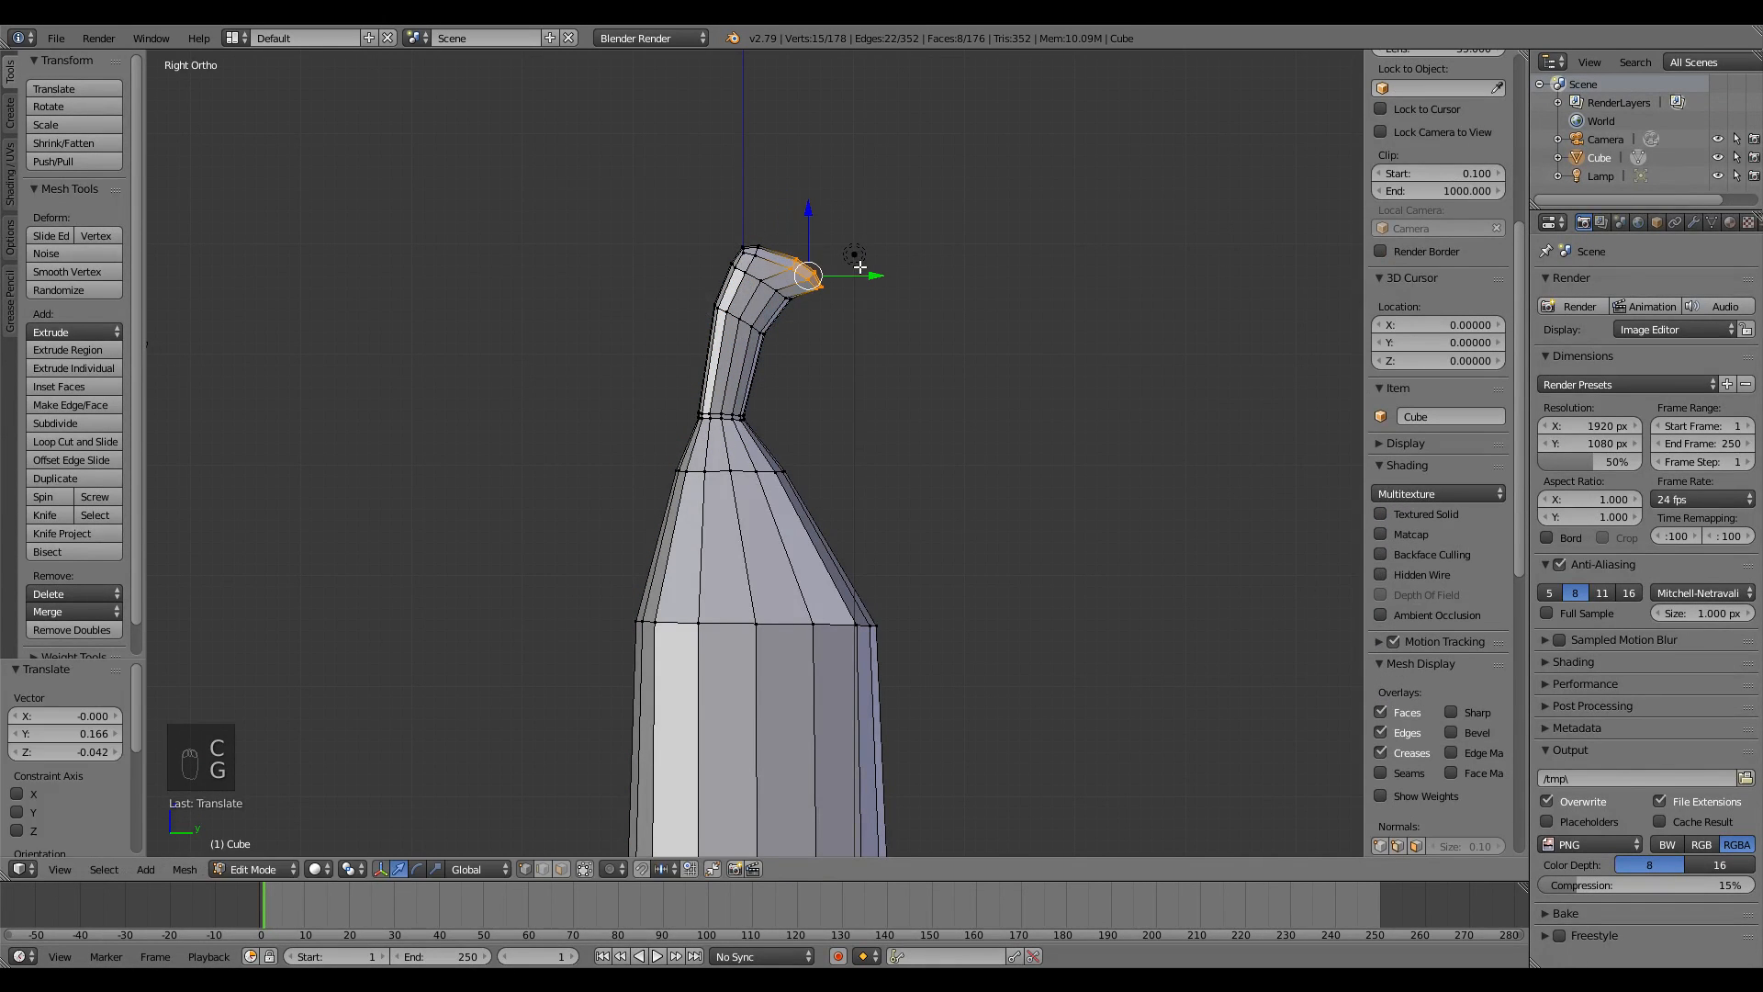
# - Add an edge loop just above the banana's bottom tip and scale it uniformly to 0.949
pyautogui.press('Tab')
pyautogui.scroll(-6, 893, 522)
pyautogui.moveTo(911, 476); pyautogui.dragTo(720, 534, button='middle')
pyautogui.scroll(6, 868, 474)
pyautogui.press('Tab')
pyautogui.scroll(4, 923, 433)
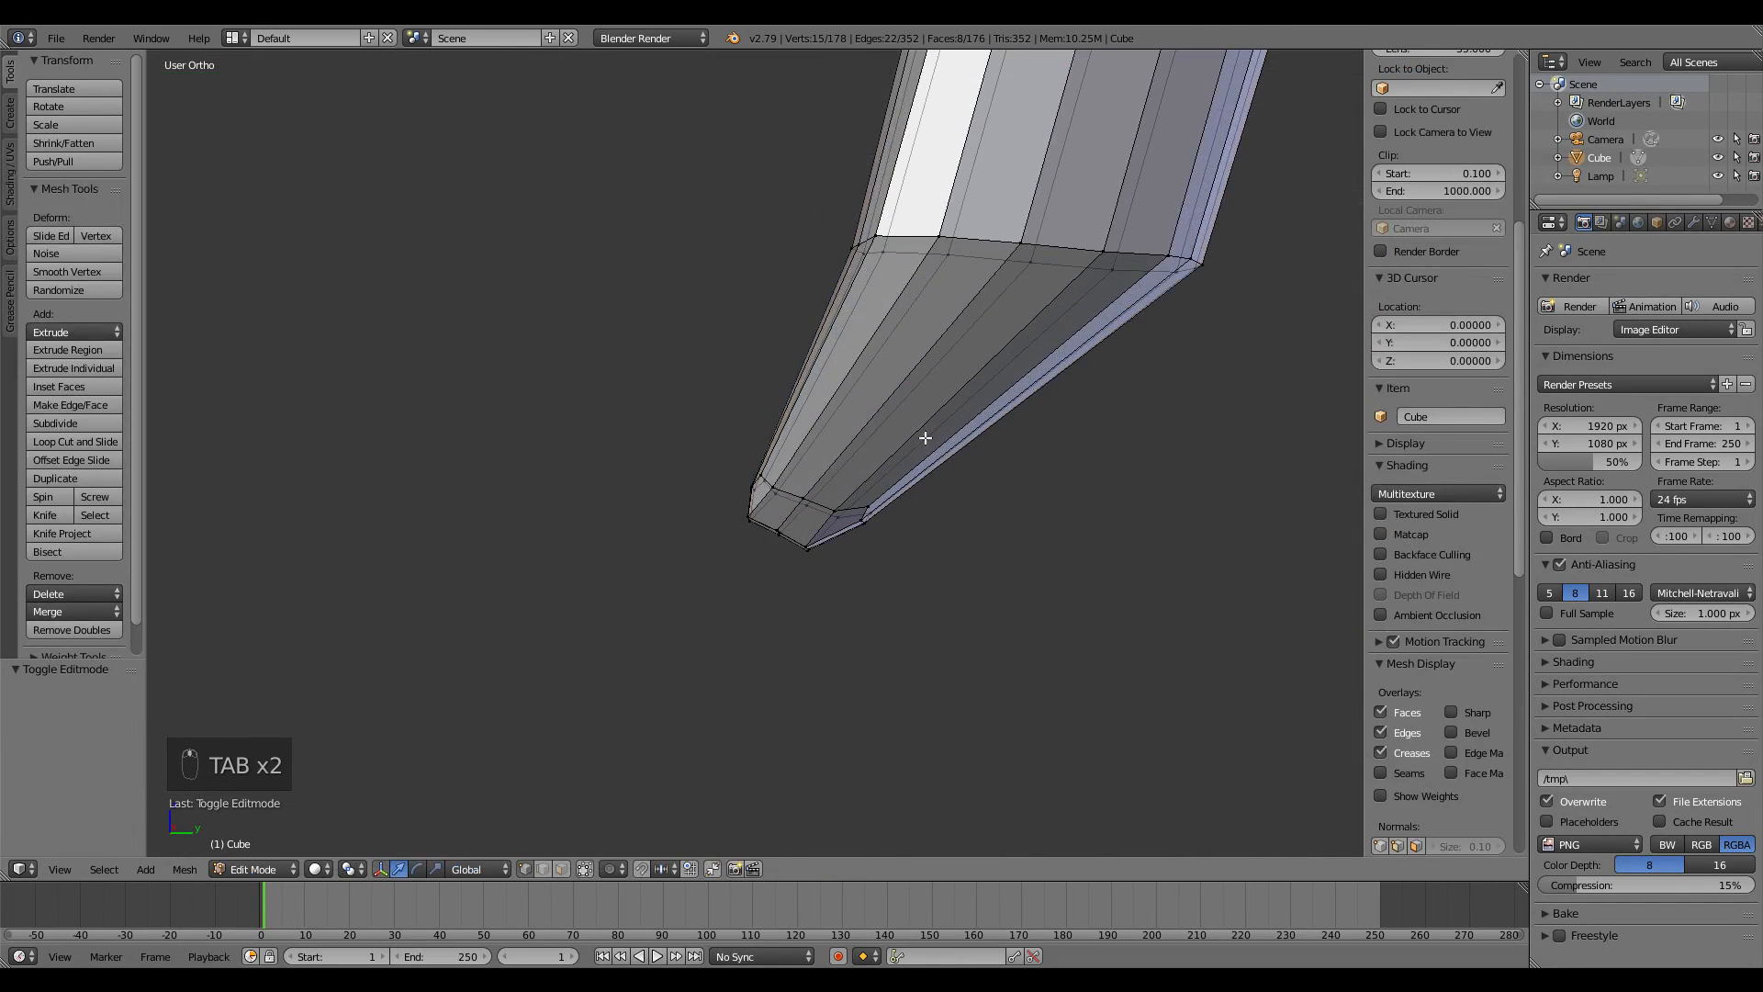
pyautogui.click(841, 502)
pyautogui.press('s')
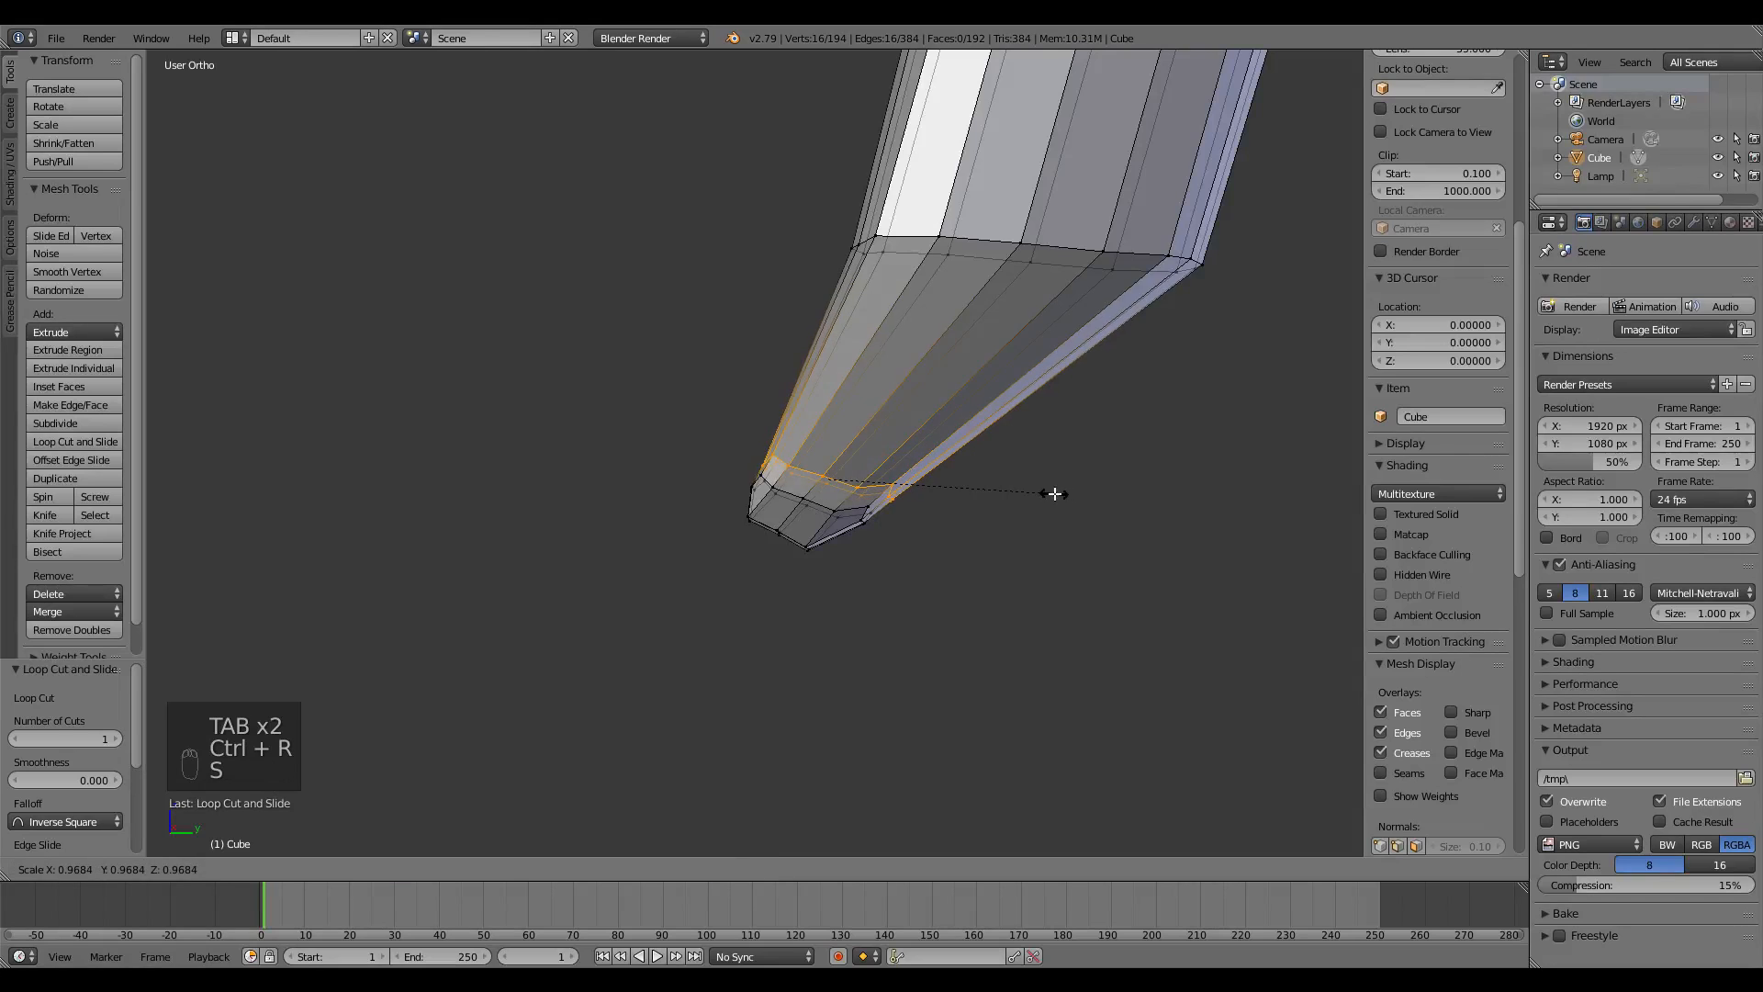
pyautogui.click(971, 523)
# - Select the end of the bottom tip and smooth its vertices with a smoothing factor of 0.500 and 3 repeats
pyautogui.press('KP_3')
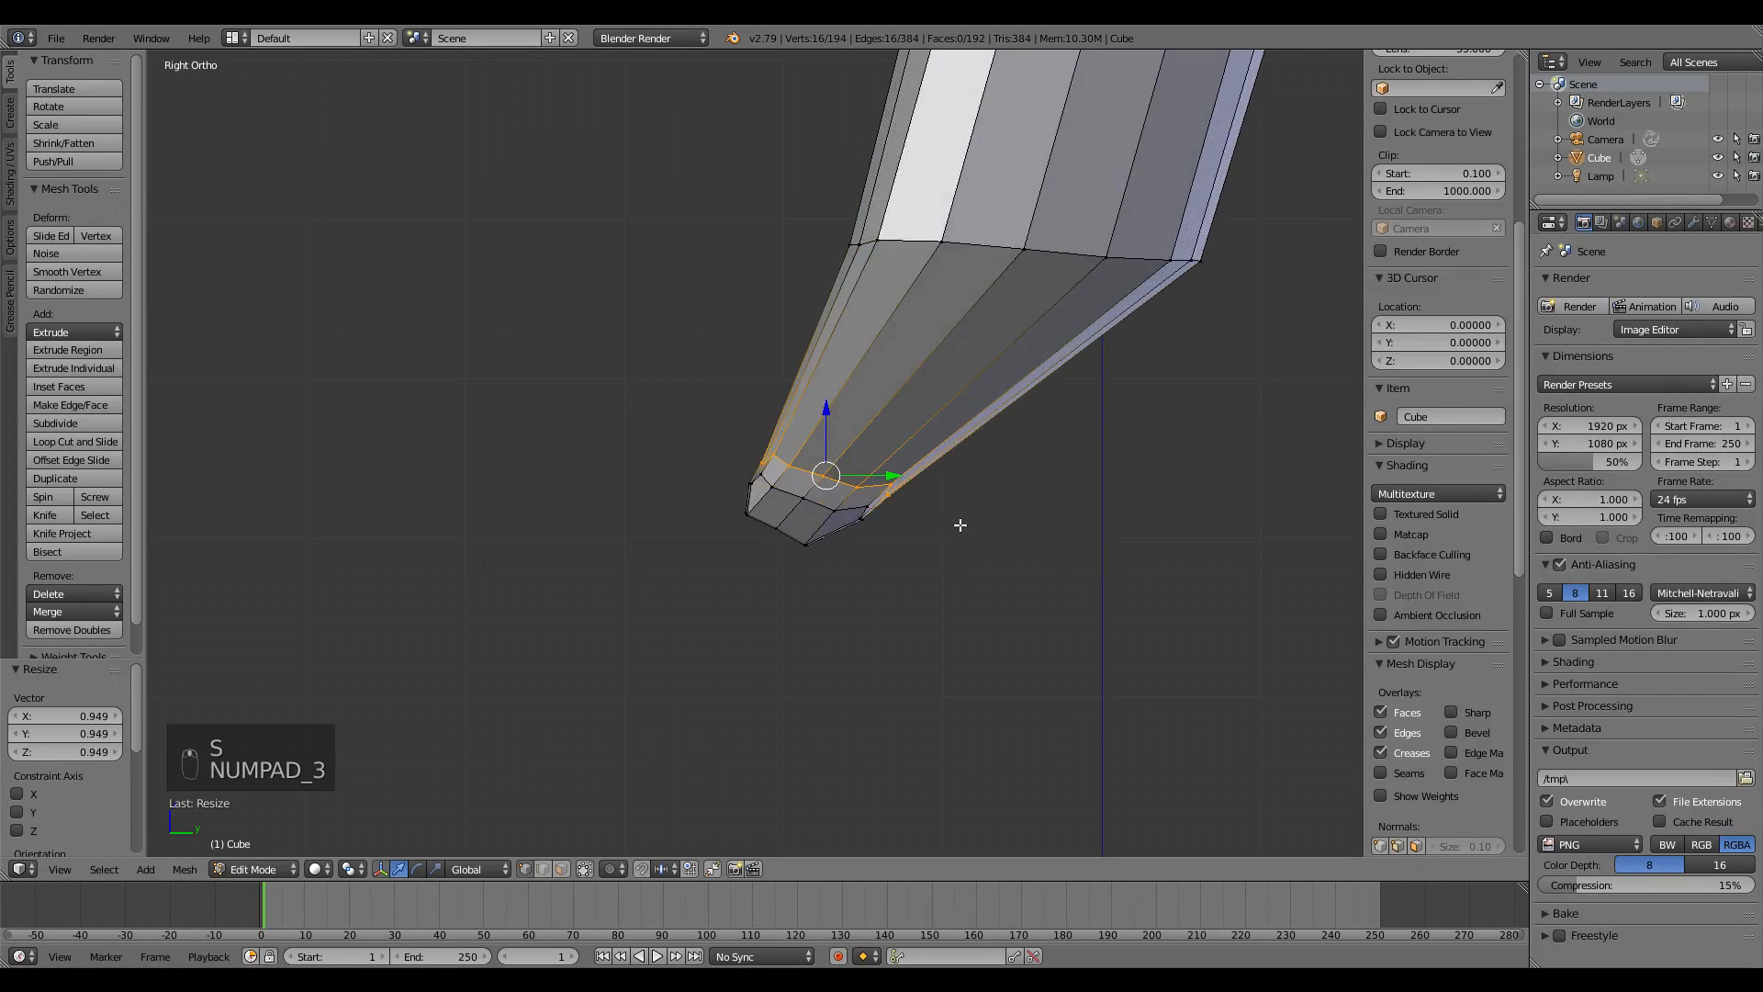
pyautogui.press('a')
pyautogui.press('a')
pyautogui.press('c')
pyautogui.moveTo(764, 537); pyautogui.dragTo(837, 568)
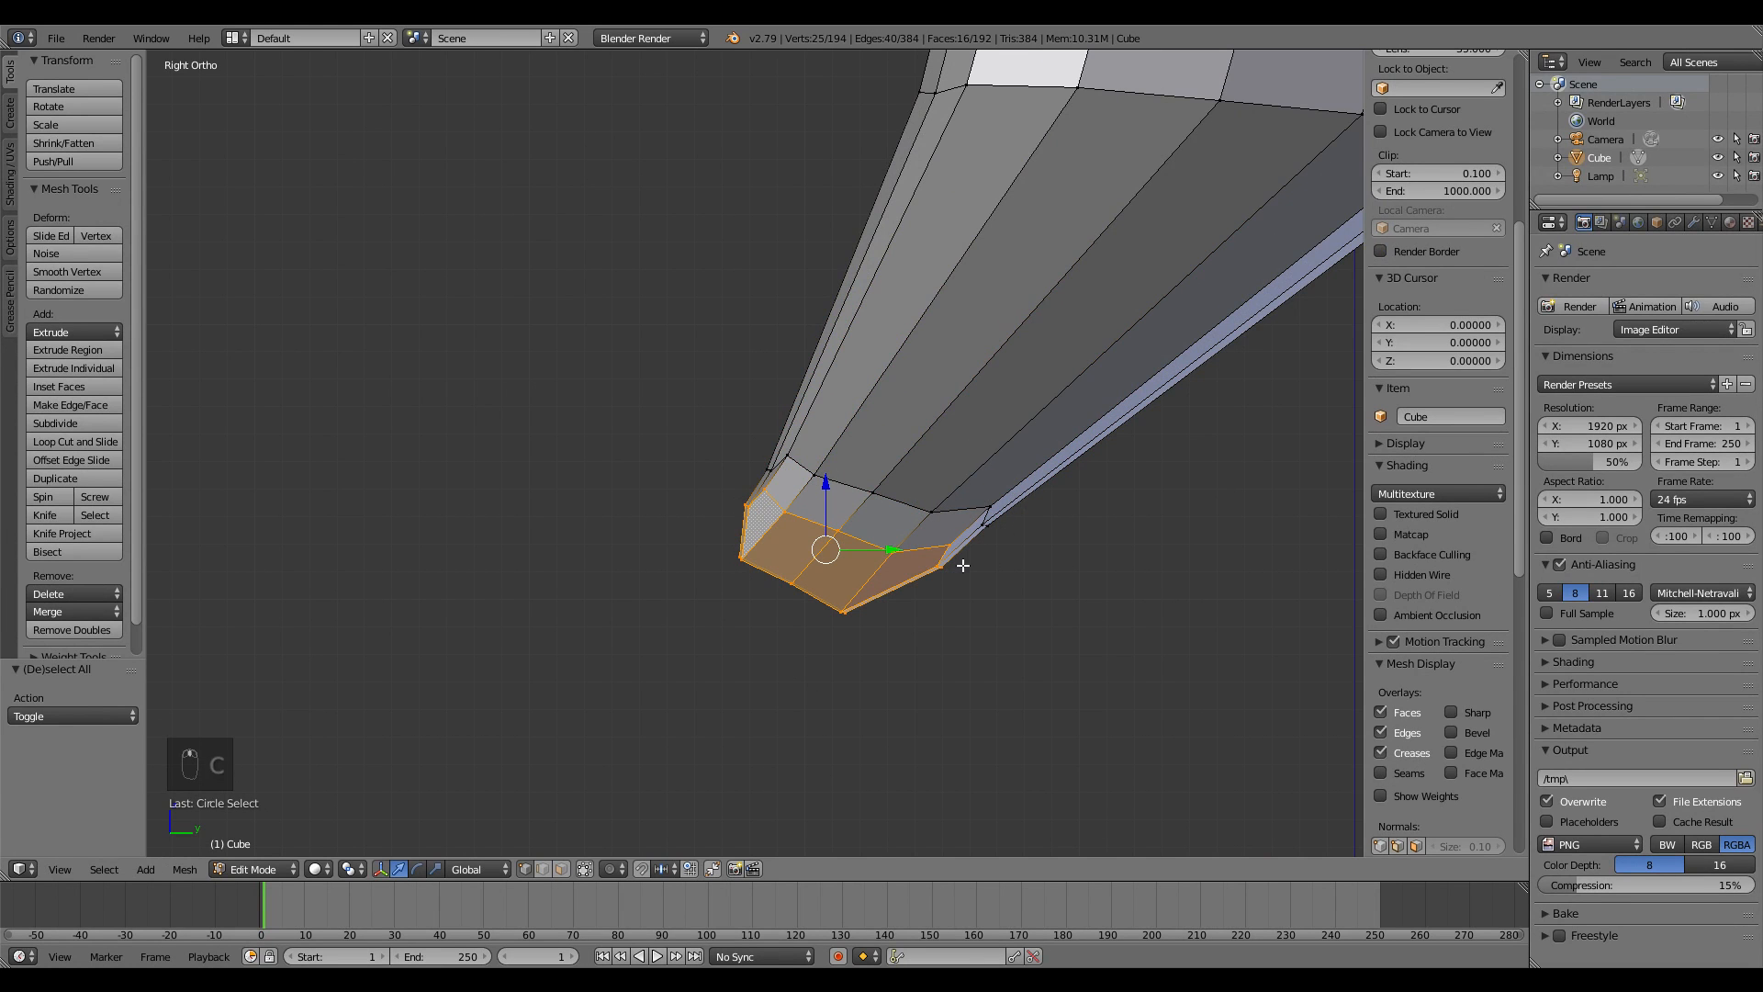
pyautogui.press('w')
pyautogui.click(1003, 561)
# - Move the rounded bottom tip outward, shrink it and shift it another -0.103 along Y and -0.077 along Z
pyautogui.press('g')
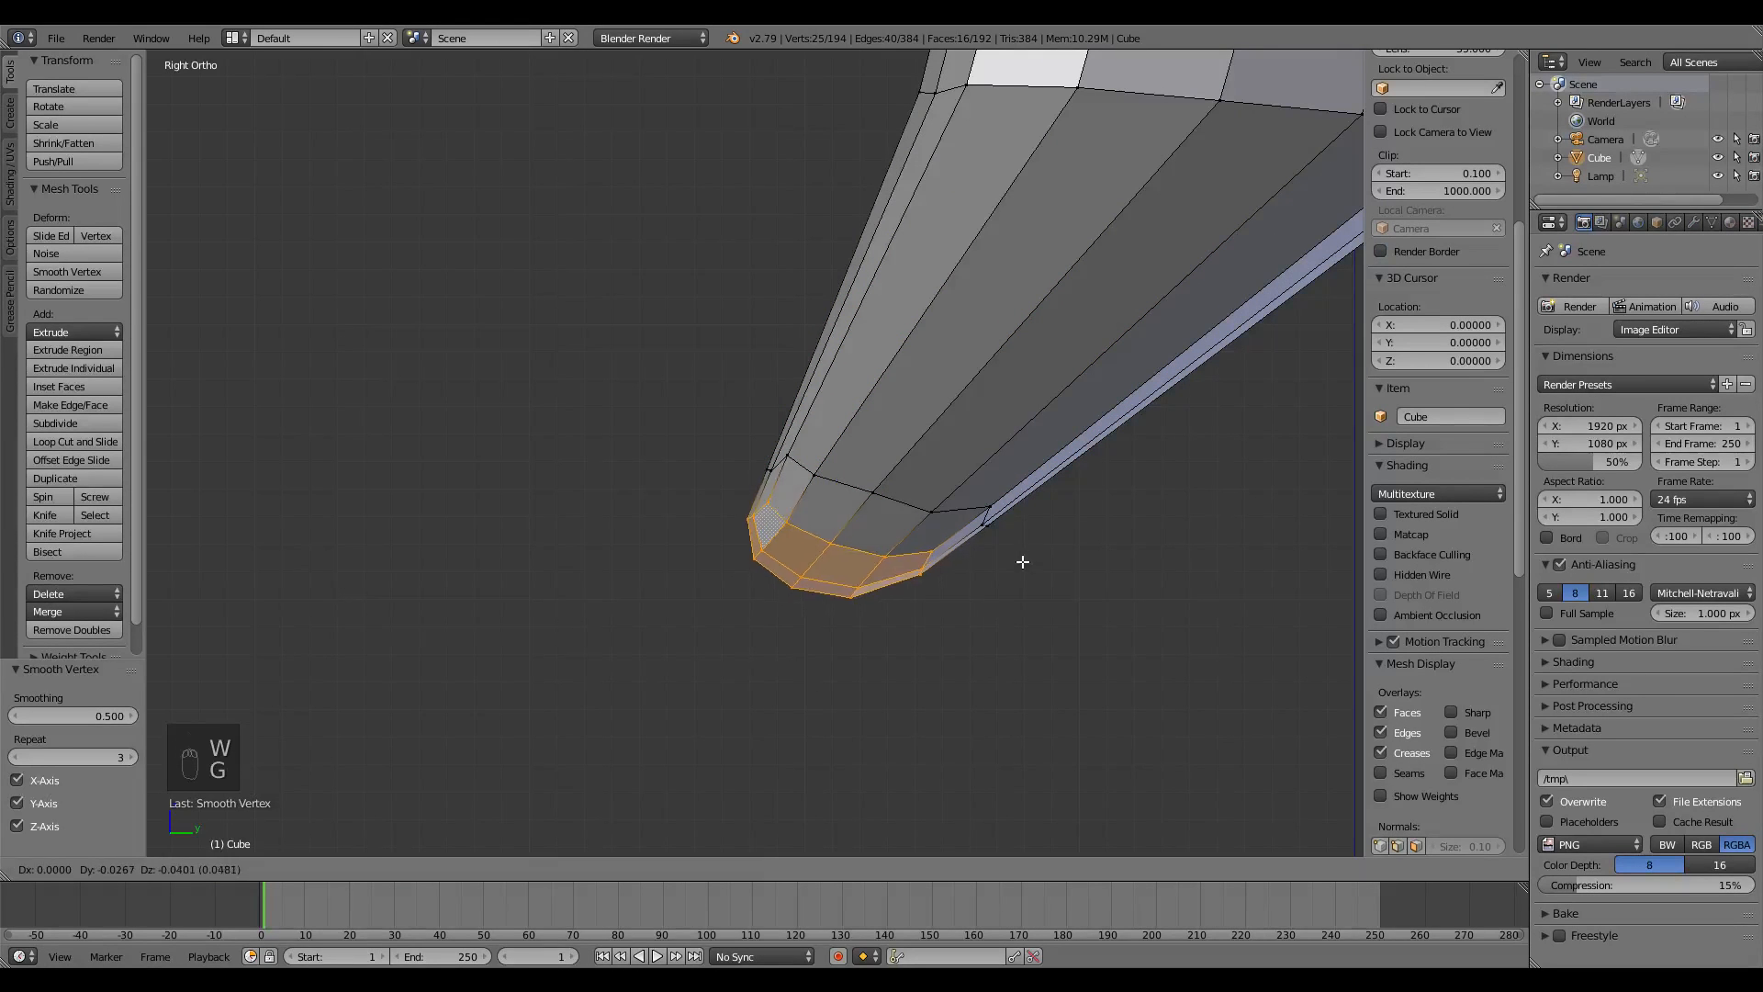
pyautogui.click(1016, 562)
pyautogui.press('s')
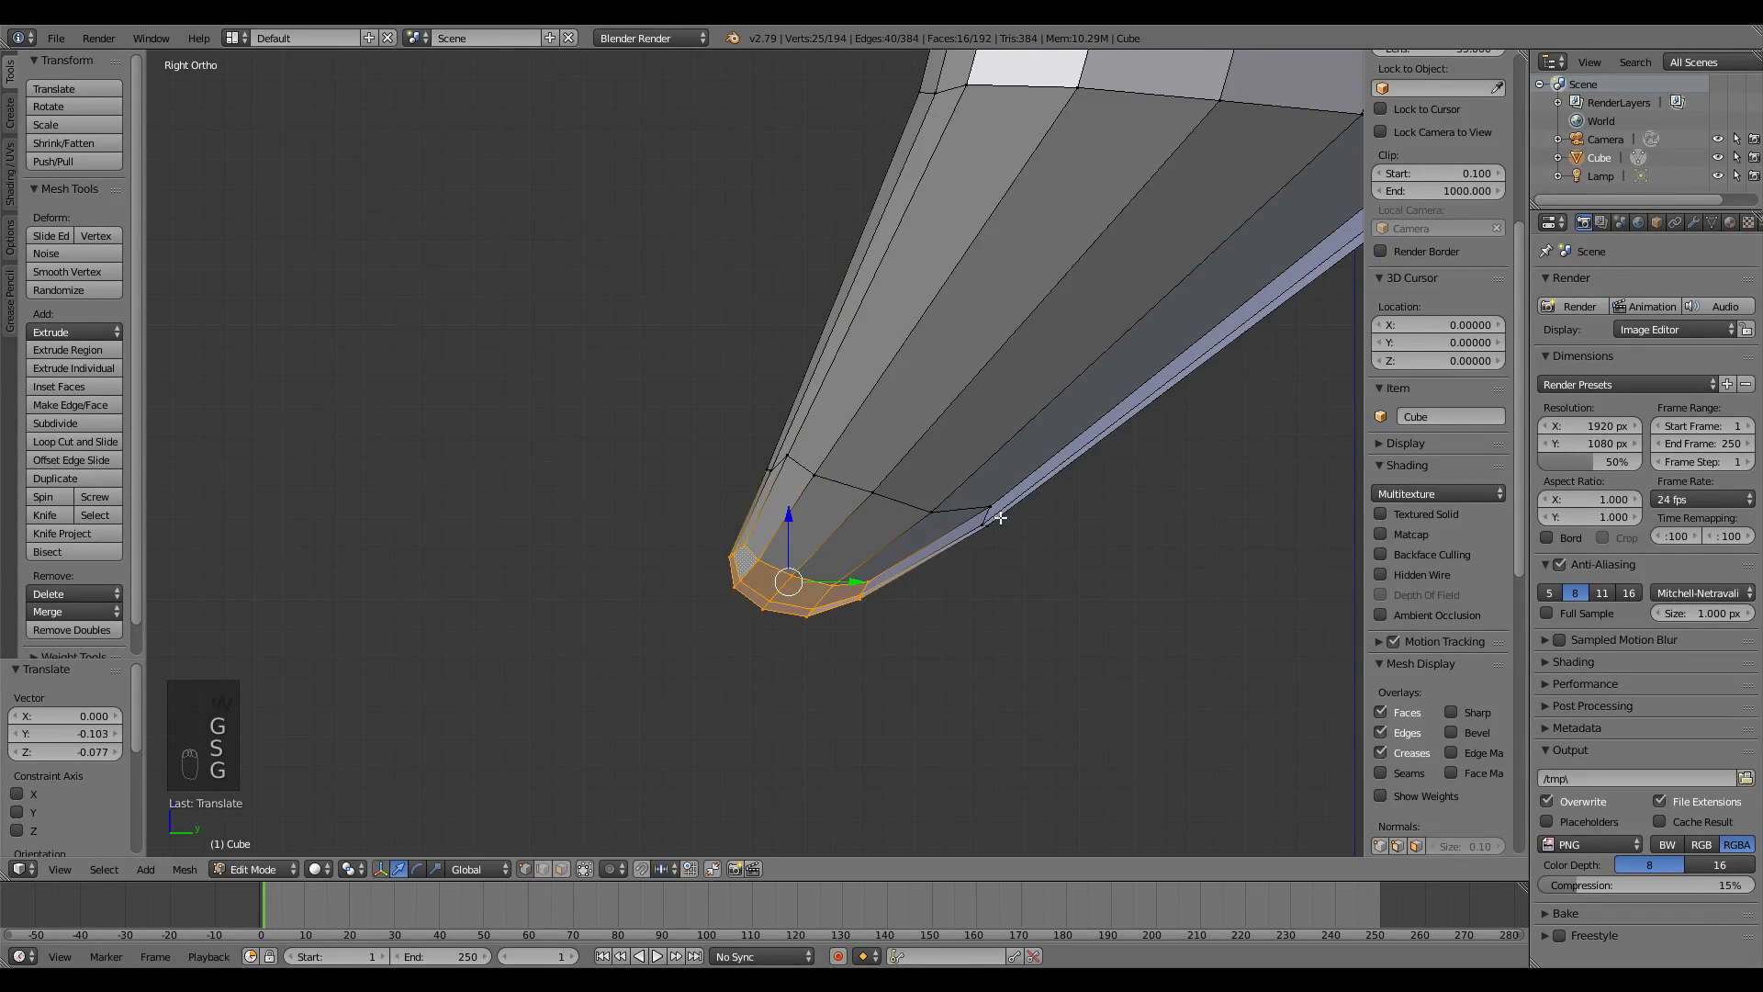
# - Select the edge loop above the bottom tip, move it toward the tip and scale it uniformly to 0.793
pyautogui.keyDown('alt'); pyautogui.rightClick(973, 508); pyautogui.keyUp('alt')
pyautogui.press('g')
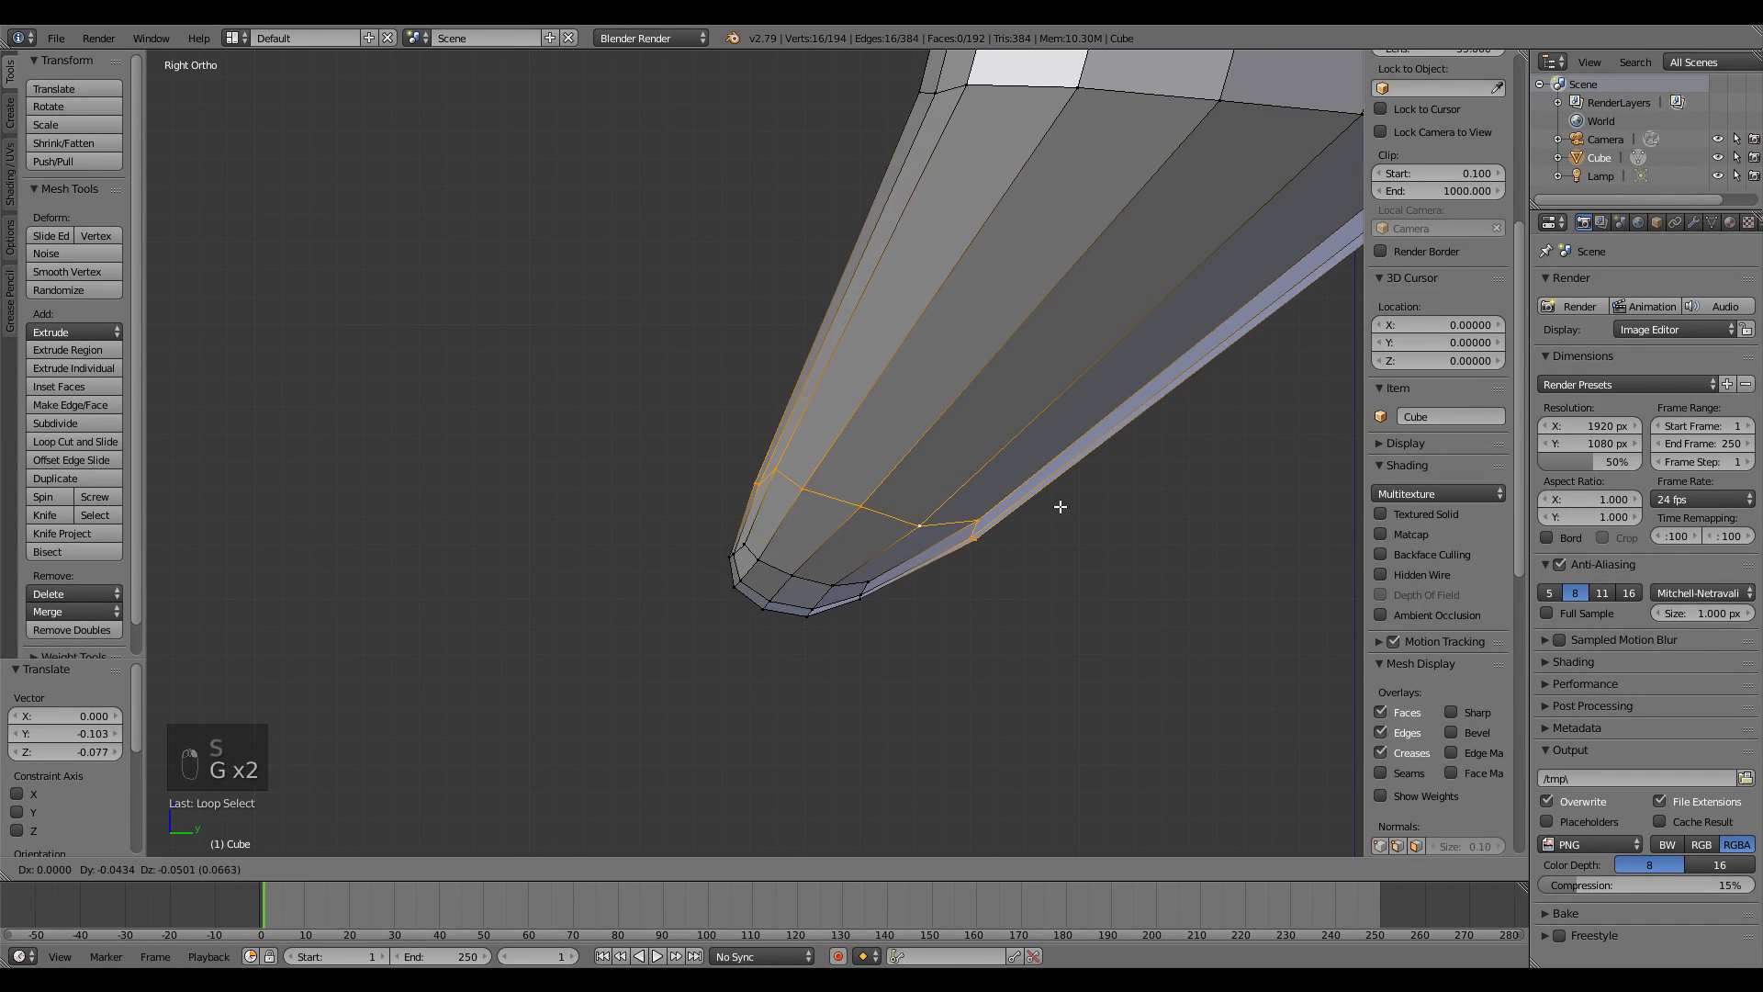
pyautogui.scroll(-2, 1057, 508)
pyautogui.press('s')
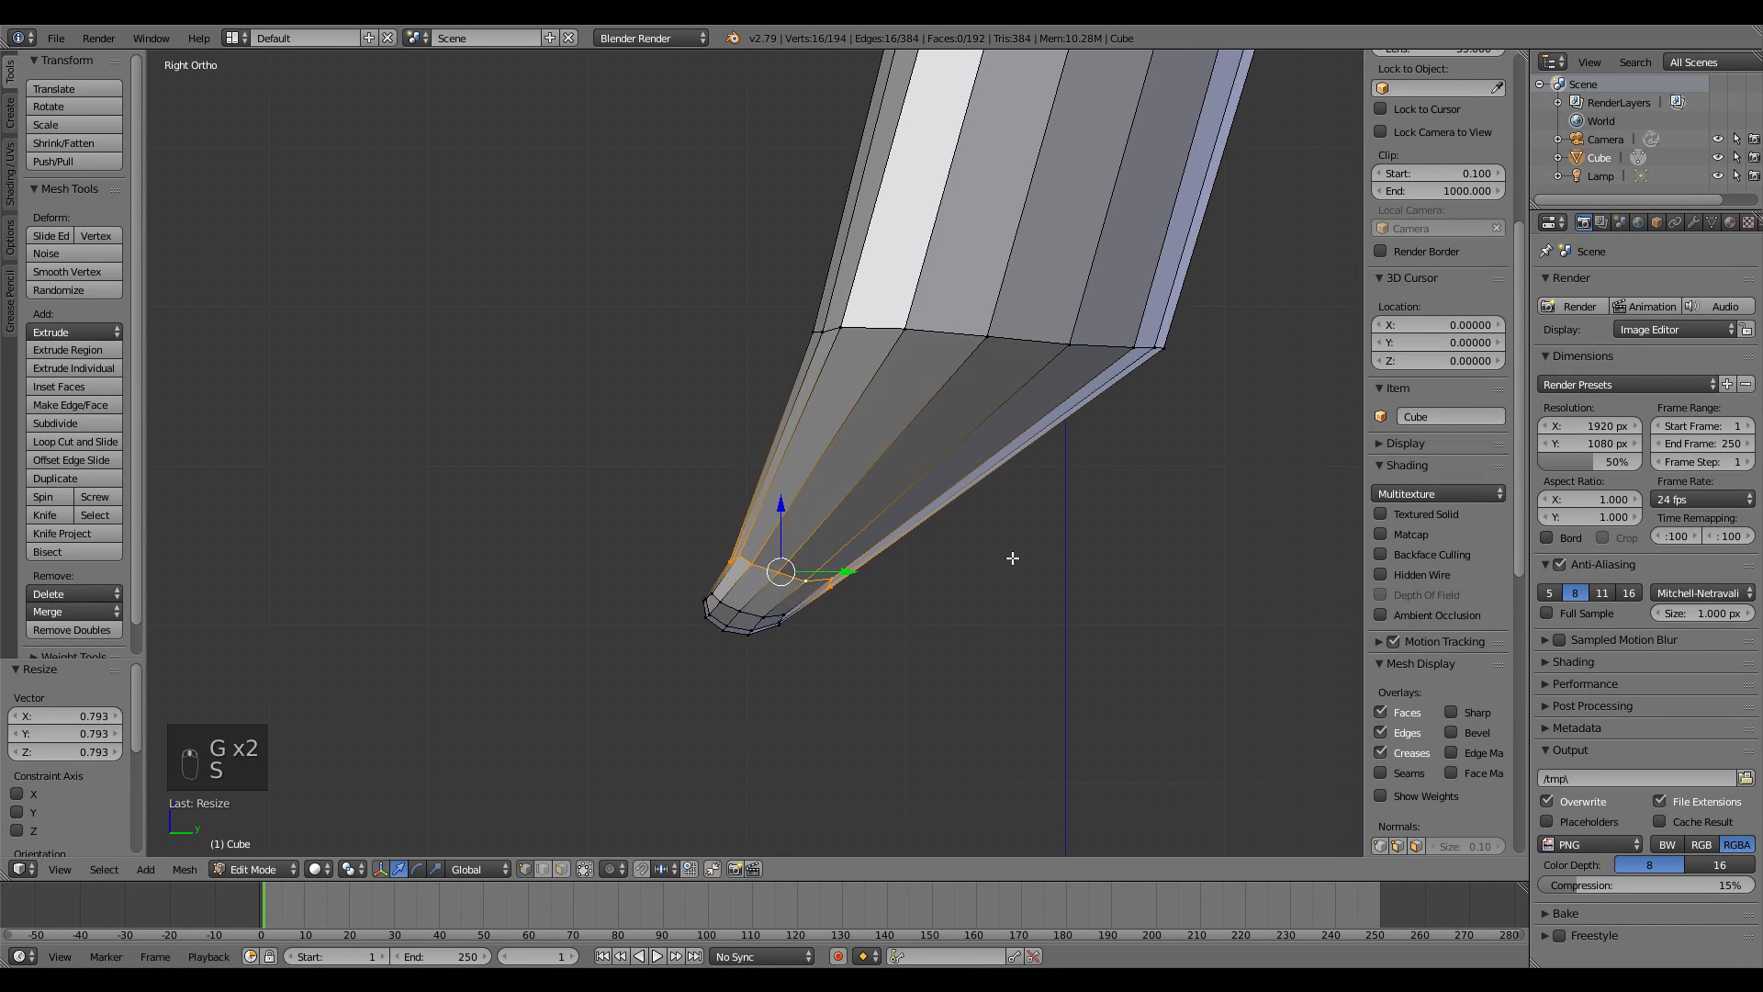
# - Select the whole bottom tip in the right view, shift it slightly toward positive Y and down, and return to Object Mode
pyautogui.scroll(-5, 1012, 558)
pyautogui.press('Tab')
pyautogui.moveTo(964, 504); pyautogui.dragTo(656, 507, button='middle')
pyautogui.press('KP_3')
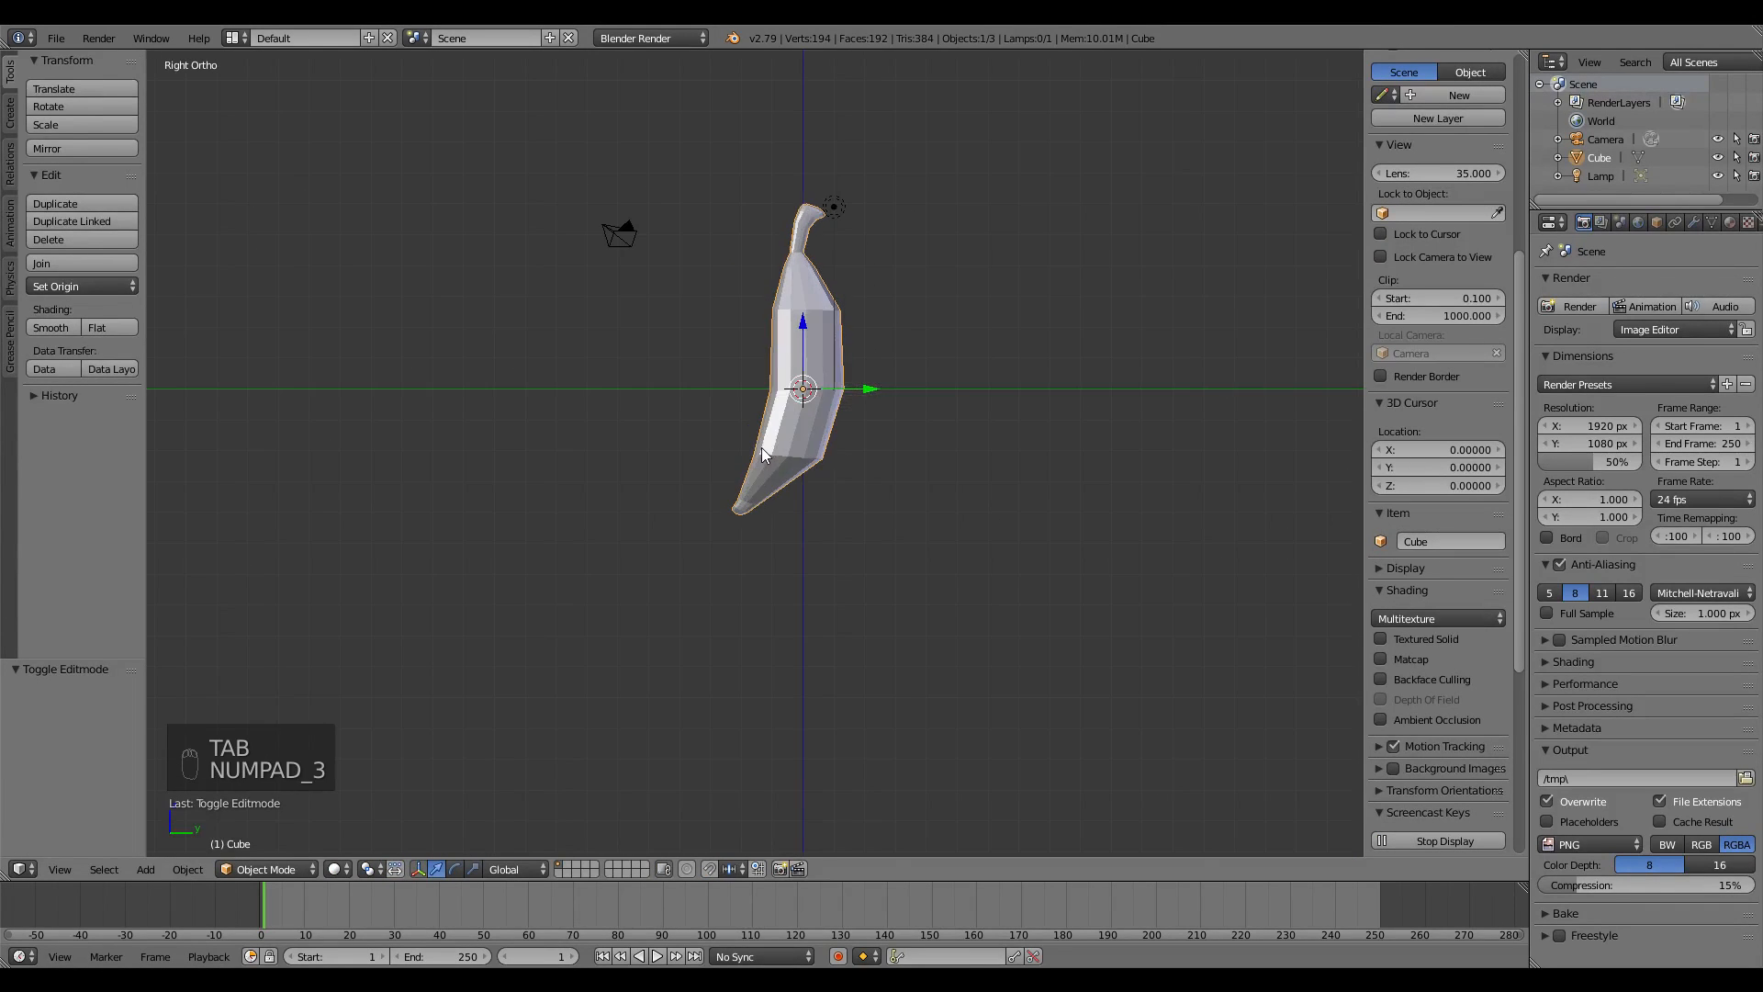
pyautogui.press('Tab')
pyautogui.scroll(5, 763, 449)
pyautogui.press('a')
pyautogui.press('a')
pyautogui.press('c')
pyautogui.click(726, 551)
pyautogui.rightClick(718, 558)
pyautogui.press('g')
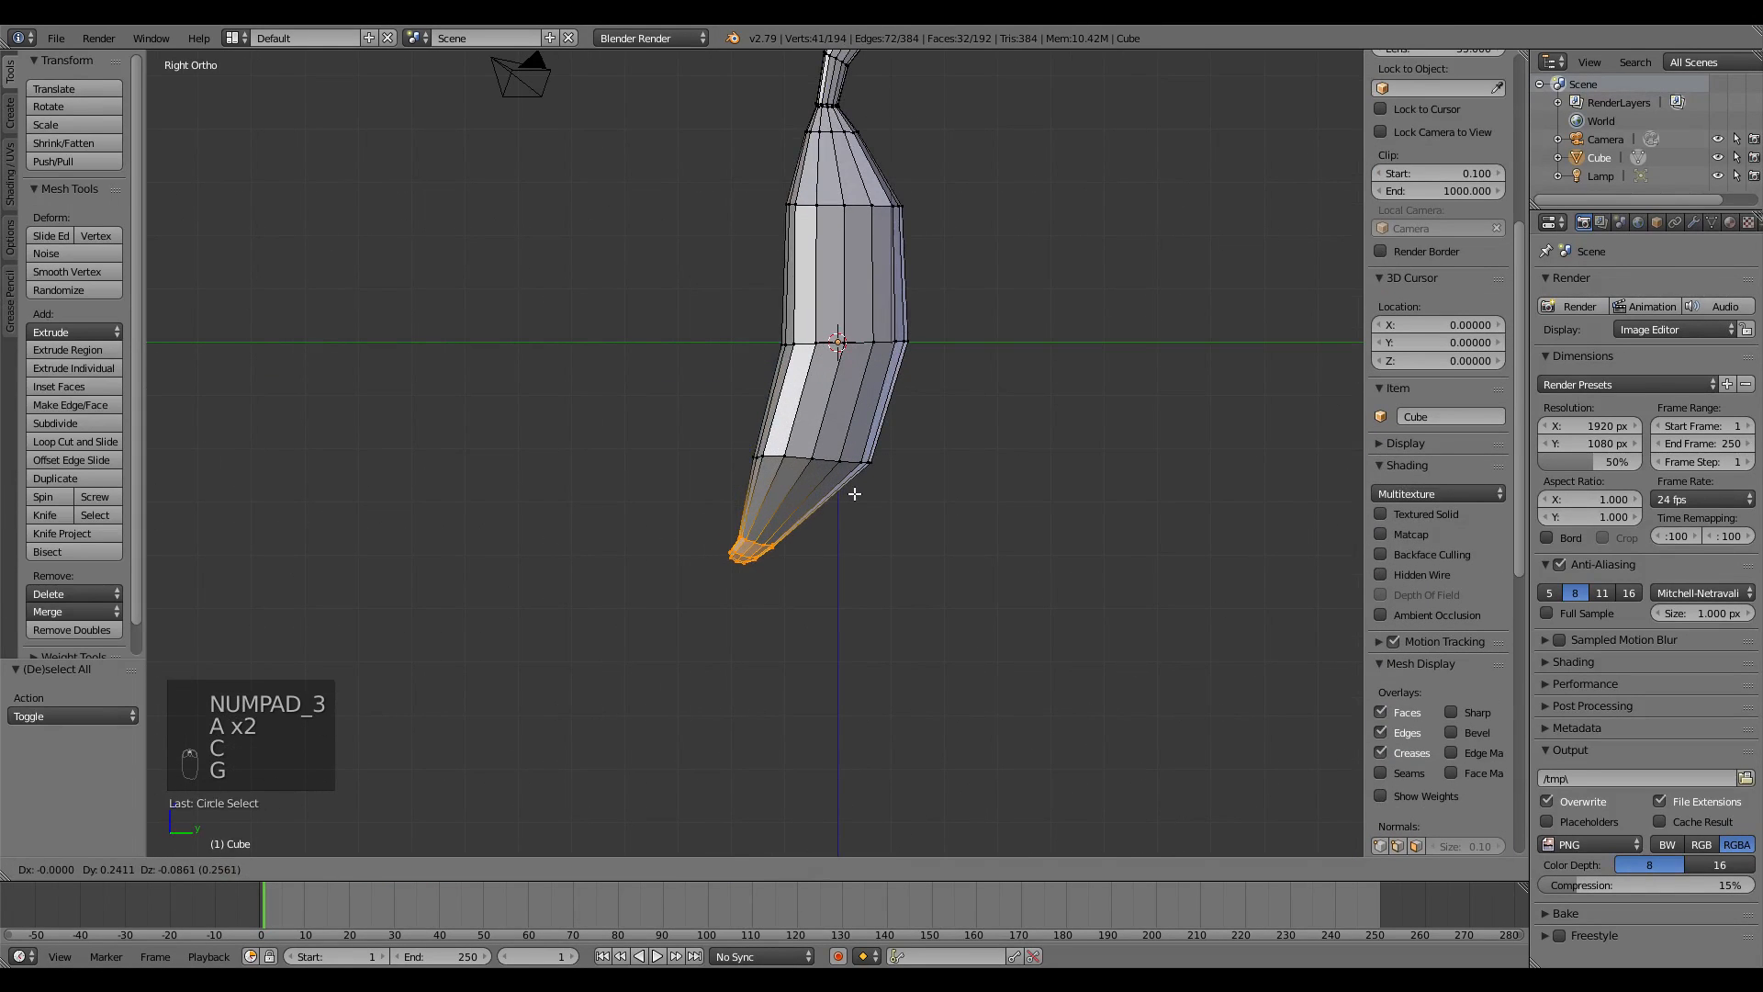
pyautogui.click(854, 488)
pyautogui.press('a')
pyautogui.scroll(-5, 758, 450)
pyautogui.press('Tab')
# - Expand the viewport display settings and hide the grid floor
pyautogui.moveTo(741, 433); pyautogui.dragTo(853, 478, button='middle')
pyautogui.scroll(5, 853, 477)
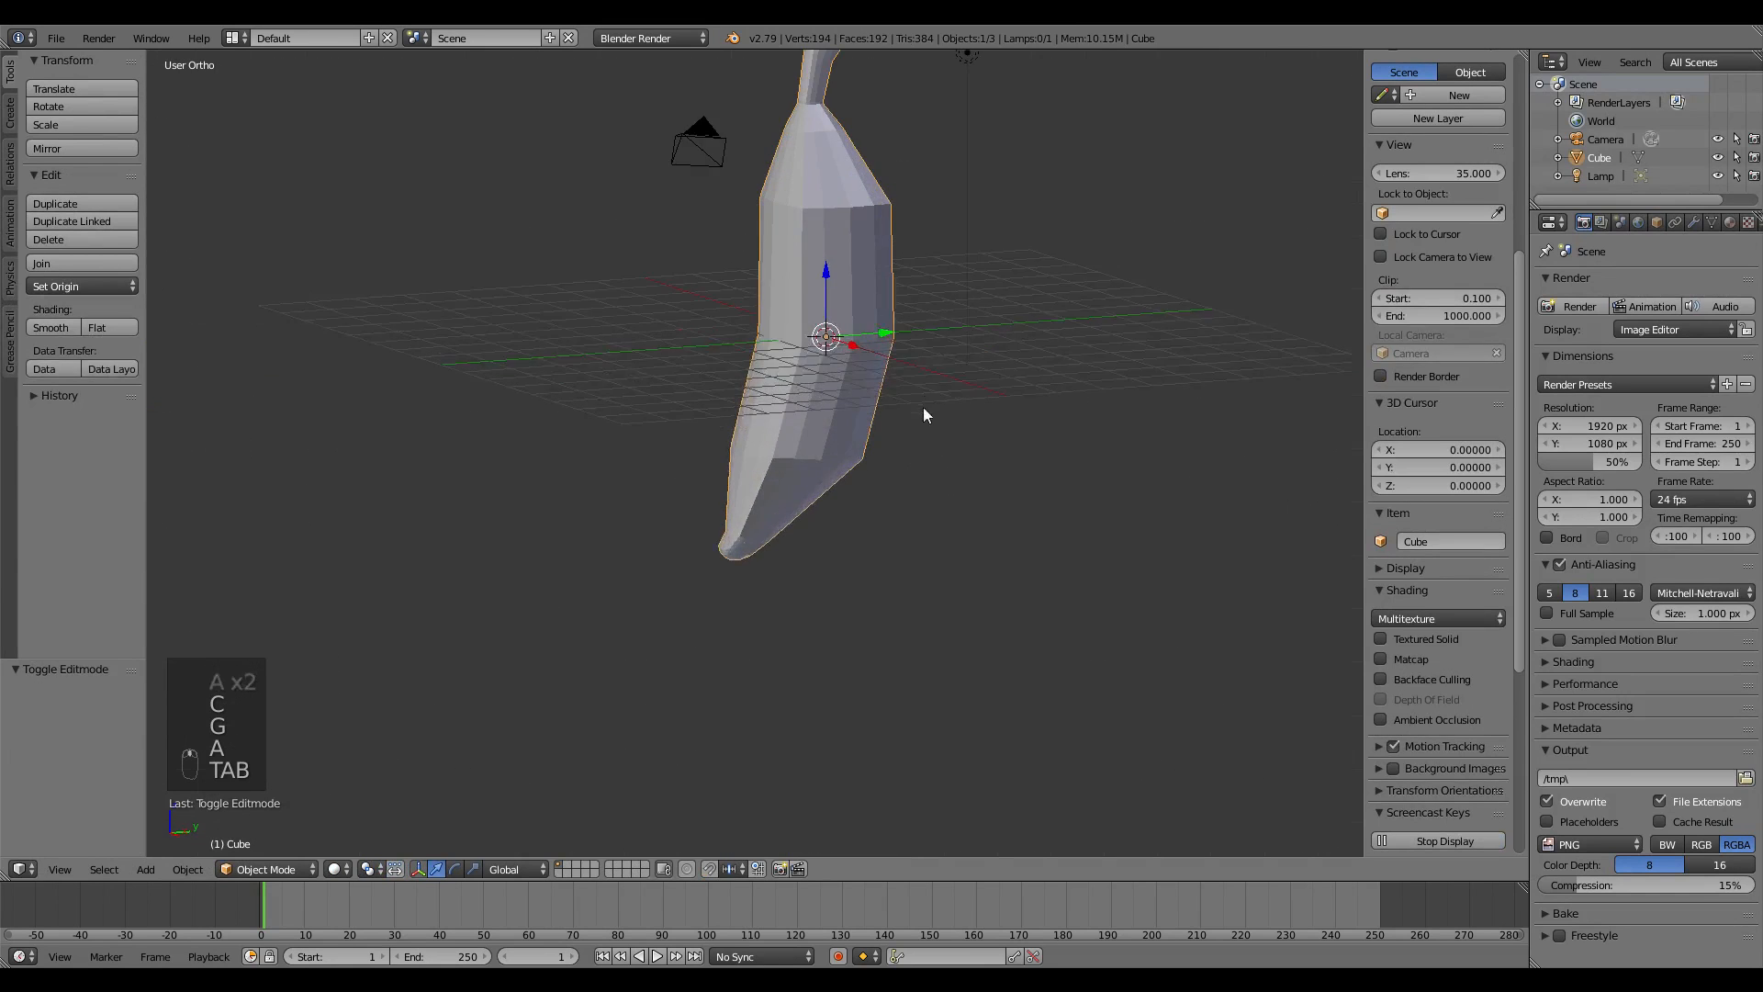
pyautogui.keyDown('shift'); pyautogui.moveTo(953, 380); pyautogui.dragTo(899, 485, button='middle'); pyautogui.keyUp('shift')
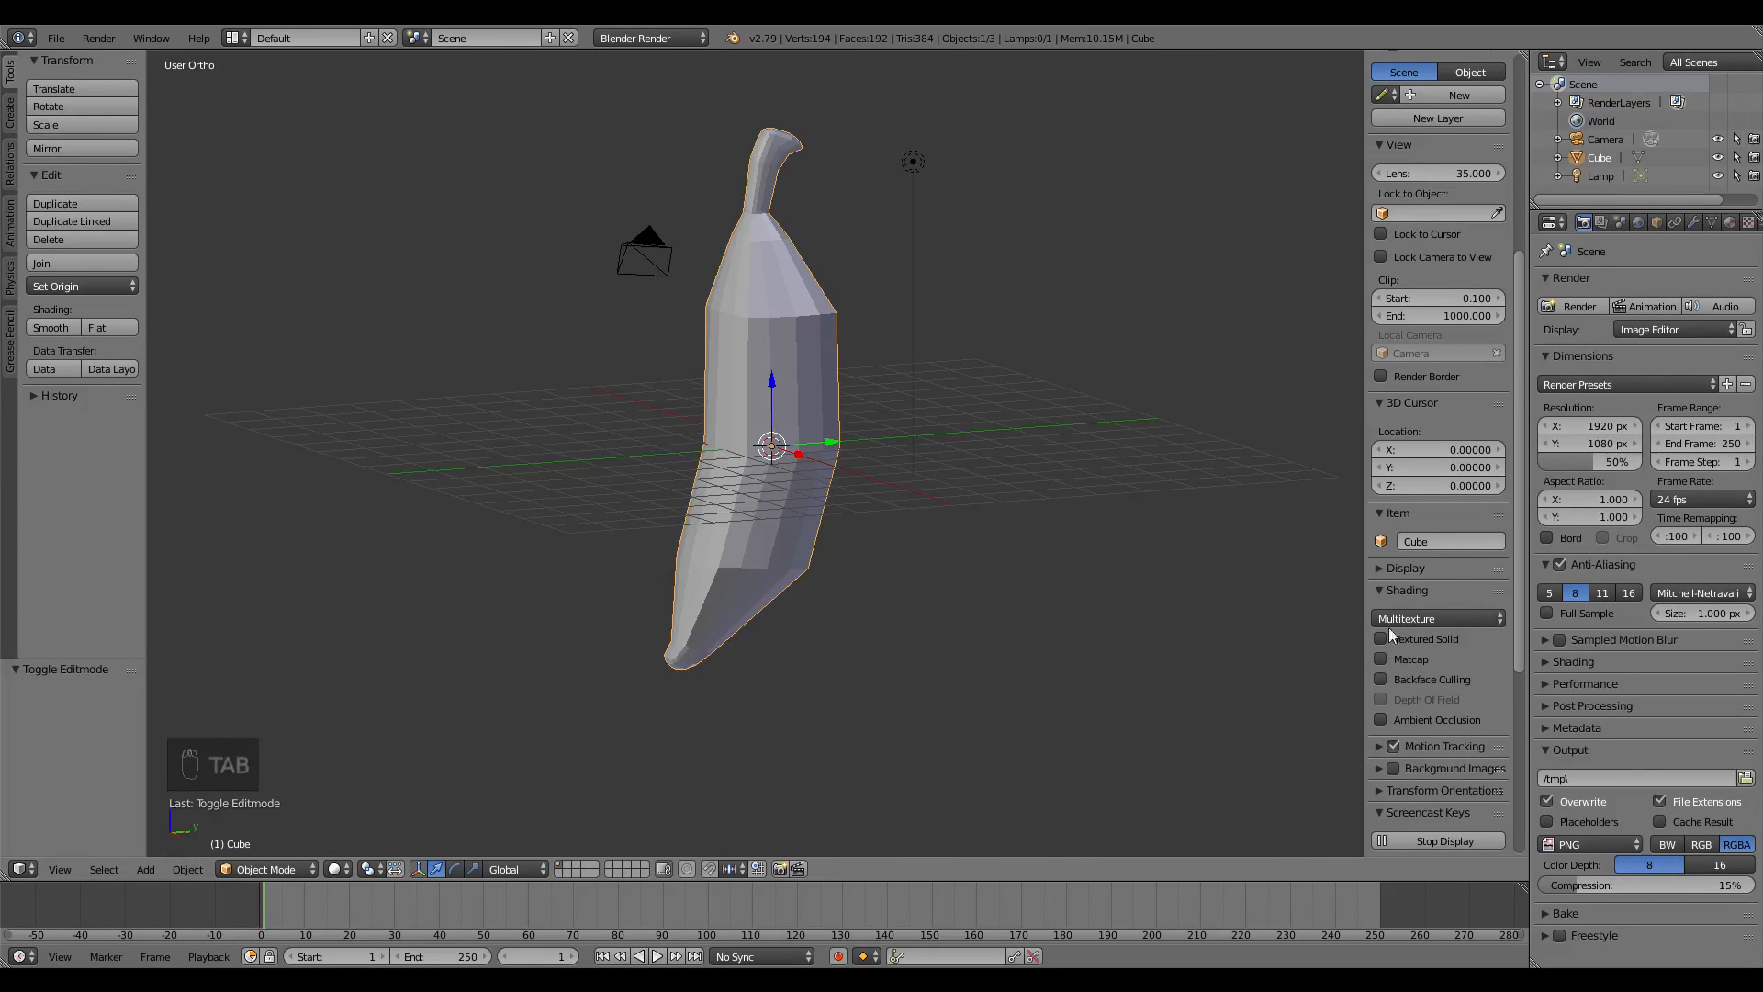
pyautogui.click(1403, 567)
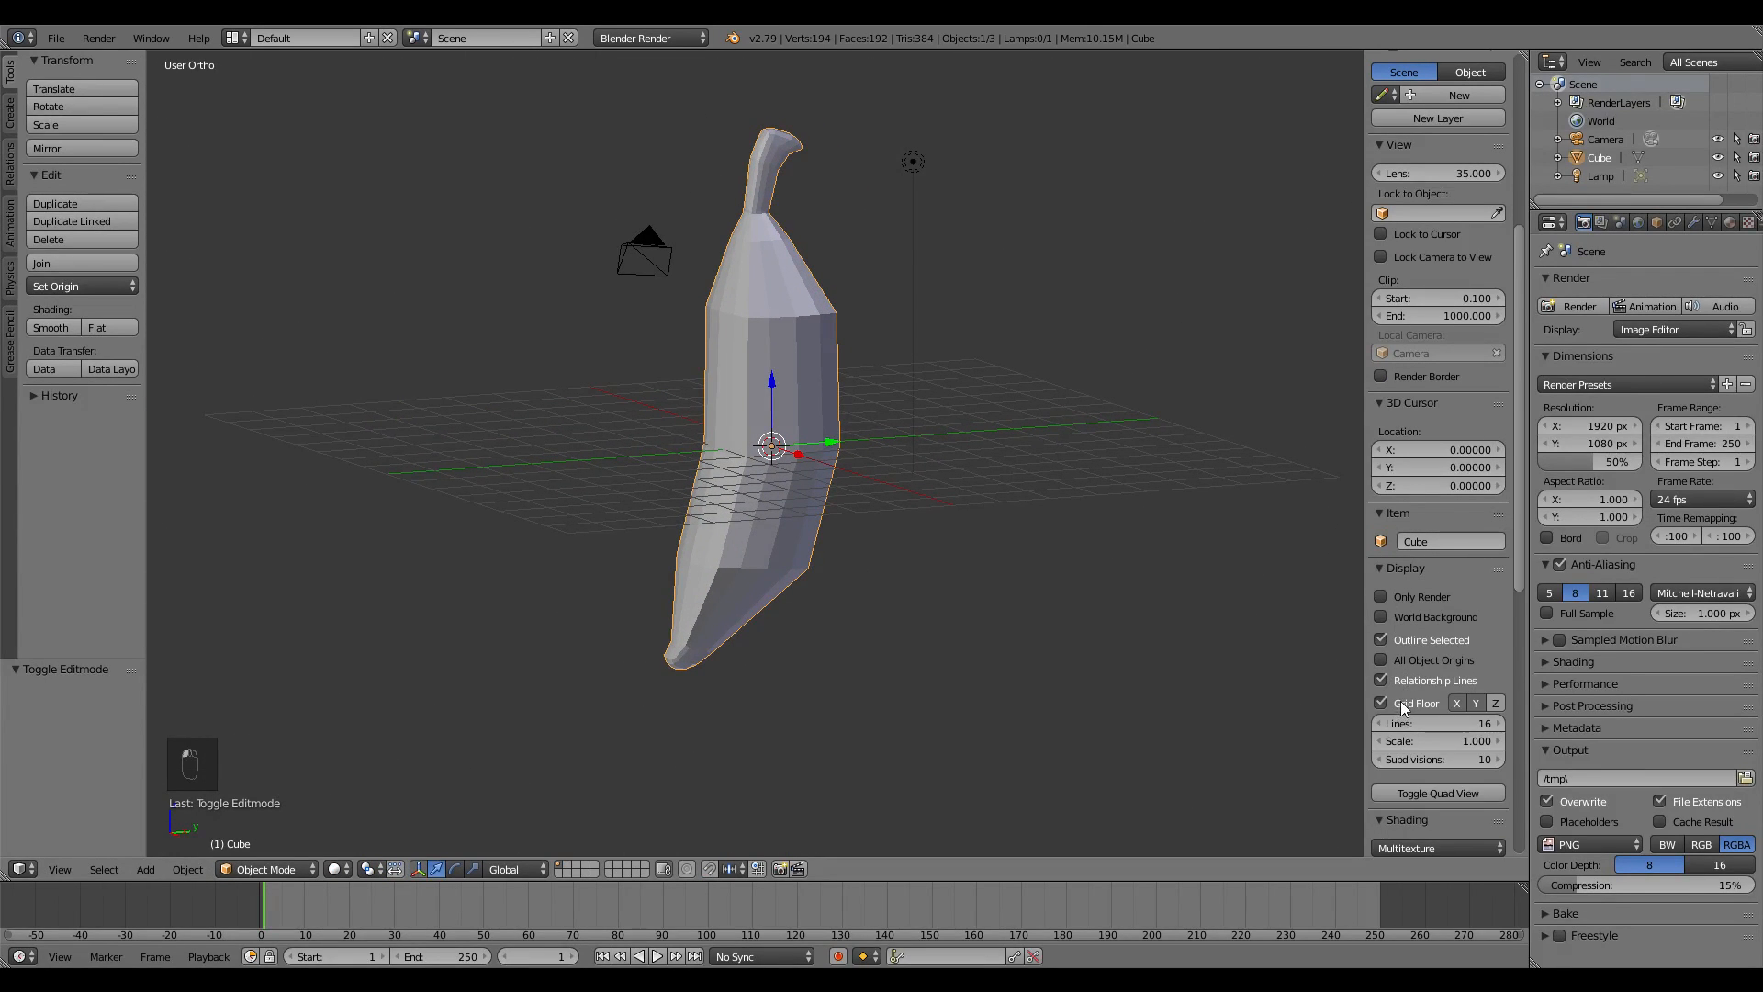
pyautogui.click(1394, 702)
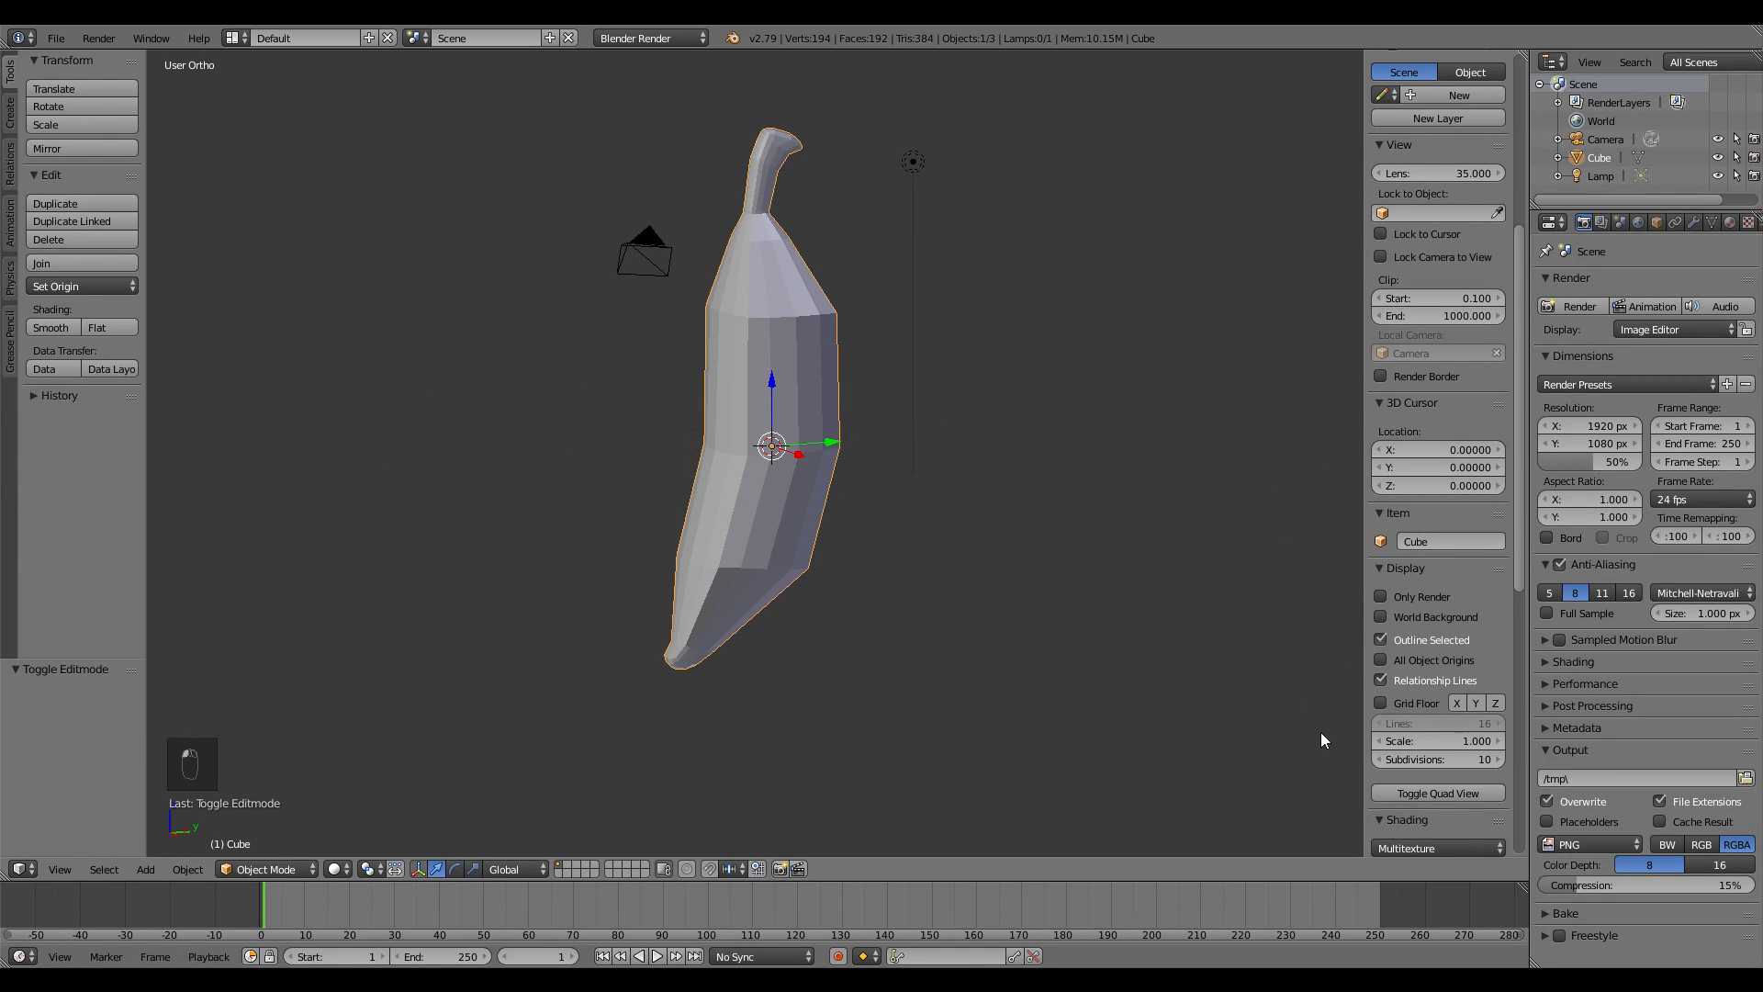
# - Apply smooth shading to the banana
pyautogui.moveTo(1320, 733); pyautogui.dragTo(1109, 601, button='middle')
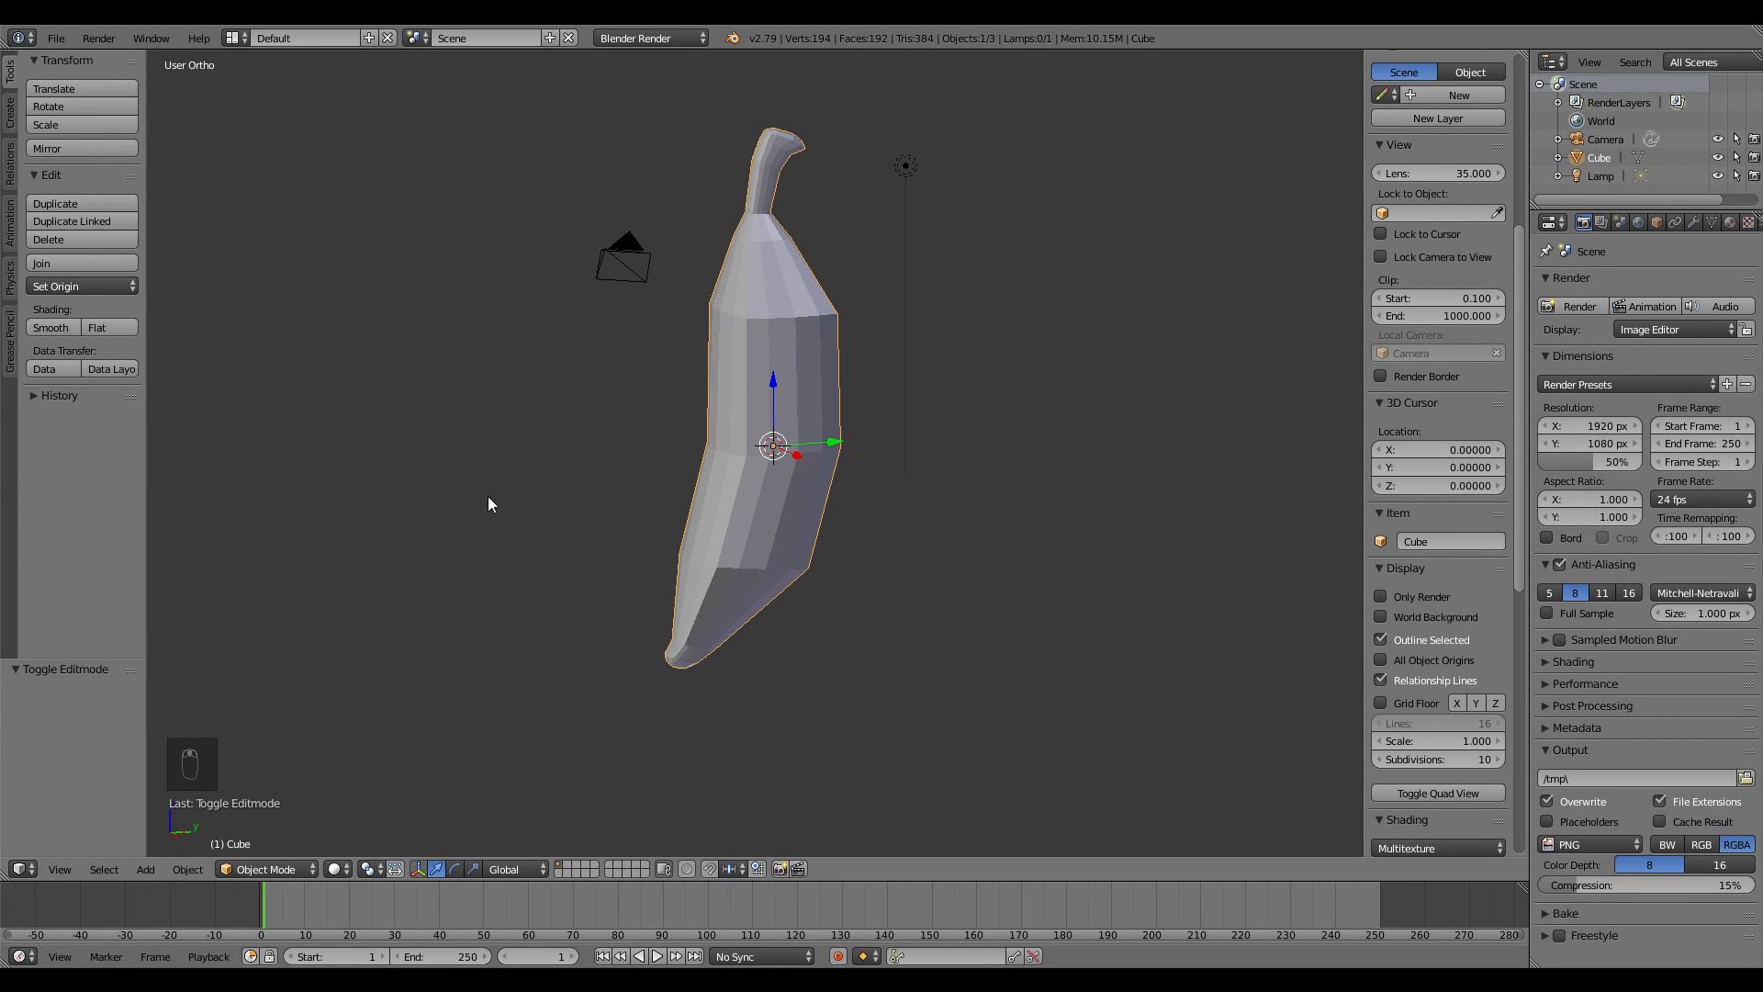
pyautogui.keyDown('shift'); pyautogui.moveTo(460, 475); pyautogui.dragTo(488, 515, button='middle'); pyautogui.keyUp('shift')
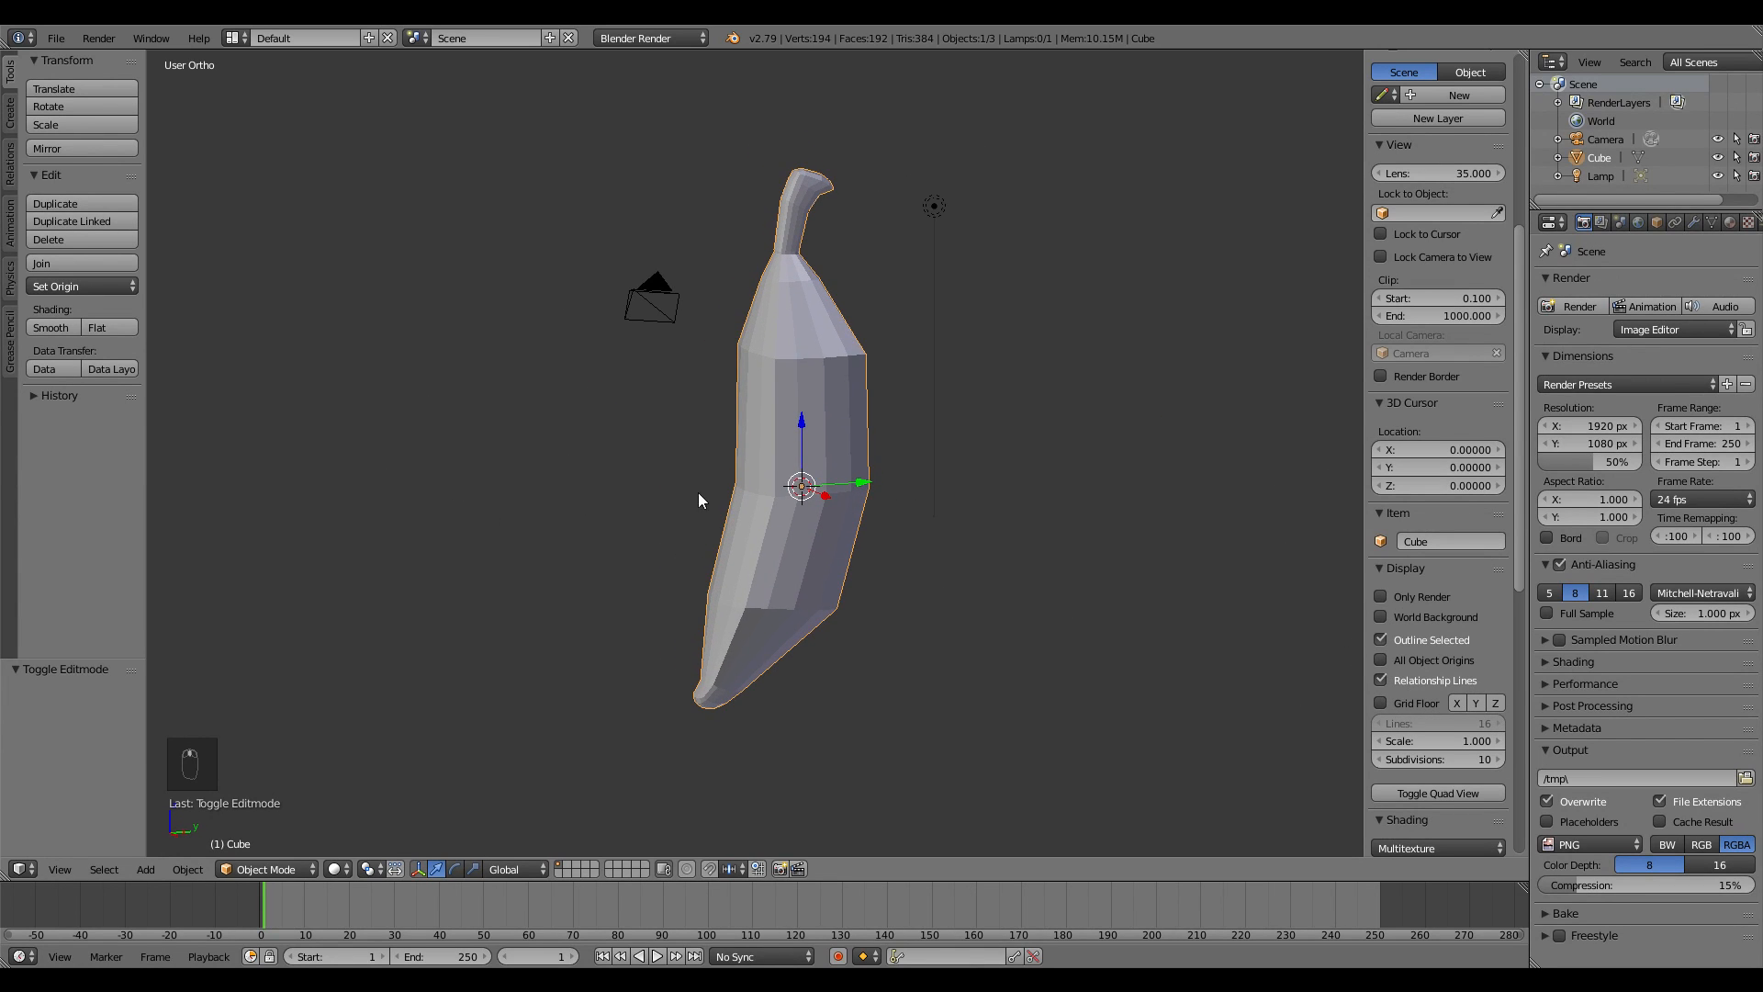
pyautogui.click(50, 328)
pyautogui.moveTo(734, 413)
pyautogui.mouseDown(button='middle')
pyautogui.moveTo(838, 412)
pyautogui.moveTo(718, 406)
pyautogui.moveTo(790, 404)
pyautogui.mouseUp(button='middle')
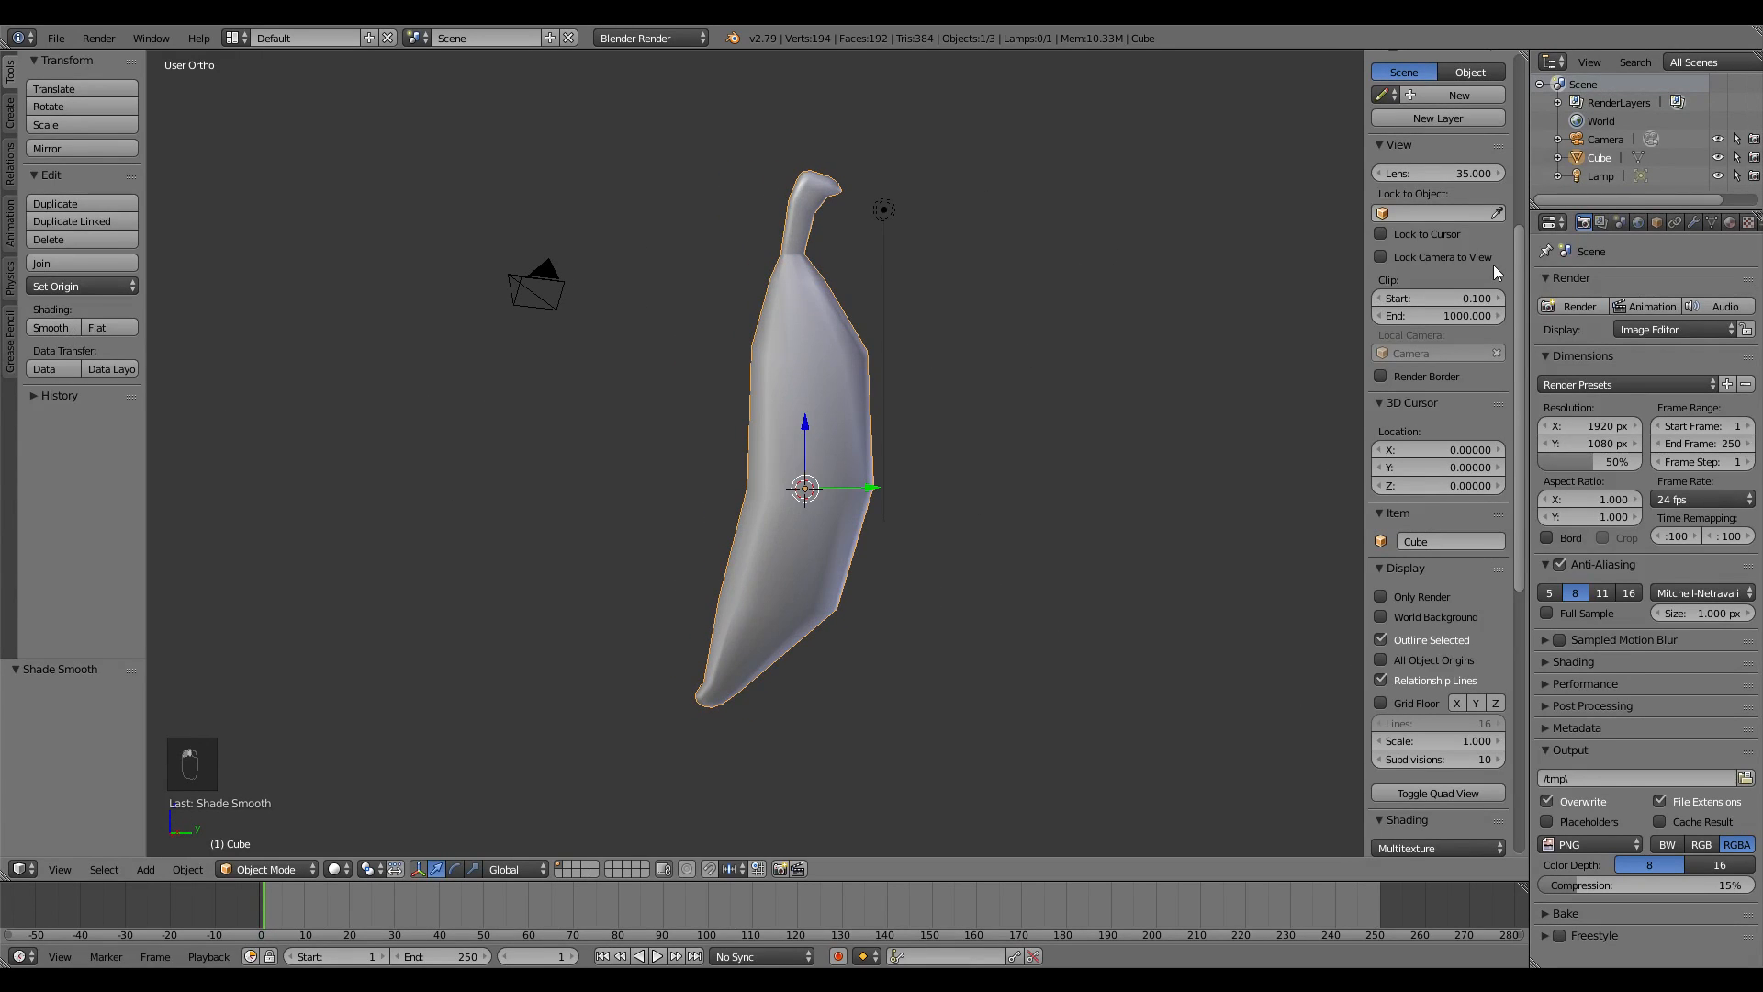
# - Add a Subdivision Surface modifier to the banana
pyautogui.click(1692, 223)
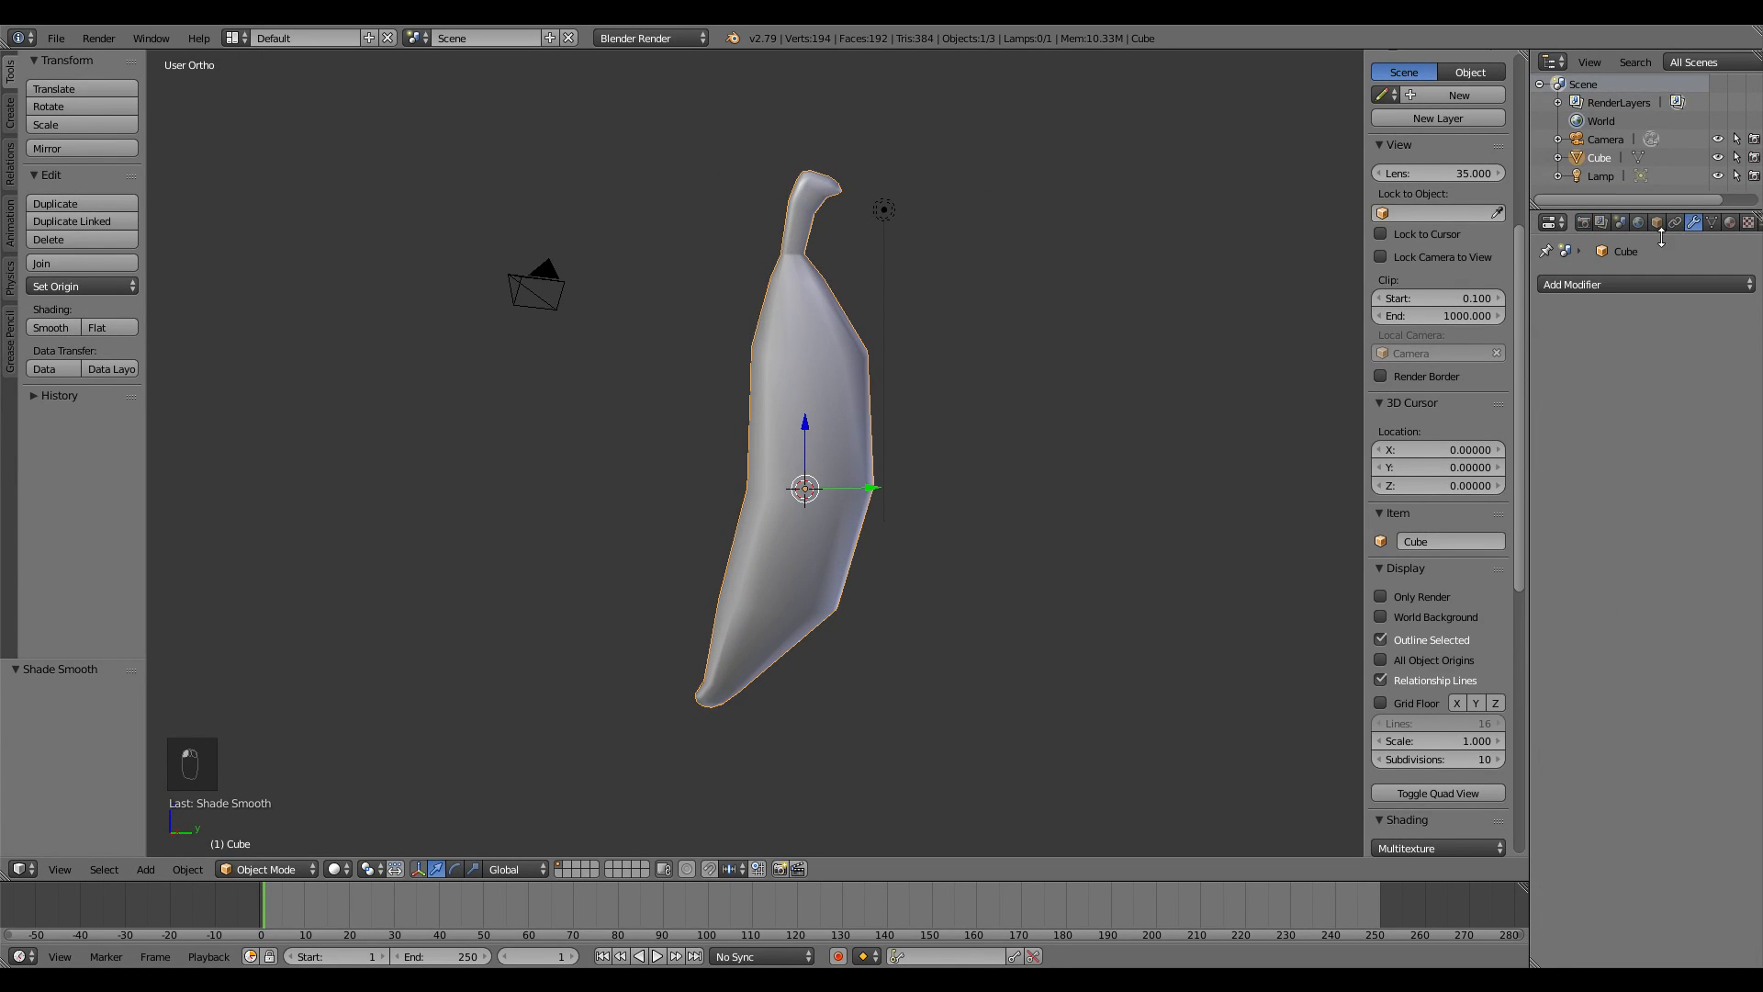
pyautogui.click(1623, 287)
pyautogui.click(1441, 592)
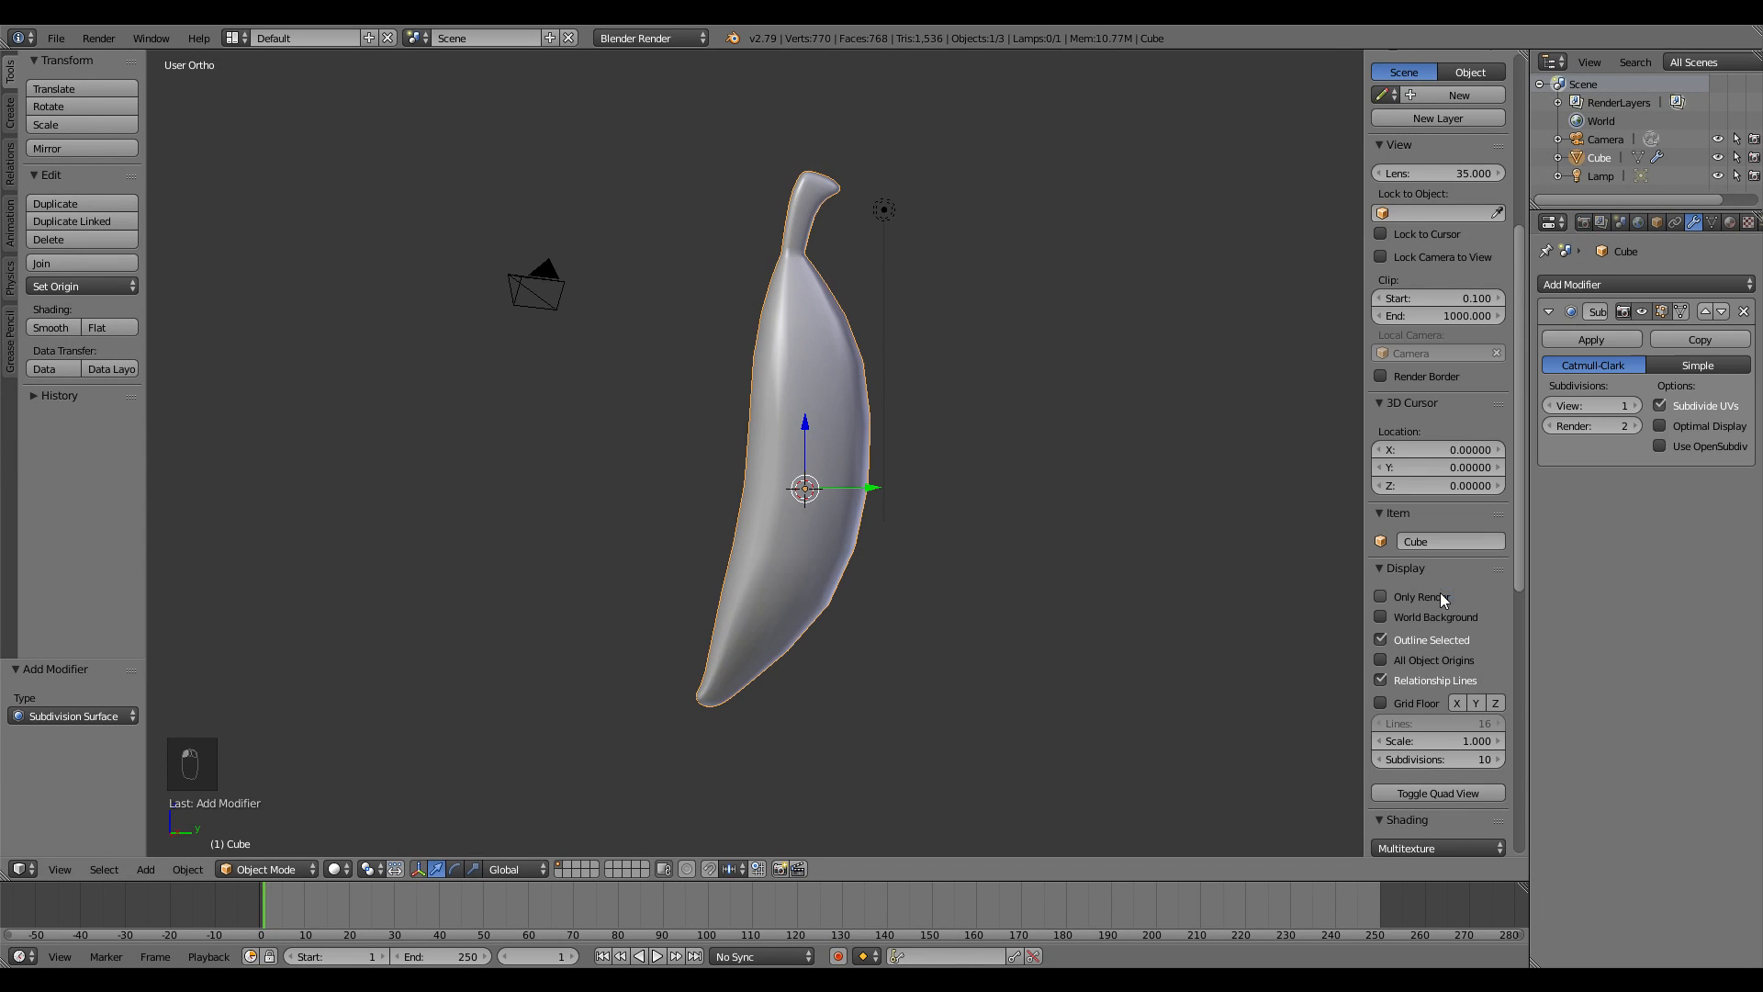
pyautogui.moveTo(729, 408)
pyautogui.mouseDown(button='middle')
pyautogui.moveTo(984, 418)
pyautogui.moveTo(714, 404)
pyautogui.mouseUp(button='middle')
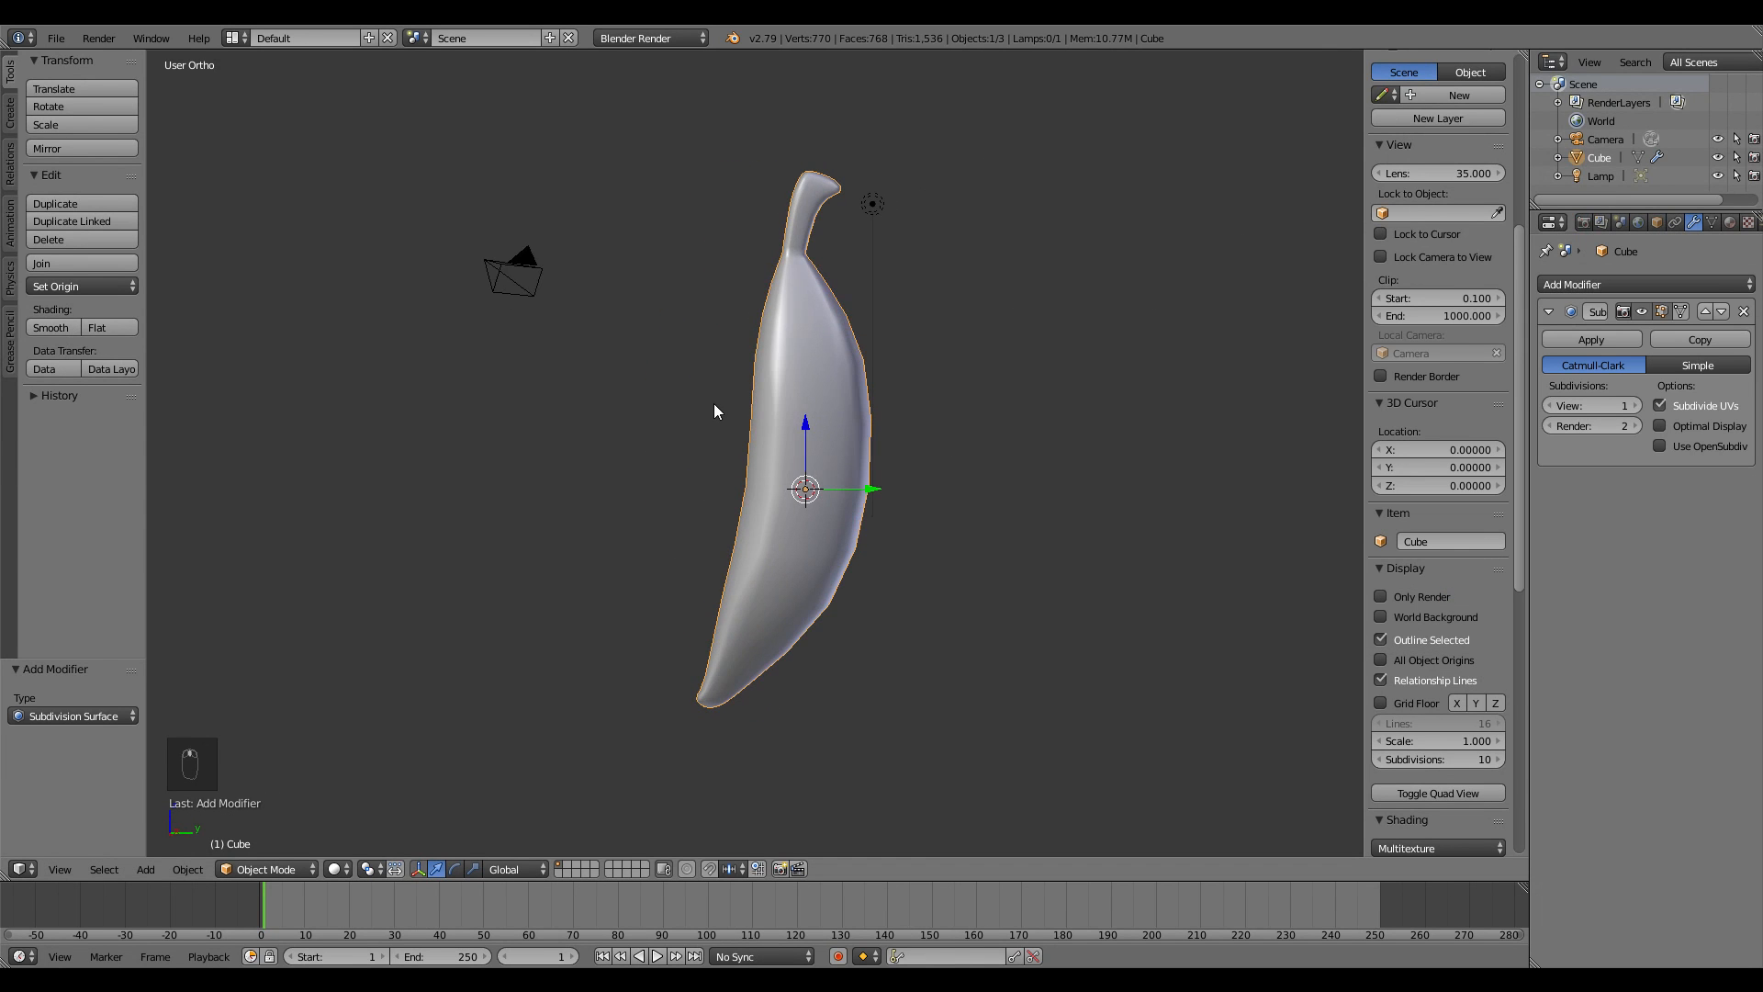
# - Select the edge loop around the lower body, shrink it, rotate it 10.2° and reposition it to refine the banana's curve
pyautogui.press('KP_3')
pyautogui.press('Tab')
pyautogui.keyDown('shift'); pyautogui.moveTo(816, 552); pyautogui.dragTo(820, 477, button='middle'); pyautogui.keyUp('shift')
pyautogui.scroll(2, 820, 478)
pyautogui.keyDown('alt'); pyautogui.rightClick(820, 560); pyautogui.keyUp('alt')
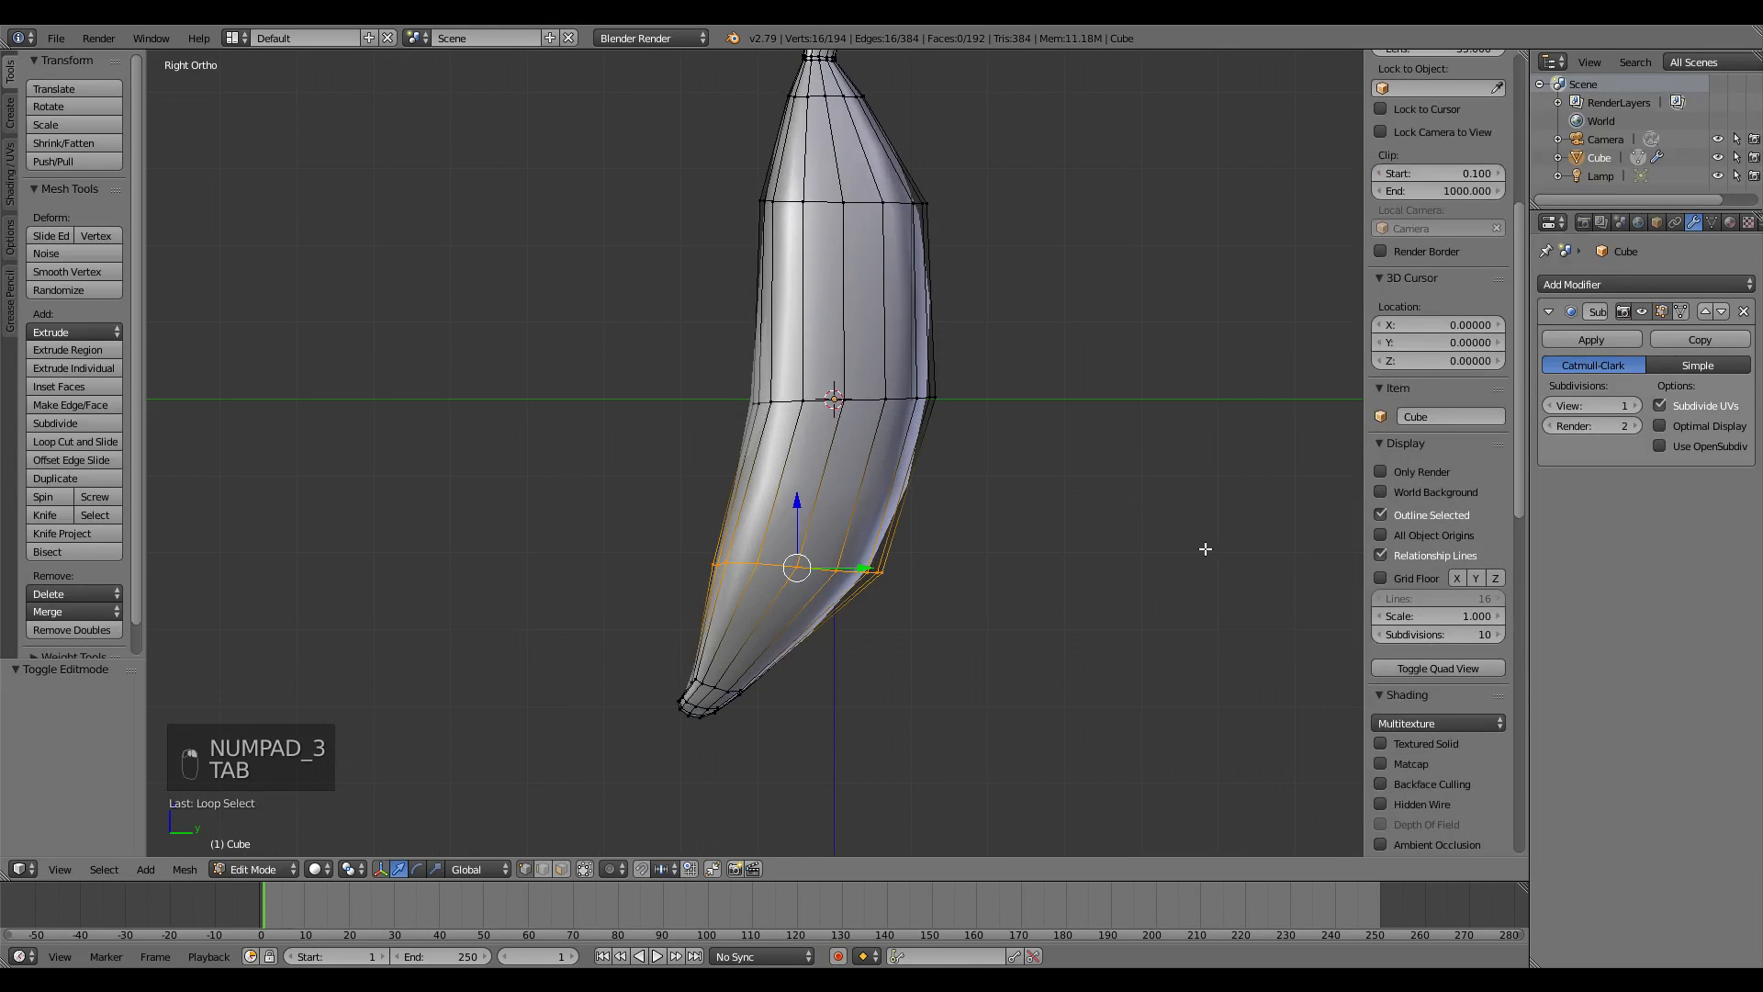
pyautogui.press('s')
pyautogui.click(1121, 537)
pyautogui.press('r')
pyautogui.click(1133, 496)
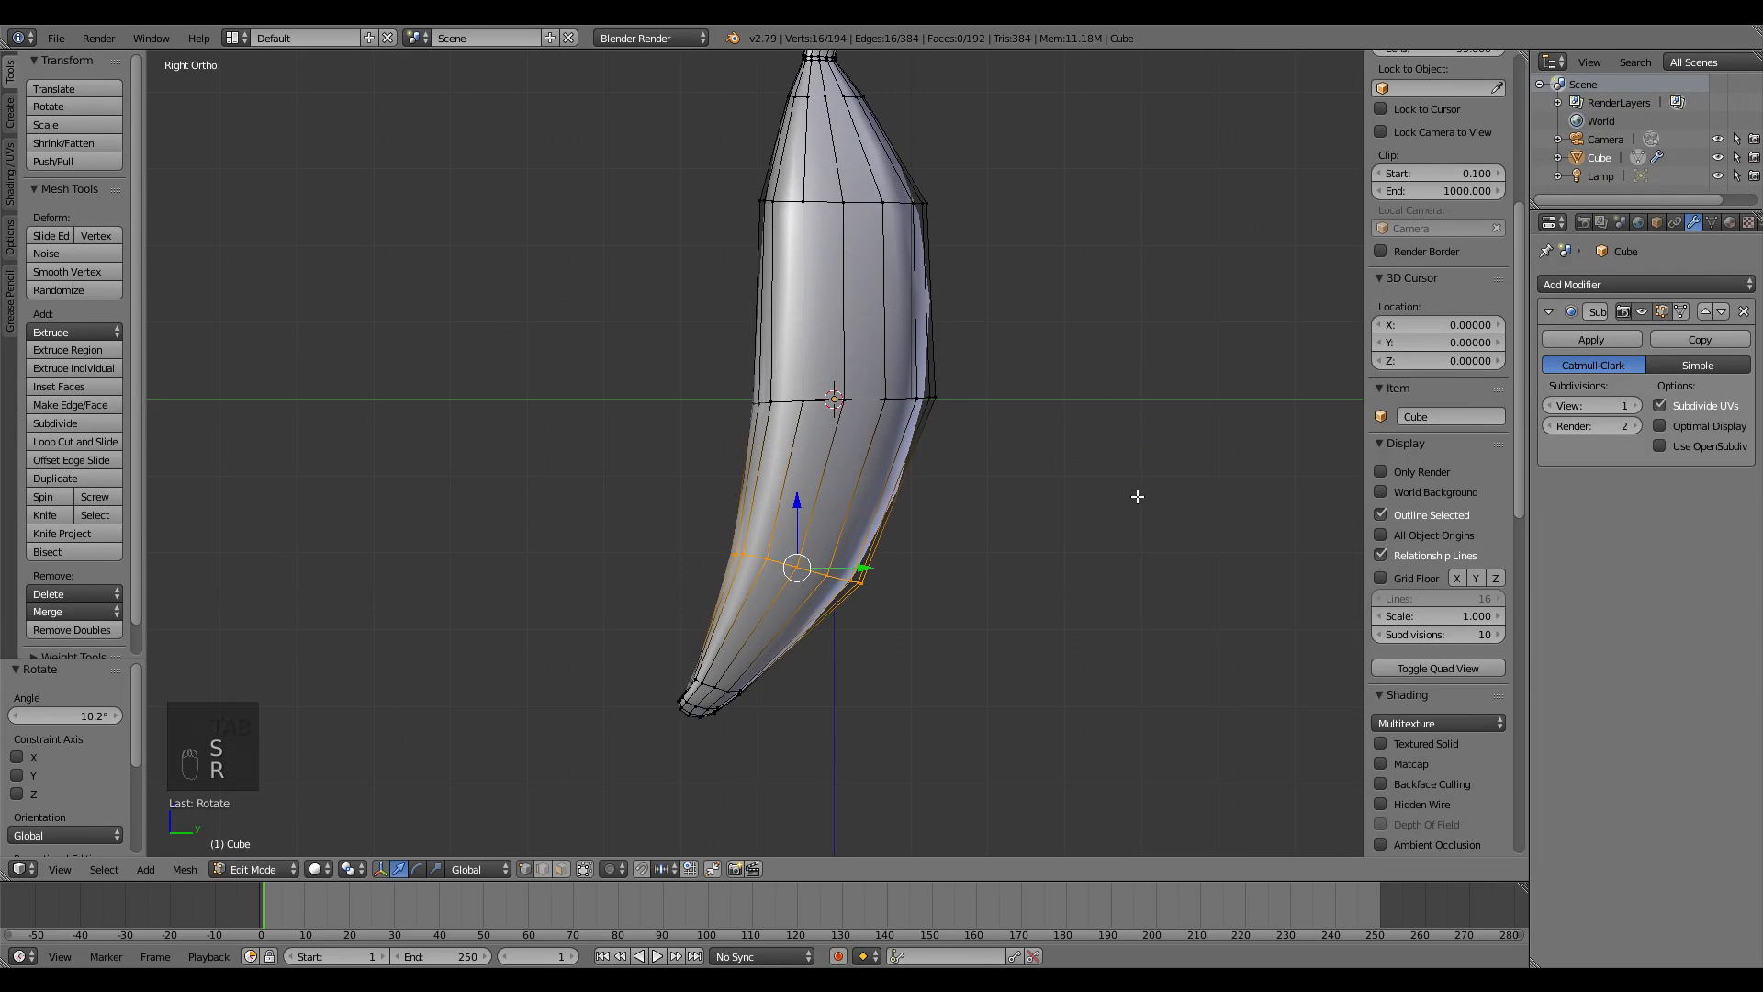
pyautogui.press('g')
pyautogui.click(1131, 490)
pyautogui.scroll(-3, 1004, 539)
pyautogui.press('a')
pyautogui.press('Tab')
# - Select the edge loop around the upper body's shoulder and move it -0.129 along Y and 0.431 along Z
pyautogui.scroll(-2, 863, 564)
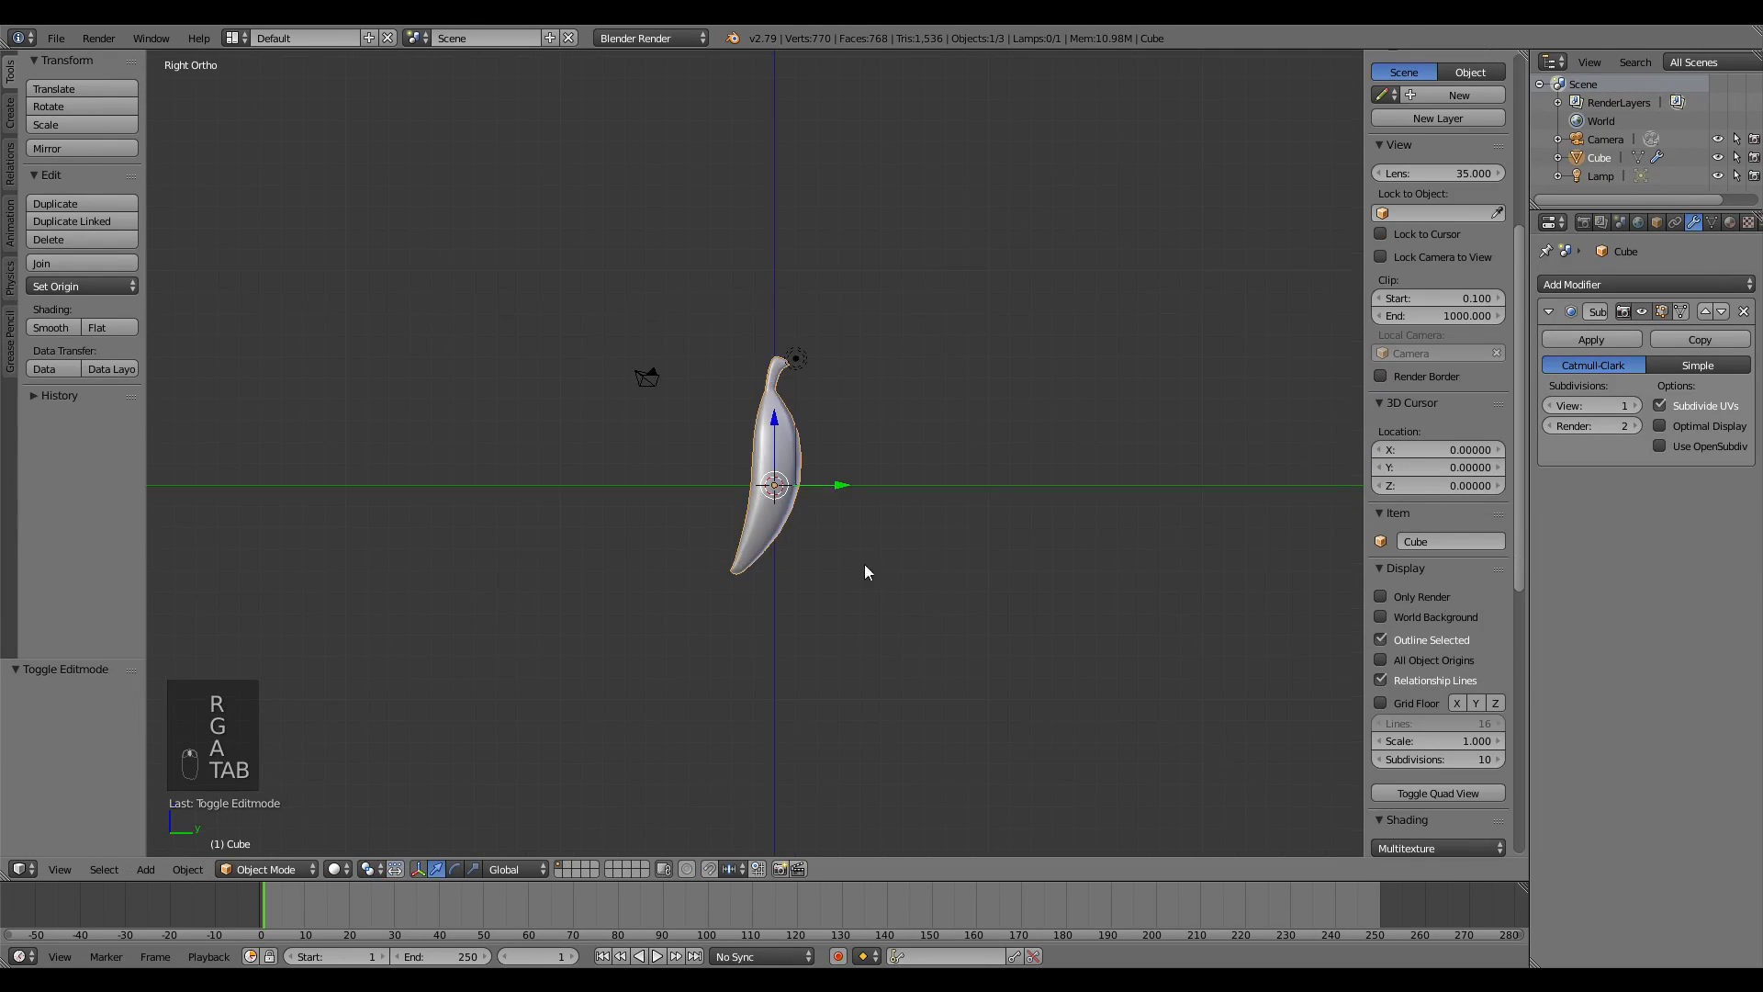
pyautogui.scroll(2, 846, 539)
pyautogui.press('Tab')
pyautogui.press('a')
pyautogui.scroll(3, 808, 496)
pyautogui.press('a')
pyautogui.scroll(-1, 857, 375)
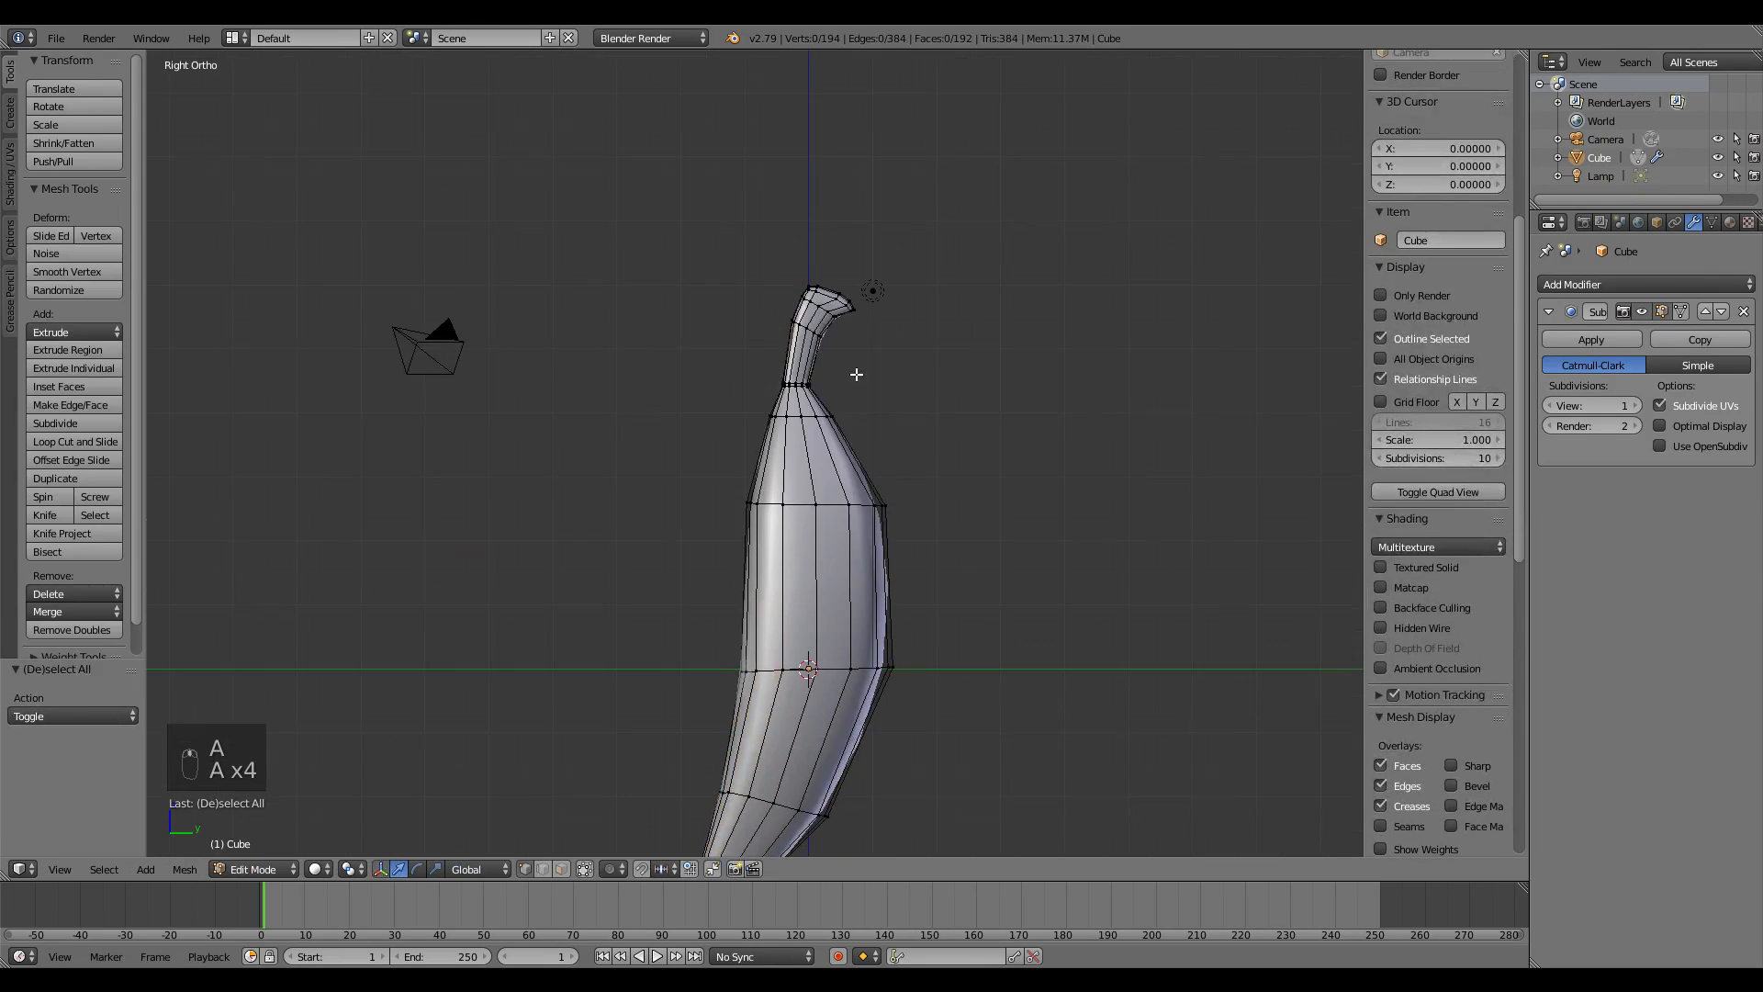
pyautogui.keyDown('alt'); pyautogui.rightClick(821, 496); pyautogui.keyUp('alt')
pyautogui.press('g')
pyautogui.click(968, 488)
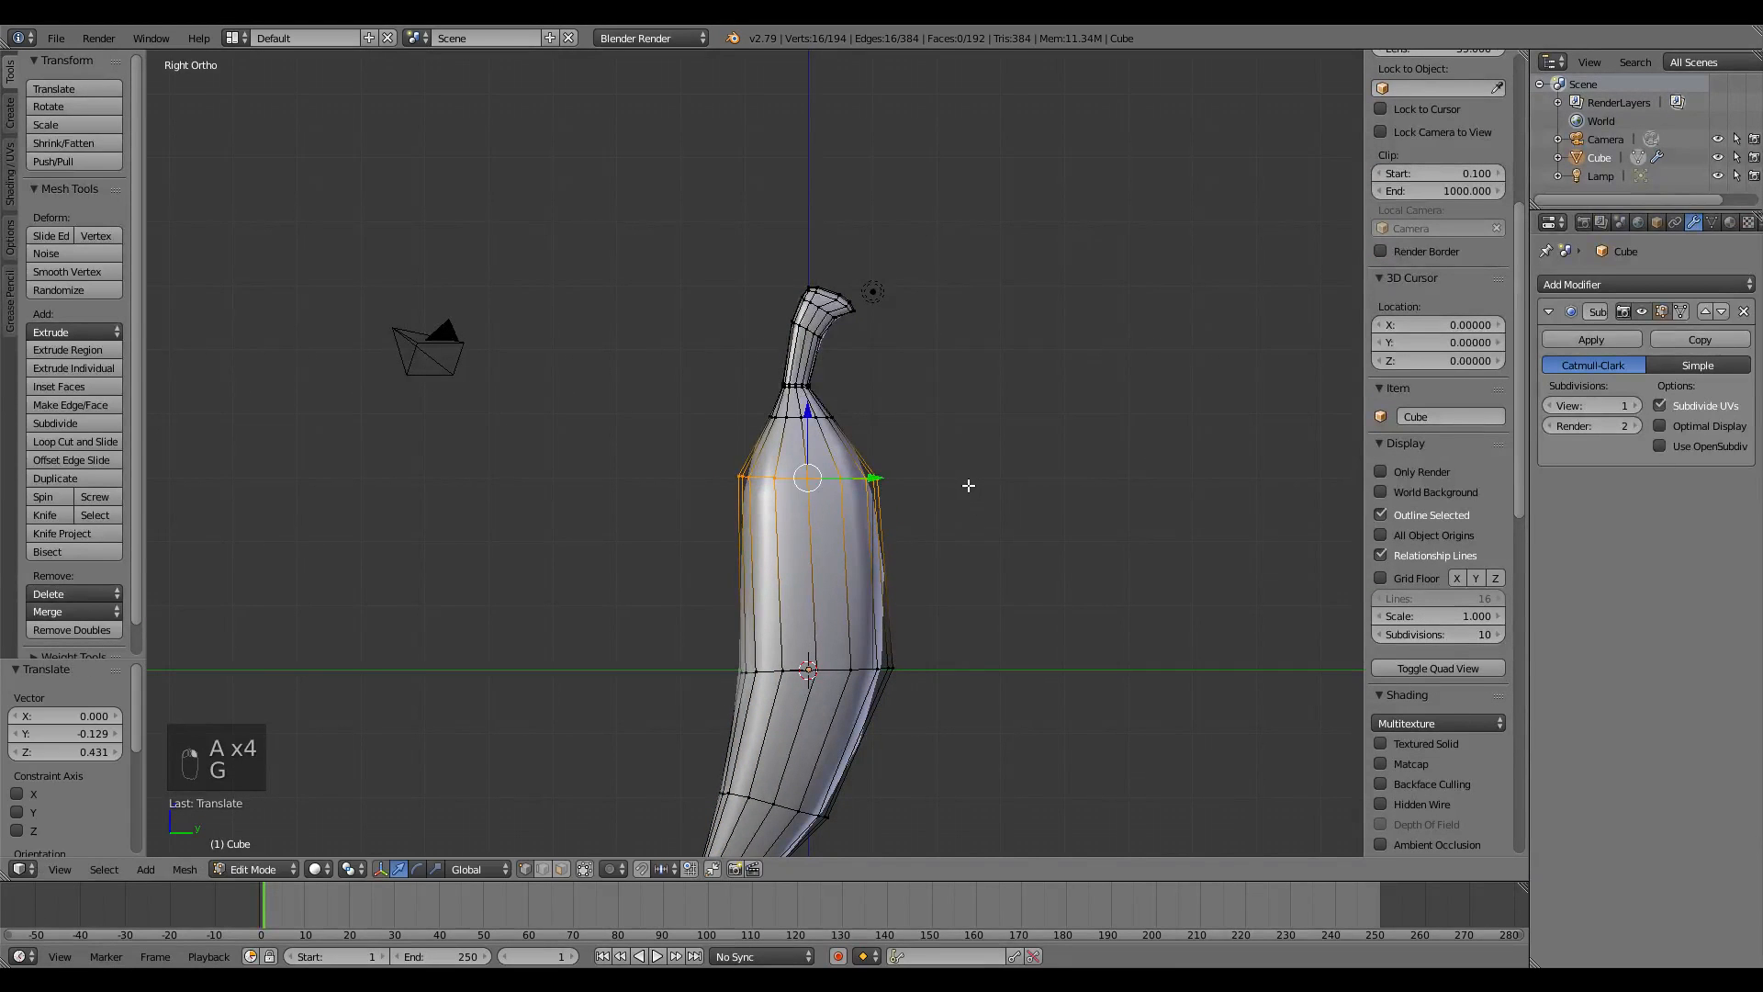
# - Rotate the upper shoulder edge loop slightly and move it -0.057 along Y and 0.187 along Z
pyautogui.press('r')
pyautogui.click(1000, 470)
pyautogui.press('g')
pyautogui.click(992, 456)
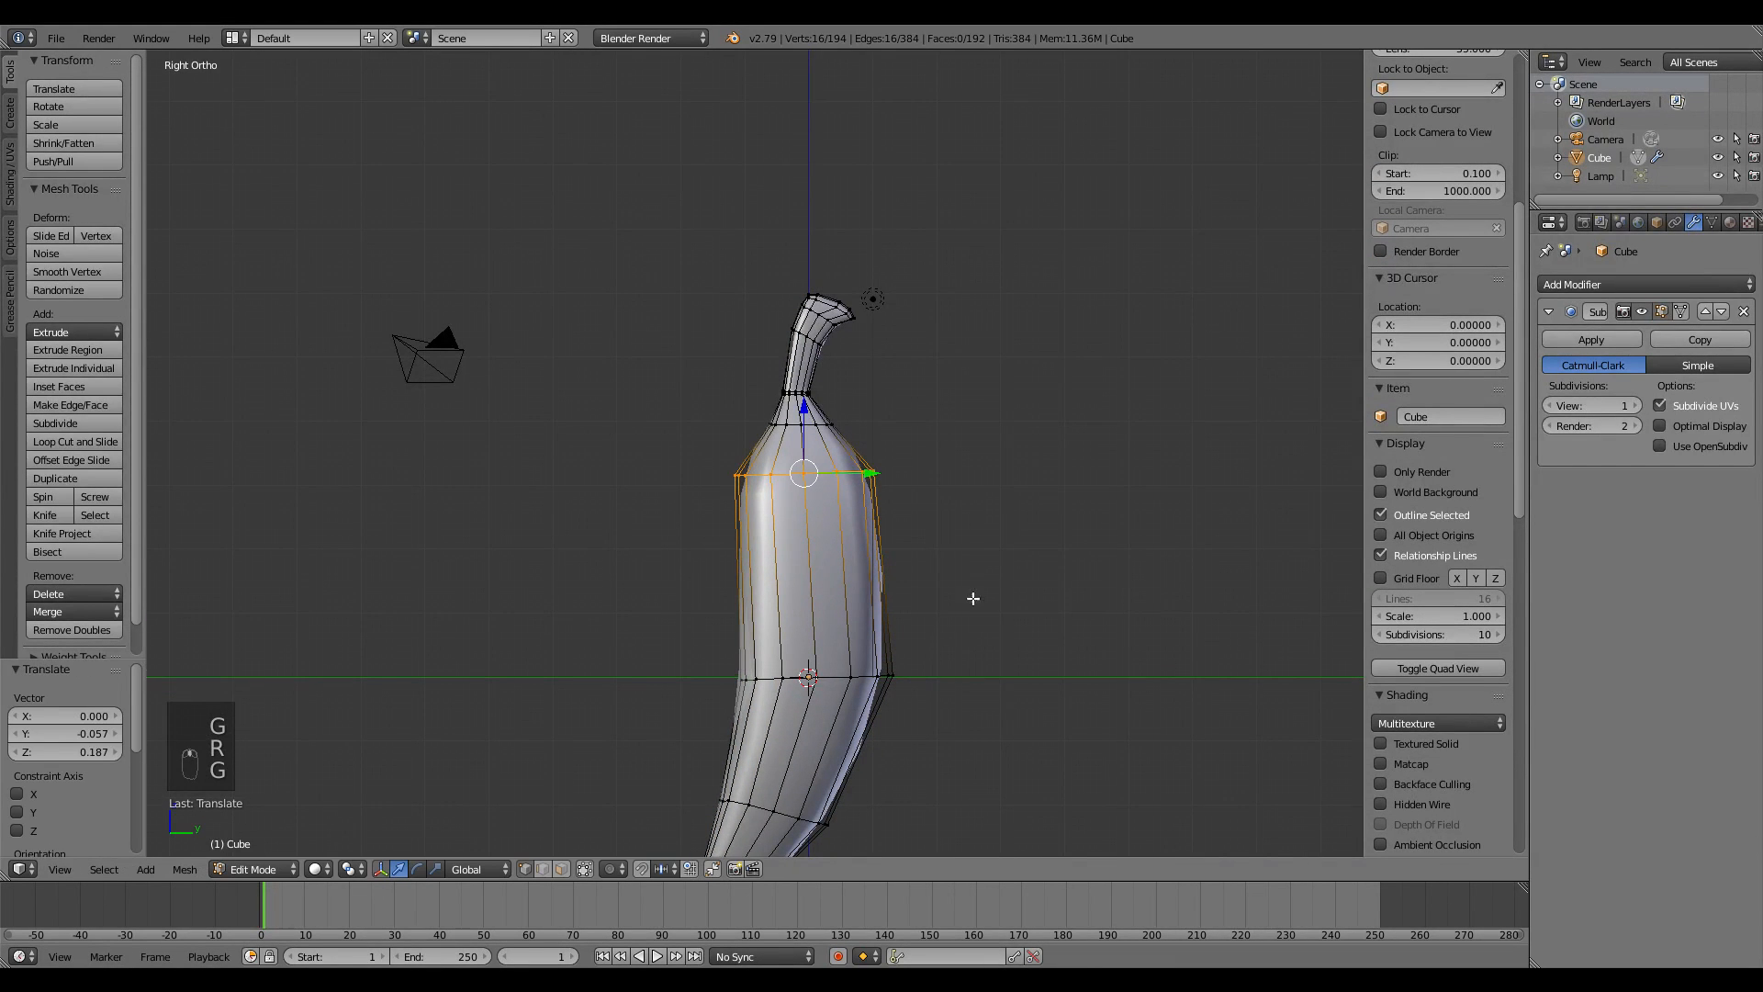
# - Select the edge loop around the lower body, enlarge it slightly and reposition it
pyautogui.keyDown('shift'); pyautogui.moveTo(973, 598); pyautogui.dragTo(966, 455, button='middle'); pyautogui.keyUp('shift')
pyautogui.press('a')
pyautogui.click(976, 437)
pyautogui.moveTo(885, 613); pyautogui.dragTo(709, 678)
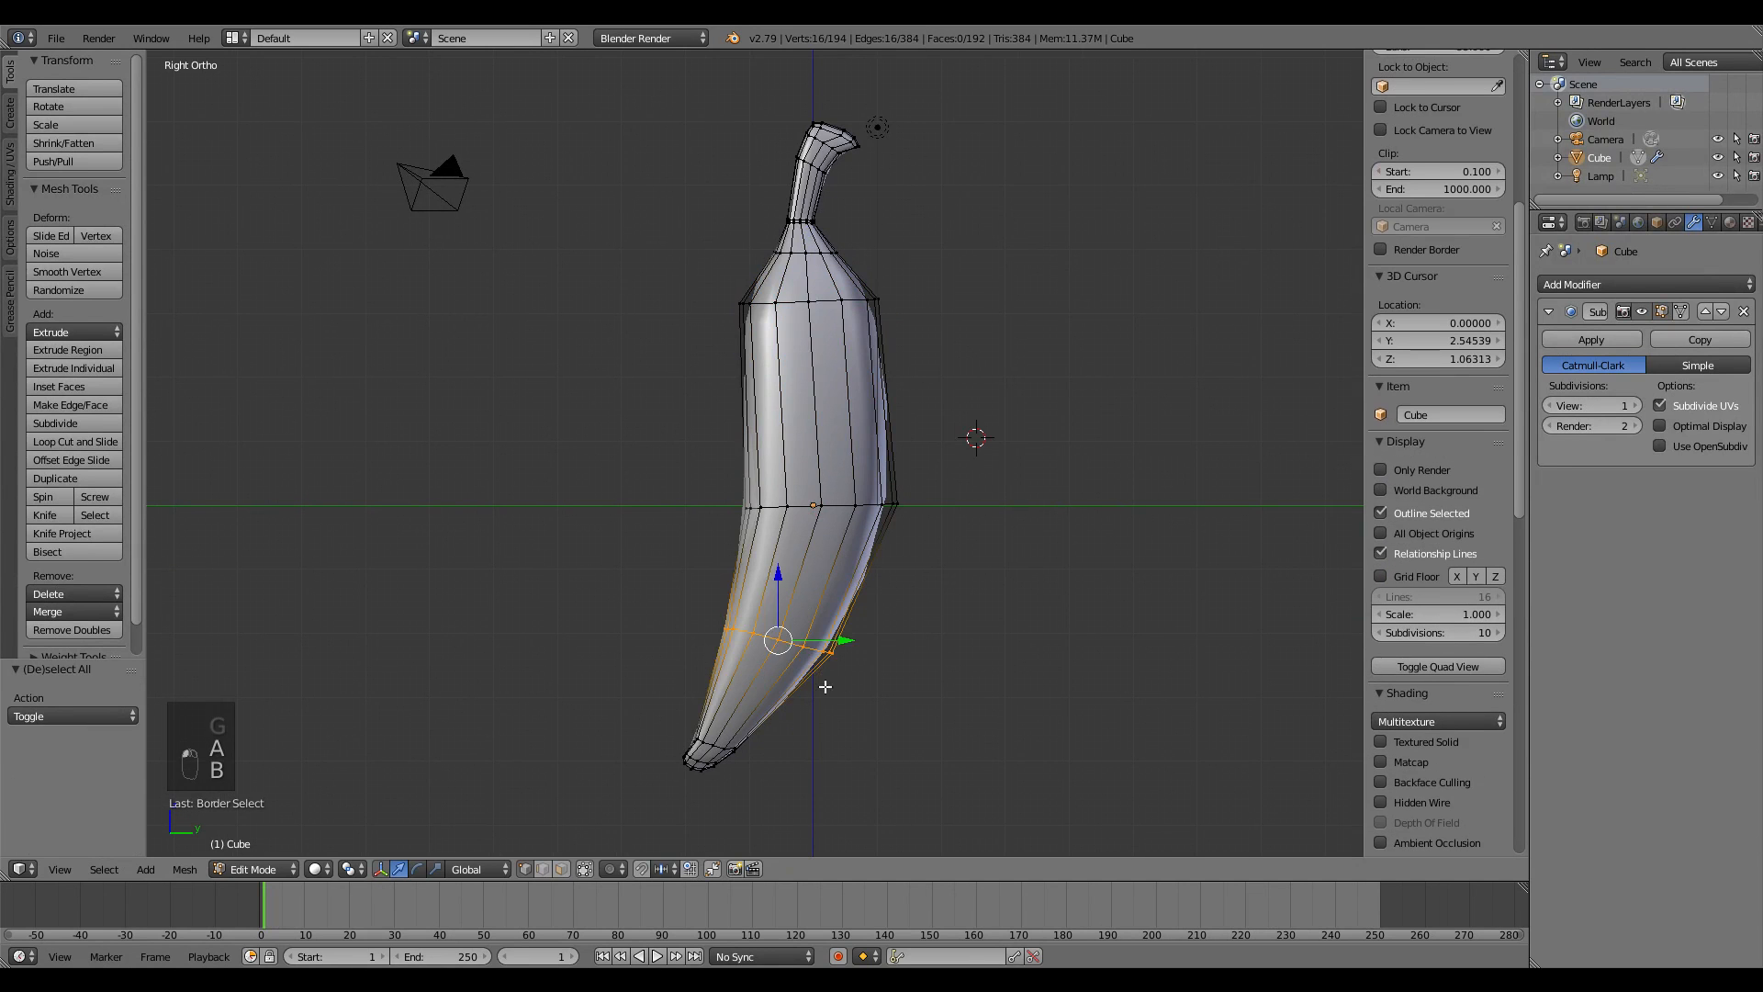
pyautogui.press('s')
pyautogui.click(834, 689)
pyautogui.press('g')
# - Select the banana's lower half from the middle loop down, rotate it -7.26° and shift it about 0.40 along Y
pyautogui.press('a')
pyautogui.press('c')
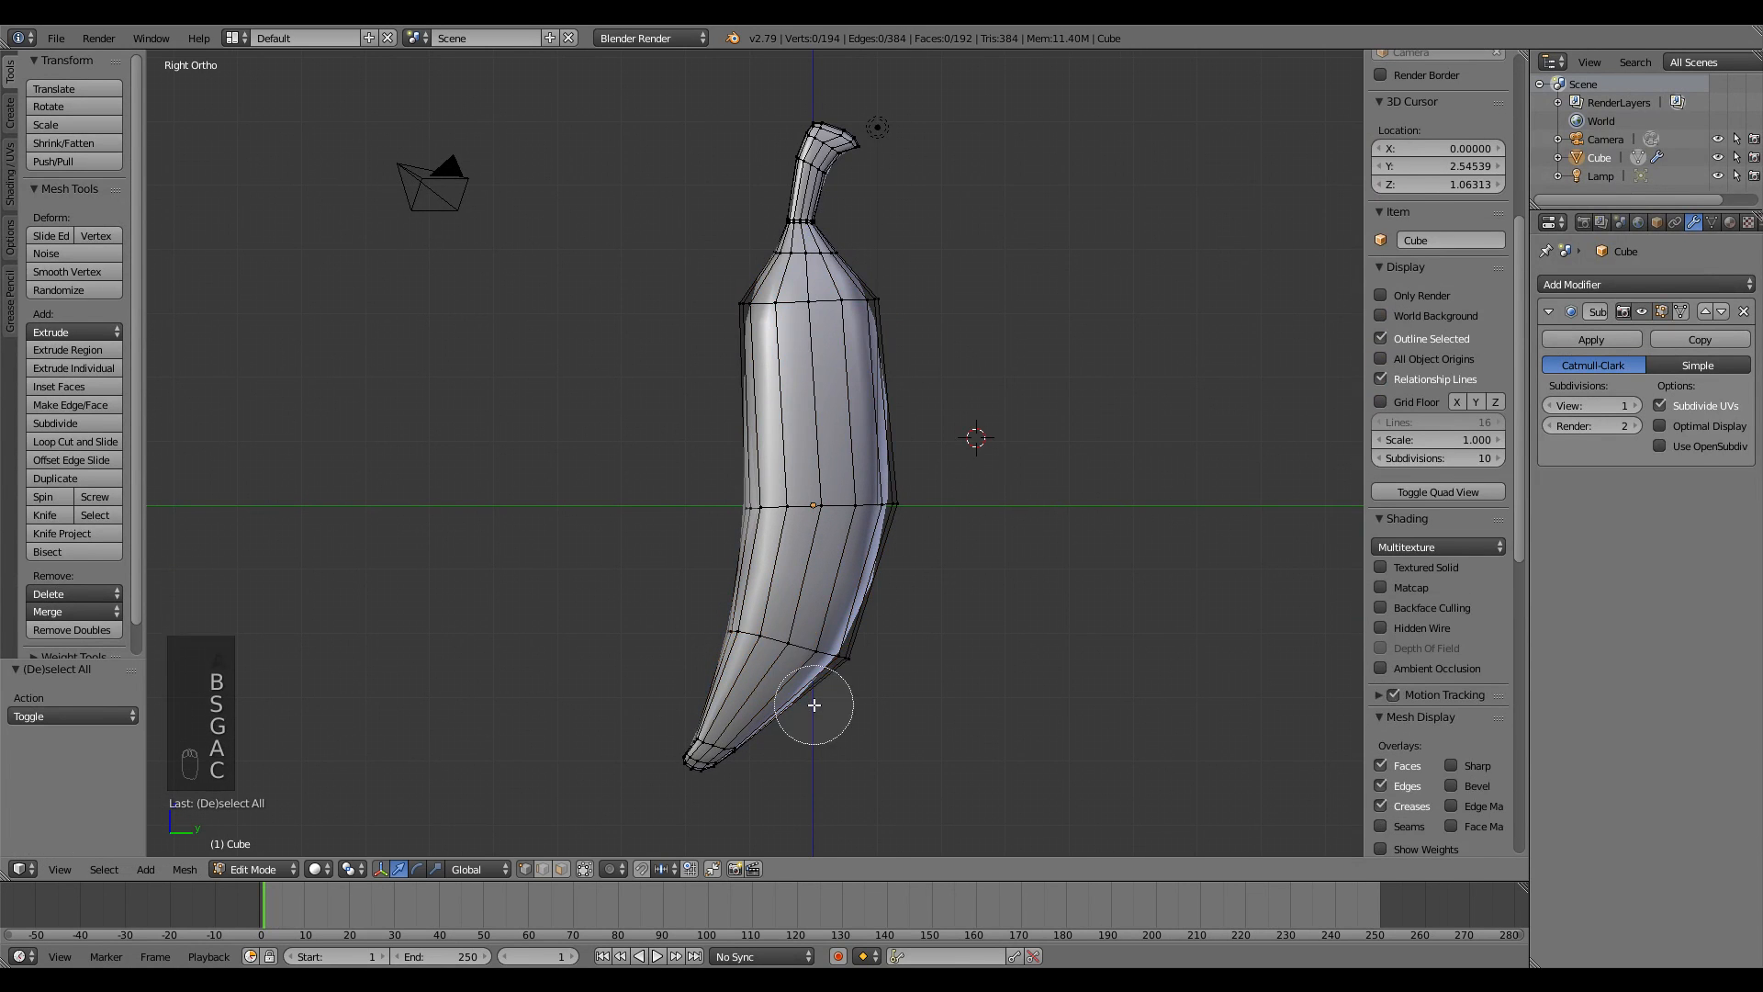
pyautogui.scroll(-15, 814, 708)
pyautogui.click(779, 659)
pyautogui.rightClick(782, 662)
pyautogui.press('g')
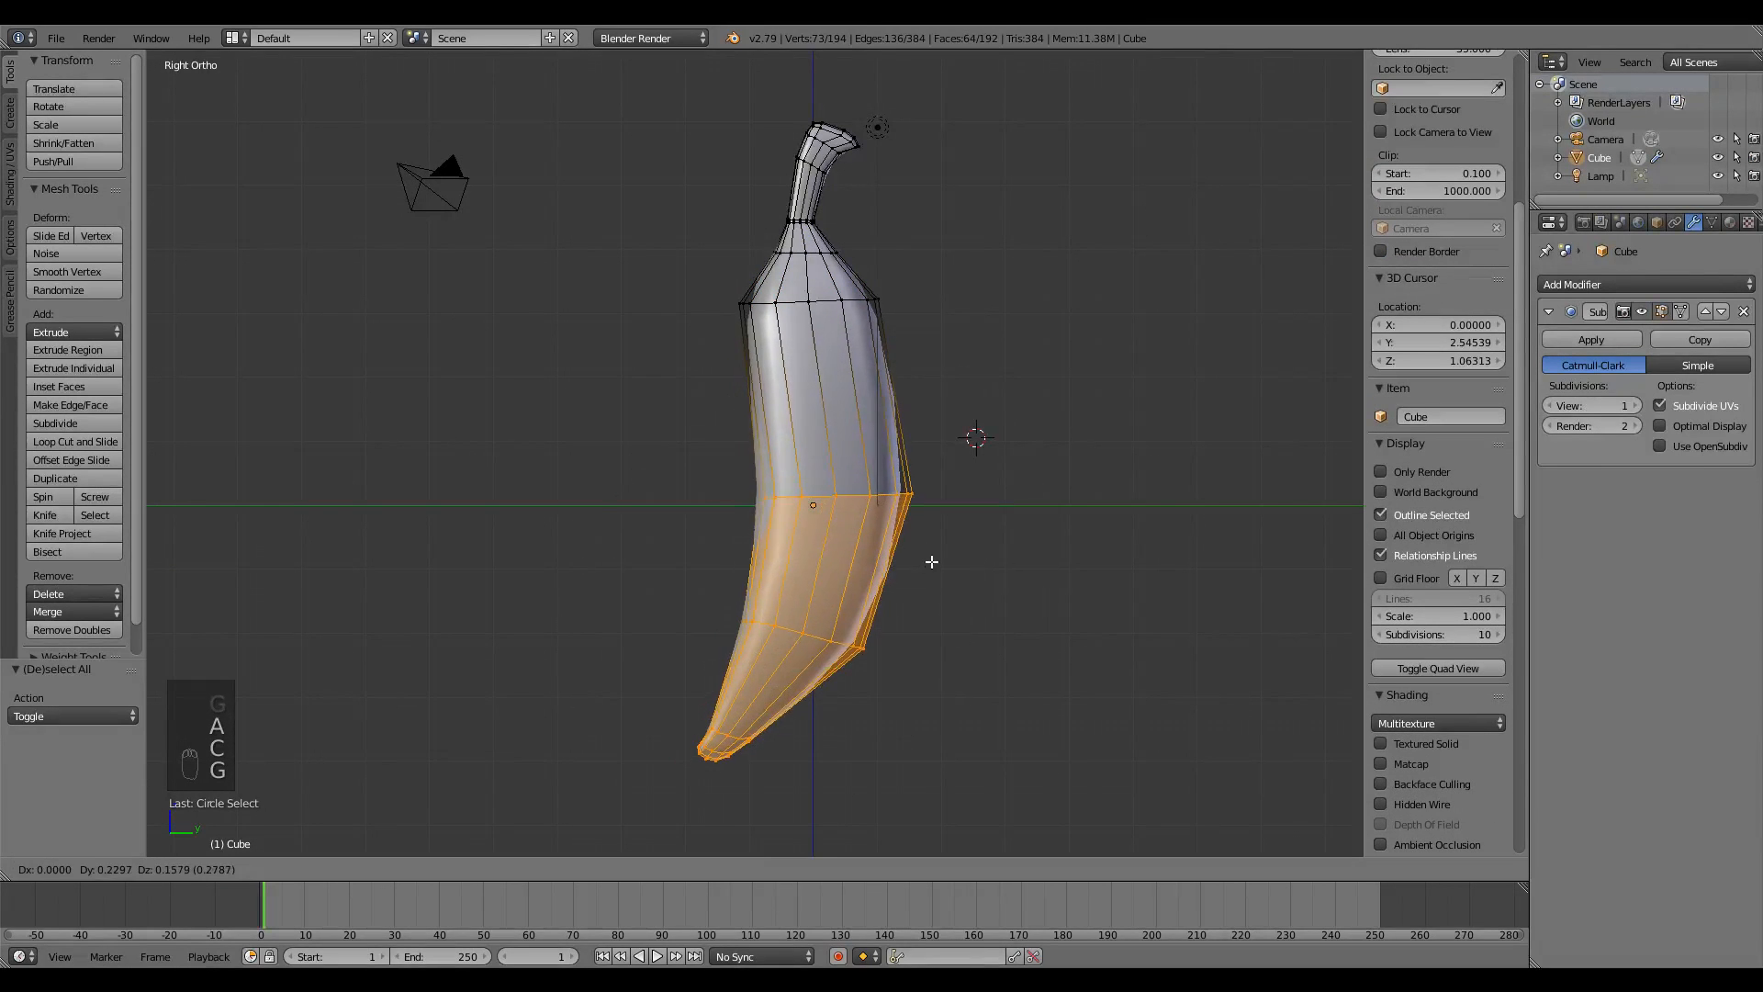
pyautogui.click(925, 543)
pyautogui.press('r')
pyautogui.click(982, 441)
pyautogui.press('g')
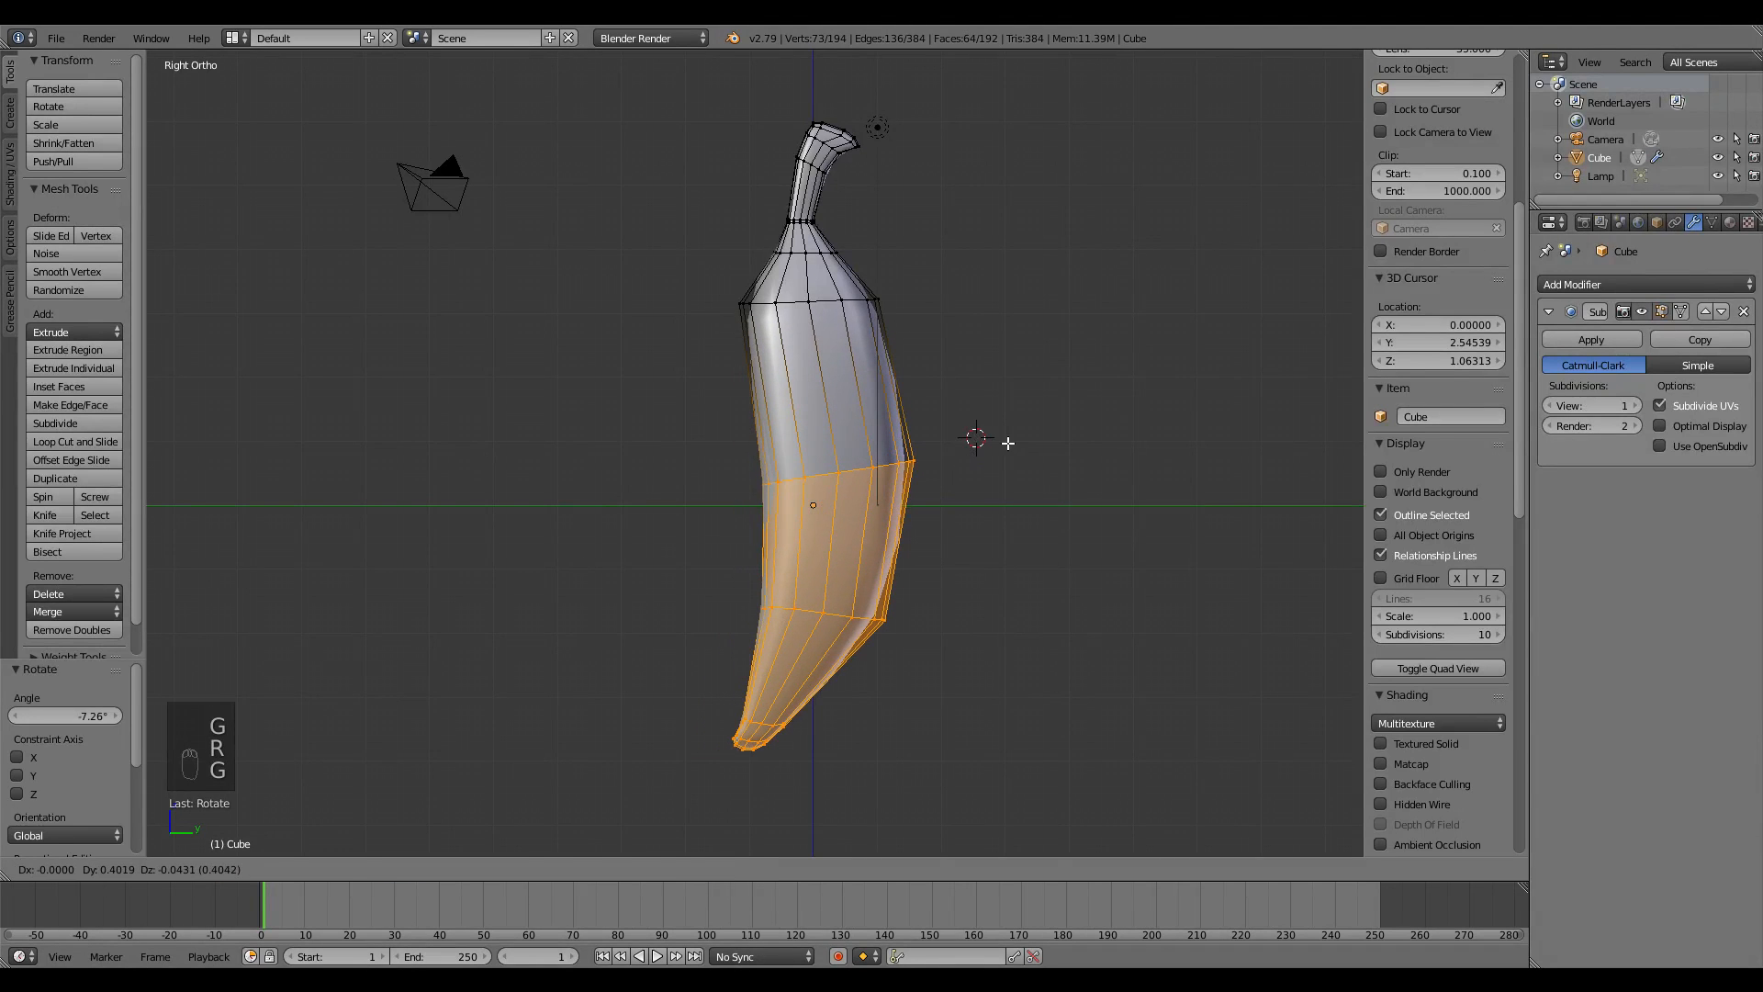
pyautogui.click(1005, 441)
# - Select the stem and its base, rotate them -14.2° and reposition them over the body
pyautogui.press('a')
pyautogui.press('c')
pyautogui.click(808, 101)
pyautogui.rightClick(836, 131)
pyautogui.keyDown('shift'); pyautogui.moveTo(1009, 266); pyautogui.dragTo(1033, 359, button='middle'); pyautogui.keyUp('shift')
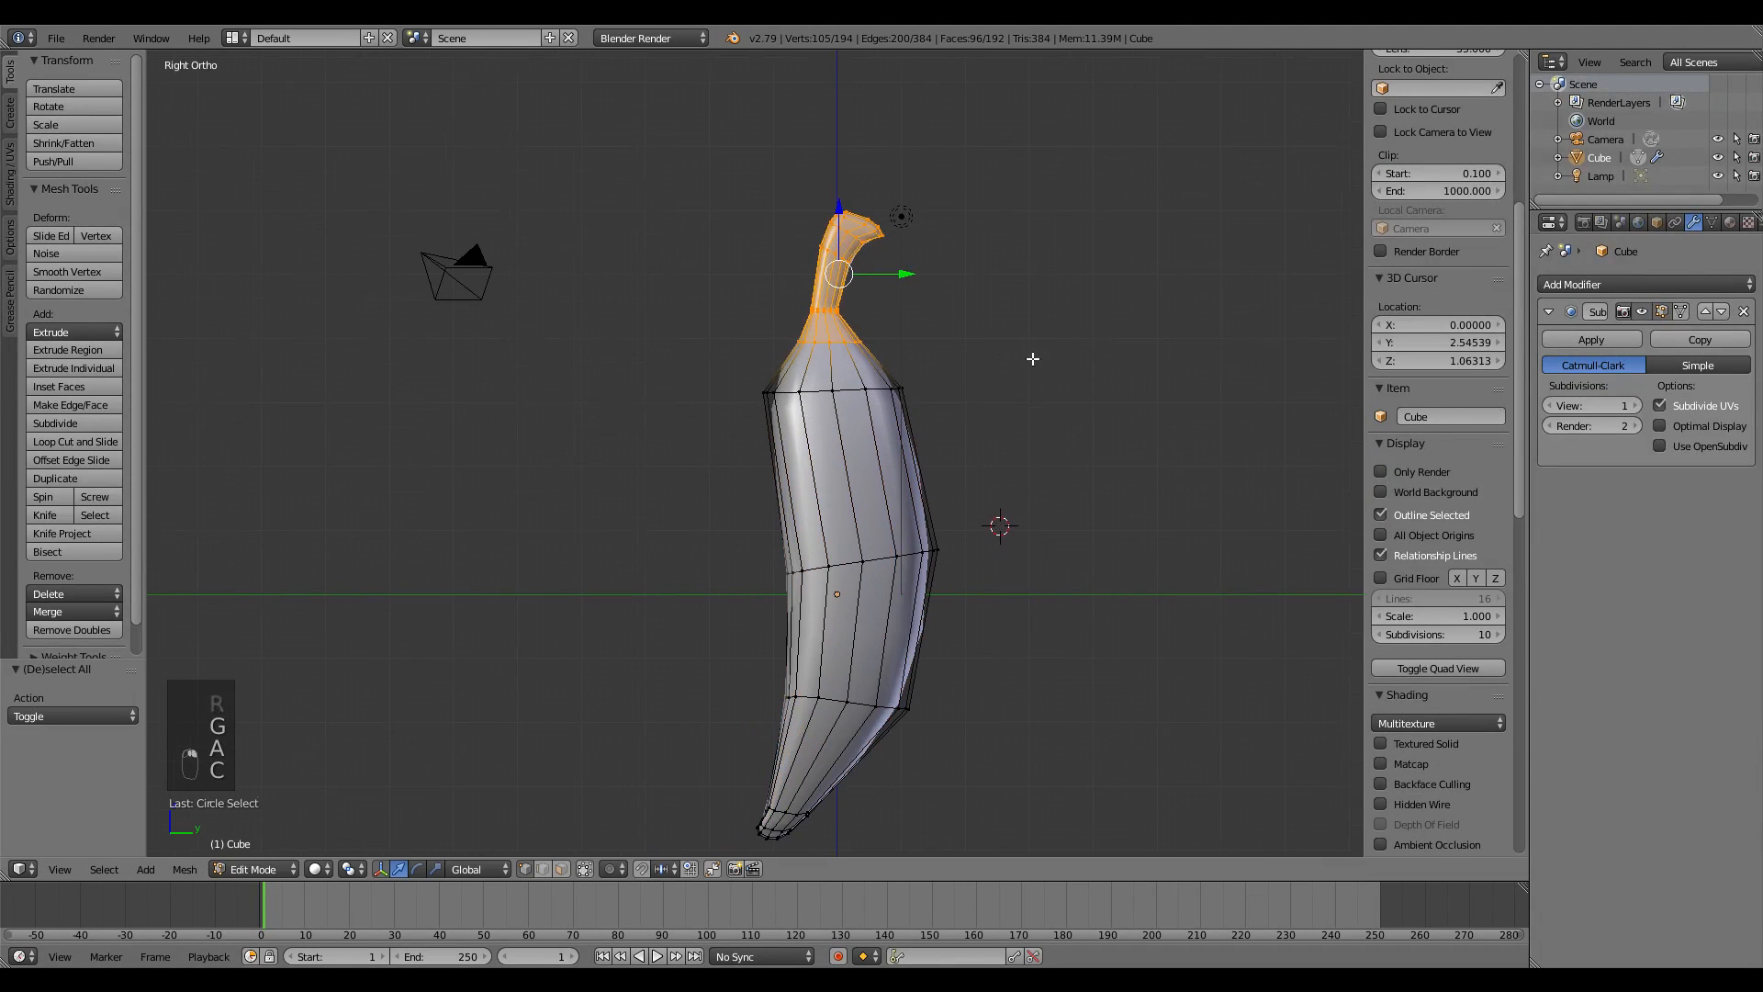
pyautogui.press('g')
pyautogui.click(1019, 359)
pyautogui.press('r')
pyautogui.click(995, 214)
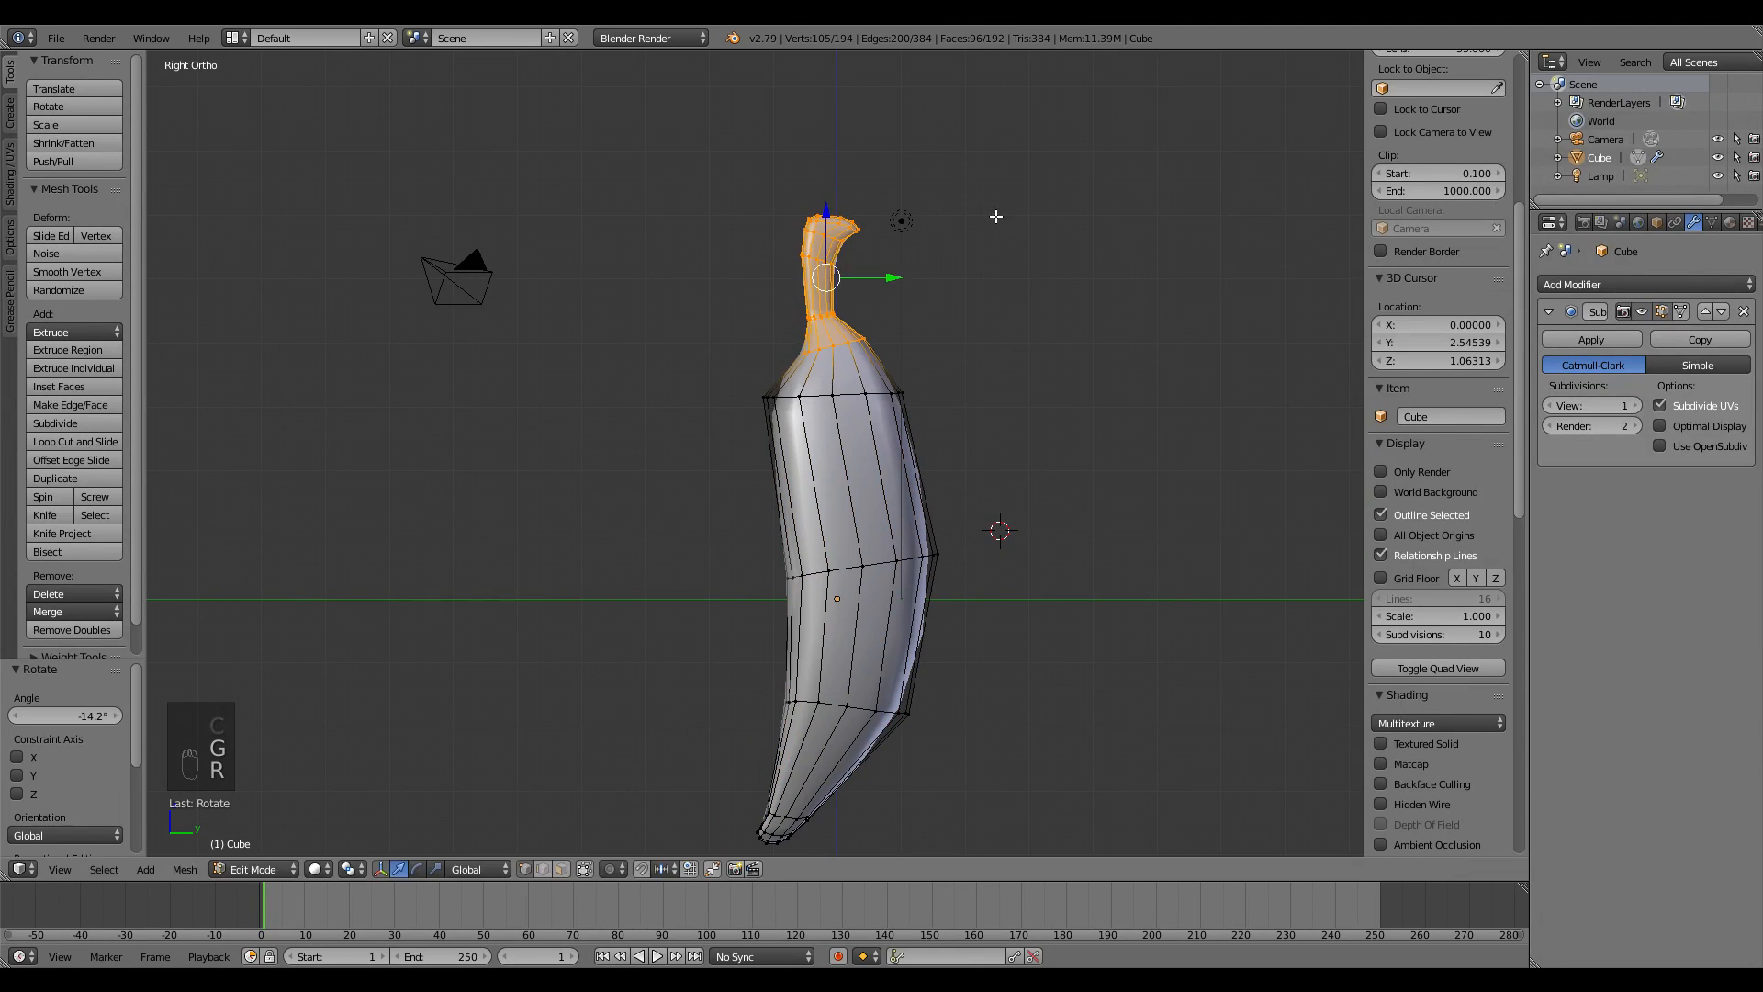
pyautogui.press('g')
pyautogui.click(976, 220)
# - Select the tapered tip section and move it about -0.27 along Y and -1.03 along Z to lengthen the banana
pyautogui.press('Tab')
pyautogui.scroll(-3, 937, 505)
pyautogui.moveTo(938, 504); pyautogui.dragTo(1105, 589, button='middle')
pyautogui.press('Tab')
pyautogui.press('KP_3')
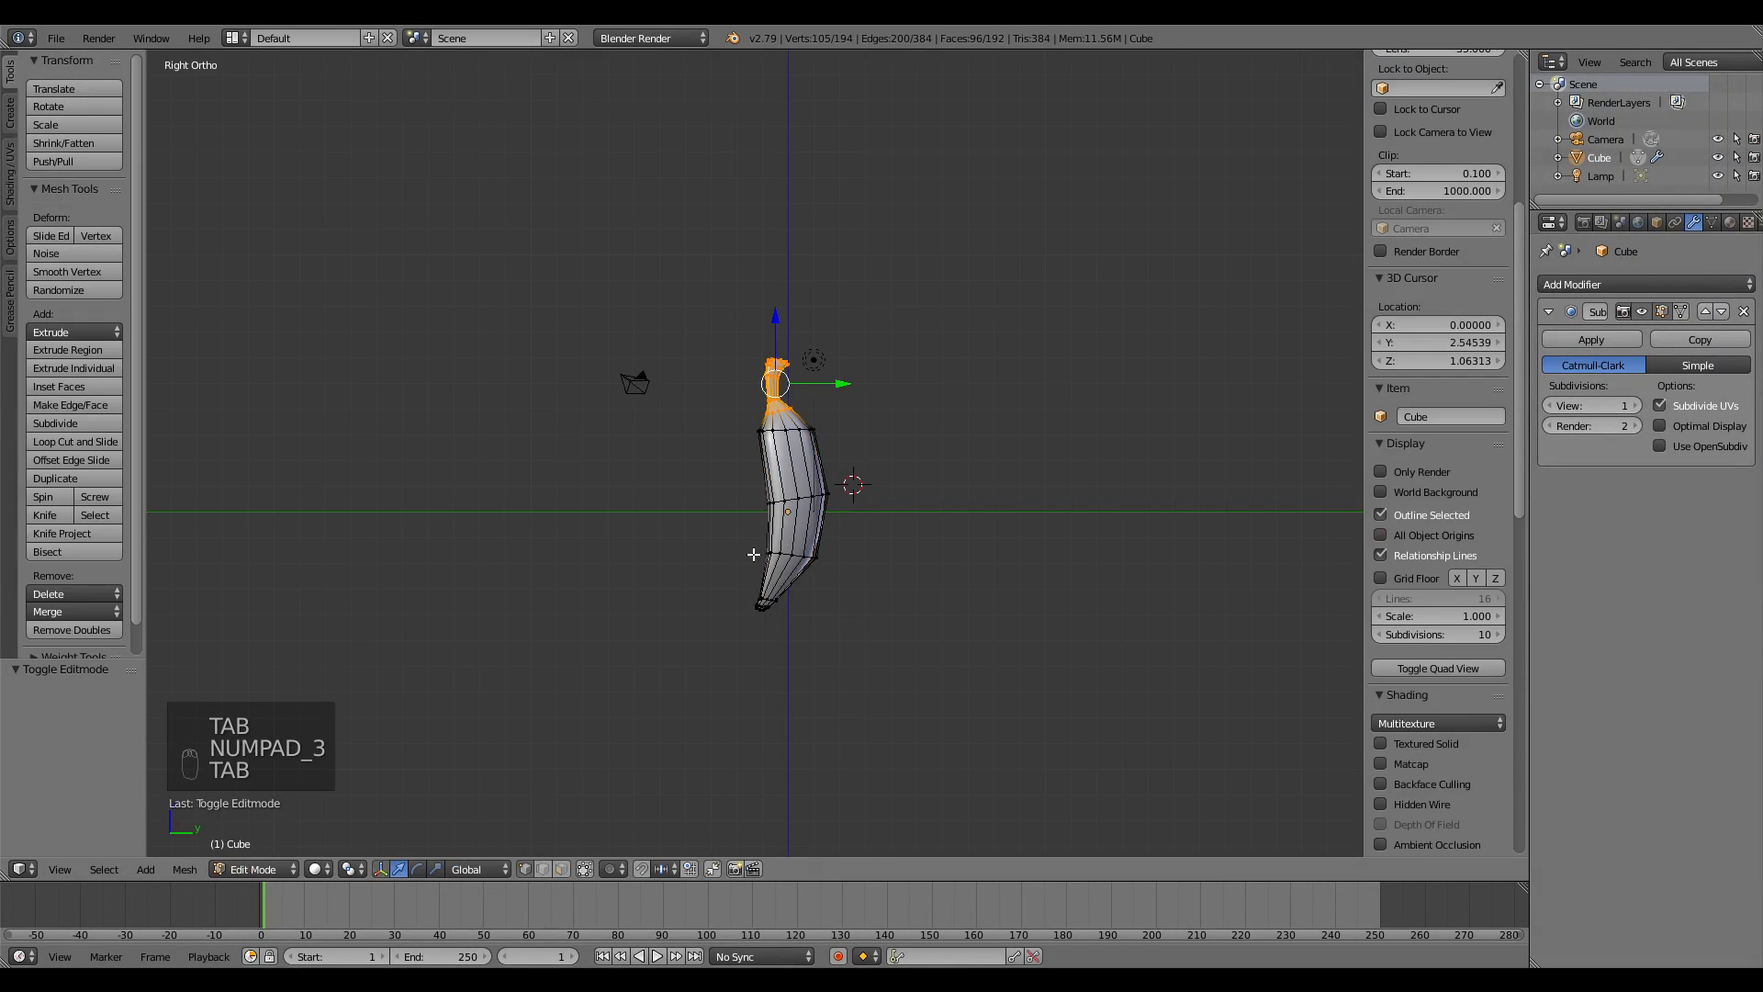
pyautogui.press('a')
pyautogui.press('a')
pyautogui.press('c')
pyautogui.scroll(6, 813, 707)
pyautogui.click(815, 693)
pyautogui.rightClick(814, 693)
pyautogui.press('g')
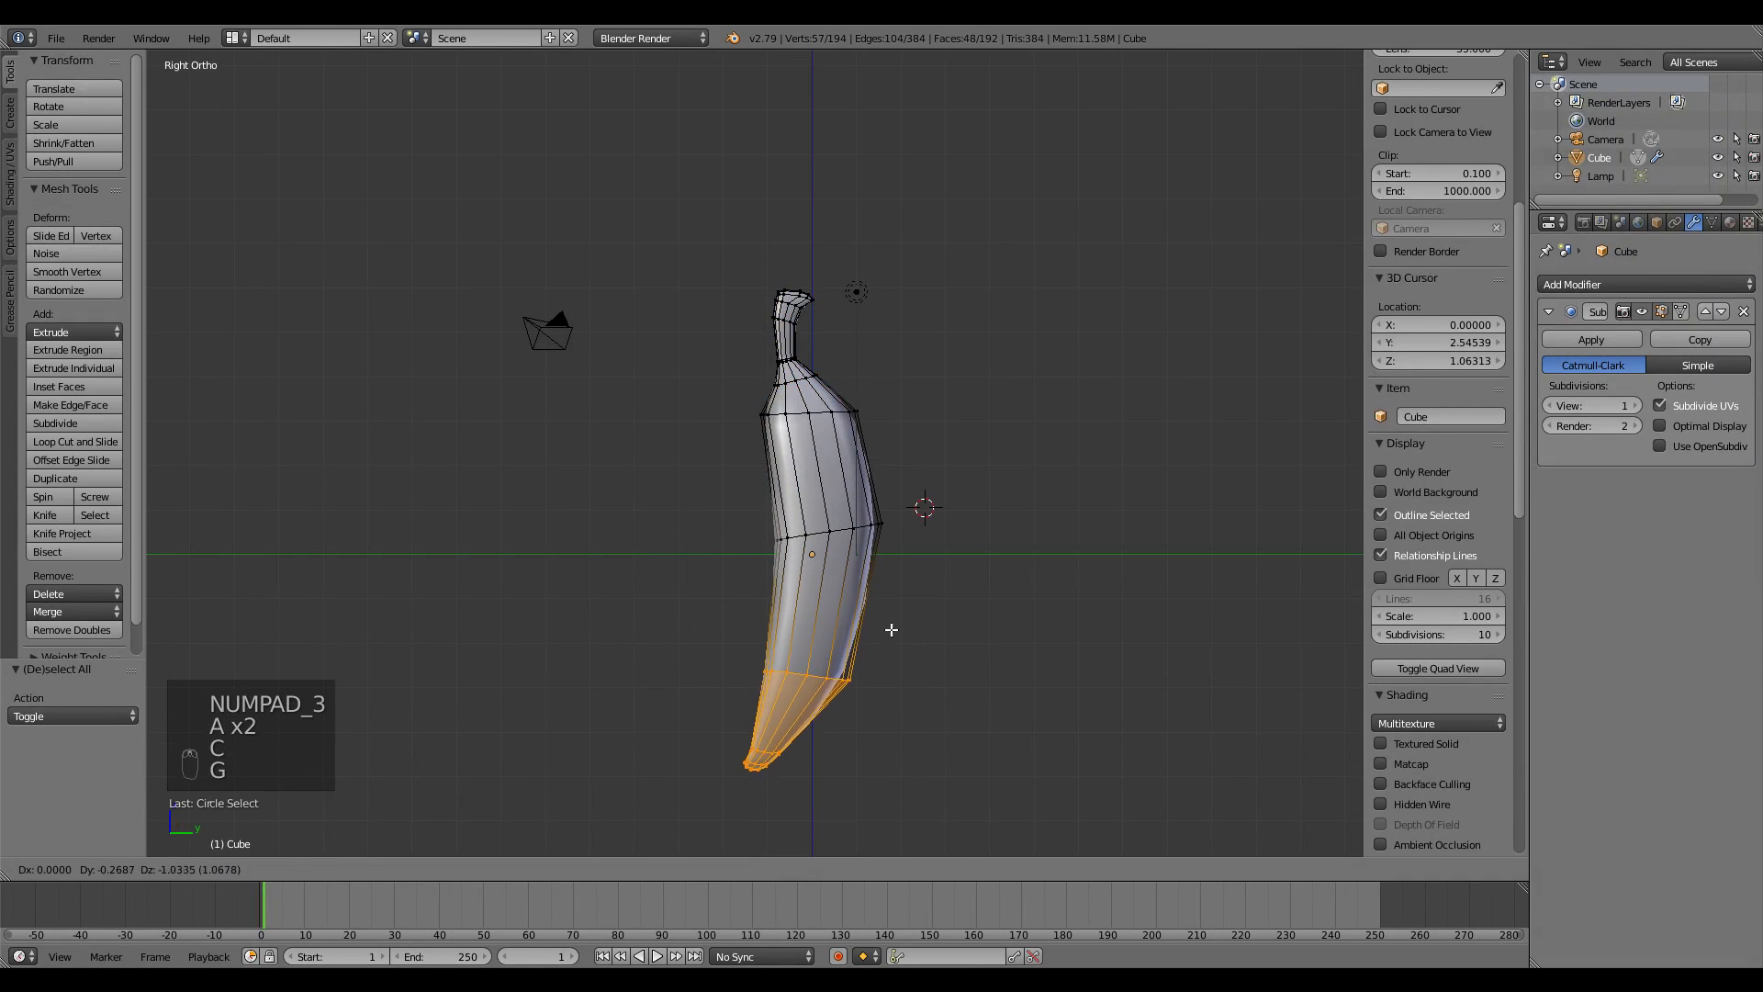
pyautogui.click(891, 631)
# - Select only the edge loop above the tapered end and move it upward to even out the spacing
pyautogui.keyDown('shift'); pyautogui.moveTo(892, 608); pyautogui.dragTo(899, 501, button='middle'); pyautogui.keyUp('shift')
pyautogui.press('a')
pyautogui.press('c')
pyautogui.scroll(6, 817, 557)
pyautogui.moveTo(756, 563); pyautogui.dragTo(838, 580)
pyautogui.rightClick(837, 580)
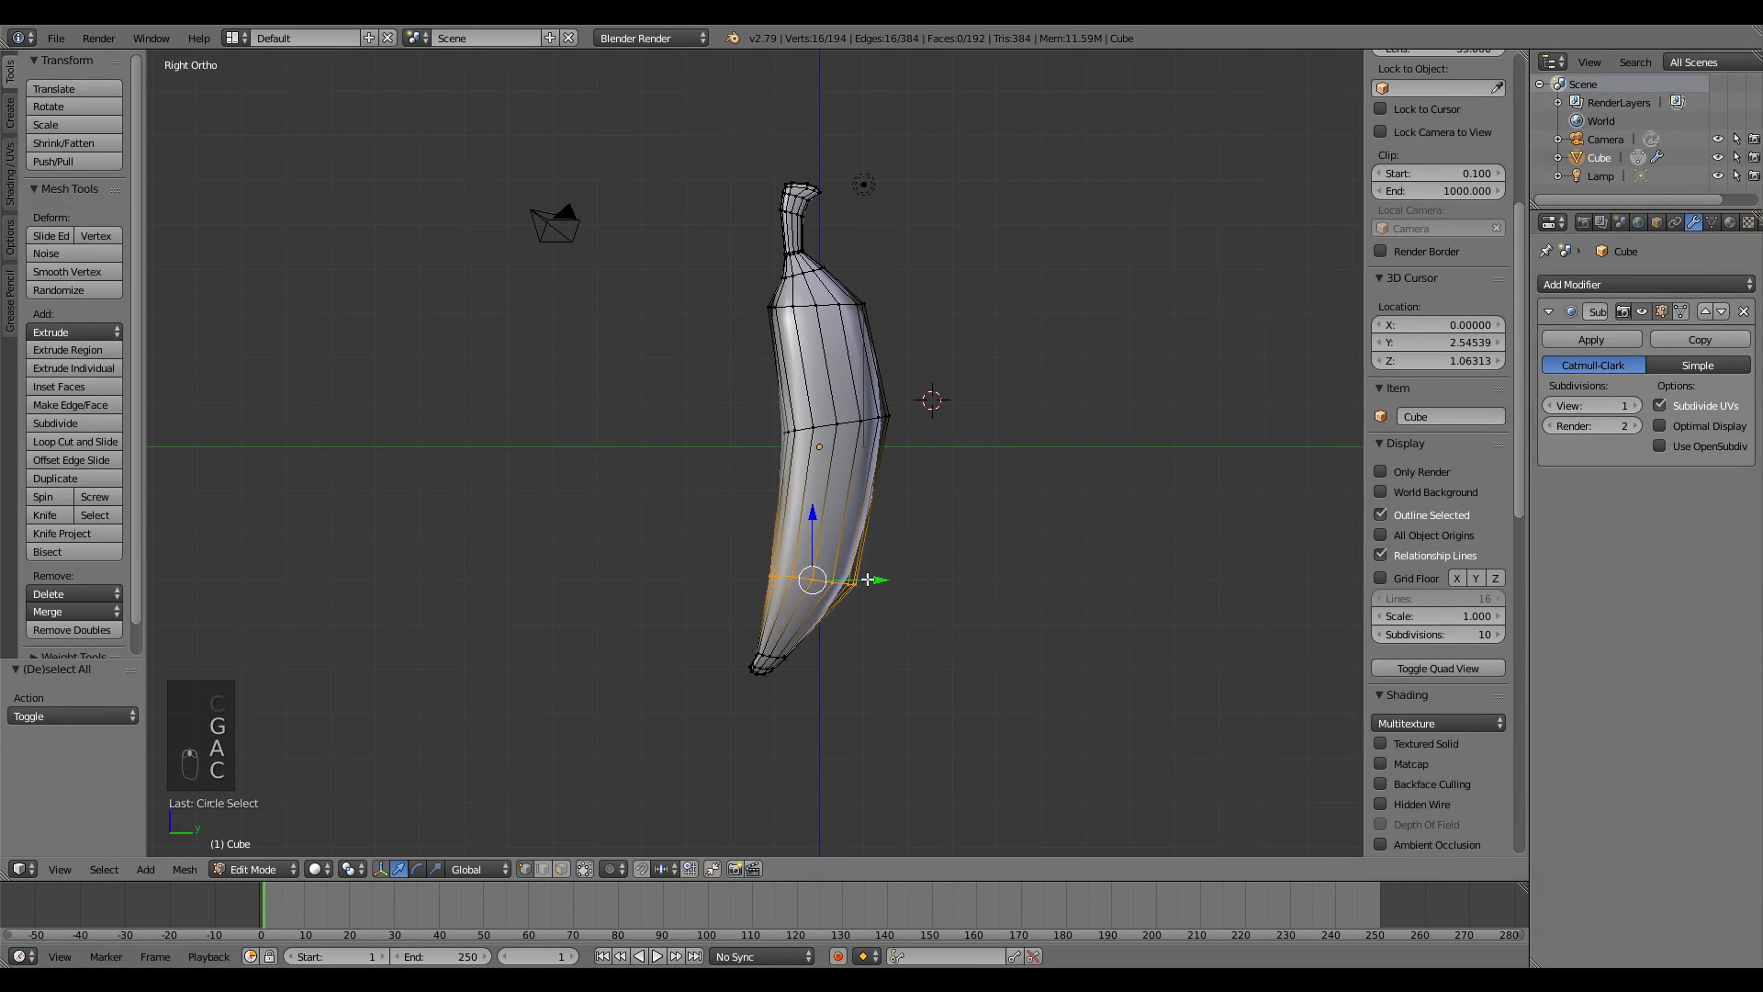
pyautogui.press('g')
pyautogui.click(870, 547)
# - Select the middle edge loop, rotate it level and move it -0.103 along Y and -0.517 along Z
pyautogui.press('a')
pyautogui.press('c')
pyautogui.moveTo(895, 418)
pyautogui.mouseDown()
pyautogui.moveTo(905, 393)
pyautogui.moveTo(735, 457)
pyautogui.mouseUp()
pyautogui.rightClick(734, 457)
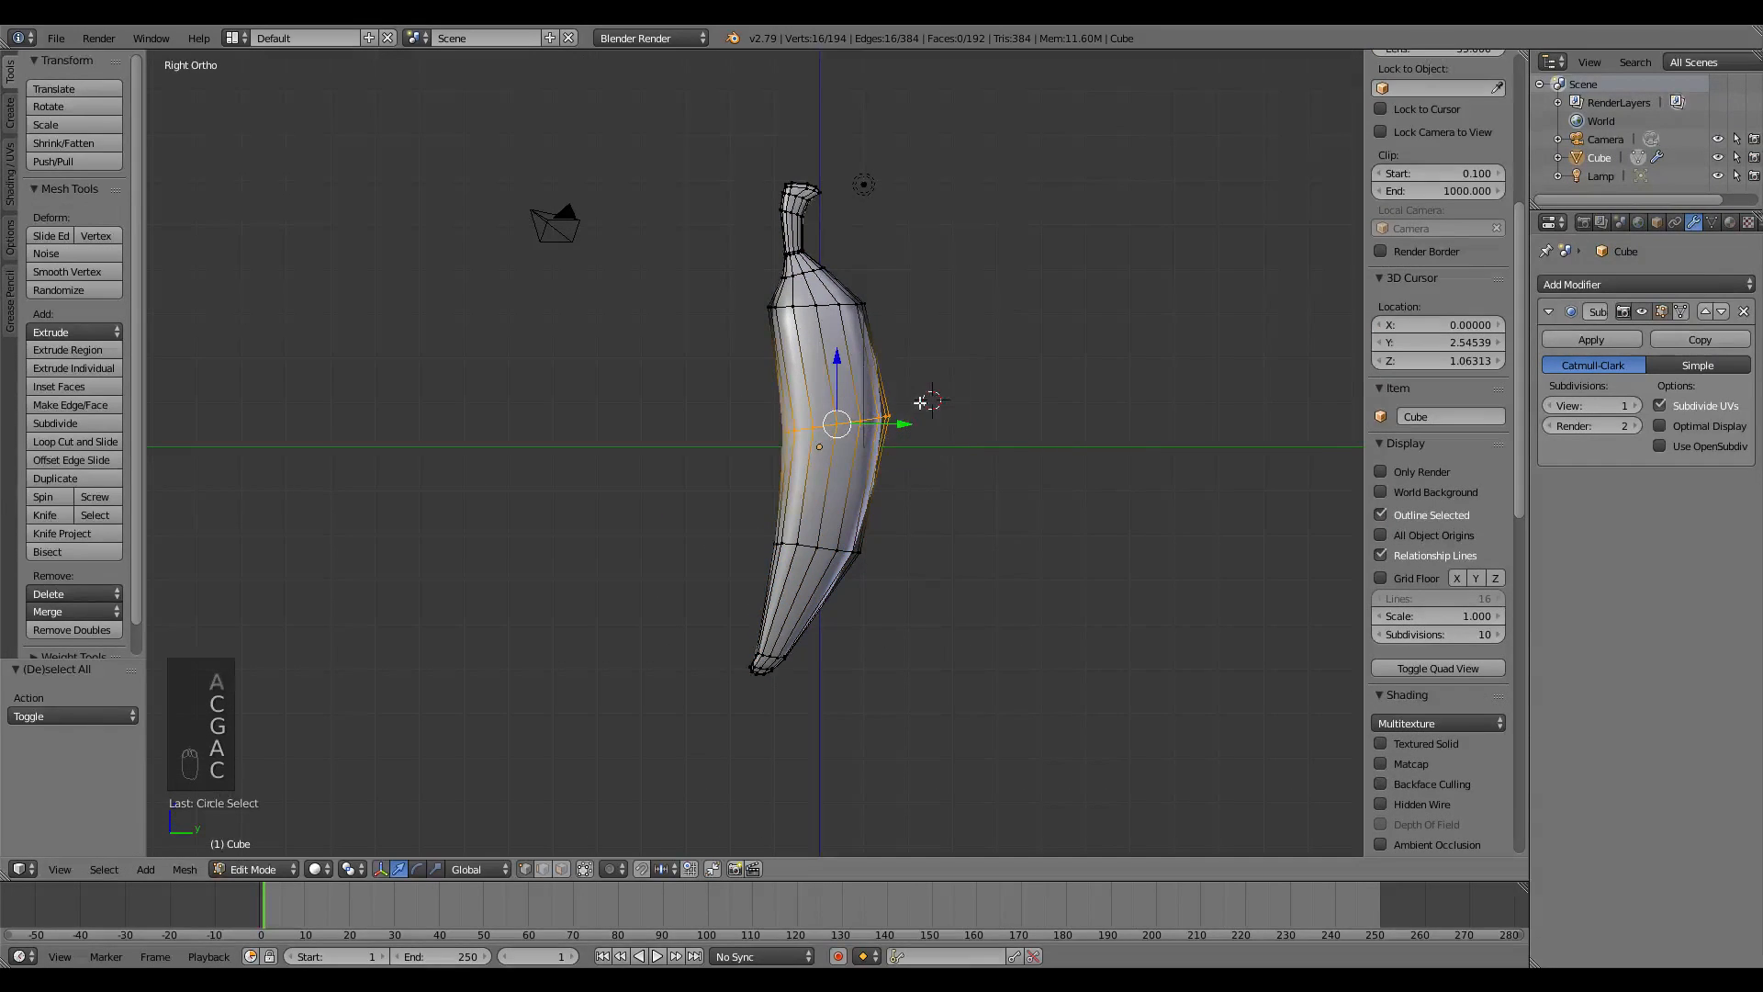
pyautogui.click(1023, 348)
pyautogui.press('g')
pyautogui.click(1022, 377)
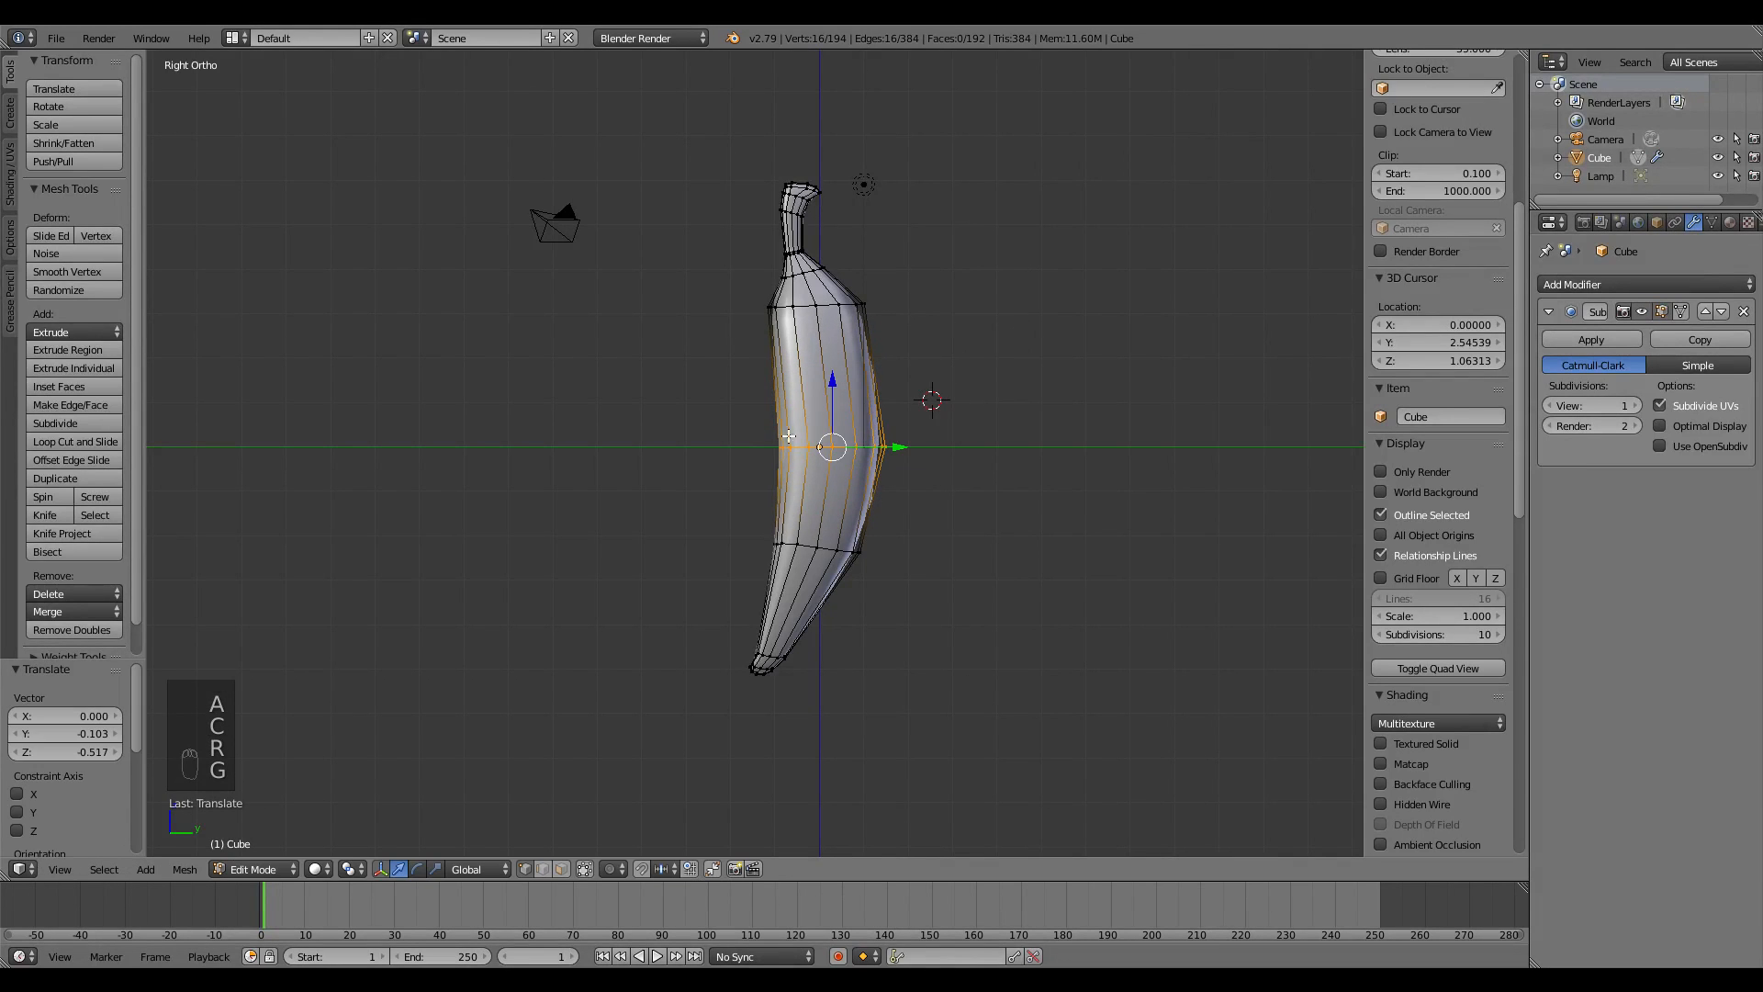
# - Clear the selection and select four lengthwise edge loops spaced around the banana's body
pyautogui.press('Tab')
pyautogui.moveTo(753, 496); pyautogui.dragTo(734, 588, button='middle')
pyautogui.press('Tab')
pyautogui.press('a')
pyautogui.press('a')
pyautogui.press('a')
pyautogui.scroll(4, 777, 769)
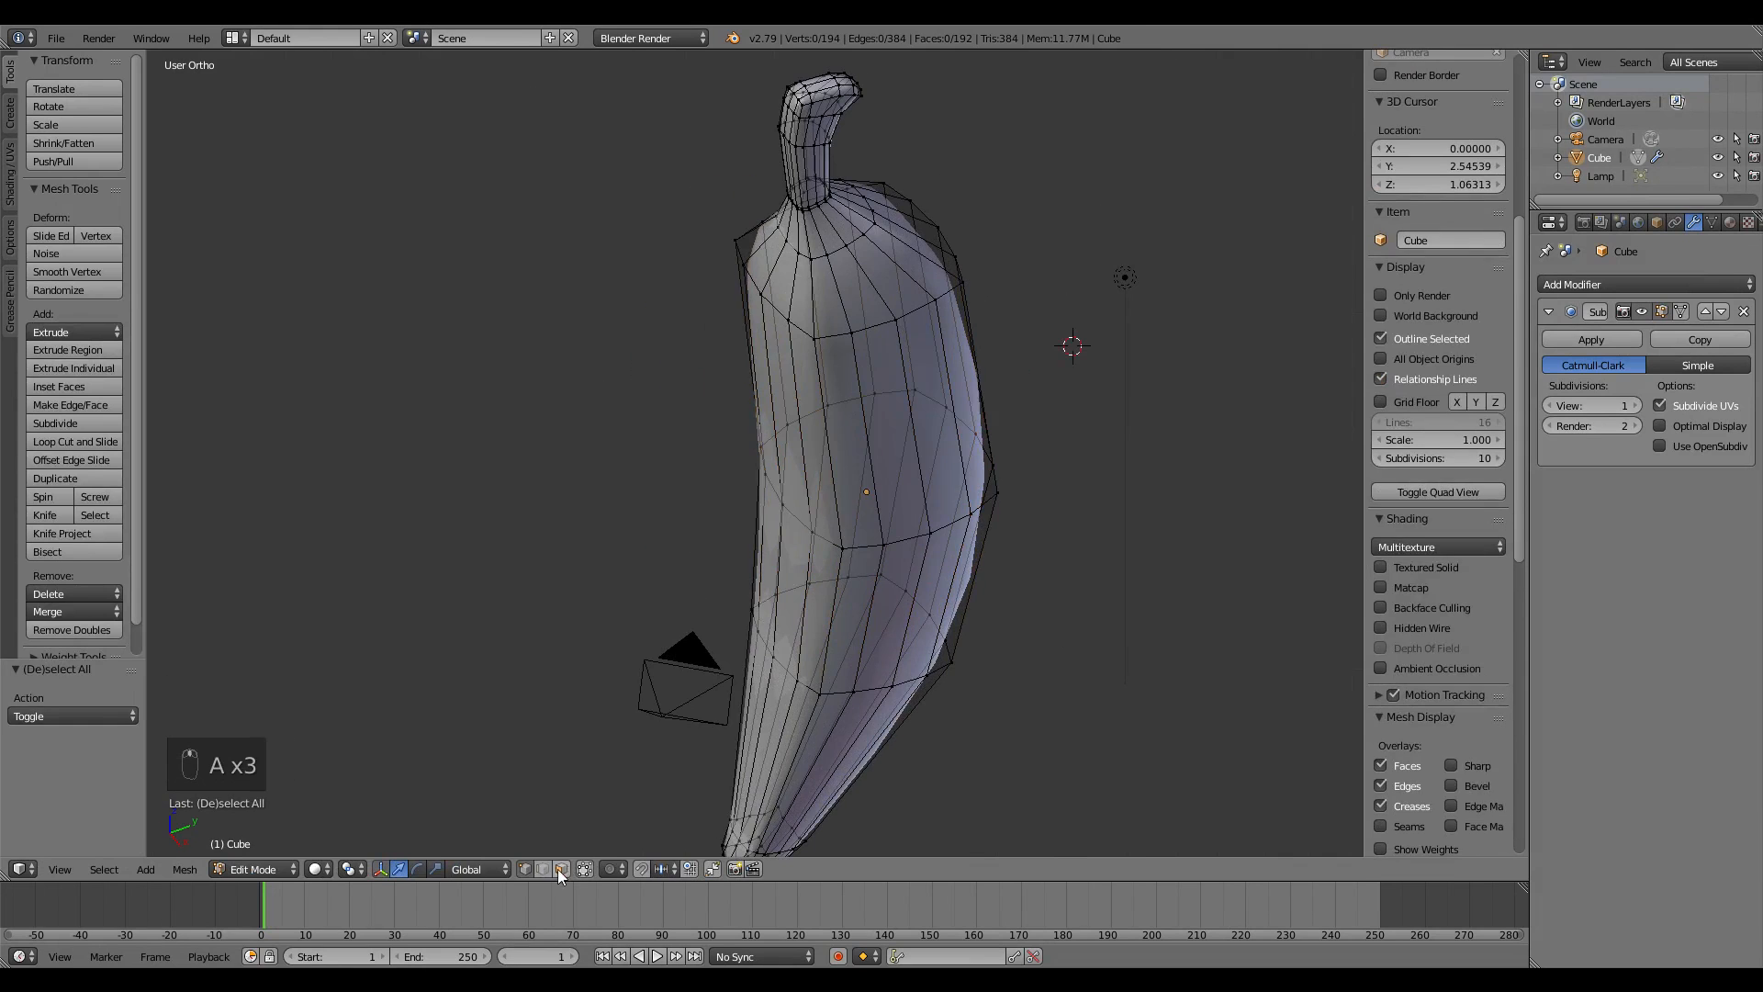
pyautogui.keyDown('alt'); pyautogui.click(832, 410); pyautogui.keyUp('alt')
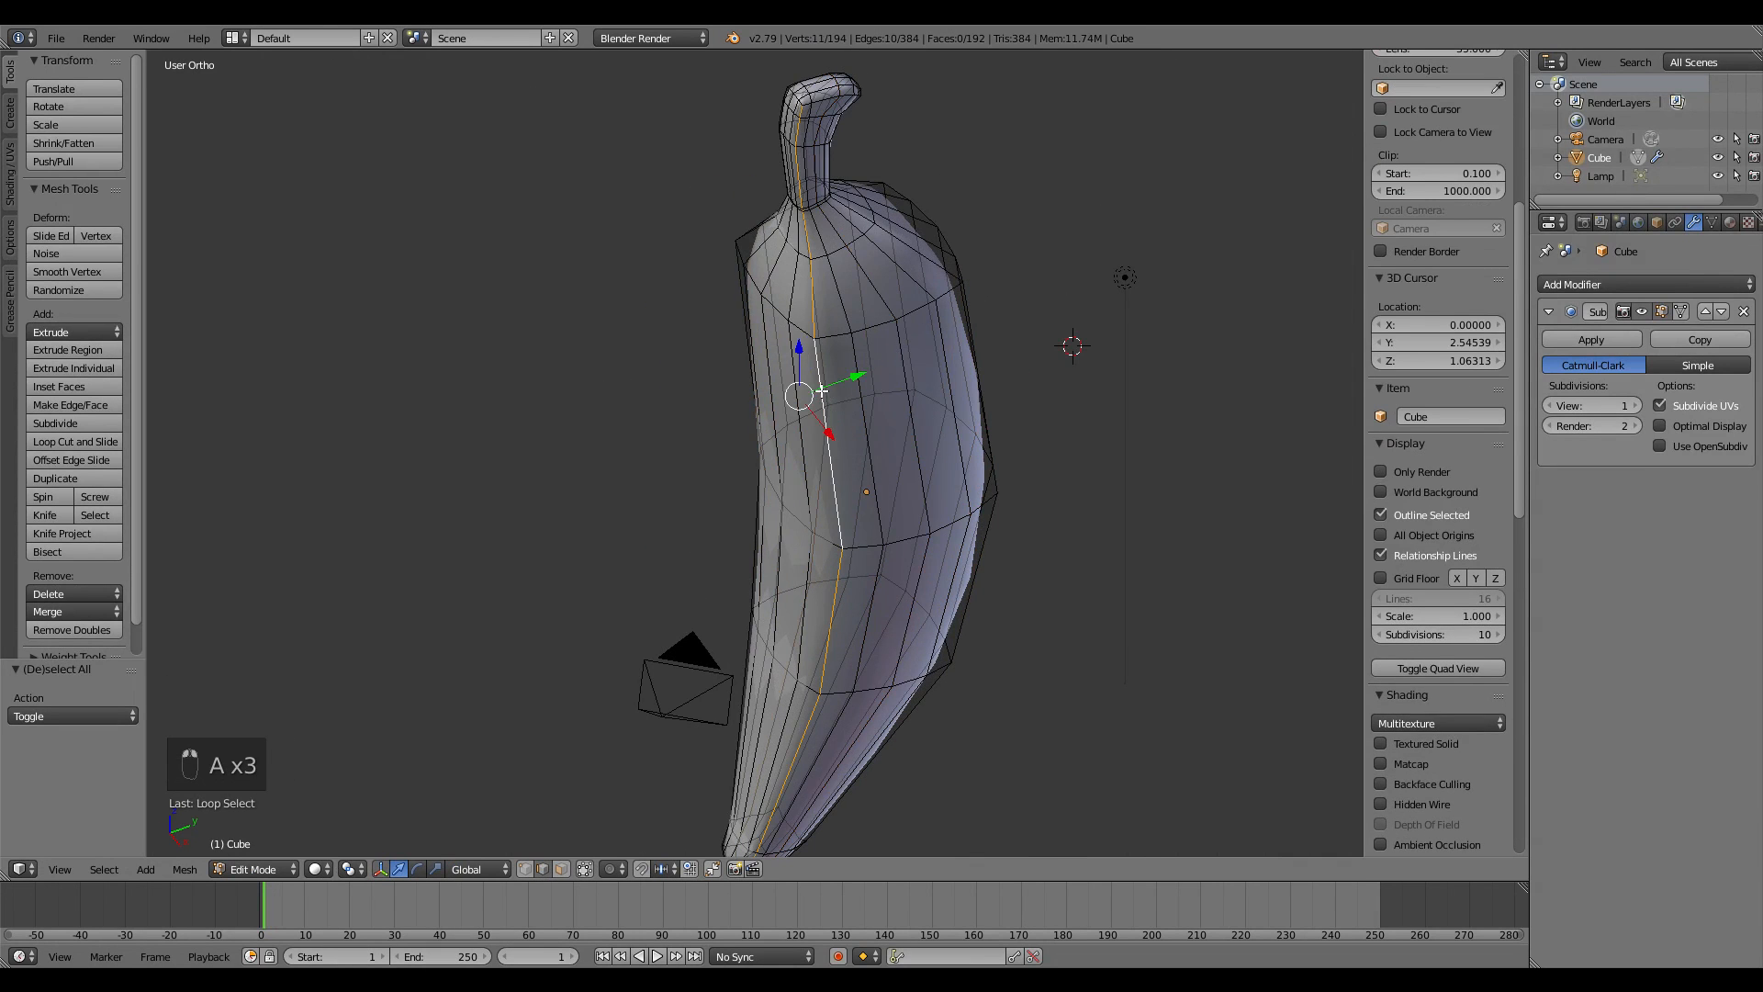
pyautogui.moveTo(832, 411); pyautogui.dragTo(844, 478, button='middle')
pyautogui.moveTo(958, 467); pyautogui.dragTo(763, 438, button='middle')
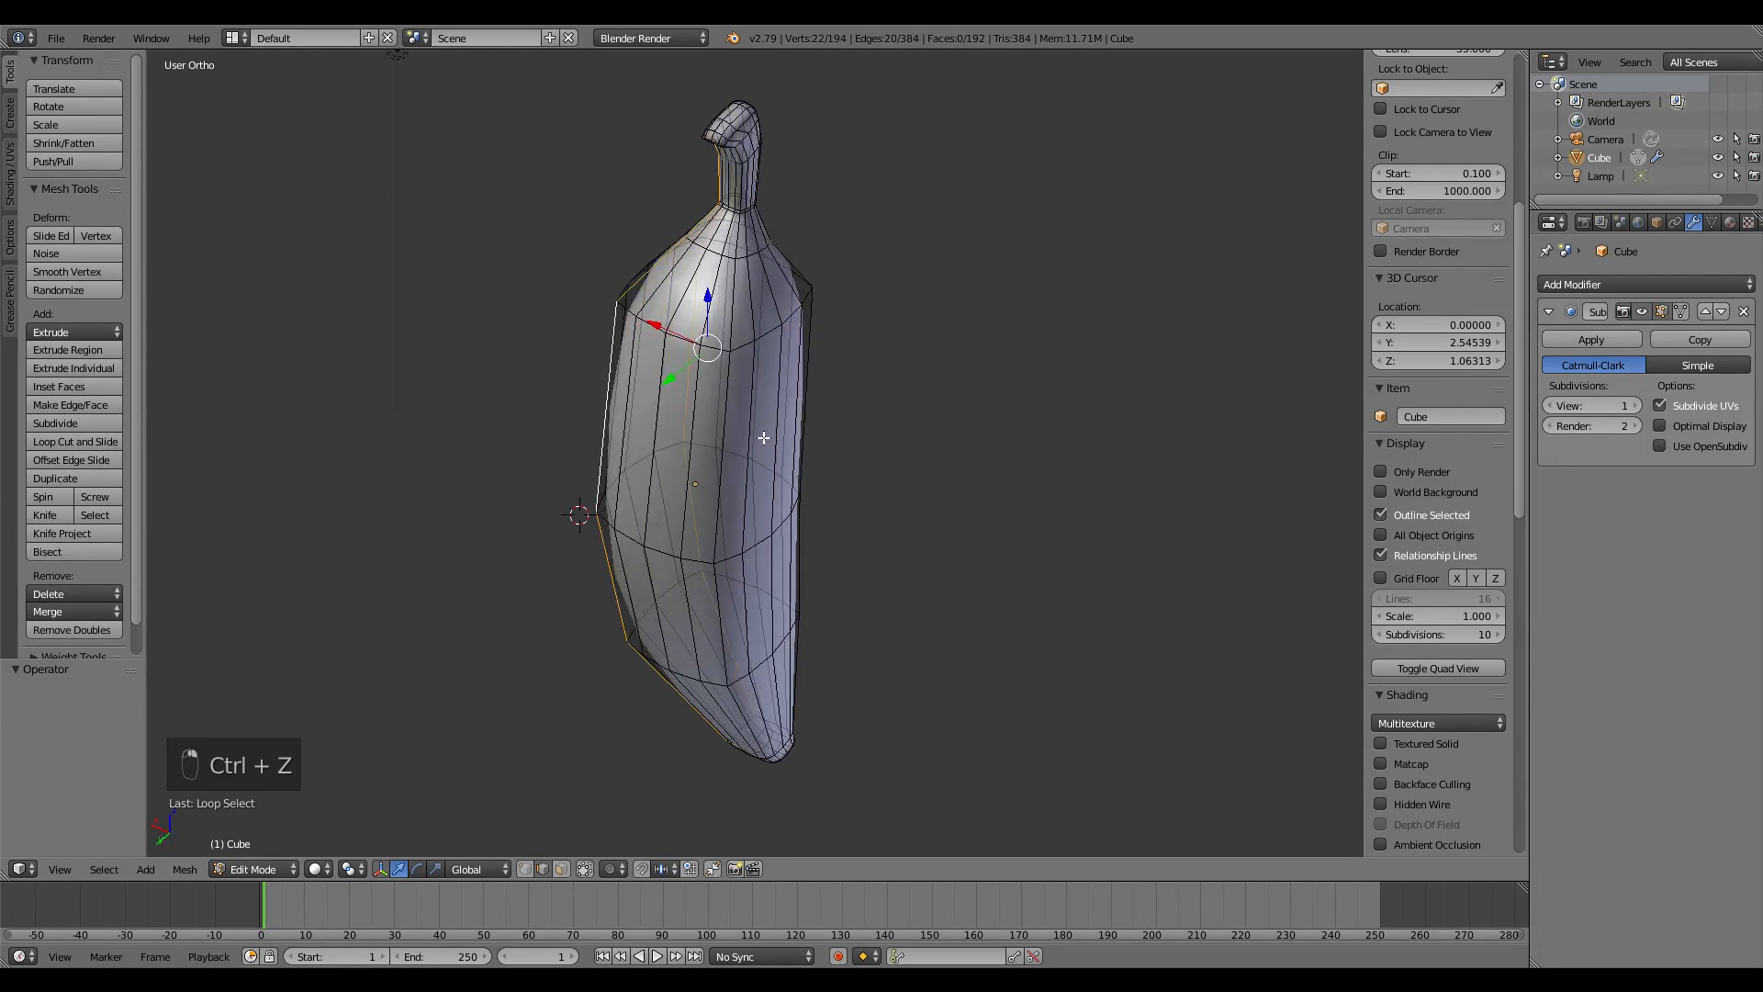
pyautogui.moveTo(831, 364); pyautogui.dragTo(754, 305, button='middle')
pyautogui.press('KP_3')
pyautogui.keyDown('shift'); pyautogui.moveTo(777, 564); pyautogui.dragTo(796, 346, button='middle'); pyautogui.keyUp('shift')
pyautogui.scroll(3, 796, 347)
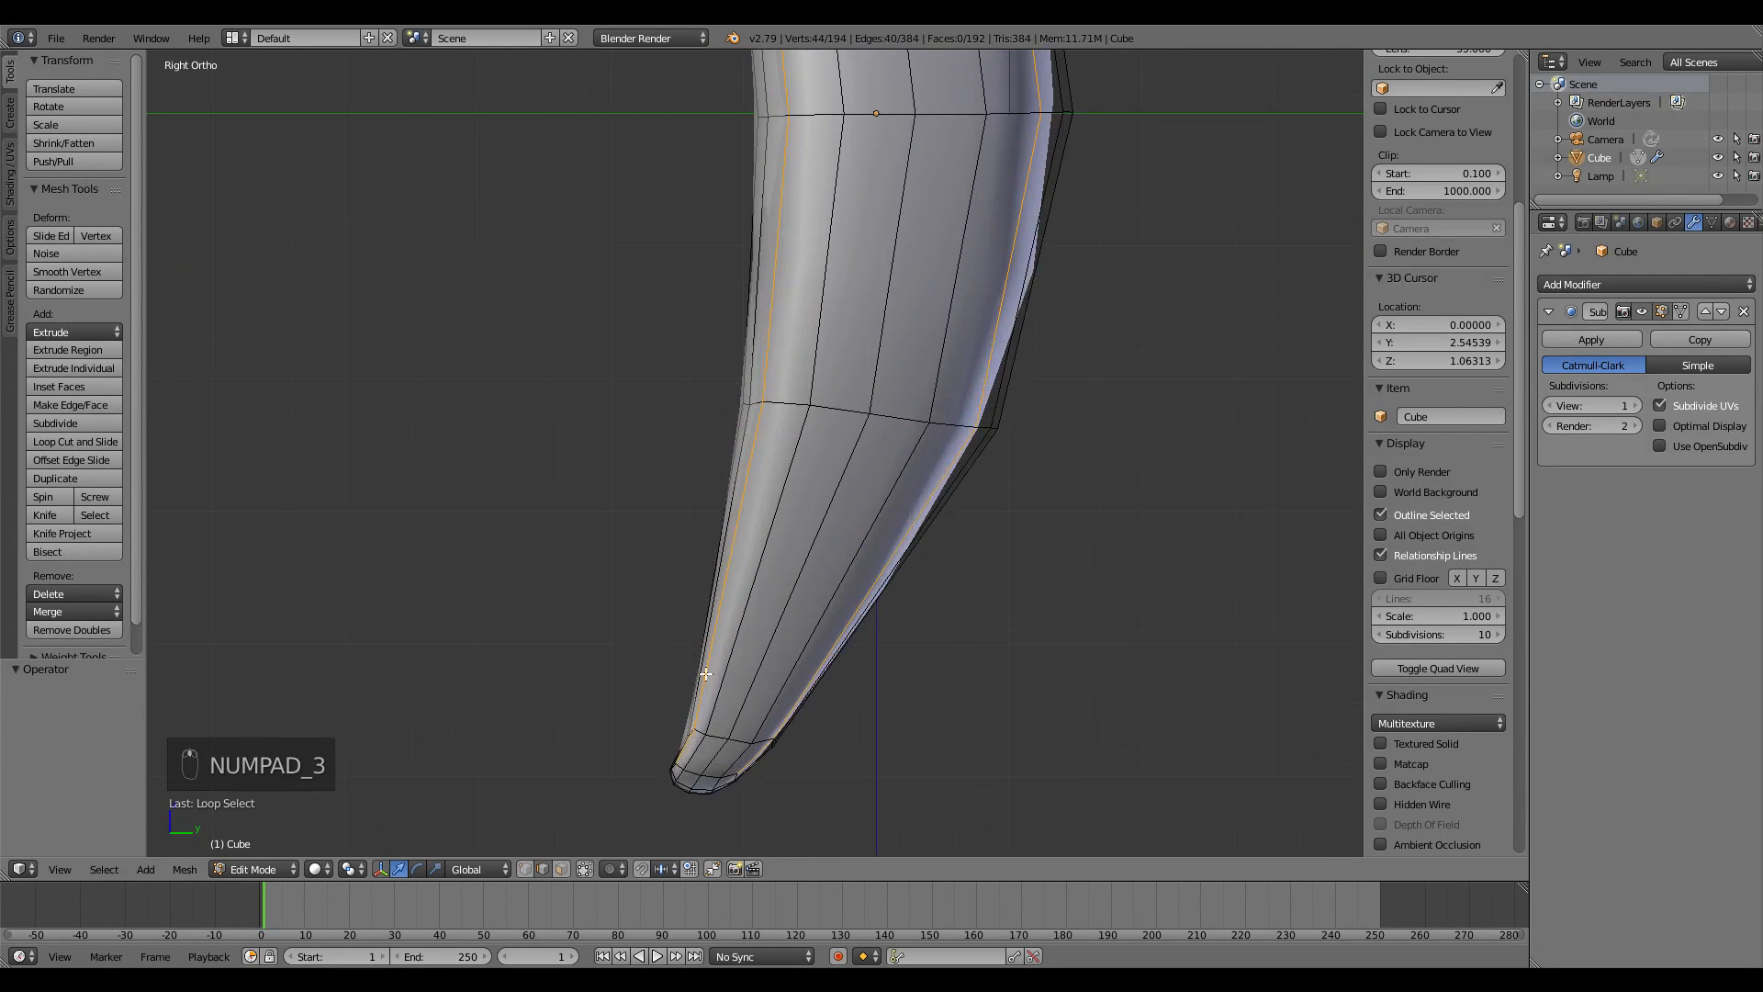
# - Remove the tip and stem portions of the four lengthwise edge loops from the selection
pyautogui.moveTo(621, 746); pyautogui.dragTo(772, 789, button='middle')
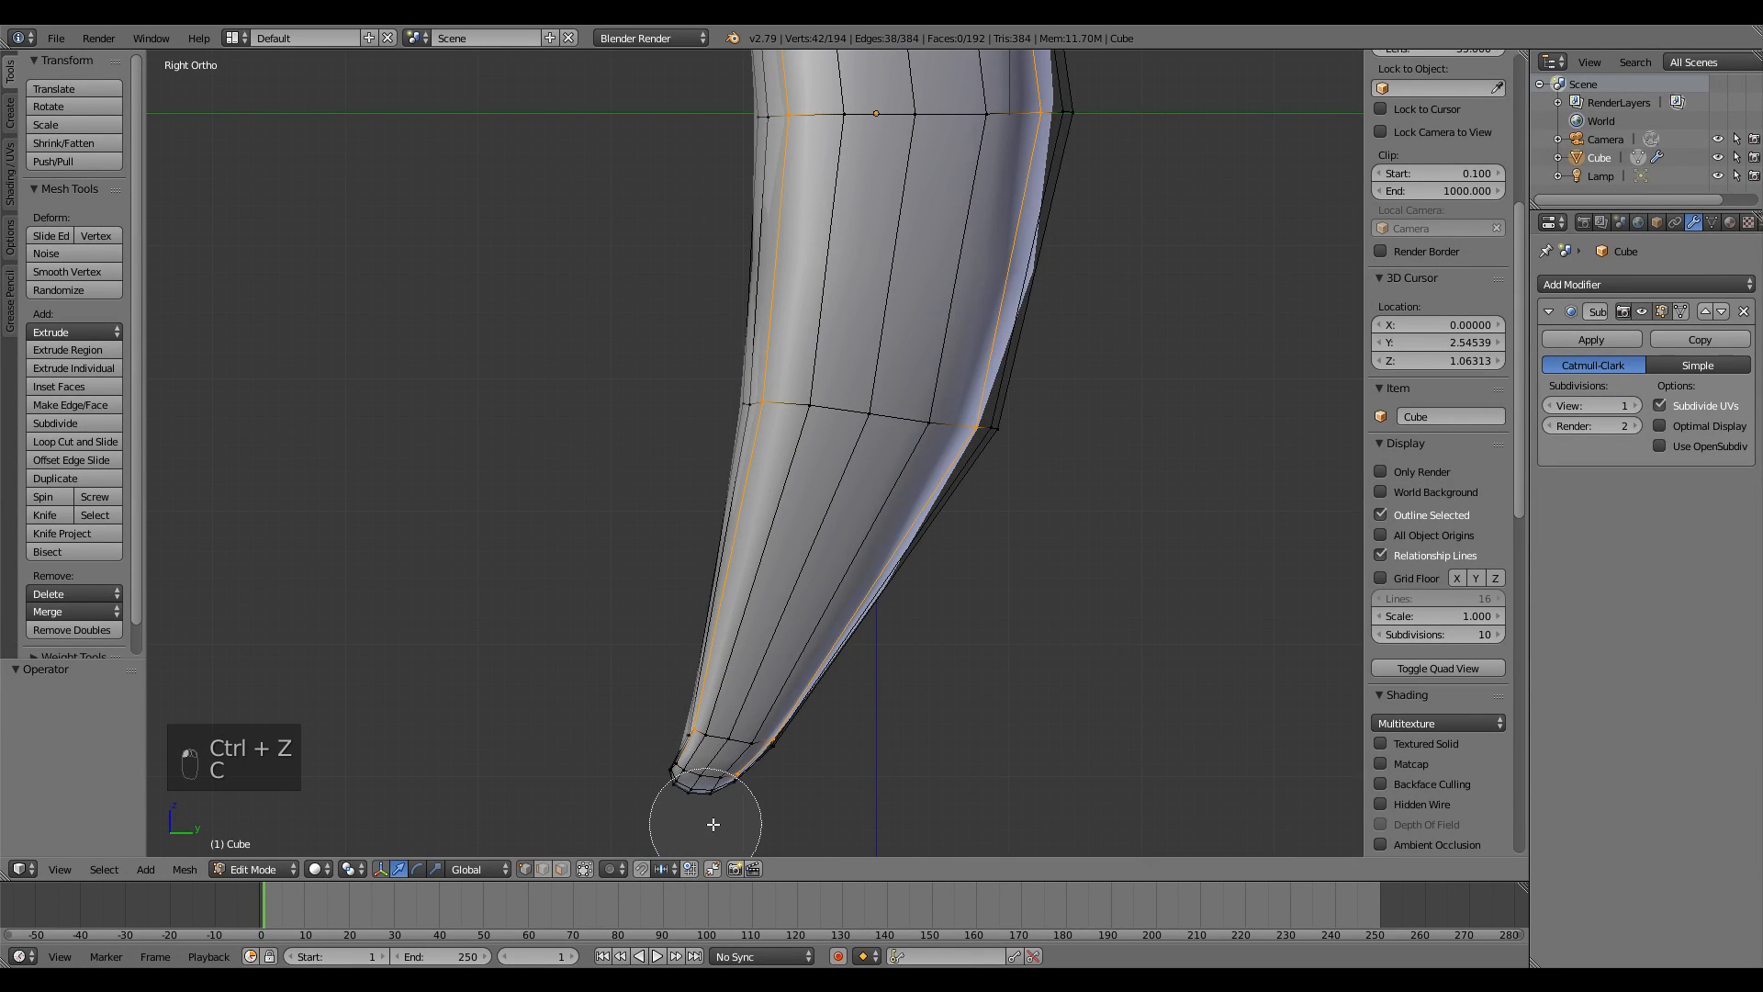
pyautogui.moveTo(679, 617); pyautogui.dragTo(908, 739, button='middle')
pyautogui.scroll(-5, 908, 739)
pyautogui.scroll(6, 783, 456)
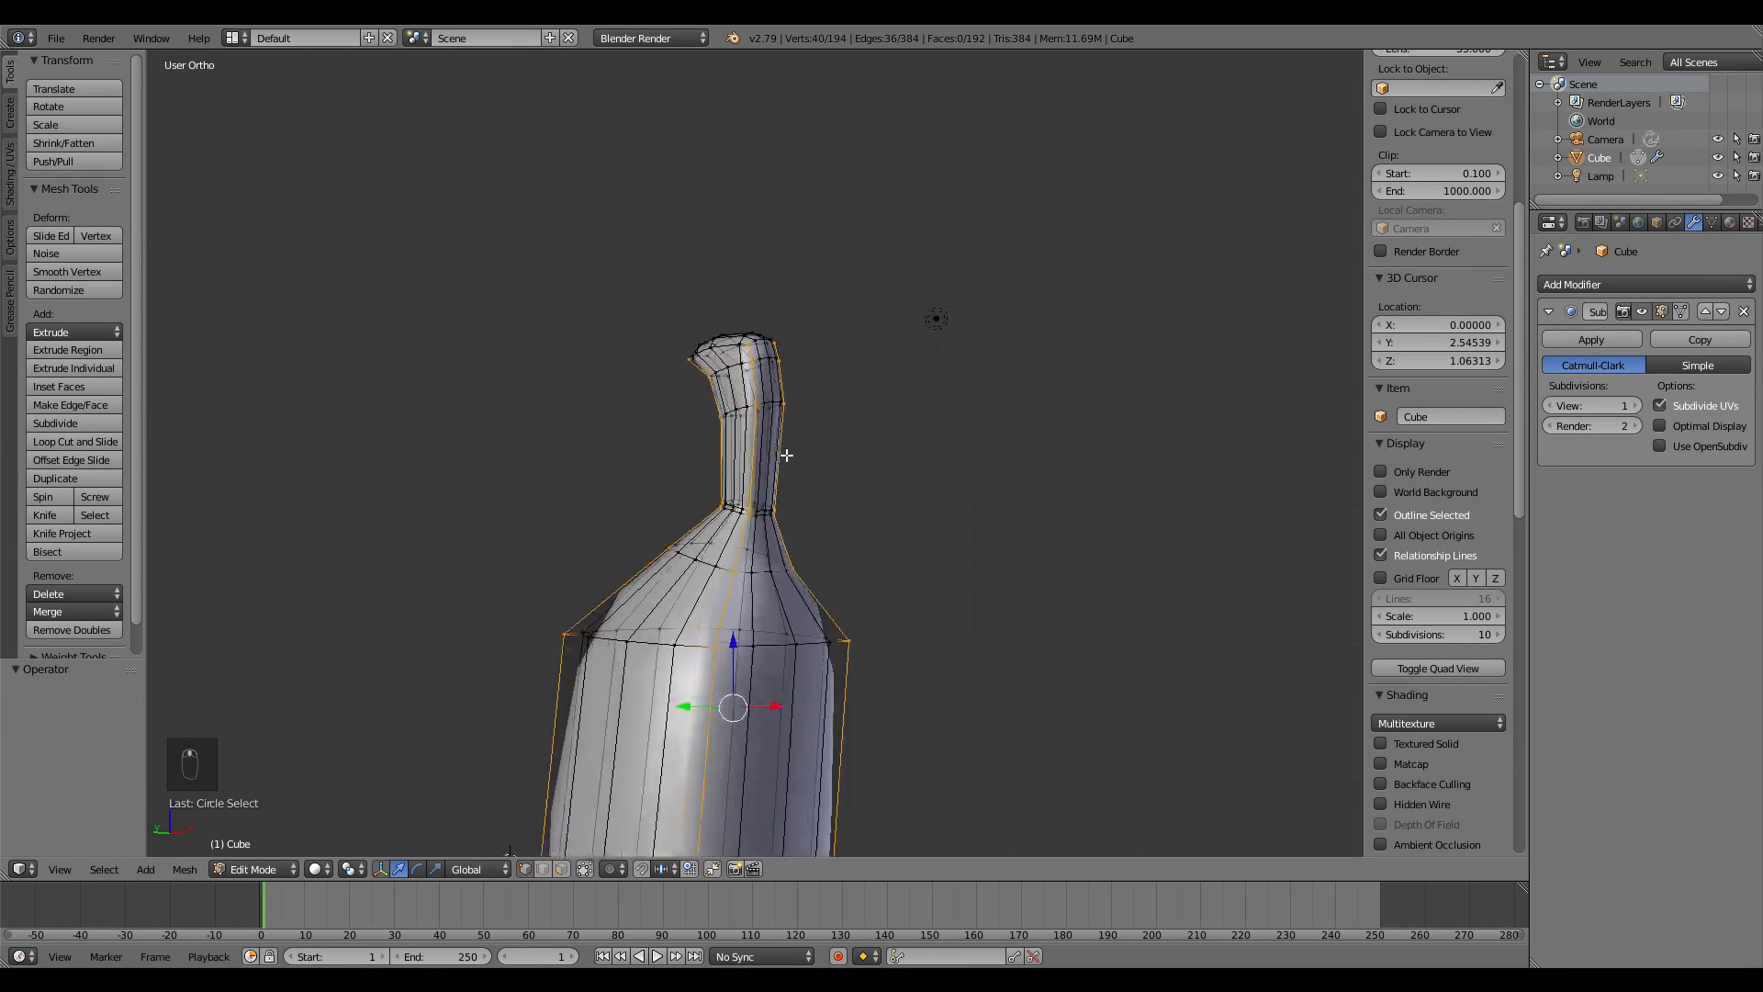
pyautogui.press('c')
pyautogui.moveTo(752, 300)
pyautogui.mouseDown(button='middle')
pyautogui.moveTo(653, 224)
pyautogui.moveTo(771, 460)
pyautogui.moveTo(697, 532)
pyautogui.moveTo(725, 477)
pyautogui.moveTo(693, 401)
pyautogui.moveTo(719, 410)
pyautogui.mouseUp(button='middle')
pyautogui.rightClick(804, 458)
# - Bevel the four selected lengthwise edges with one segment and an offset of about 0.052 to form ridges
pyautogui.press('w')
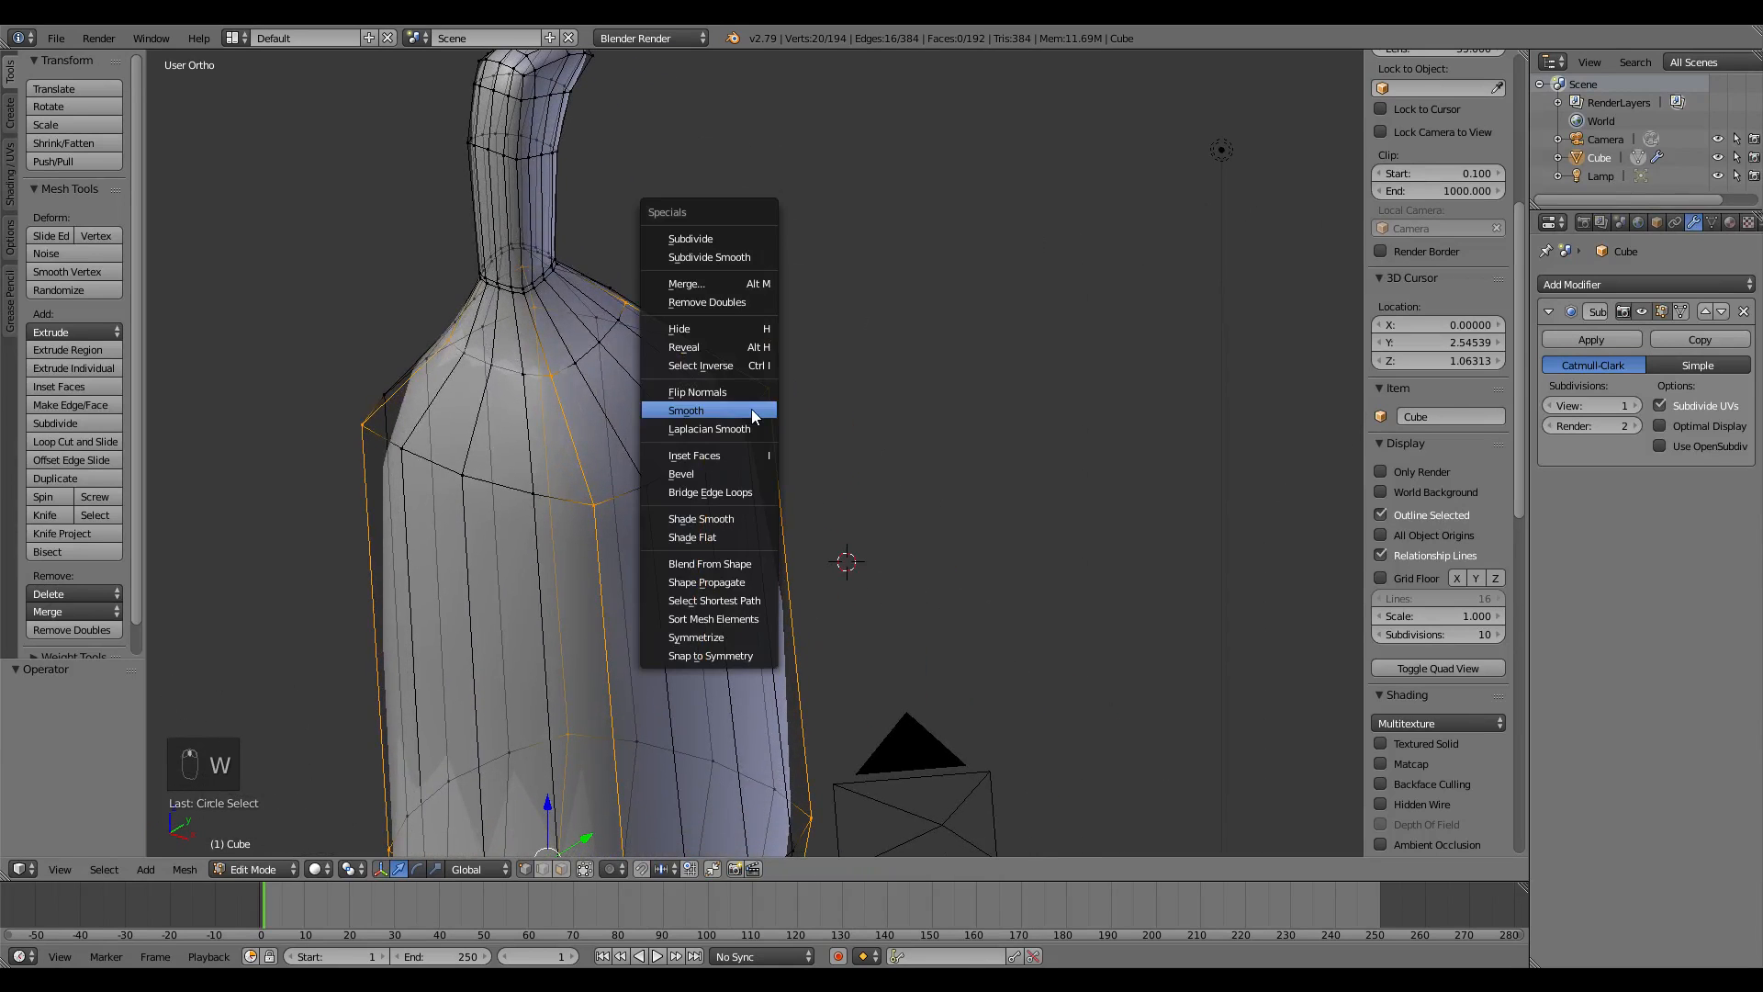
pyautogui.click(742, 461)
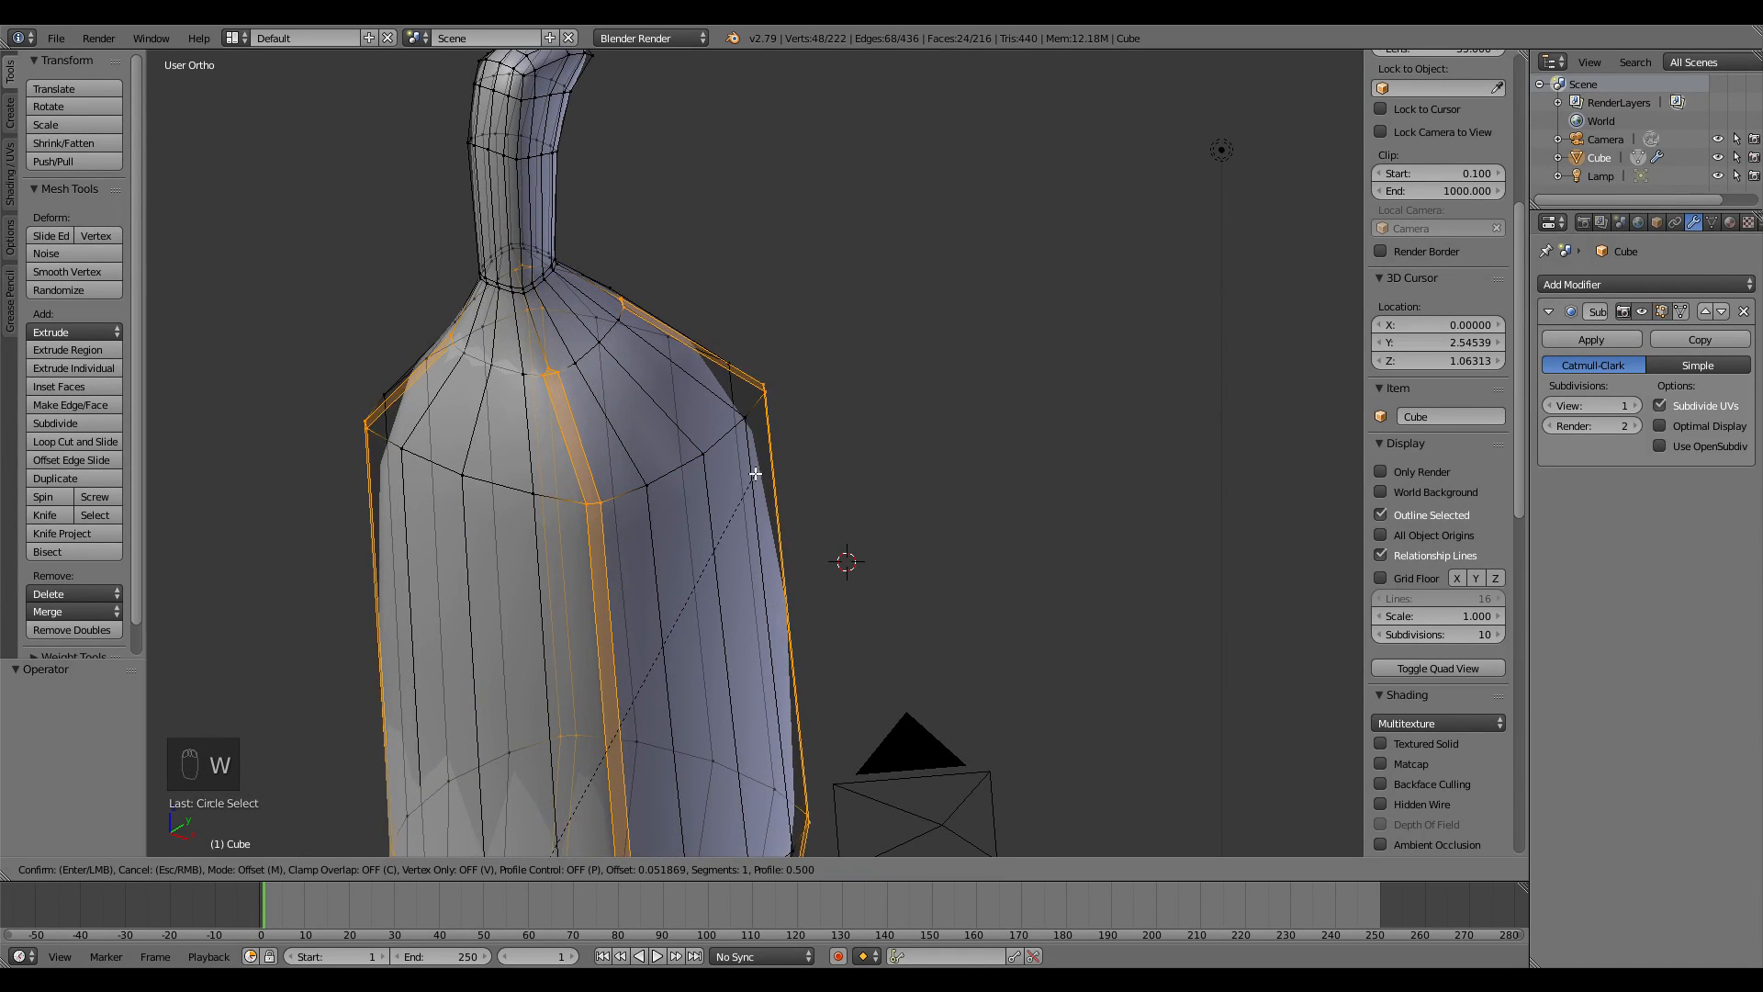
pyautogui.click(755, 473)
pyautogui.press('Tab')
pyautogui.scroll(-8, 787, 511)
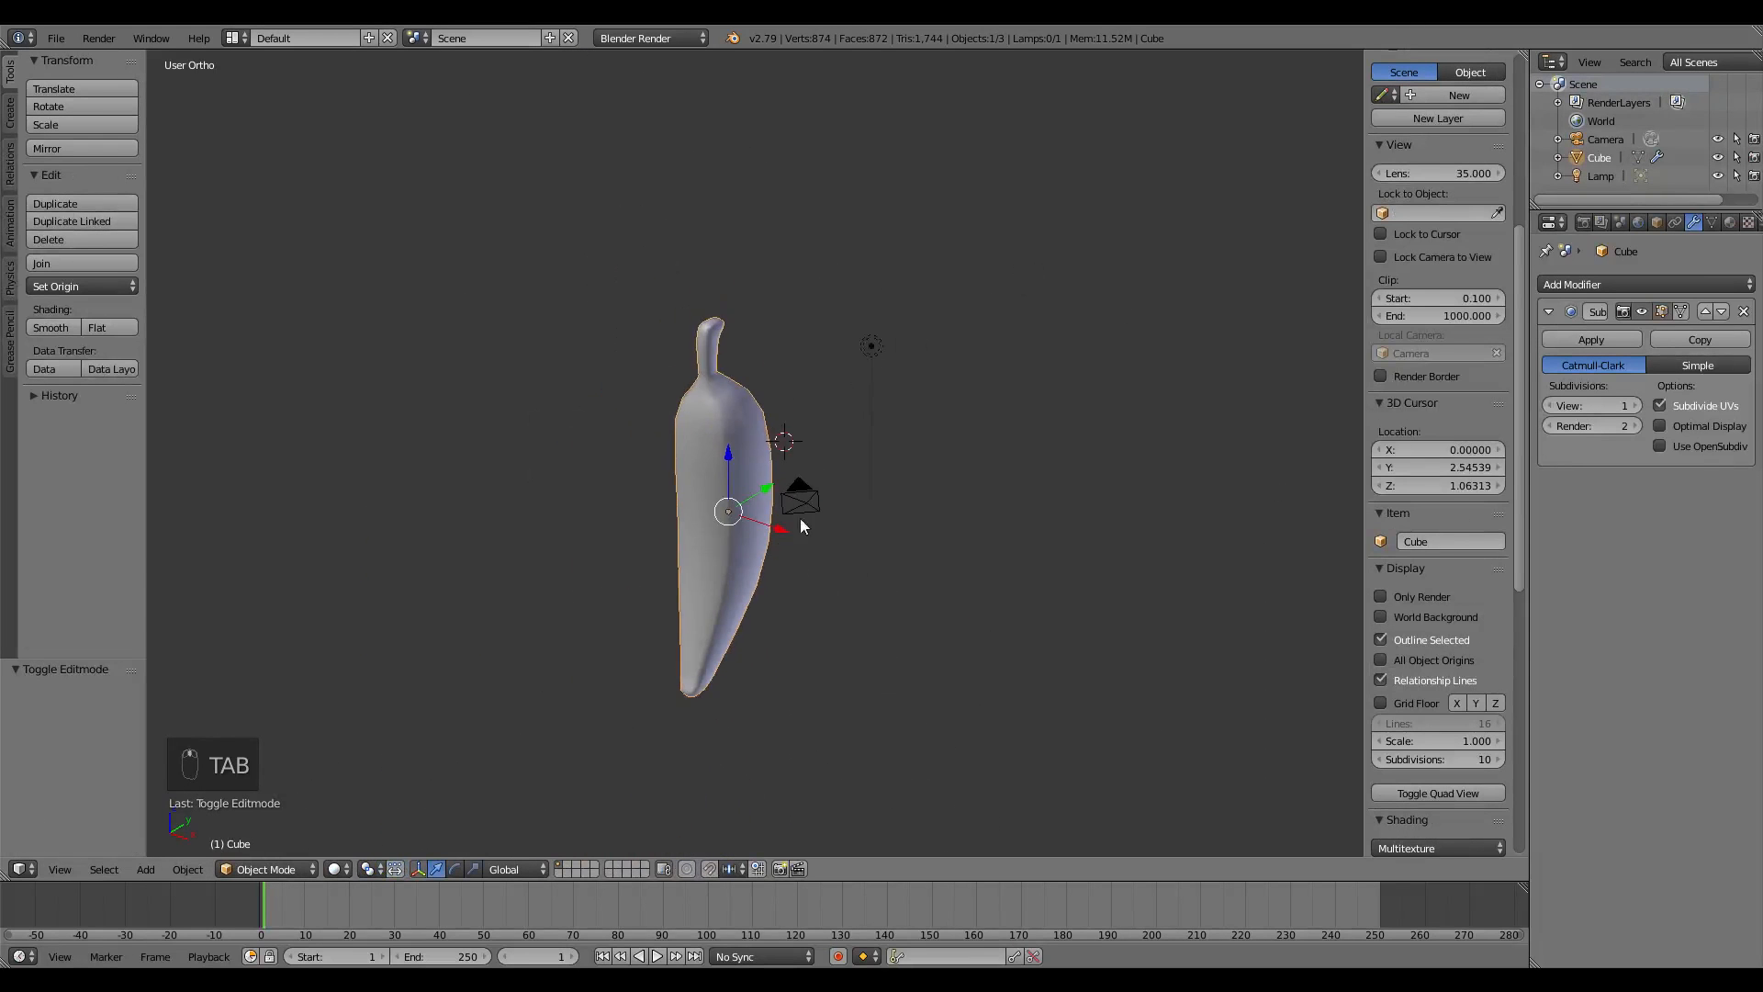
pyautogui.moveTo(665, 486); pyautogui.dragTo(801, 370, button='middle')
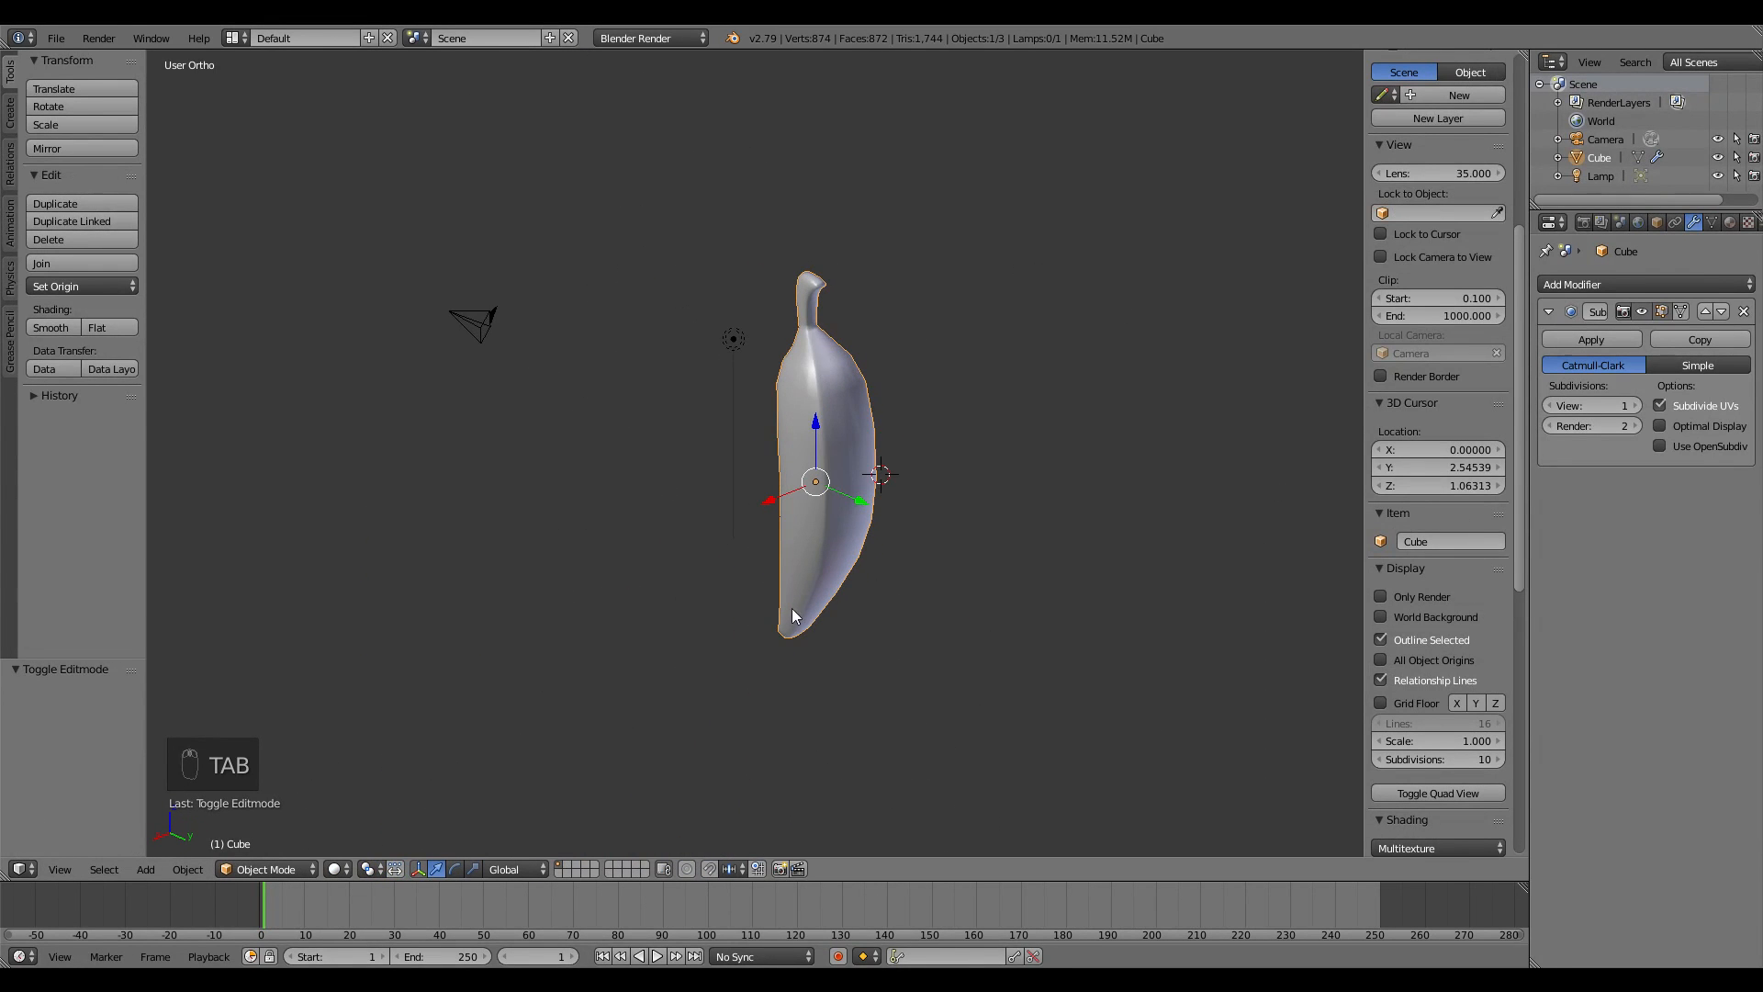
pyautogui.moveTo(834, 505); pyautogui.dragTo(874, 456, button='middle')
# - Add a loop cut between the lower body loop and the tip, scale it by 1.233 and shift it slightly outward
pyautogui.press('KP_3')
pyautogui.scroll(1, 863, 482)
pyautogui.press('Tab')
pyautogui.press('a')
pyautogui.press('a')
pyautogui.scroll(3, 826, 648)
pyautogui.hotkey('ctrl', 'r')
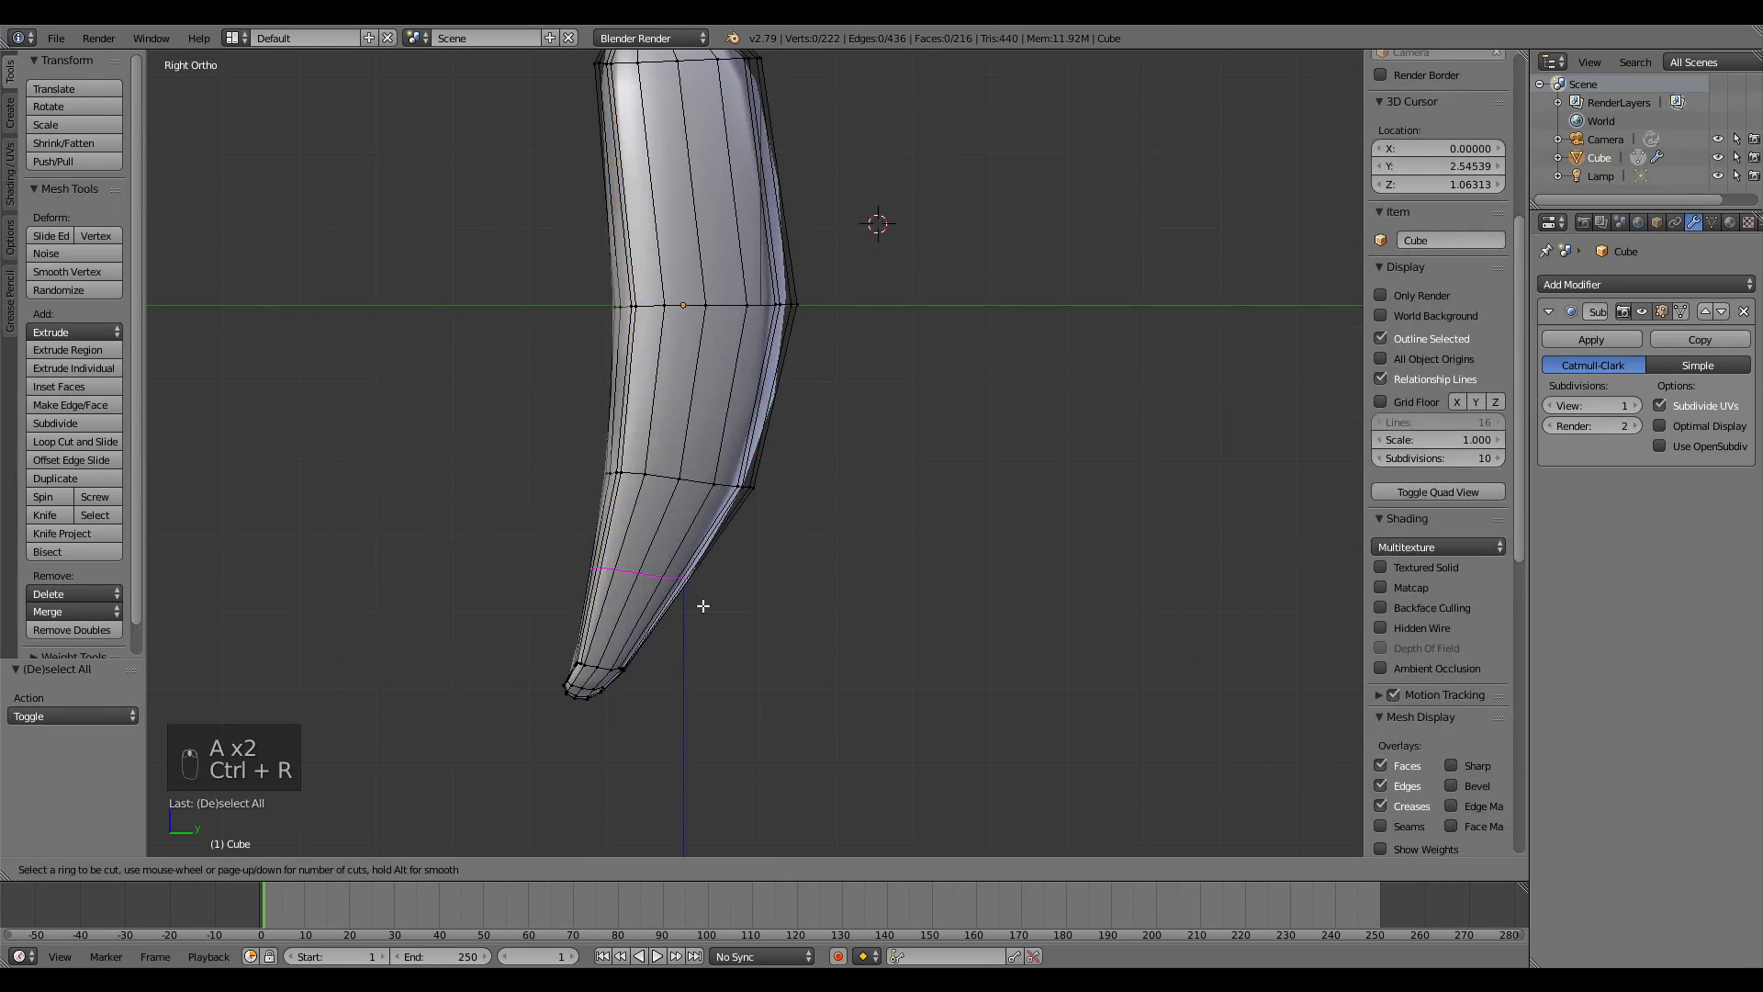
pyautogui.click(696, 617)
pyautogui.rightClick(696, 617)
pyautogui.press('s')
pyautogui.click(876, 558)
pyautogui.press('g')
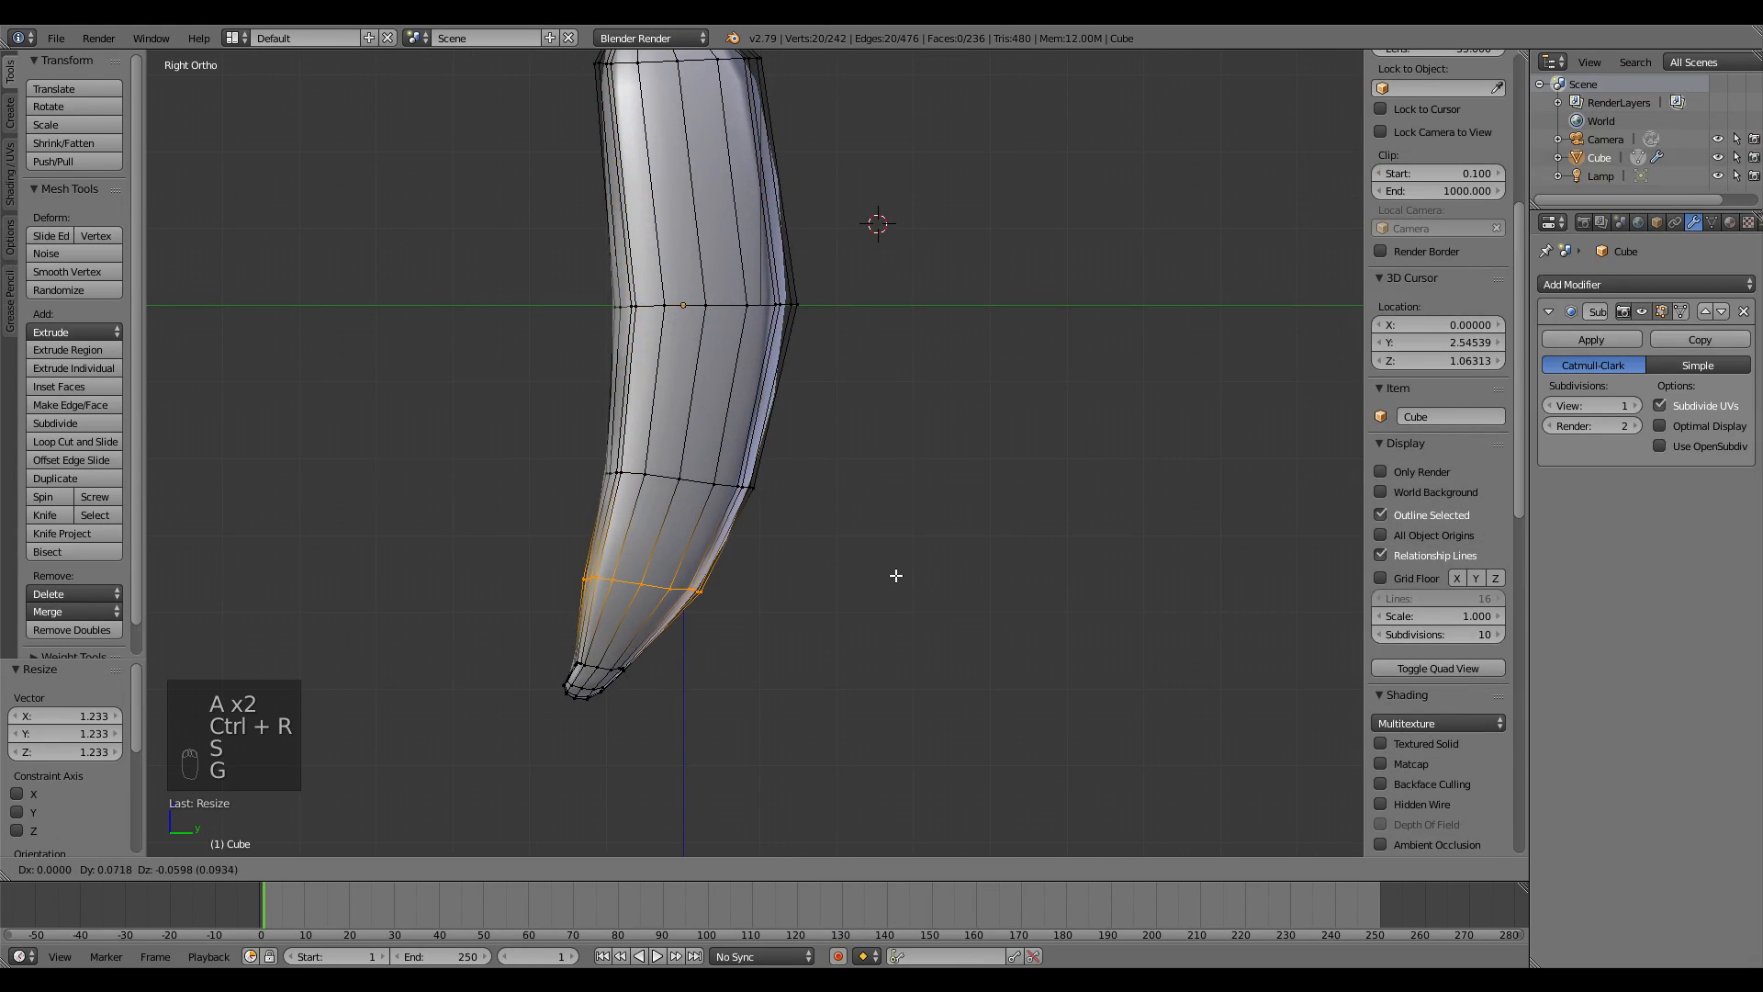
# - Select the lower body edge loop above the new cut and scale it by about 1.08
pyautogui.press('a')
pyautogui.press('b')
pyautogui.moveTo(830, 429); pyautogui.dragTo(574, 514)
pyautogui.press('s')
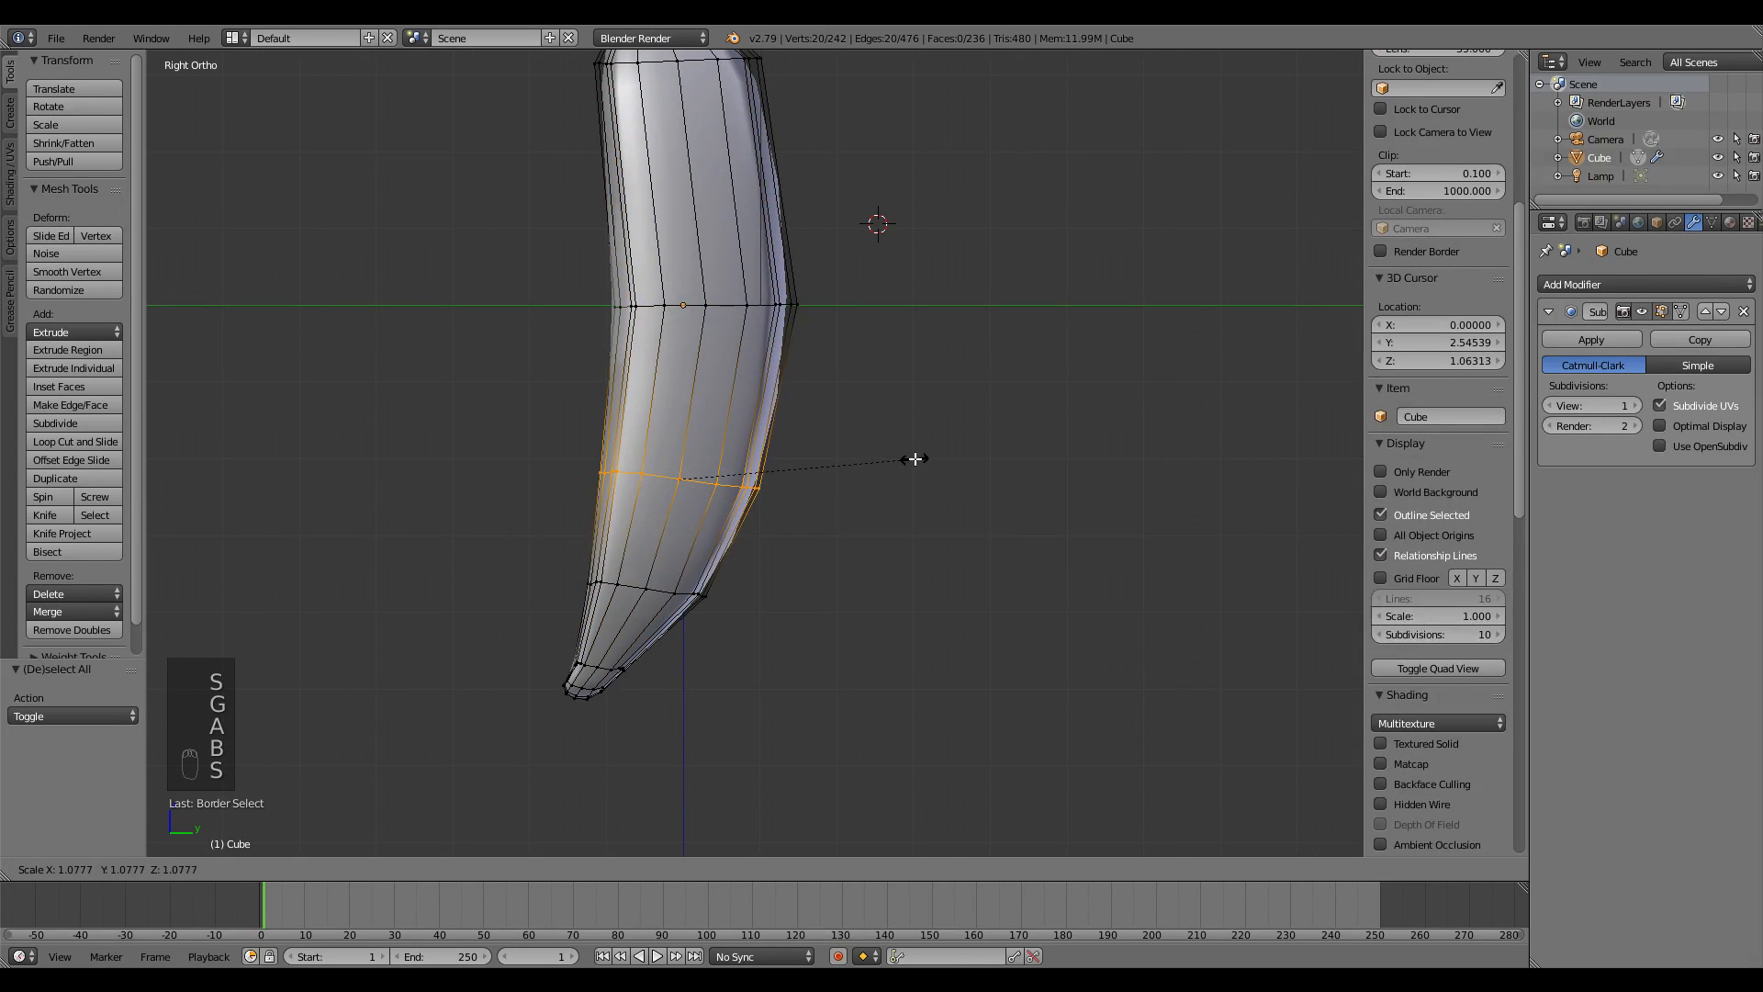
pyautogui.click(914, 459)
# - Select the added edge loop above the tip, scale it by 1.182 and nudge it outward
pyautogui.press('a')
pyautogui.press('c')
pyautogui.moveTo(779, 564); pyautogui.dragTo(598, 582)
pyautogui.press('a')
pyautogui.press('c')
pyautogui.rightClick(598, 583)
pyautogui.press('s')
pyautogui.click(924, 530)
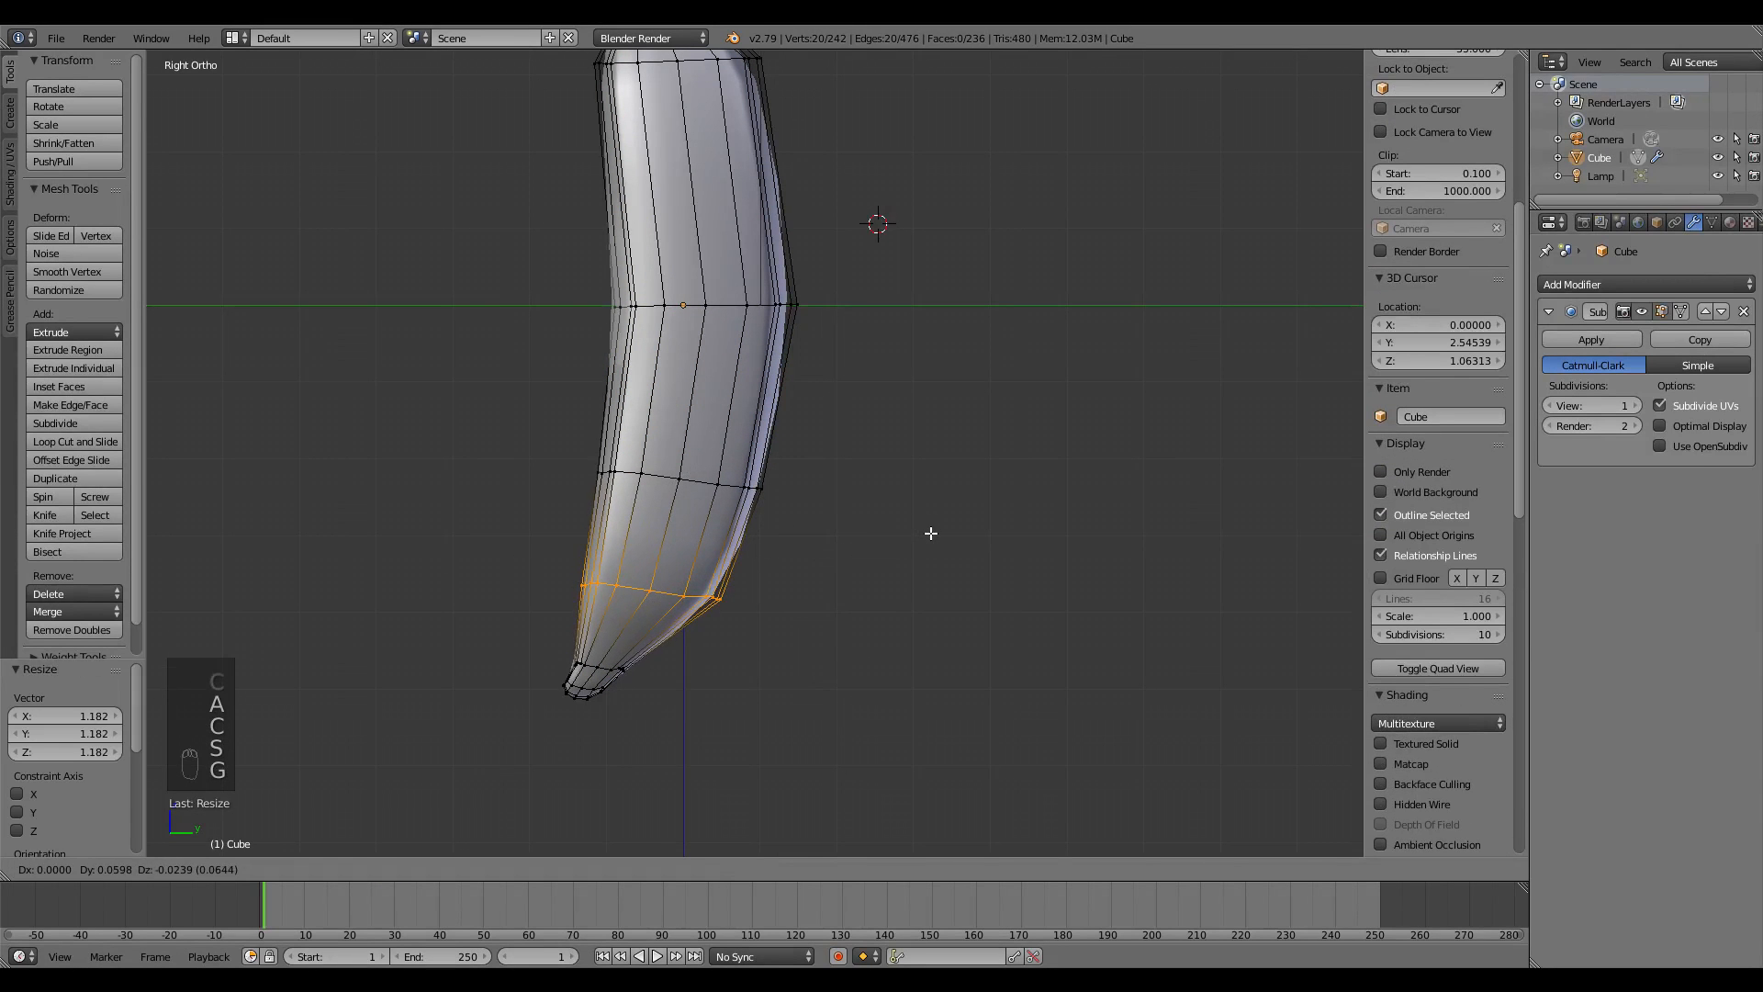
# - Examine the banana's smoothed shape and edge flow from several angles
pyautogui.press('Tab')
pyautogui.scroll(-3, 922, 545)
pyautogui.moveTo(869, 608); pyautogui.dragTo(797, 551, button='middle')
pyautogui.press('KP_3')
pyautogui.press('Tab')
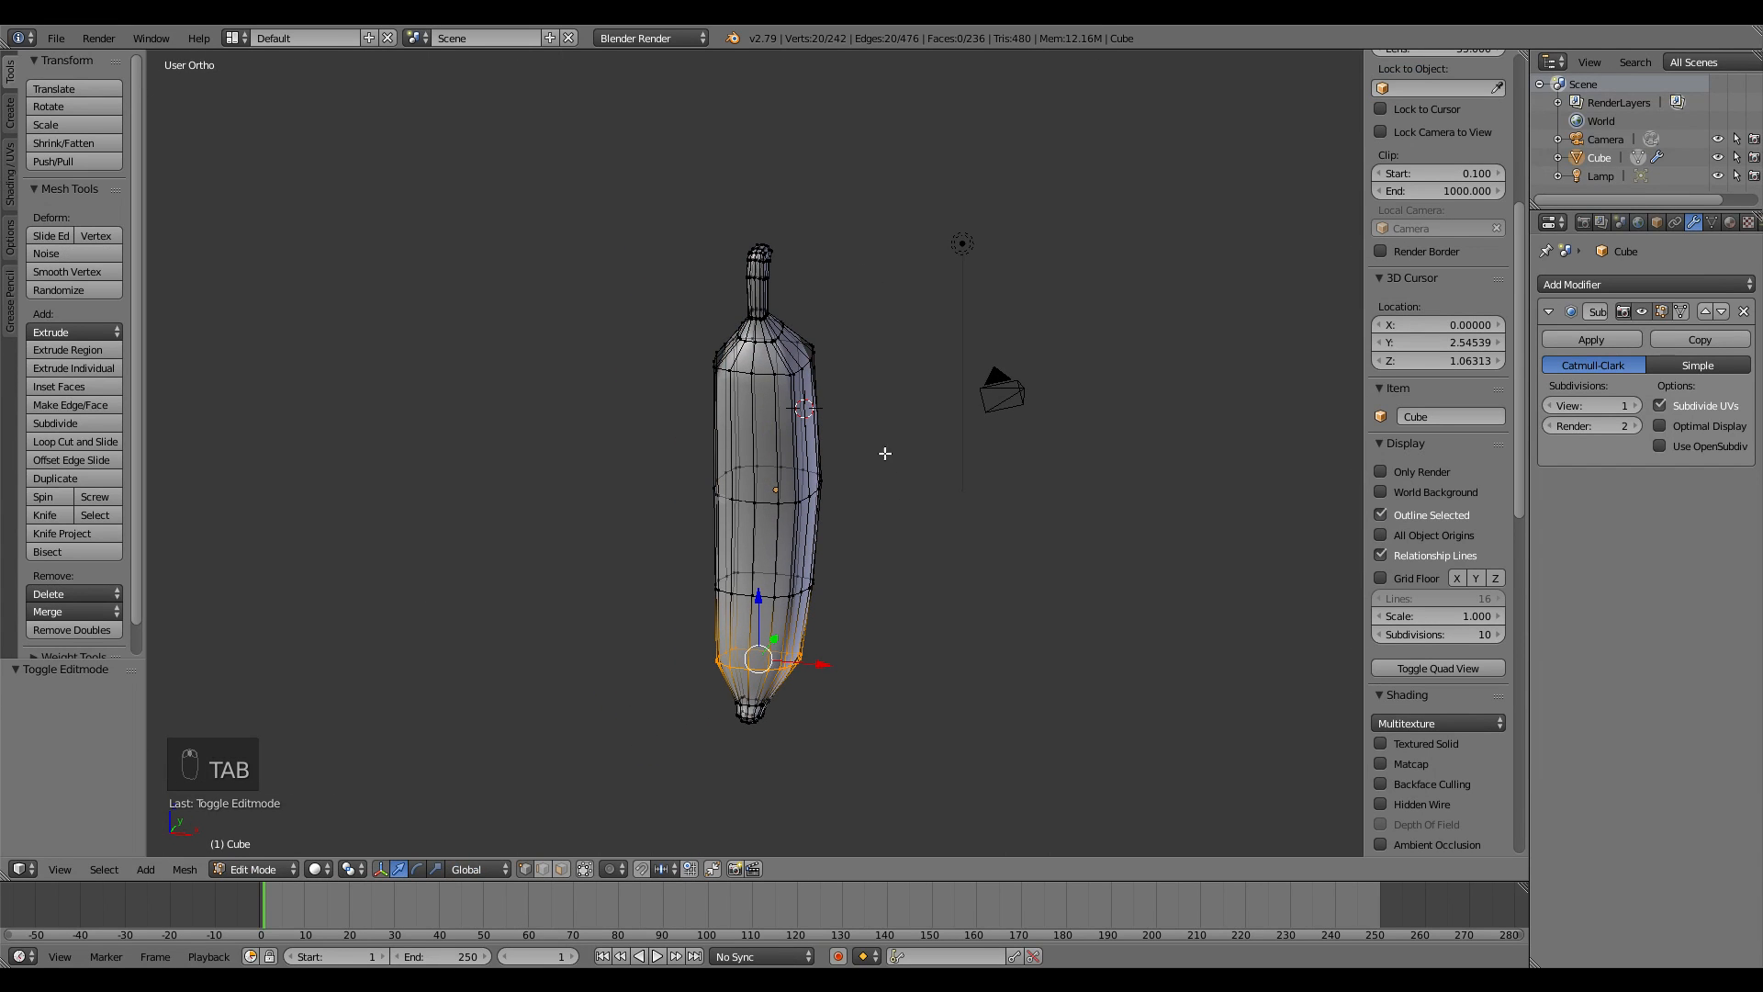
pyautogui.moveTo(884, 453); pyautogui.dragTo(821, 458, button='middle')
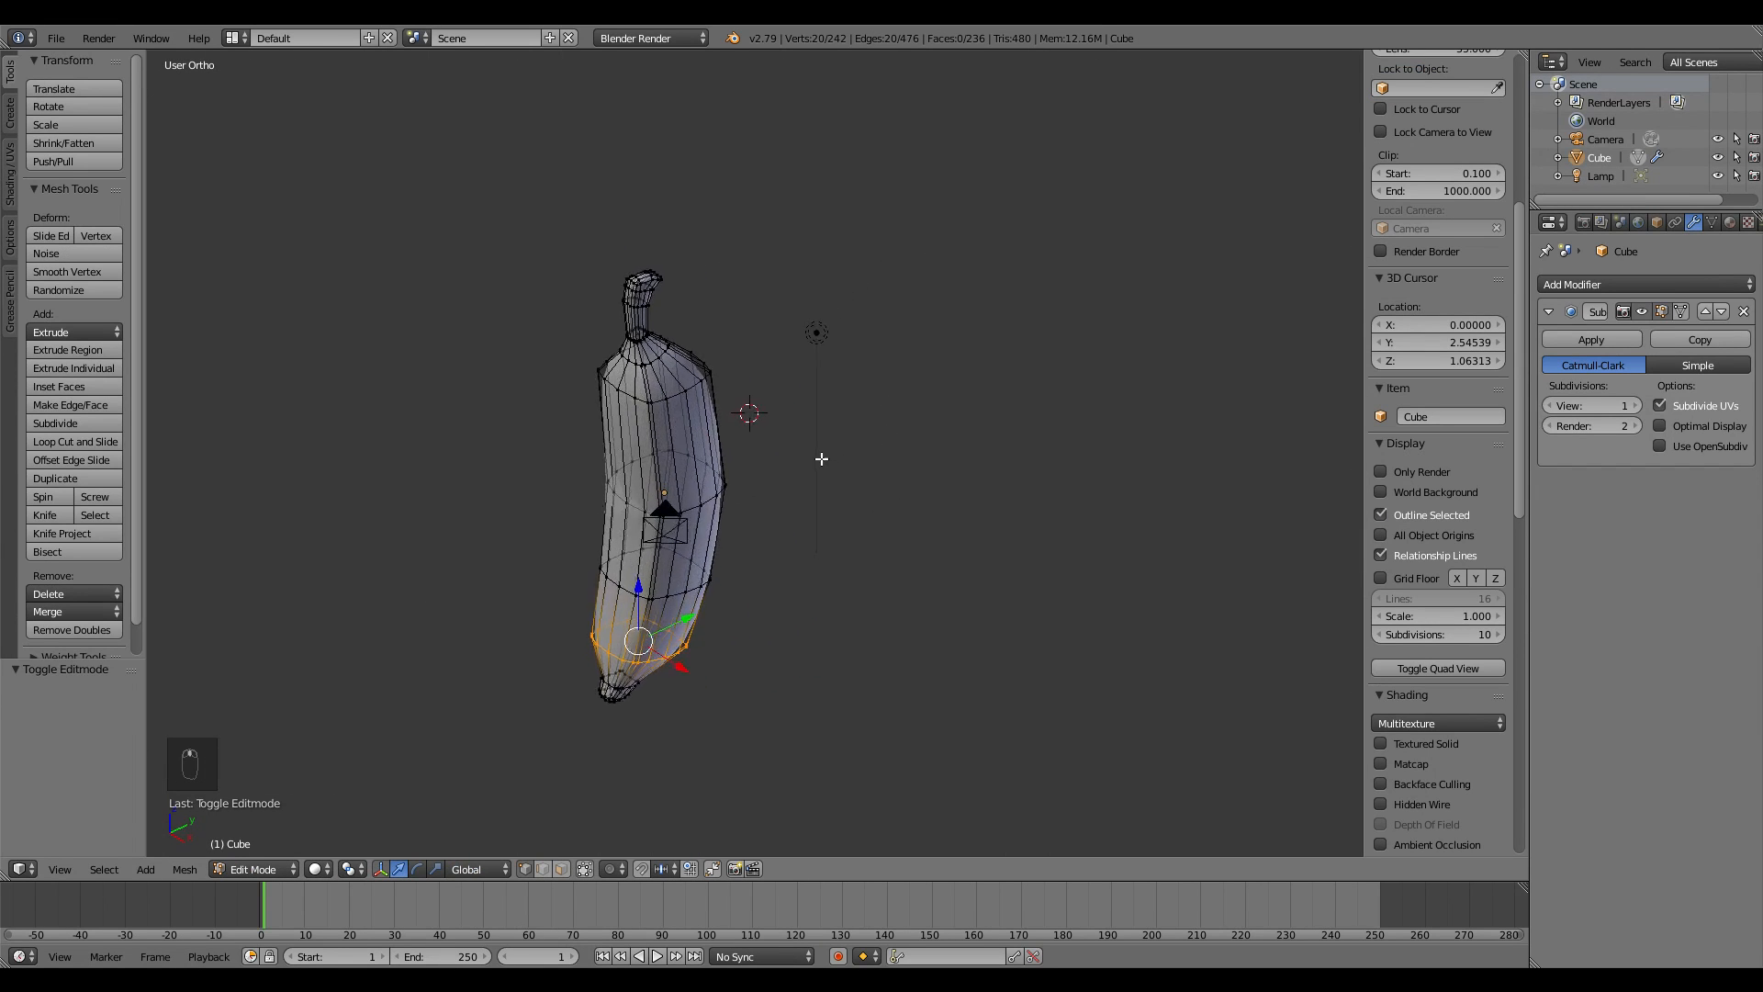
pyautogui.scroll(6, 805, 471)
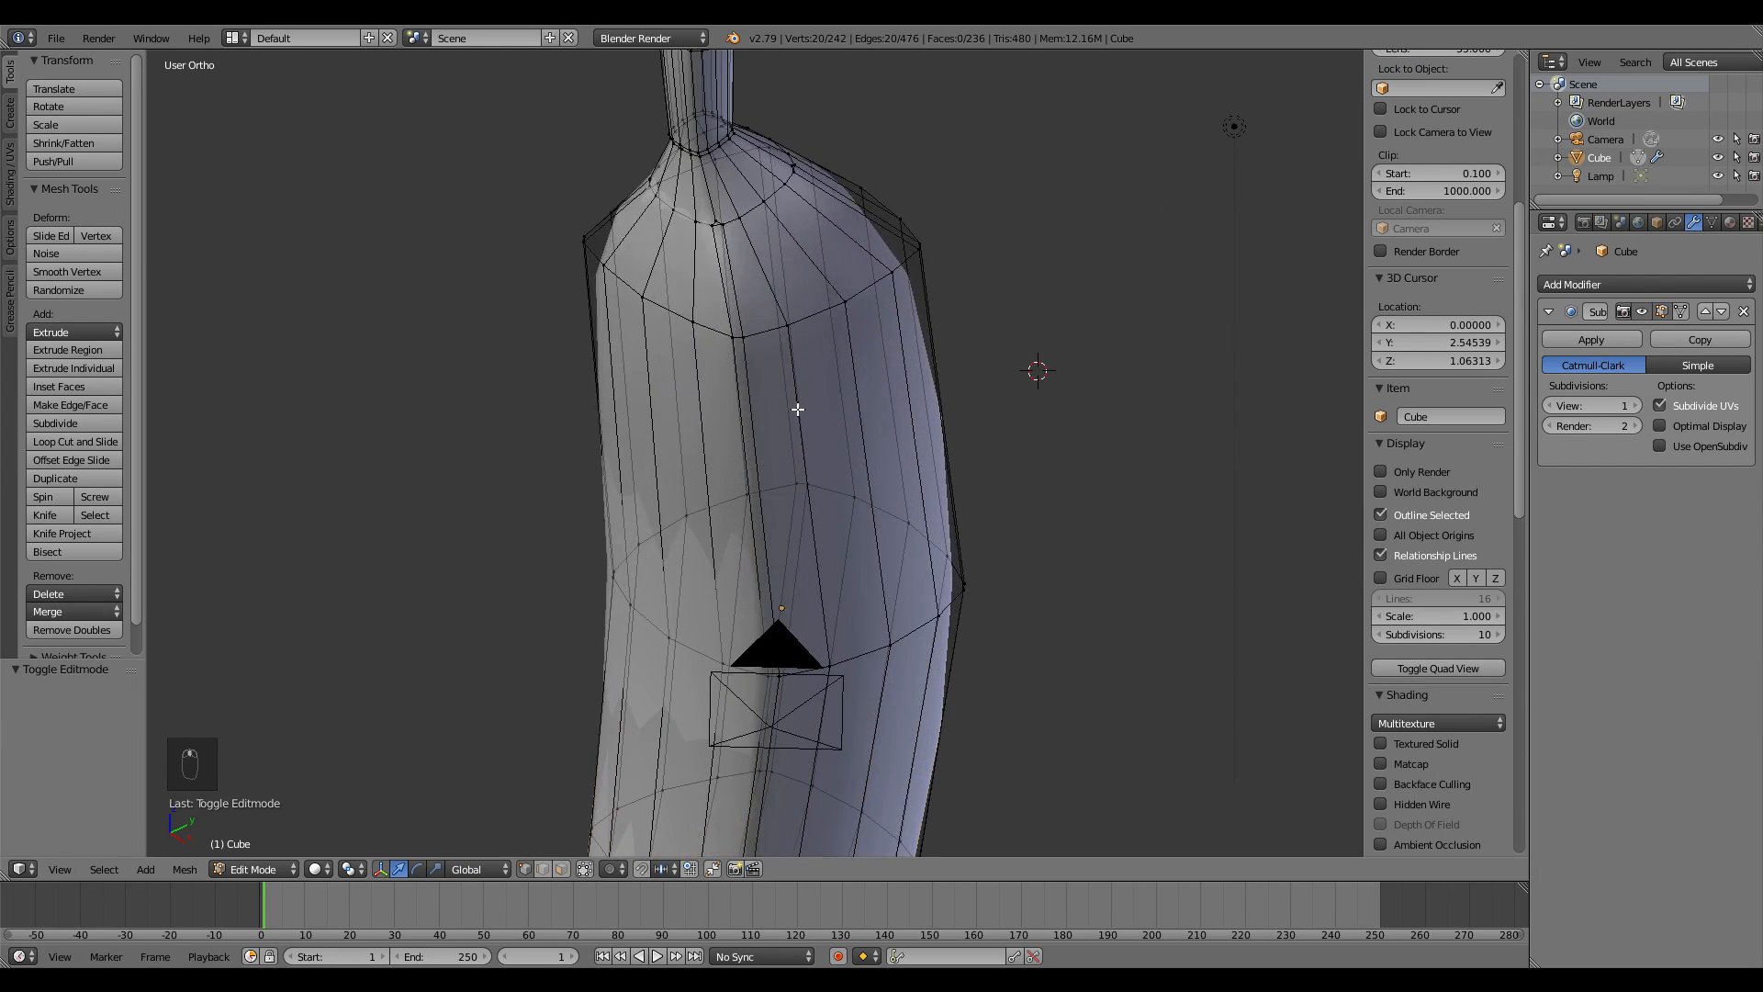
pyautogui.scroll(-4, 798, 408)
pyautogui.moveTo(791, 492); pyautogui.dragTo(743, 493, button='middle')
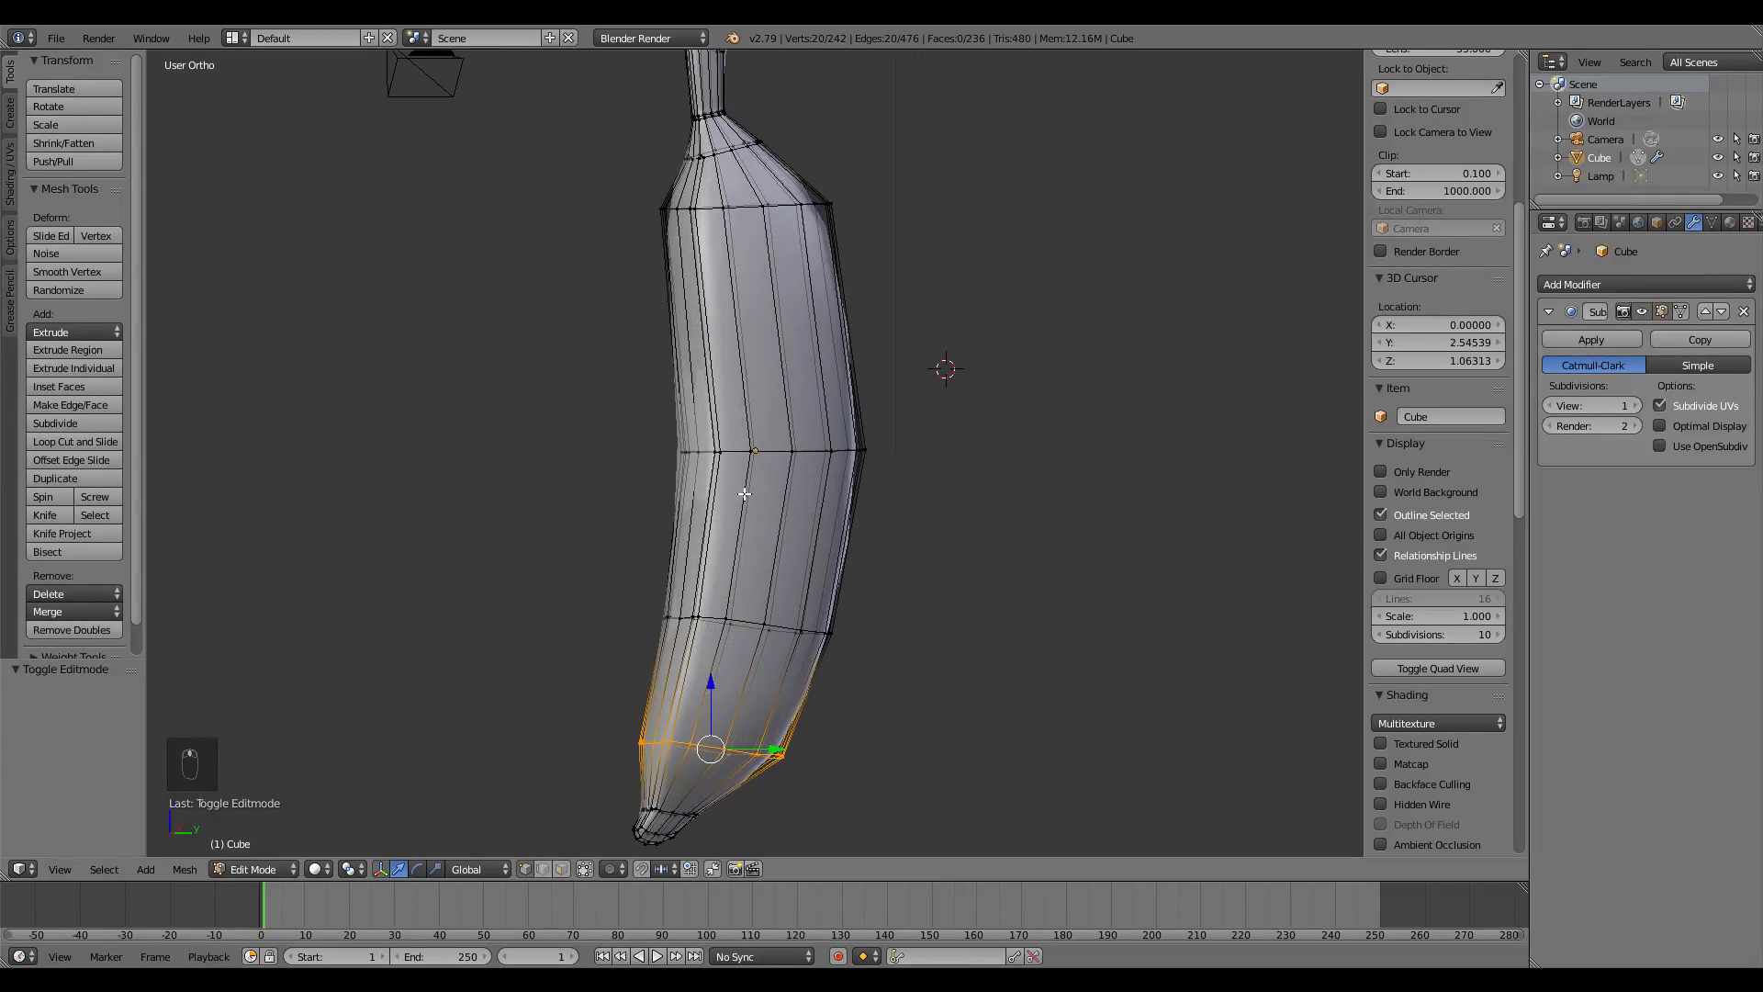
# - Add a loop cut just below the middle edge loop and slide the middle loop up toward the shoulder
pyautogui.click(825, 525)
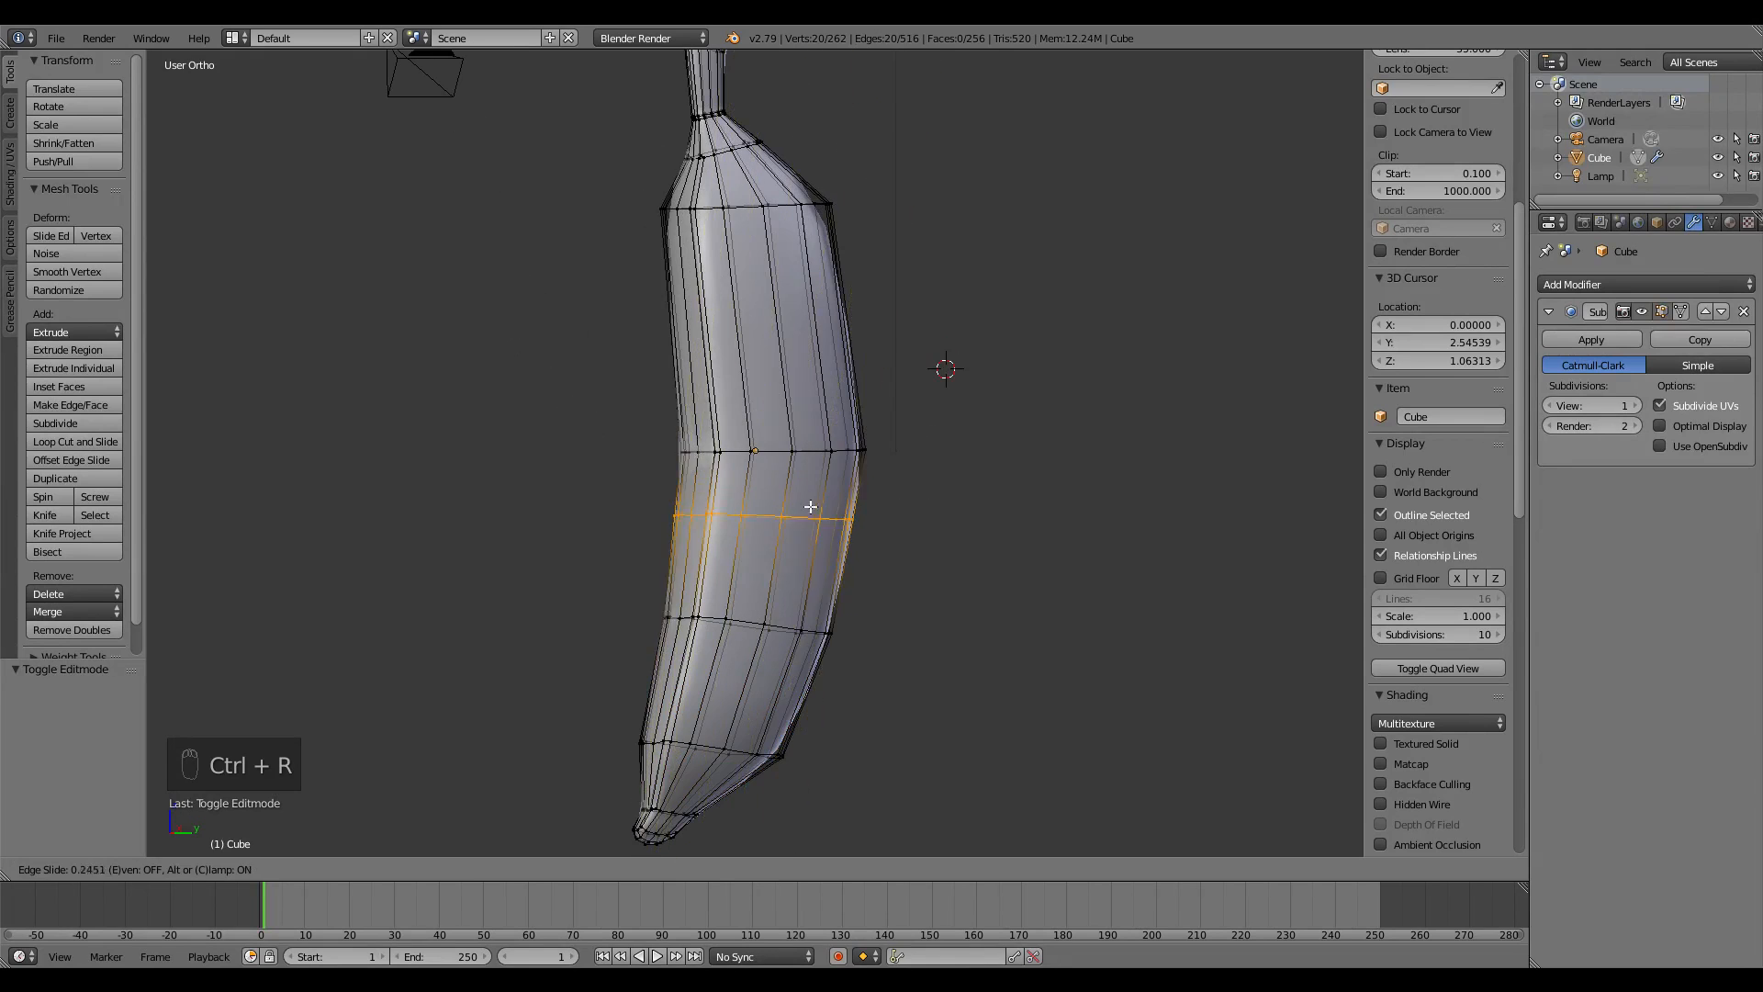
pyautogui.click(820, 516)
pyautogui.keyDown('alt'); pyautogui.rightClick(825, 452); pyautogui.keyUp('alt')
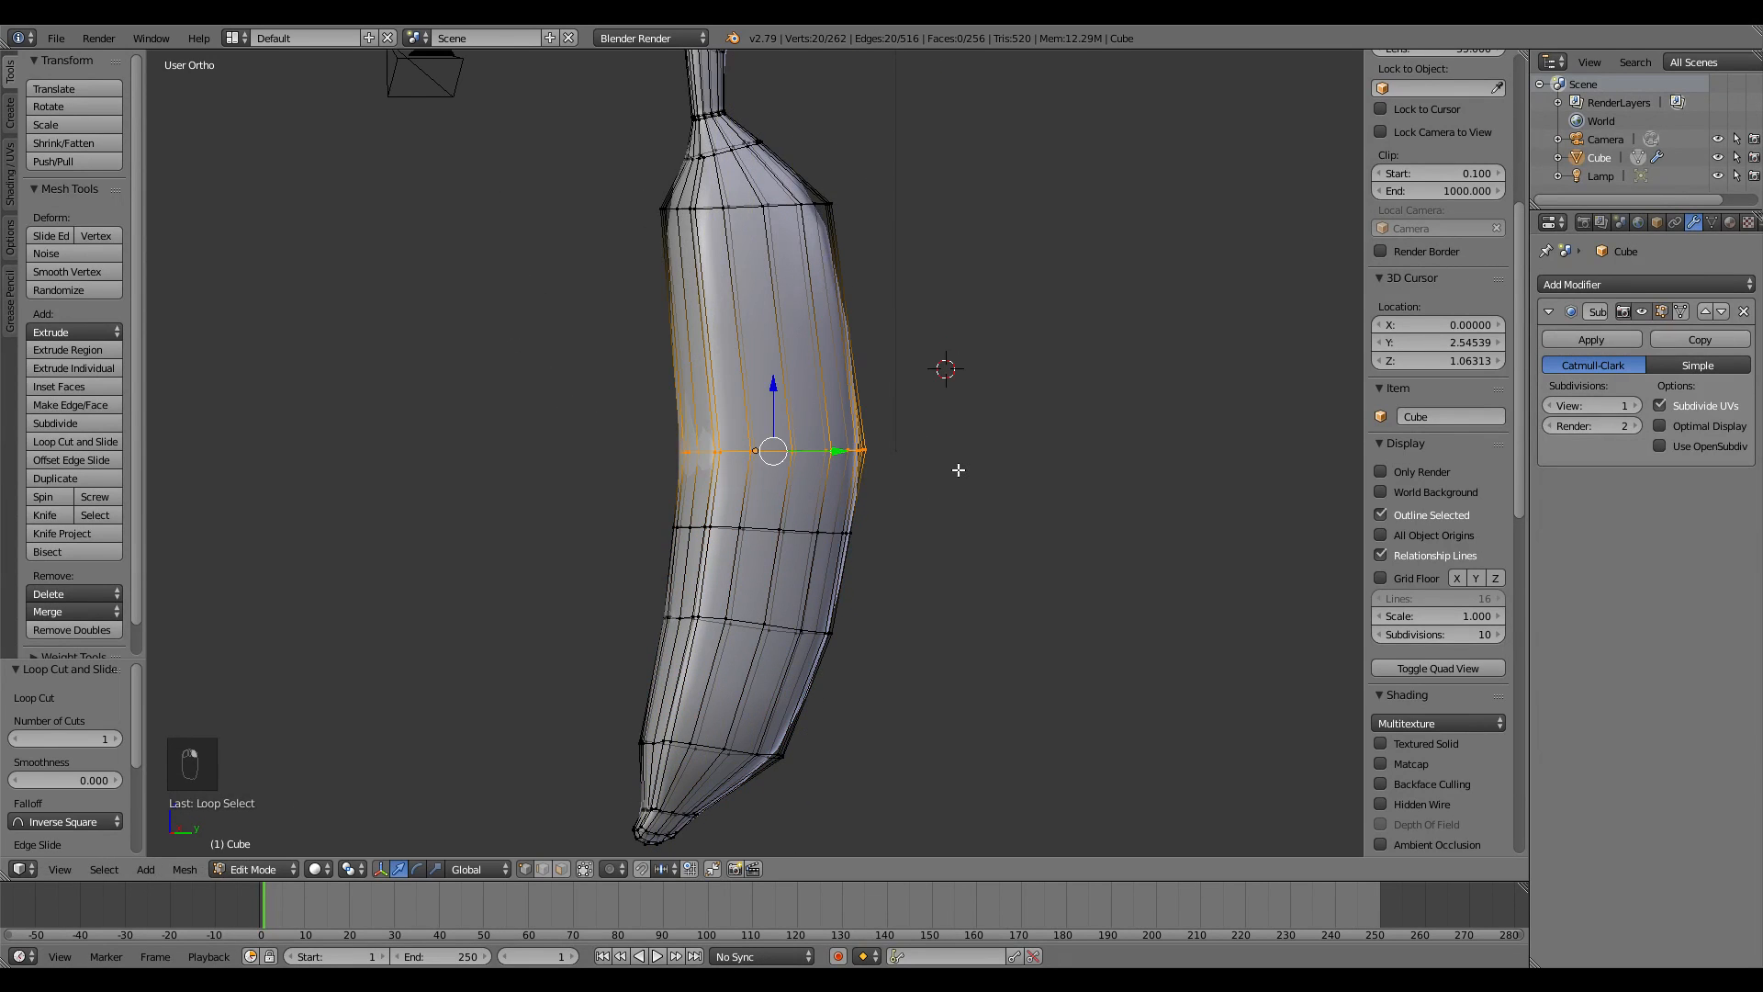
pyautogui.rightClick(961, 463)
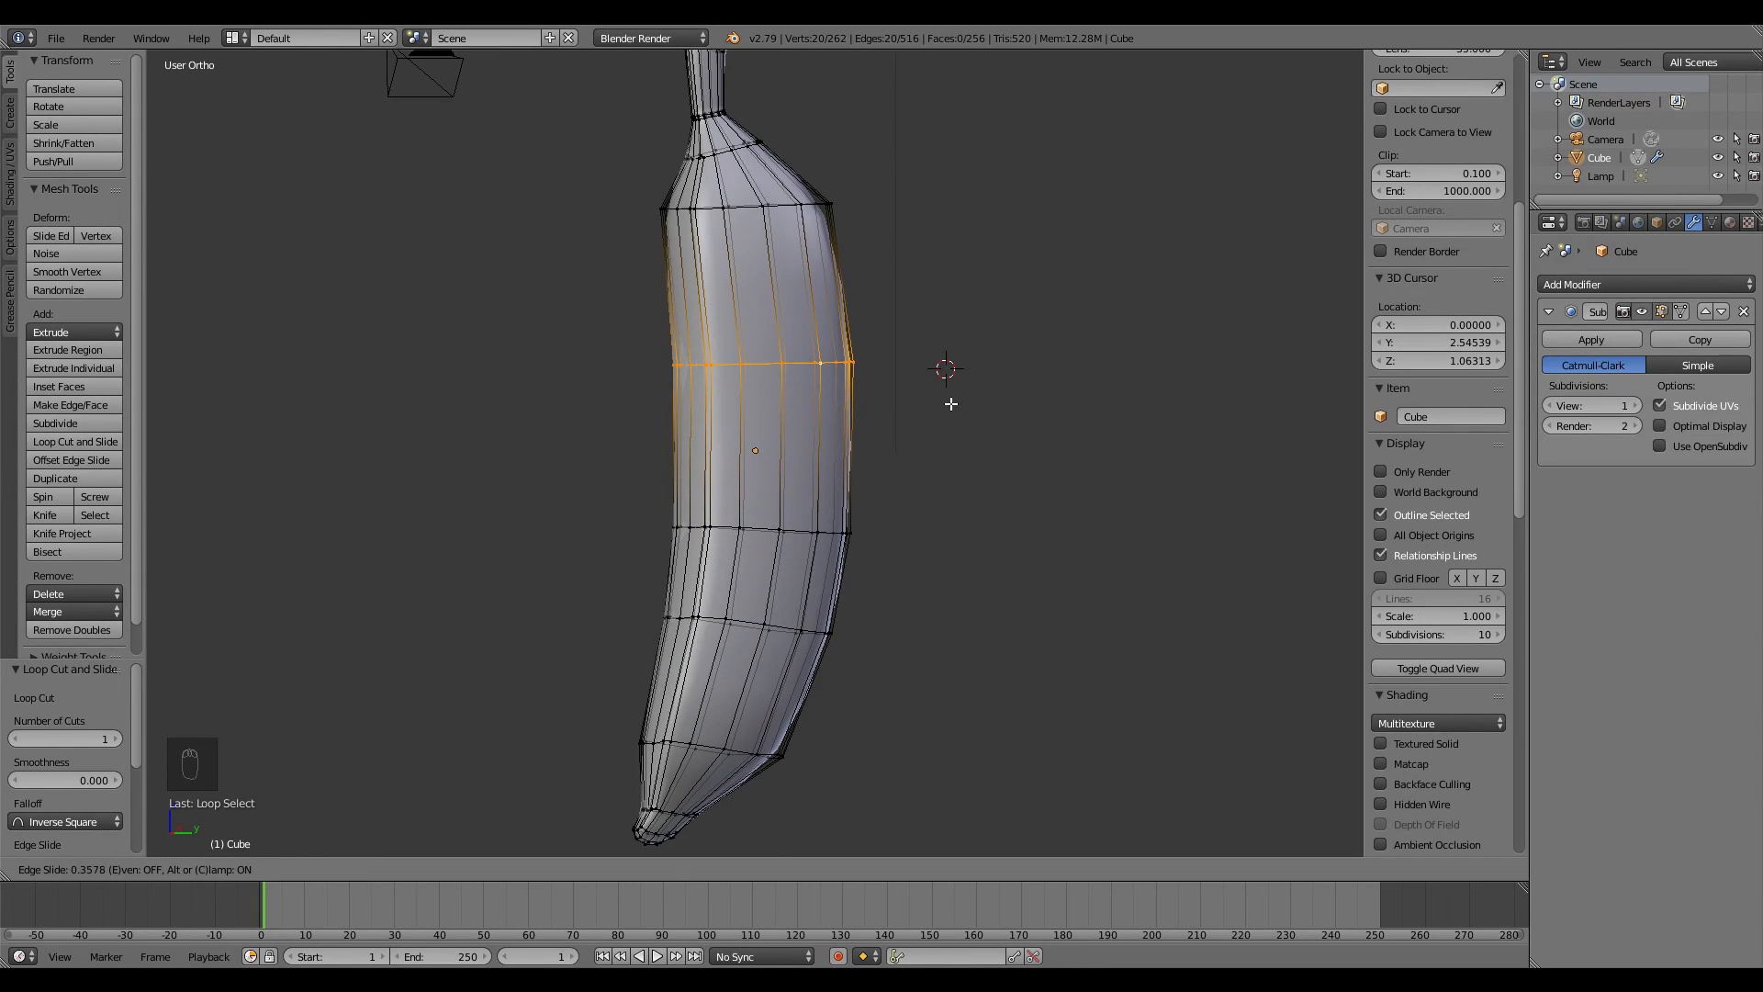
pyautogui.click(921, 425)
# - Select the added mid-body loop and move it 0.007 along X, 0.035 along Y and 0.120 along Z
pyautogui.press('a')
pyautogui.press('b')
pyautogui.moveTo(887, 505); pyautogui.dragTo(606, 555)
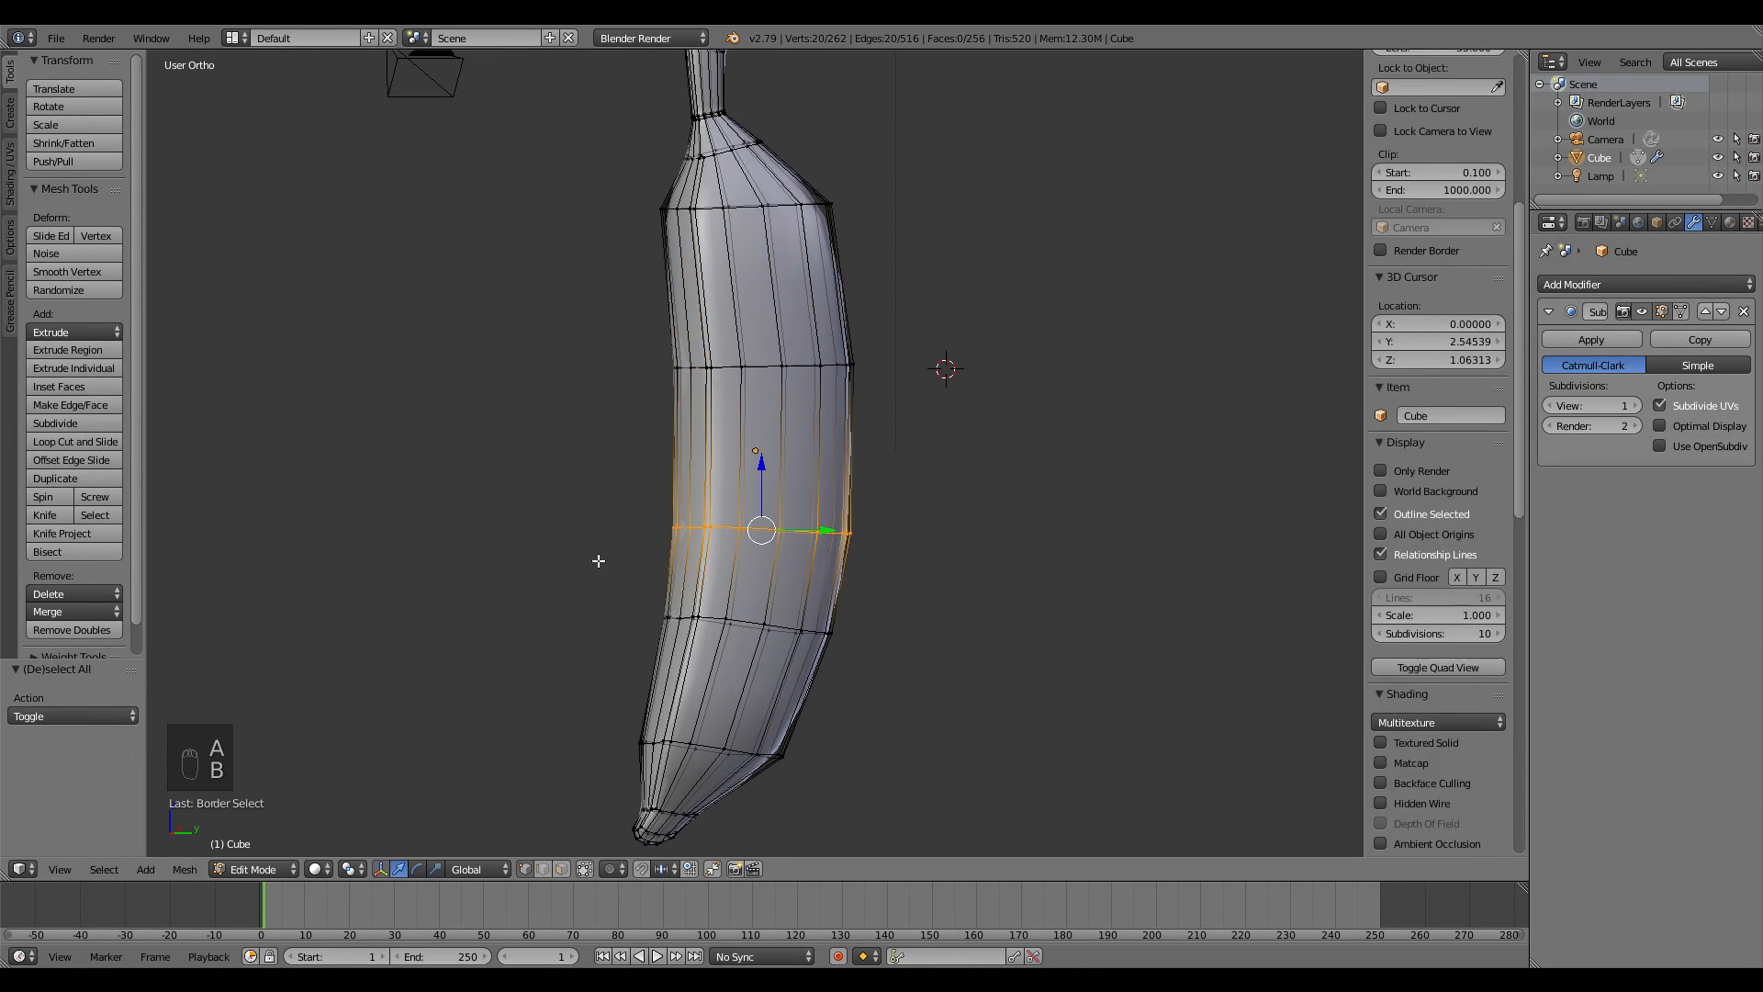
pyautogui.press('g')
pyautogui.click(602, 551)
pyautogui.moveTo(601, 551); pyautogui.dragTo(728, 265, button='middle')
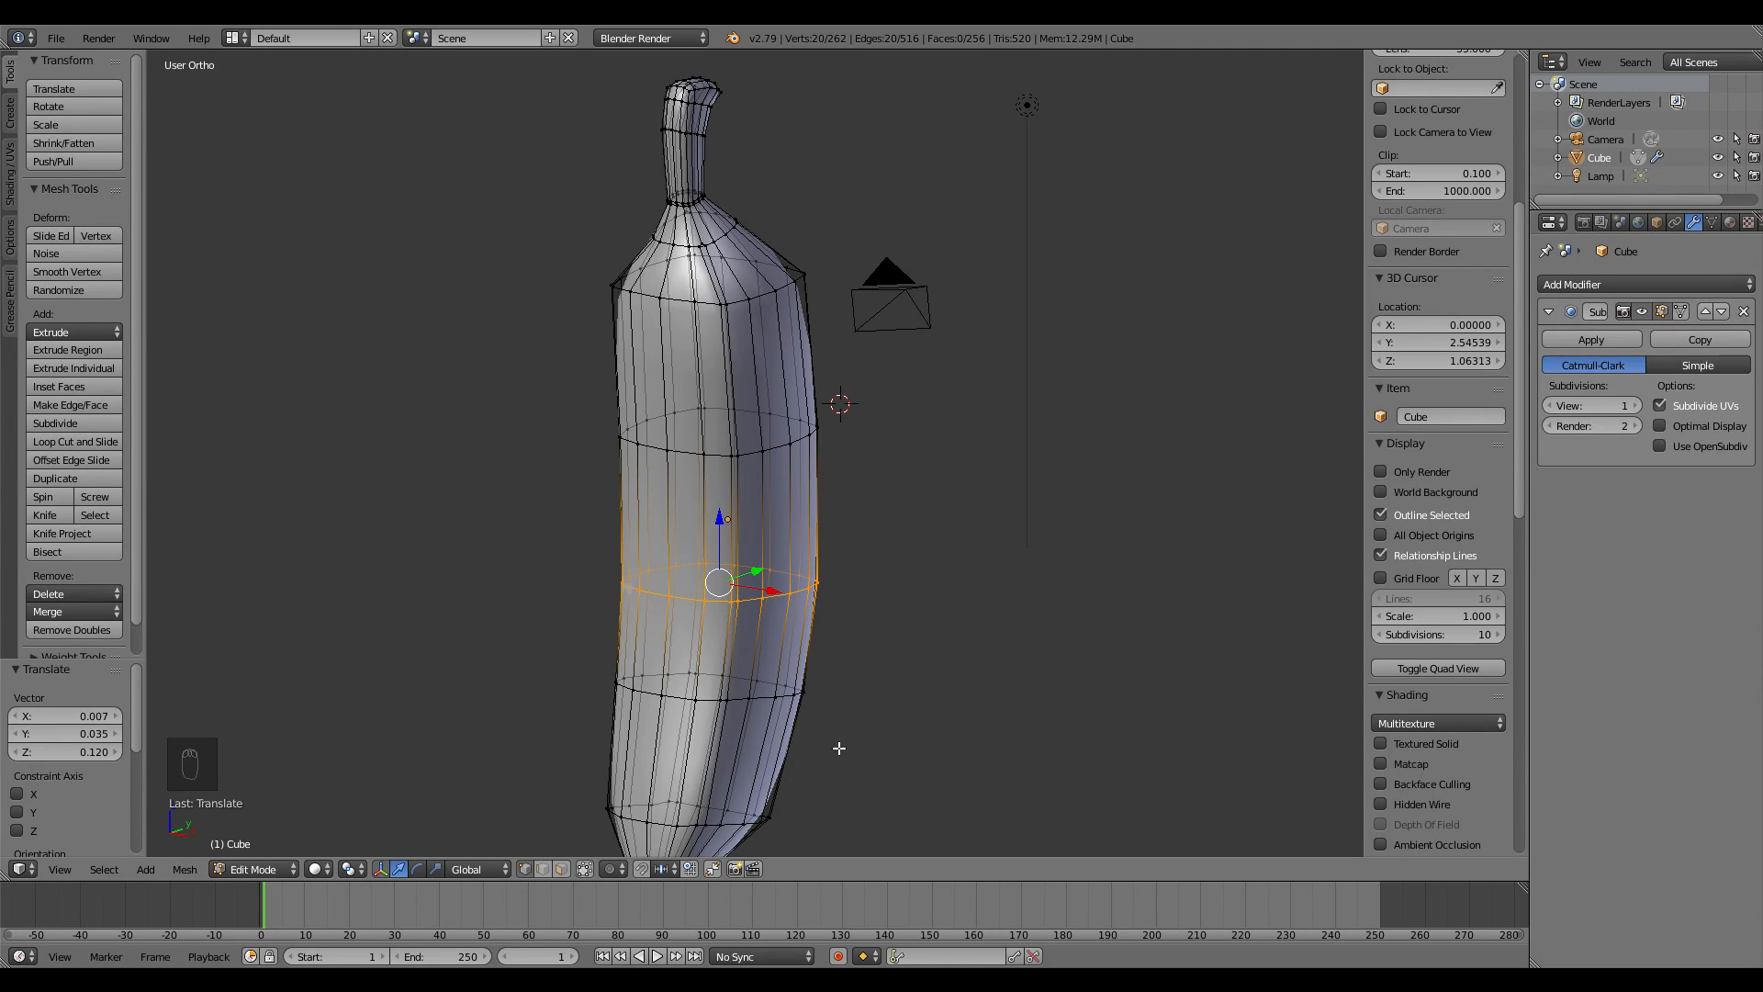
# - Mark the selected mid-body edge loop as a seam
pyautogui.hotkey('ctrl', 'e')
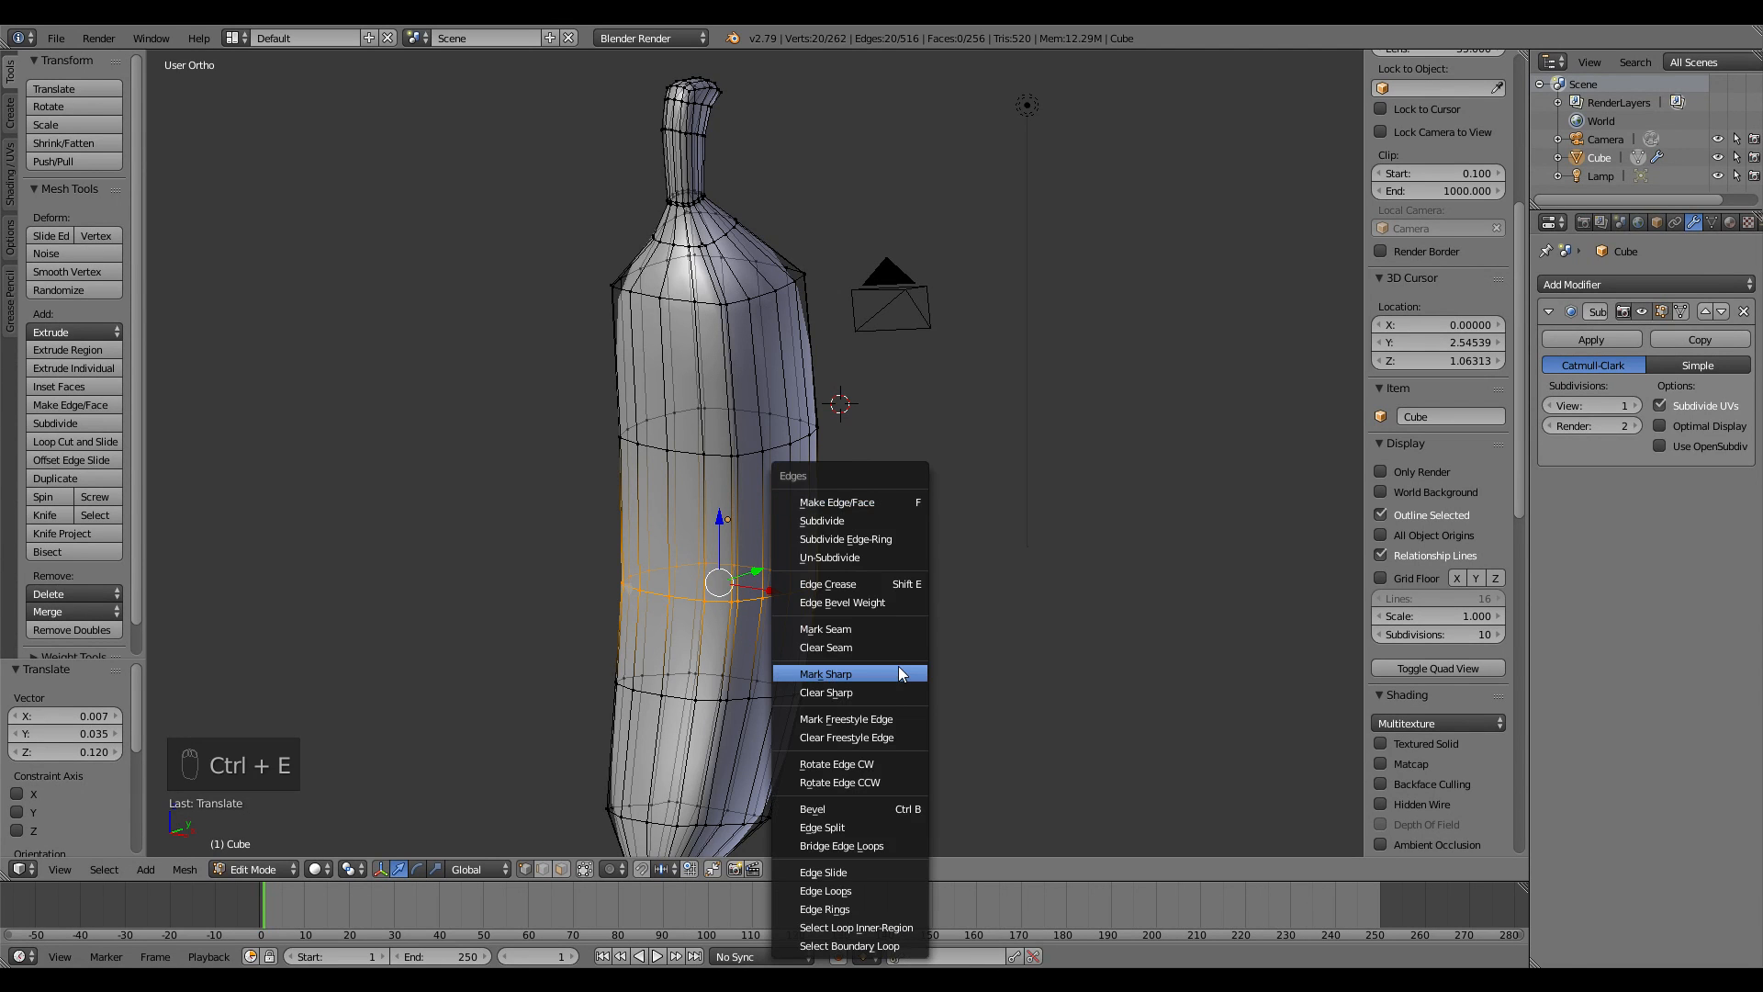
pyautogui.click(868, 630)
pyautogui.moveTo(868, 630); pyautogui.dragTo(882, 575, button='middle')
pyautogui.press('KP_3')
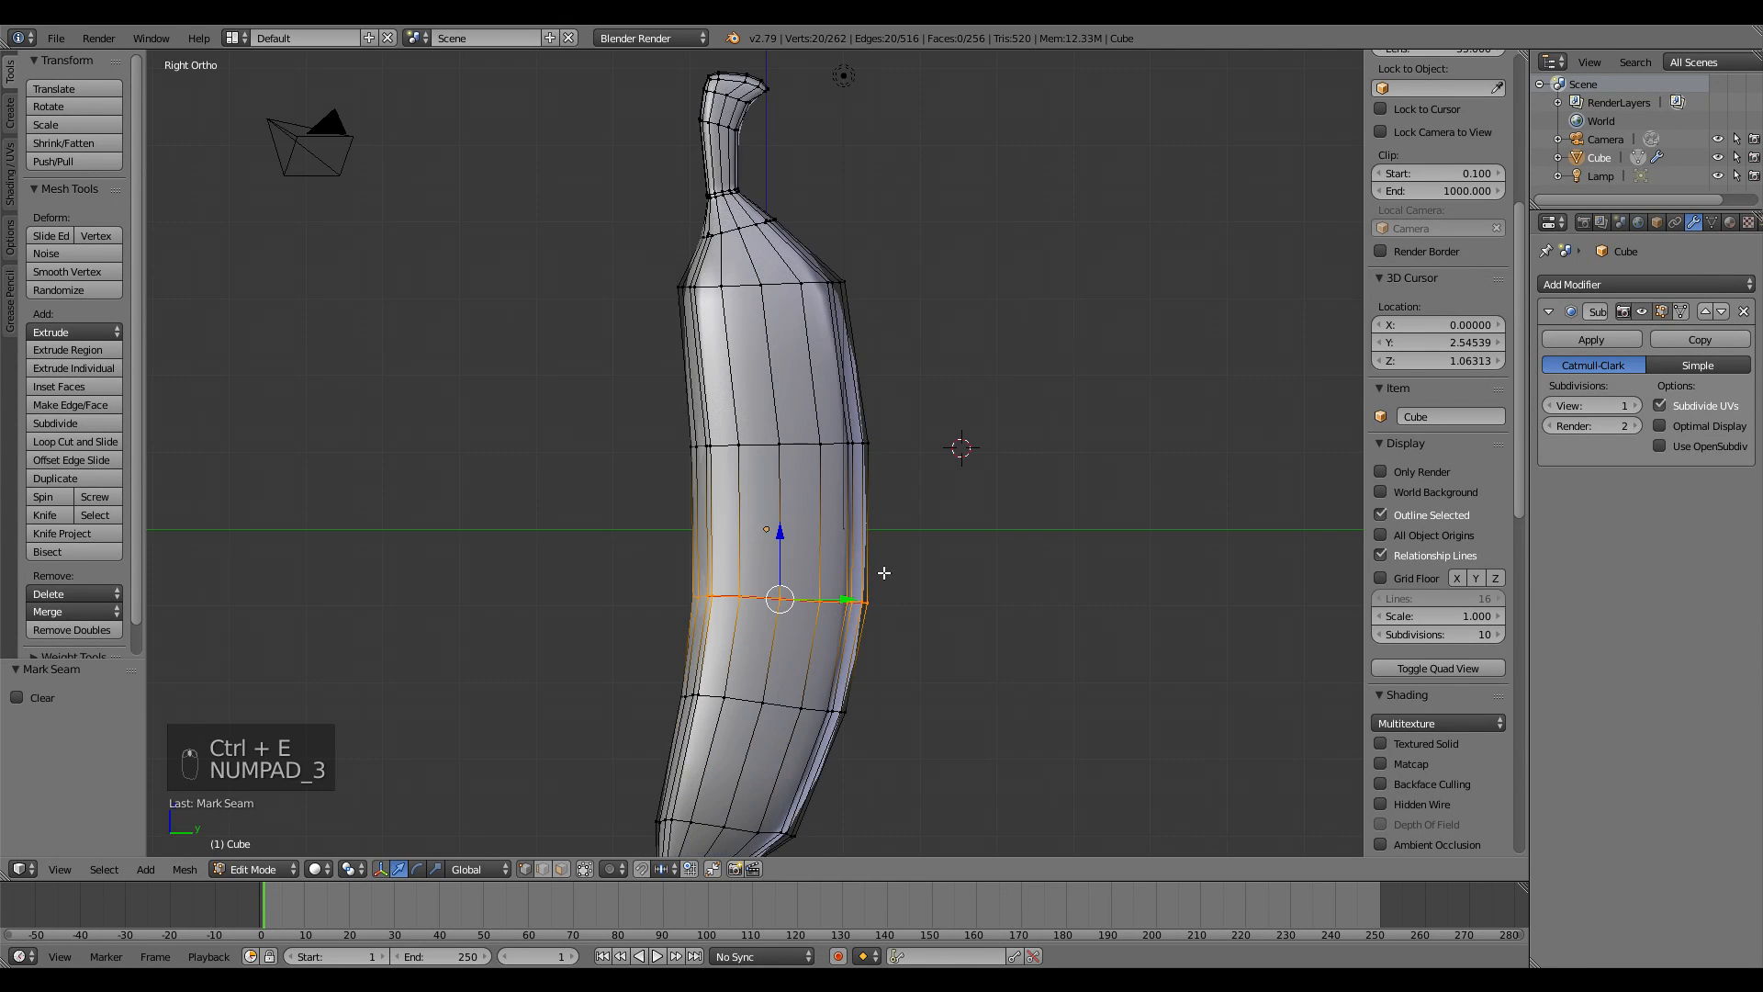
pyautogui.keyDown('shift'); pyautogui.moveTo(902, 513); pyautogui.dragTo(810, 613, button='middle'); pyautogui.keyUp('shift')
pyautogui.scroll(3, 888, 597)
pyautogui.scroll(-1, 889, 598)
pyautogui.click(544, 869)
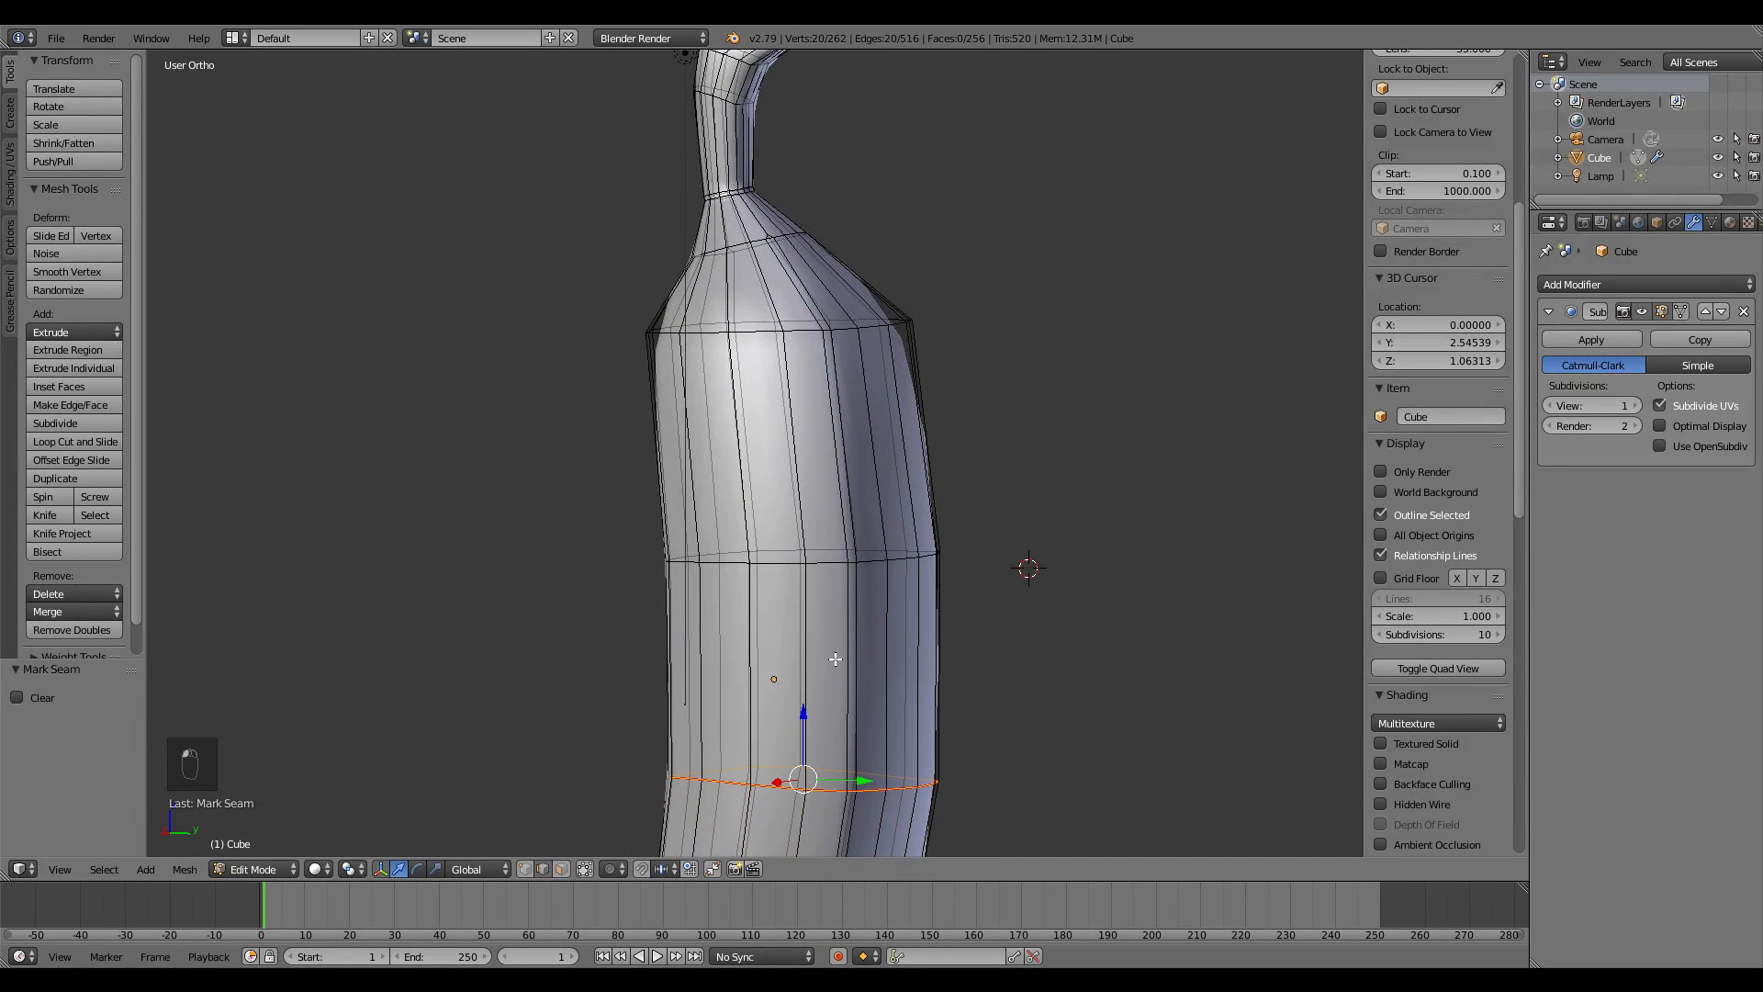
pyautogui.rightClick(833, 700)
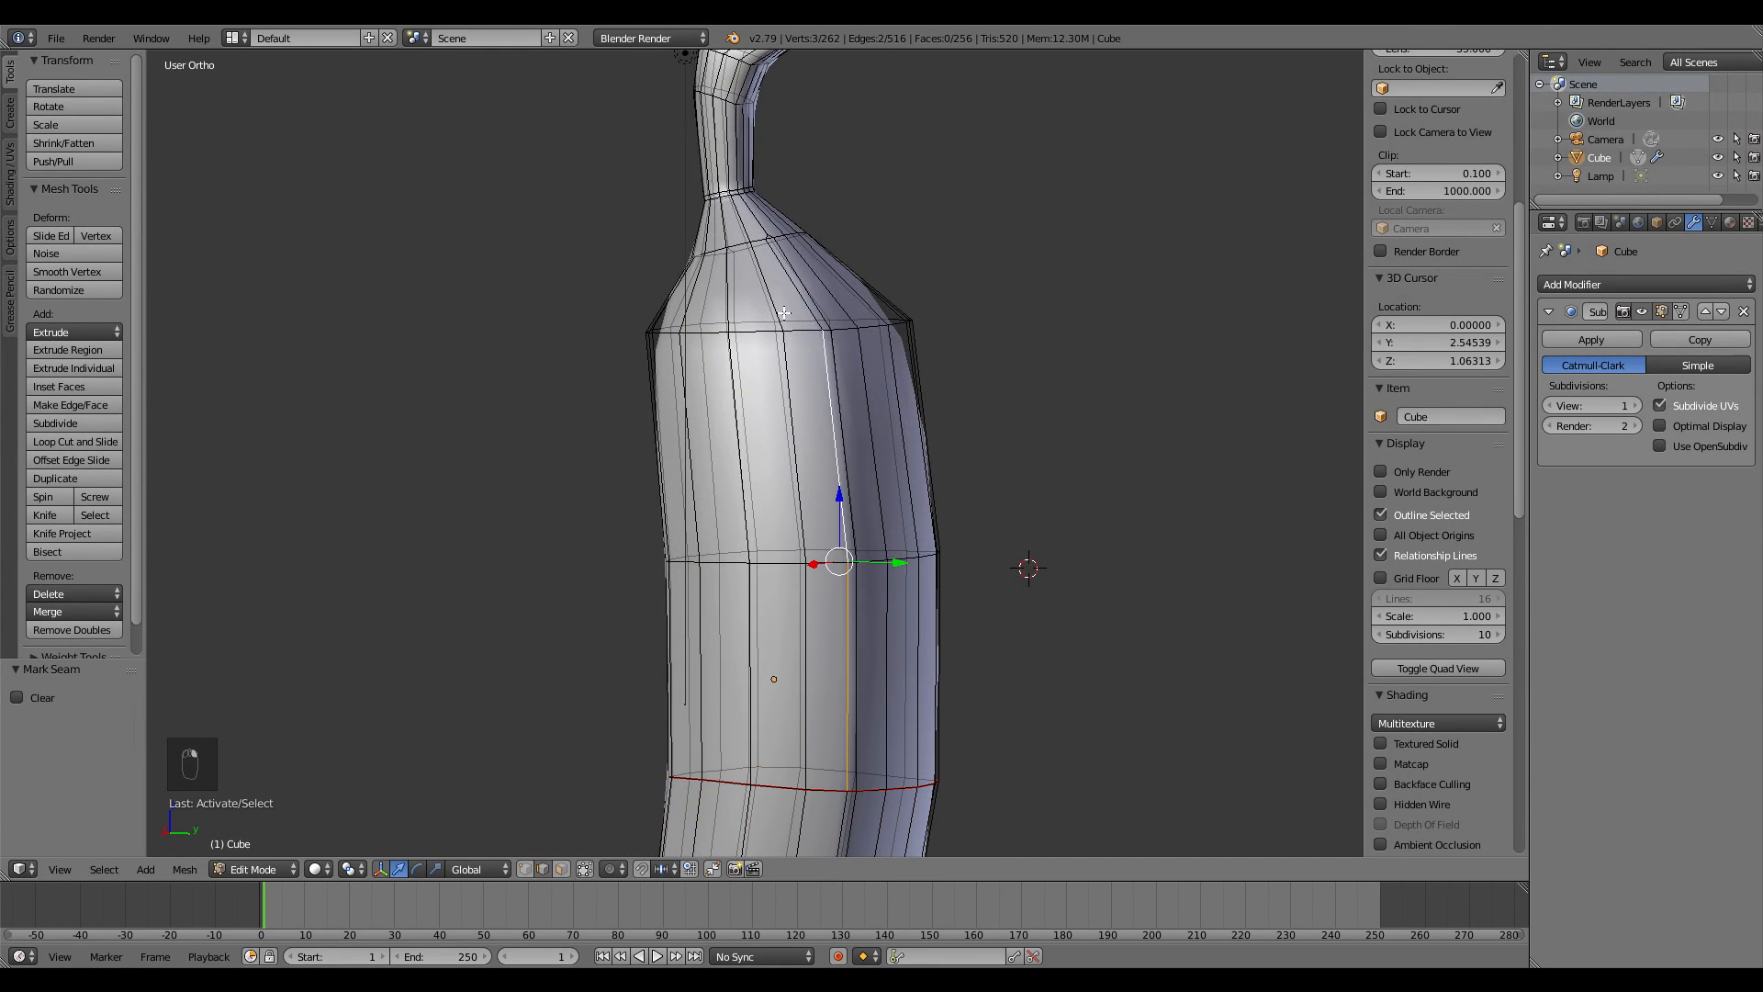
pyautogui.scroll(5, 765, 219)
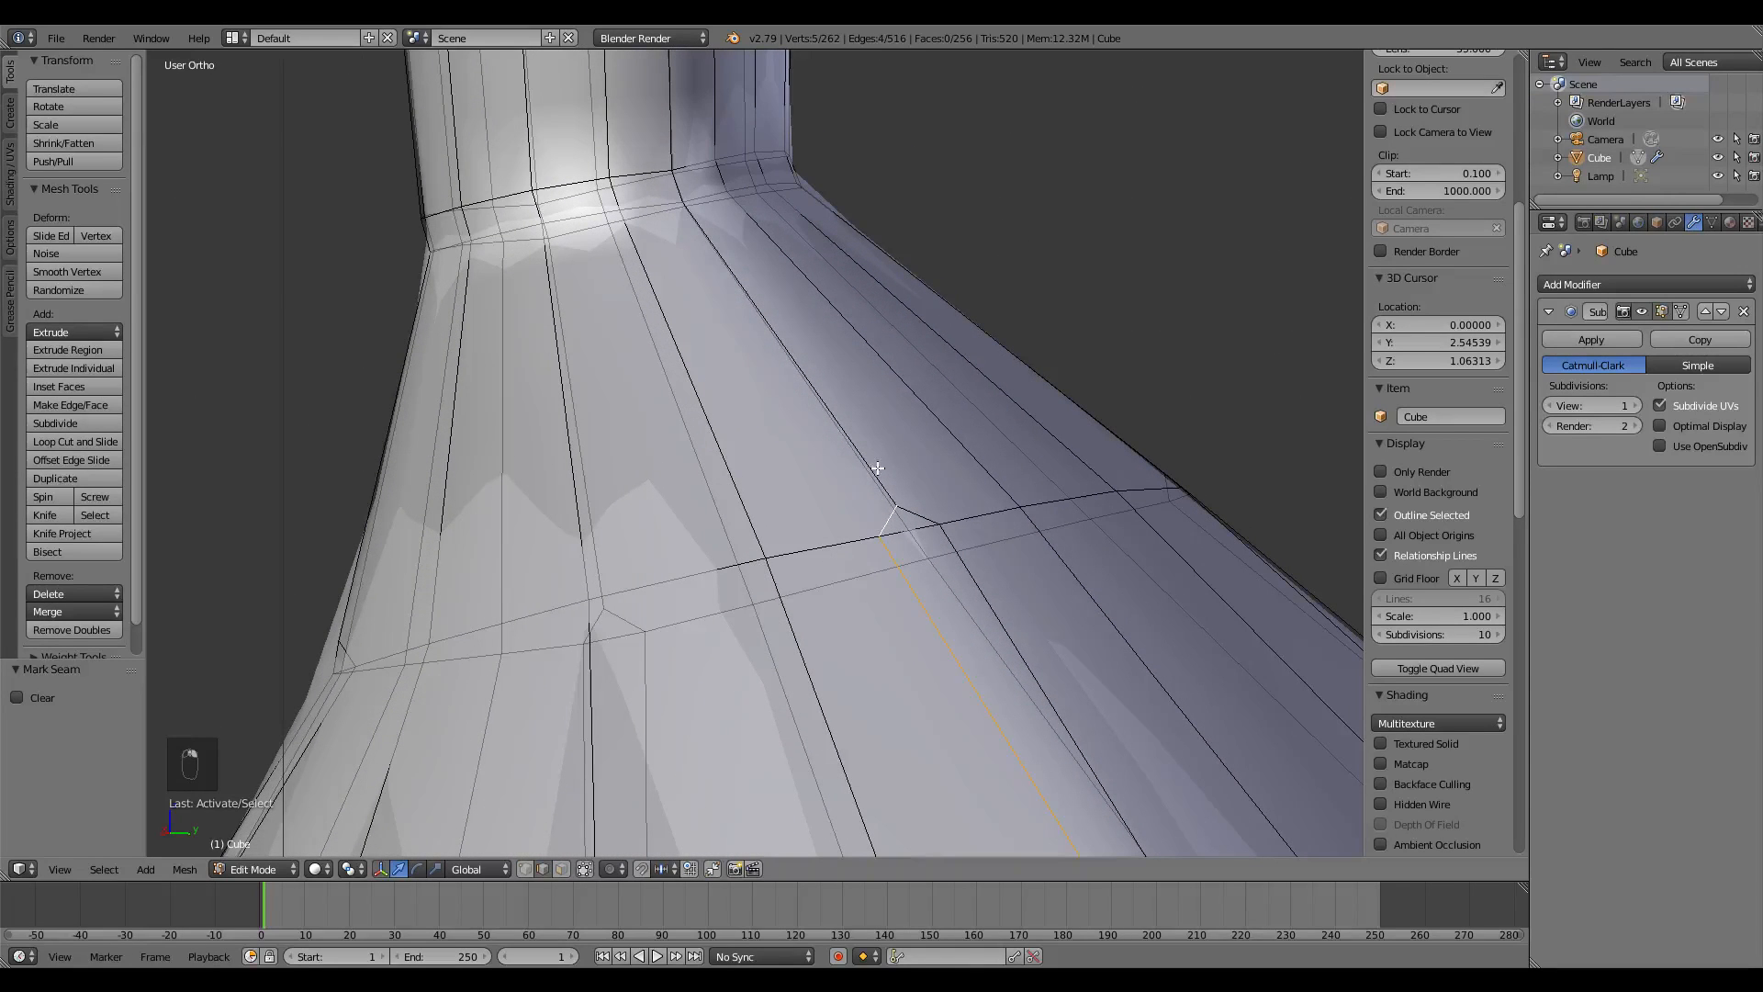
pyautogui.scroll(-5, 882, 500)
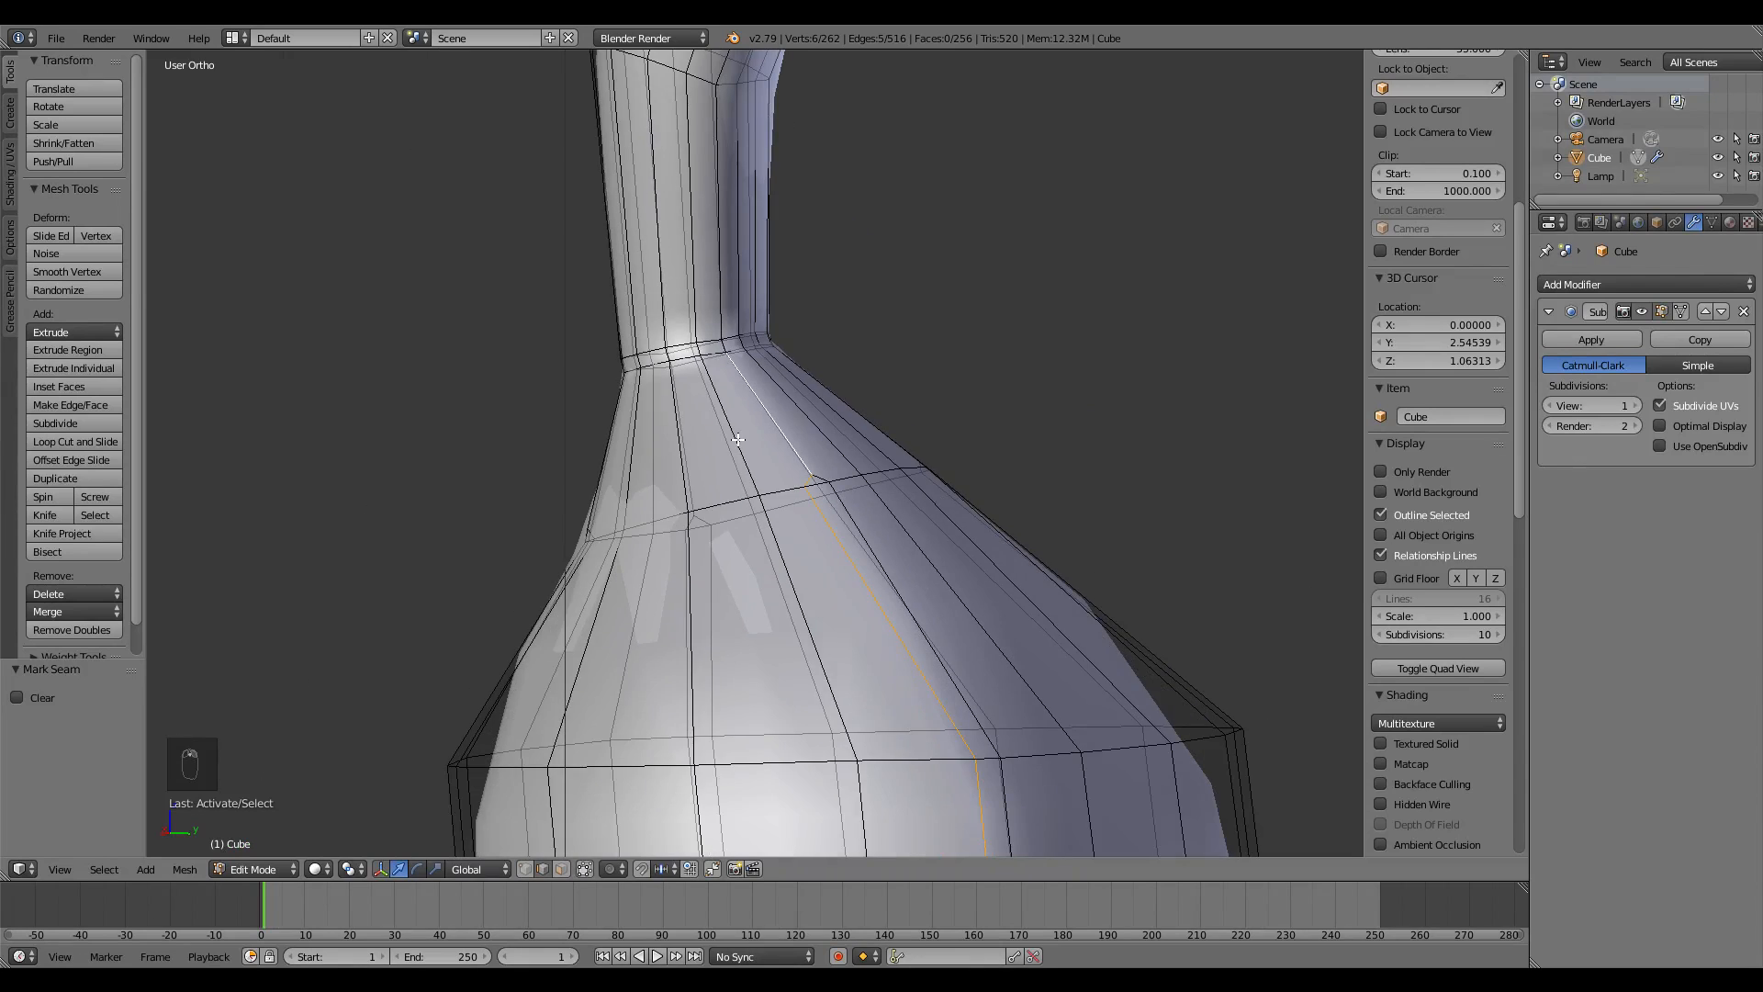
pyautogui.moveTo(866, 505); pyautogui.dragTo(744, 746, button='middle')
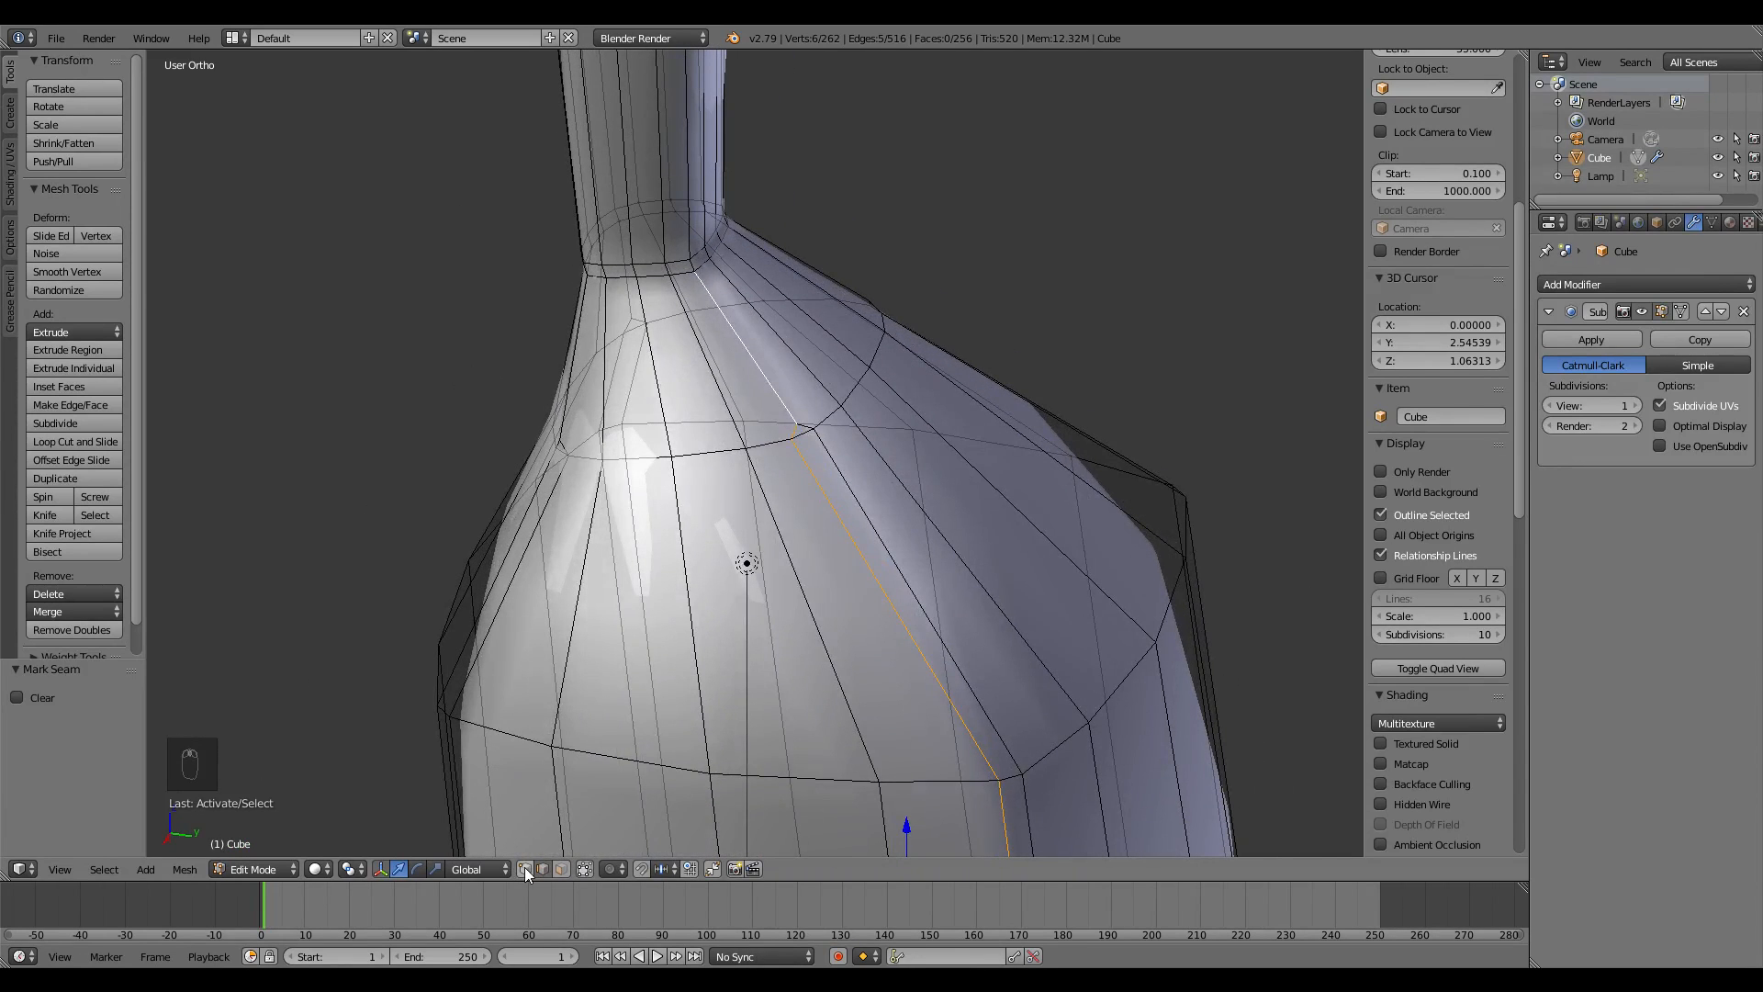
# - Merge at center the three clustered vertices where the first ridge crosses the neck loop, in vertex select mode
pyautogui.click(525, 869)
pyautogui.moveTo(872, 372); pyautogui.dragTo(857, 425, button='middle')
pyautogui.press('a')
pyautogui.press('c')
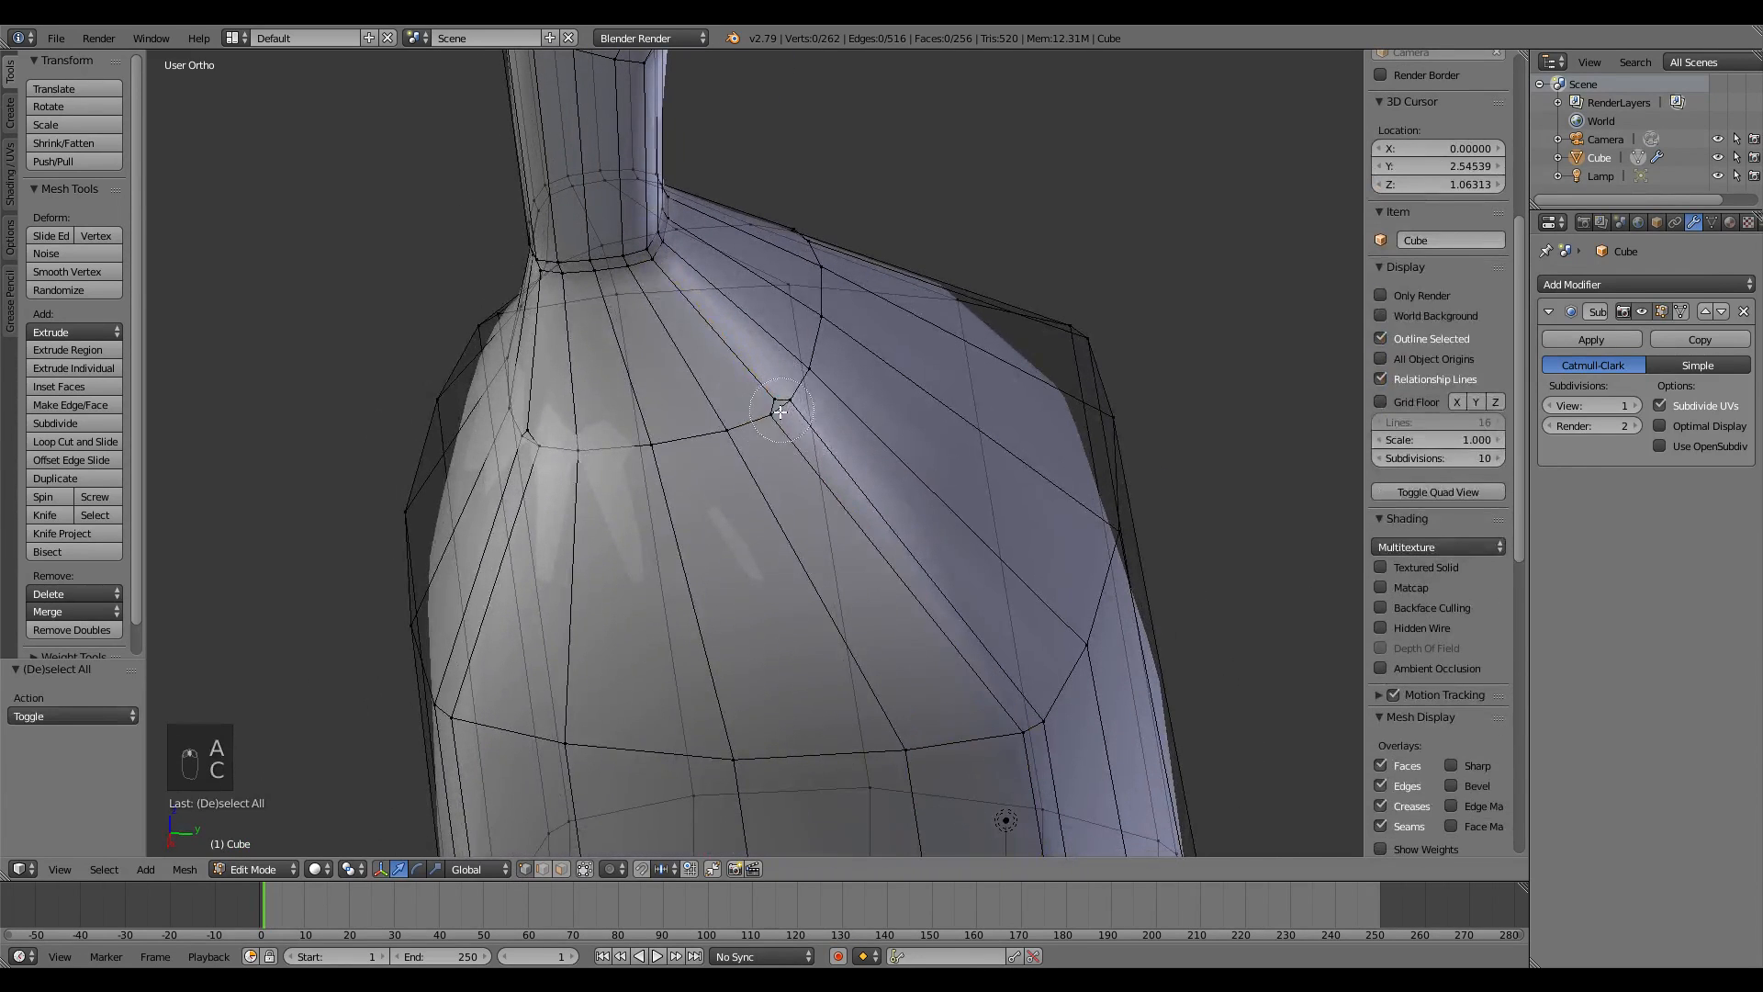
pyautogui.click(779, 413)
pyautogui.press('Escape')
pyautogui.hotkey('alt', 'm')
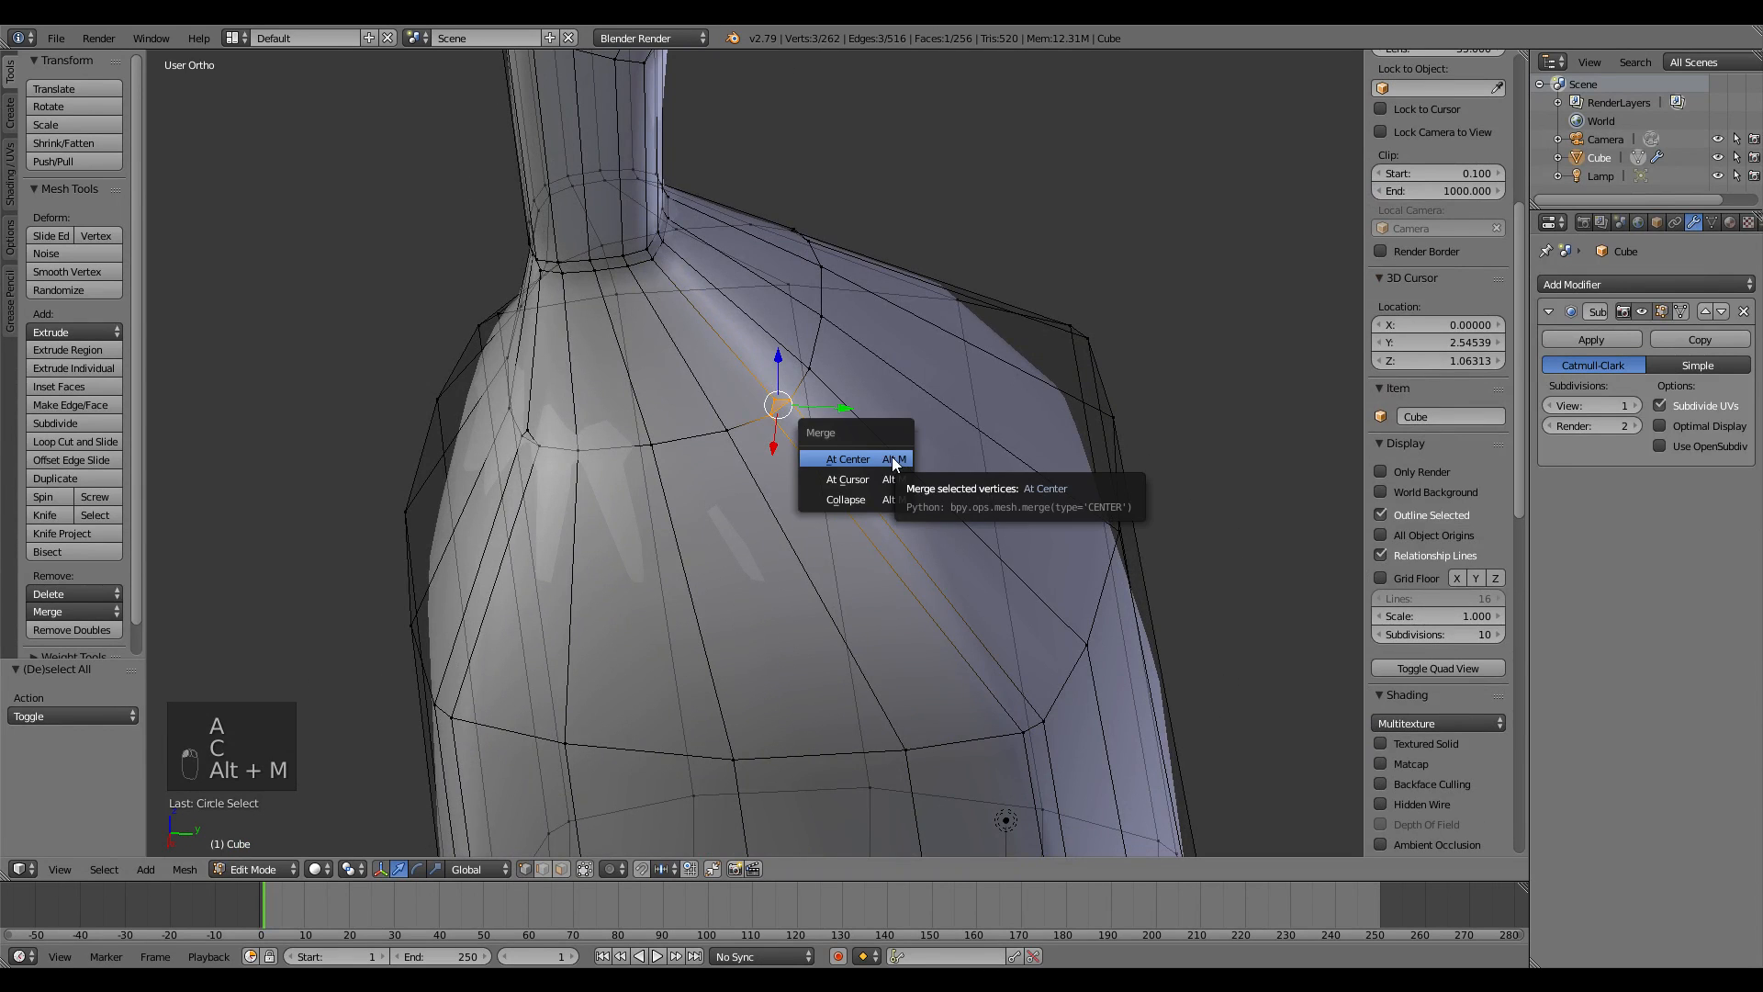
pyautogui.click(890, 463)
# - Merge at center the three clustered vertices on the second ridge's crossing with the neck loop
pyautogui.moveTo(890, 463); pyautogui.dragTo(824, 459, button='middle')
pyautogui.press('a')
pyautogui.press('c')
pyautogui.click(511, 583)
pyautogui.press('Escape')
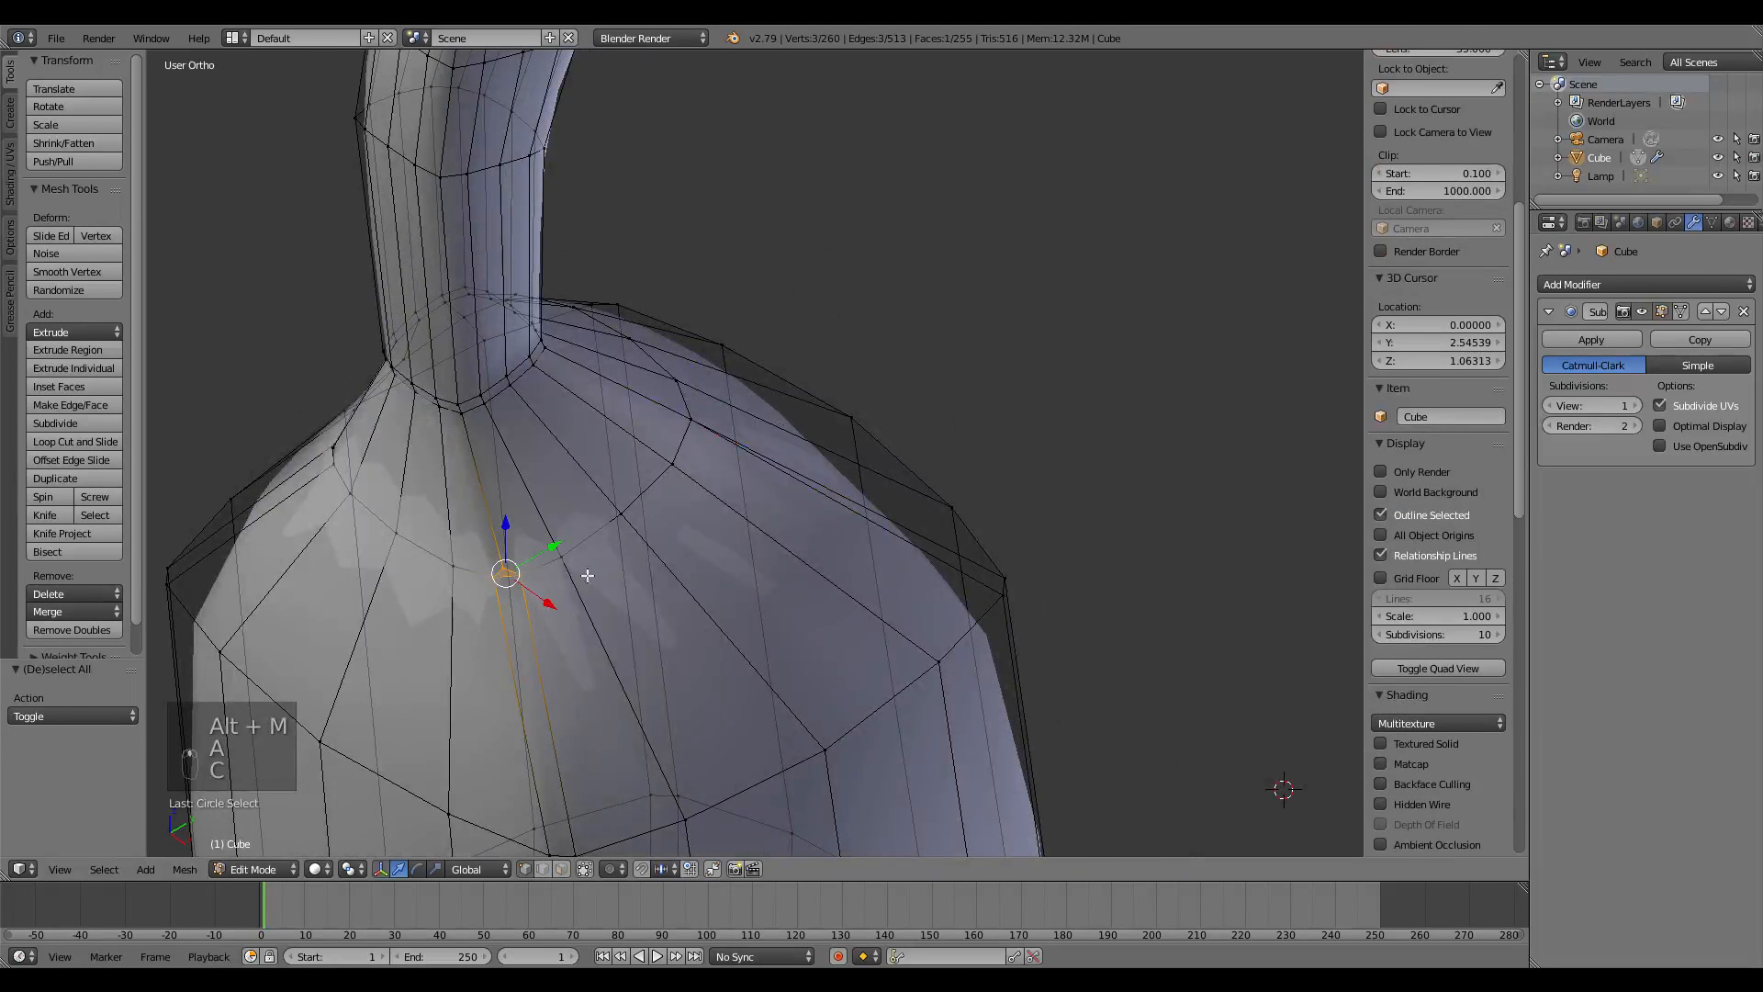
pyautogui.hotkey('alt', 'm')
pyautogui.click(671, 566)
# - Merge at center the clustered vertices where the third ridge meets the neck loop
pyautogui.moveTo(672, 566); pyautogui.dragTo(679, 659, button='middle')
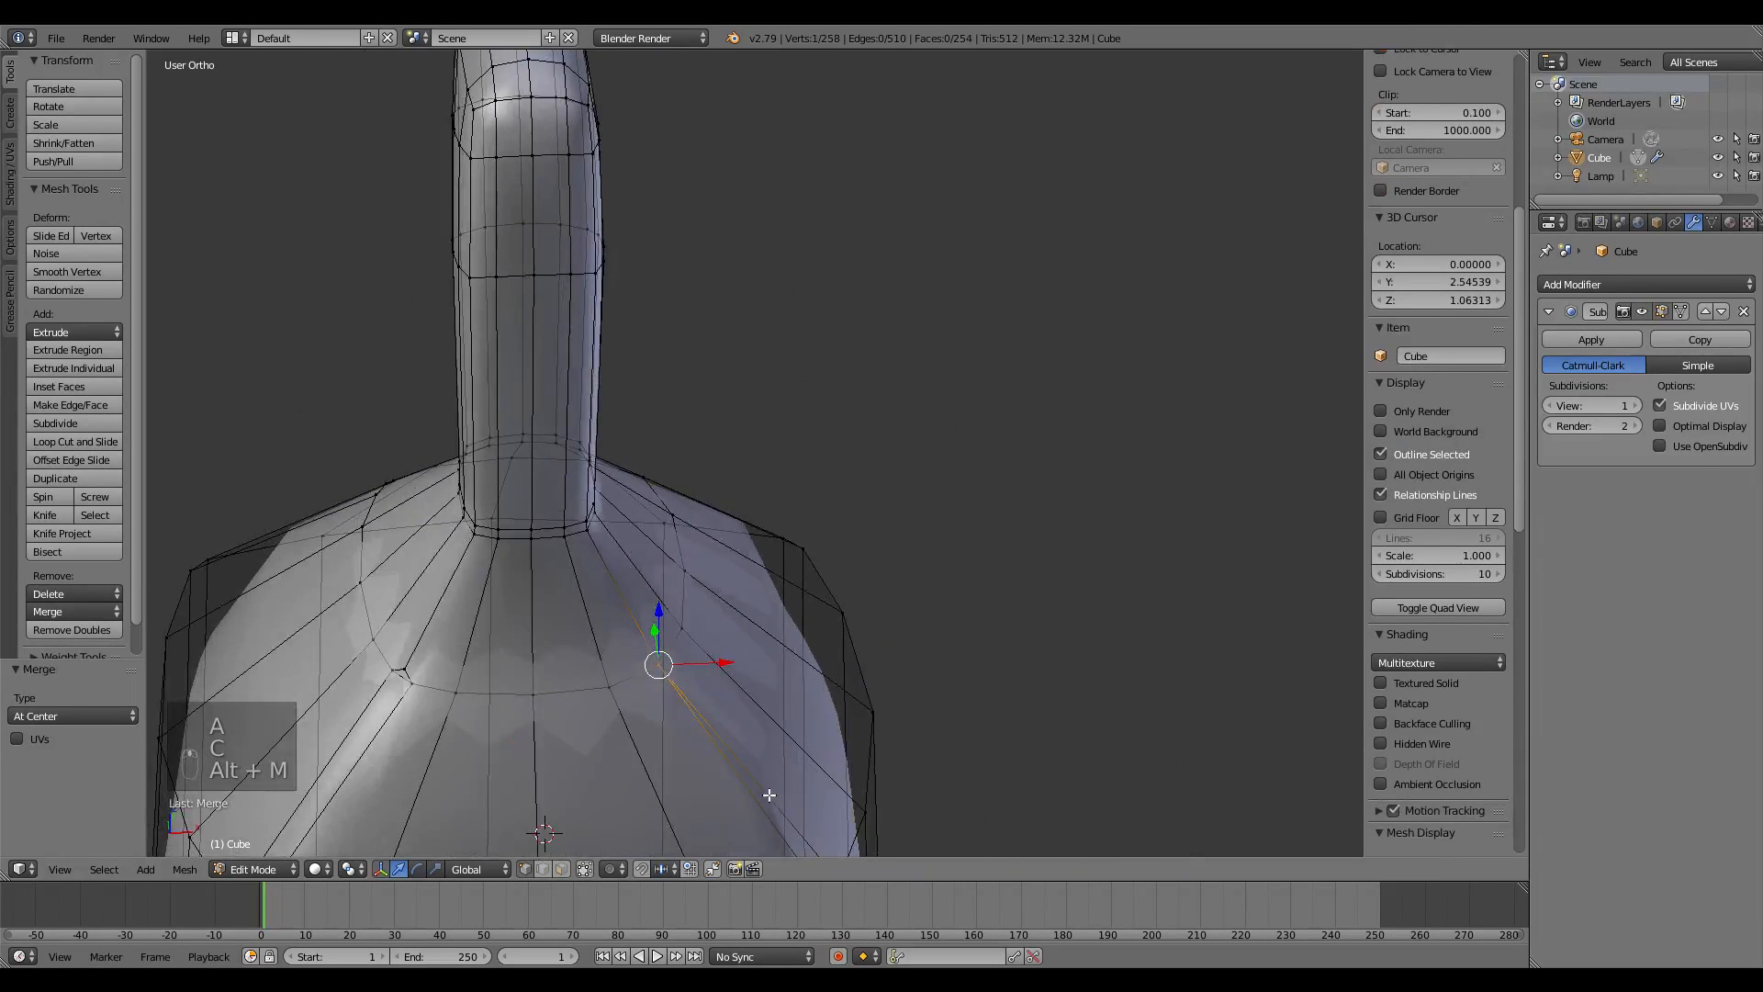
pyautogui.moveTo(769, 795); pyautogui.dragTo(549, 610, button='middle')
pyautogui.press('a')
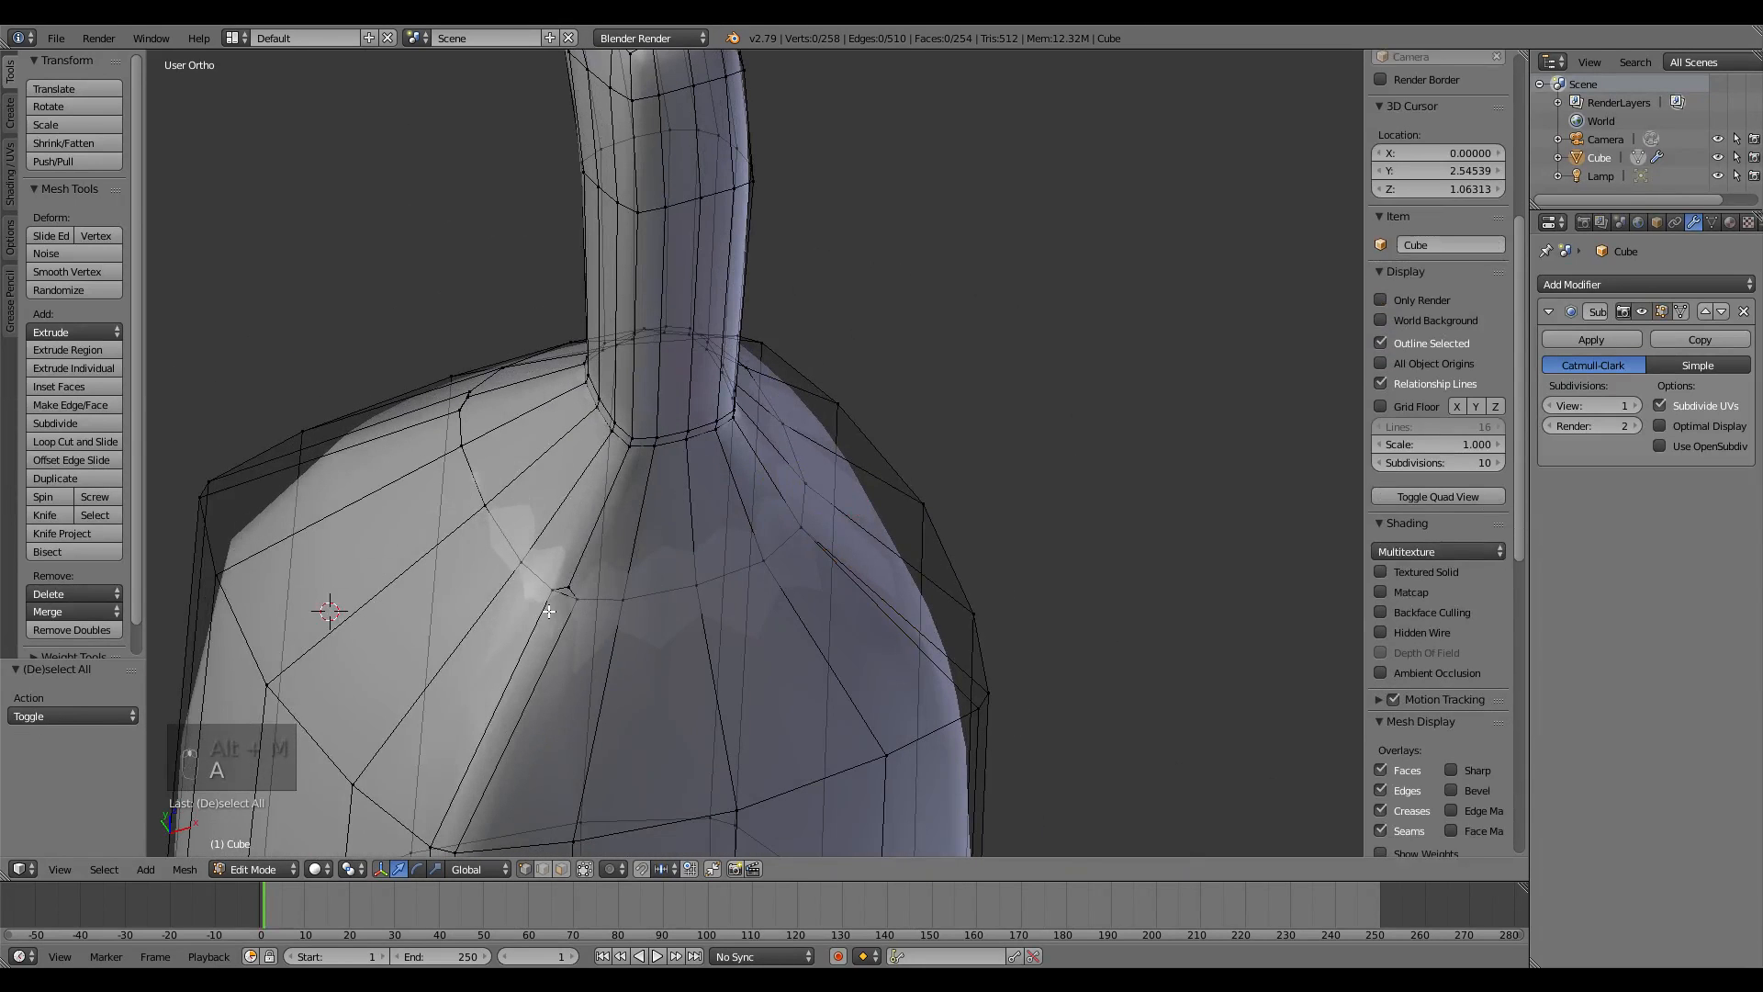
pyautogui.press('c')
pyautogui.click(563, 593)
pyautogui.rightClick(577, 596)
pyautogui.hotkey('alt', 'm')
pyautogui.click(642, 582)
# - Merge at center the clustered vertices where the fourth ridge meets the neck loop, and clear the selection
pyautogui.press('a')
pyautogui.moveTo(642, 582); pyautogui.dragTo(906, 760, button='middle')
pyautogui.press('c')
pyautogui.click(509, 472)
pyautogui.rightClick(514, 472)
pyautogui.hotkey('alt', 'm')
pyautogui.click(677, 480)
pyautogui.scroll(-2, 542, 497)
pyautogui.press('a')
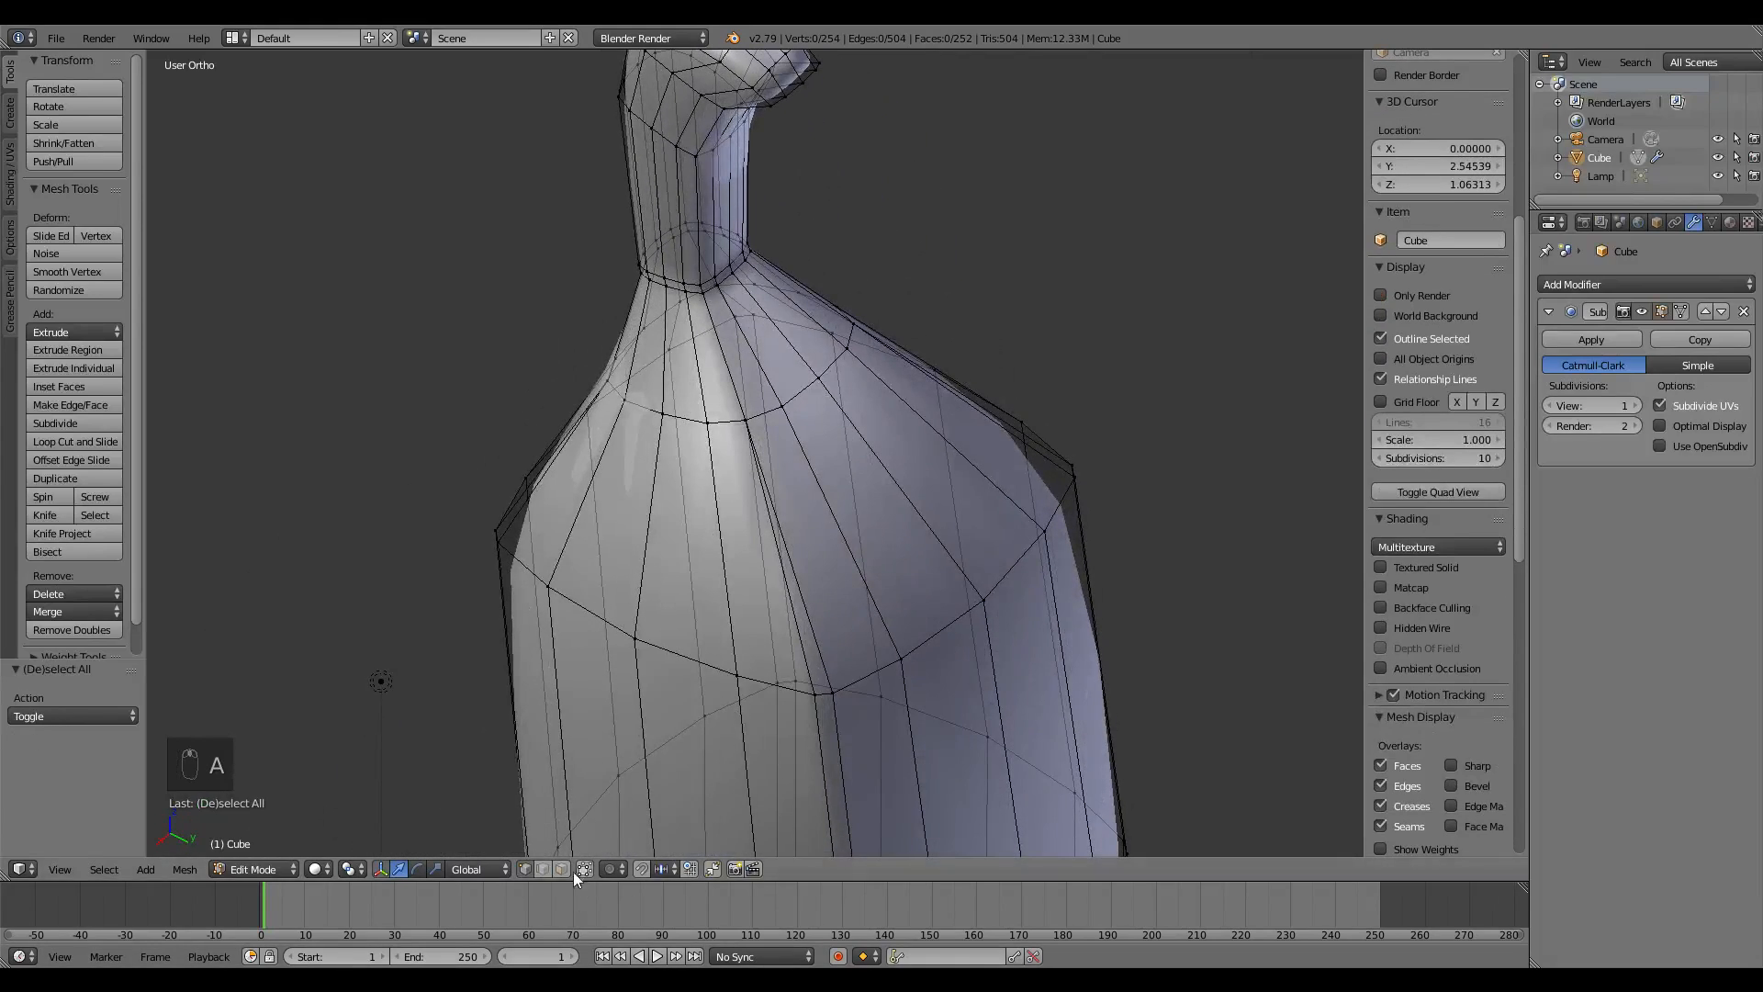
# - Select the ridge edges from the mid-body seam up to the stem base, in edge select mode
pyautogui.keyDown('shift'); pyautogui.moveTo(817, 685); pyautogui.dragTo(731, 479, button='middle'); pyautogui.keyUp('shift')
pyautogui.scroll(-4, 738, 467)
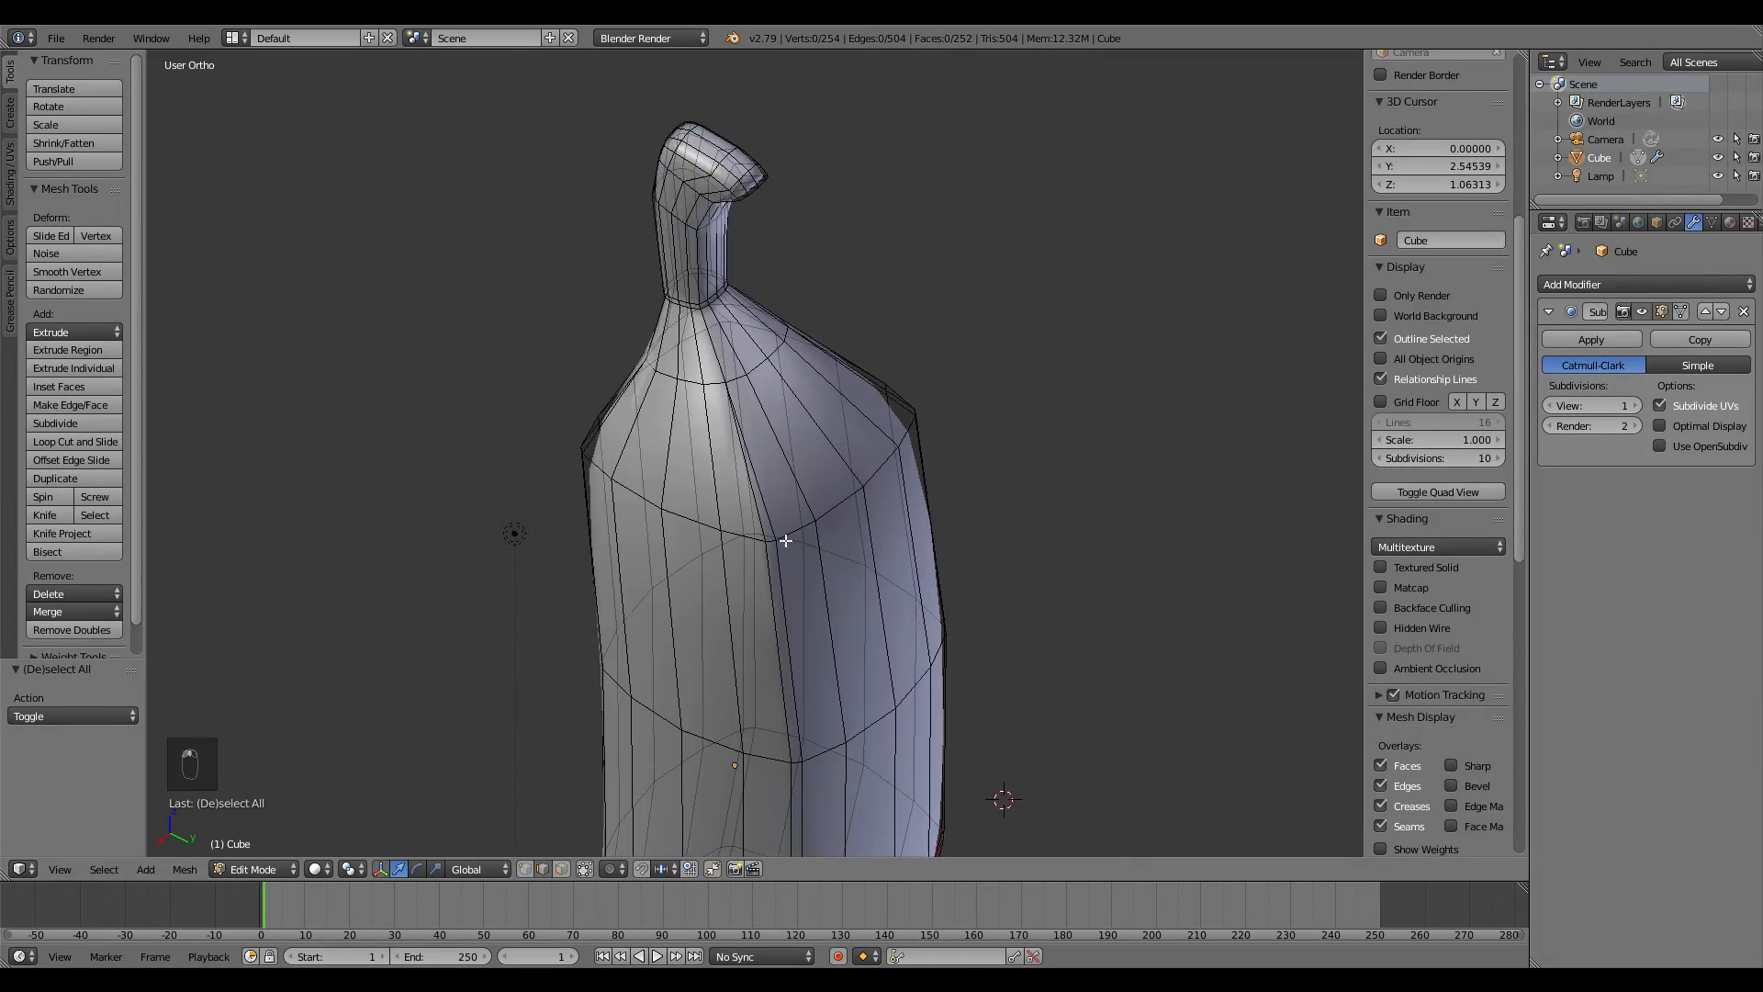
pyautogui.moveTo(787, 536); pyautogui.dragTo(751, 618, button='middle')
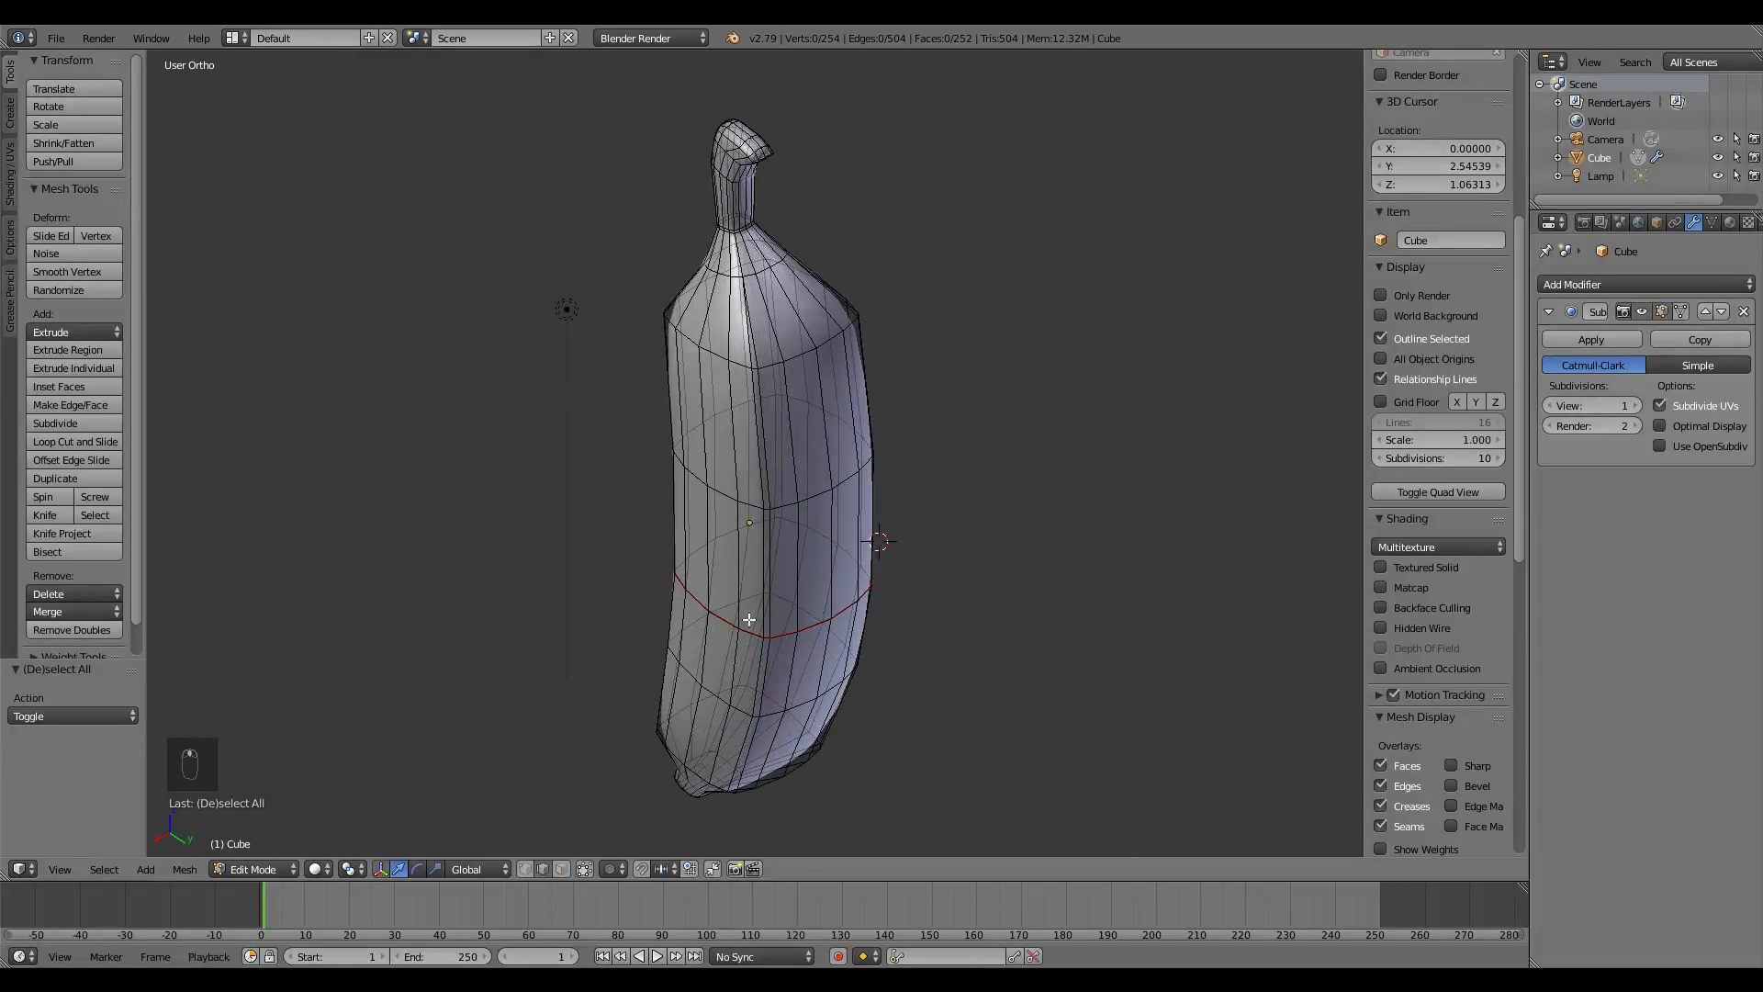
pyautogui.scroll(3, 832, 621)
pyautogui.rightClick(779, 687)
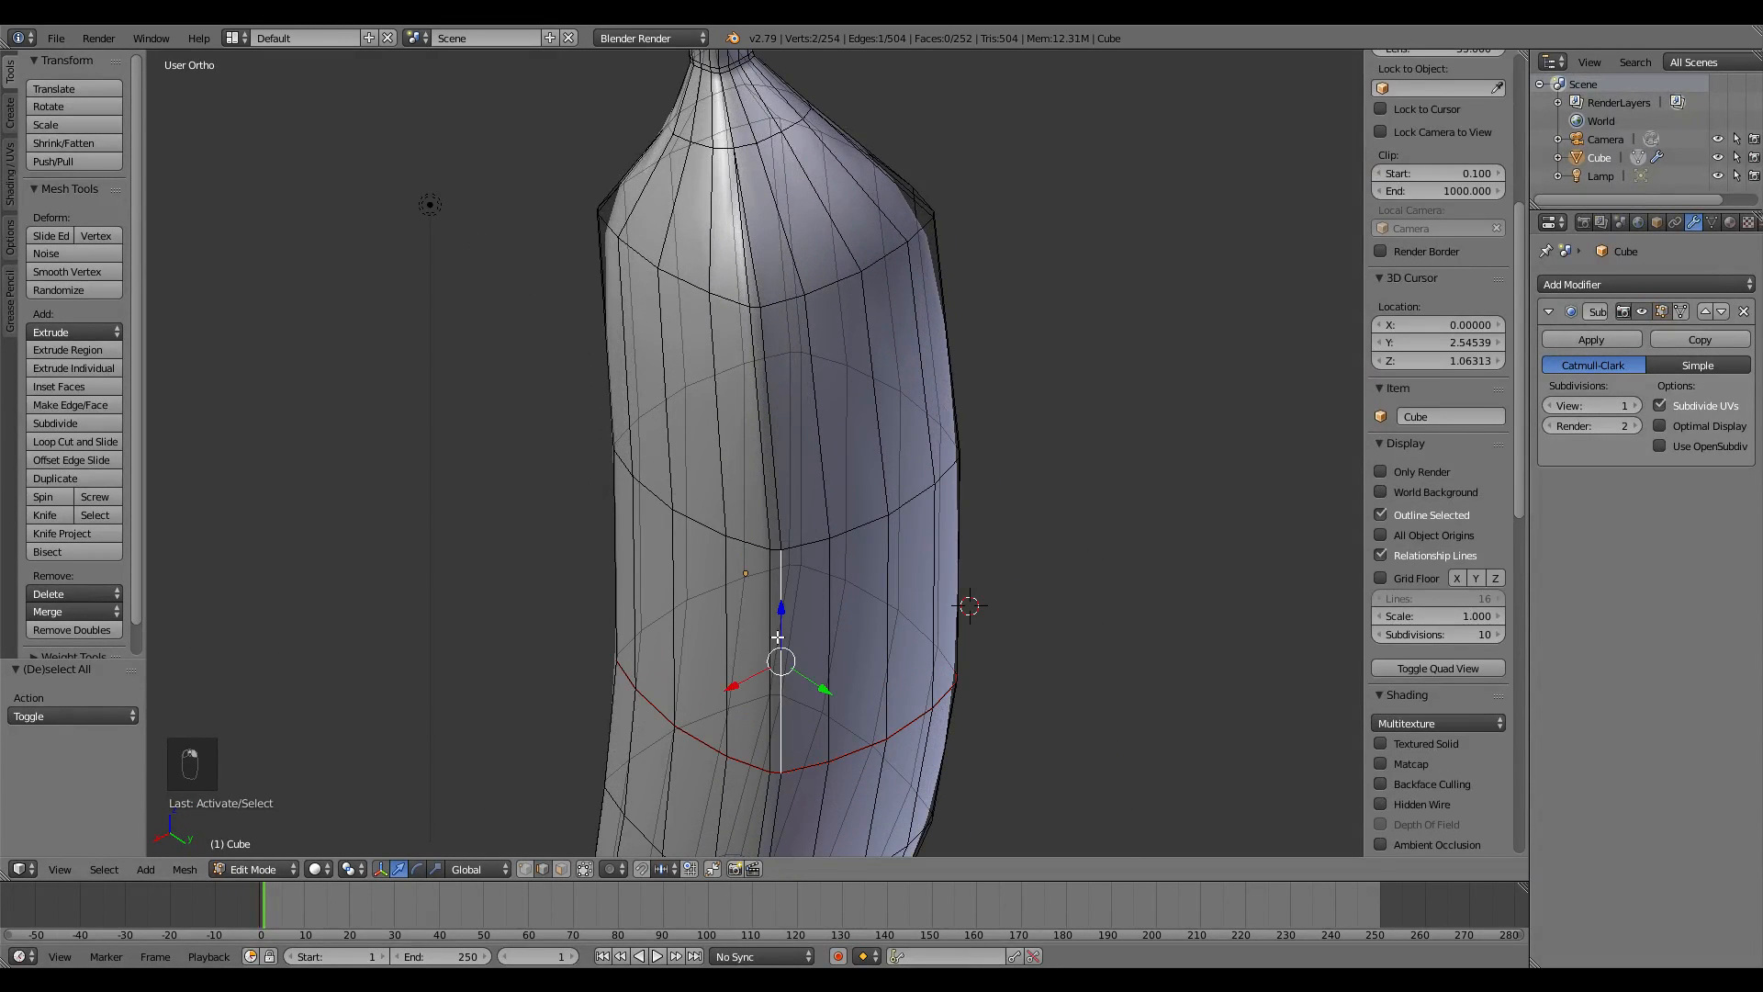
pyautogui.keyDown('shift'); pyautogui.rightClick(764, 277); pyautogui.keyUp('shift')
pyautogui.keyDown('shift'); pyautogui.moveTo(778, 271); pyautogui.dragTo(792, 434, button='middle'); pyautogui.keyUp('shift')
pyautogui.moveTo(792, 433); pyautogui.dragTo(818, 429, button='middle')
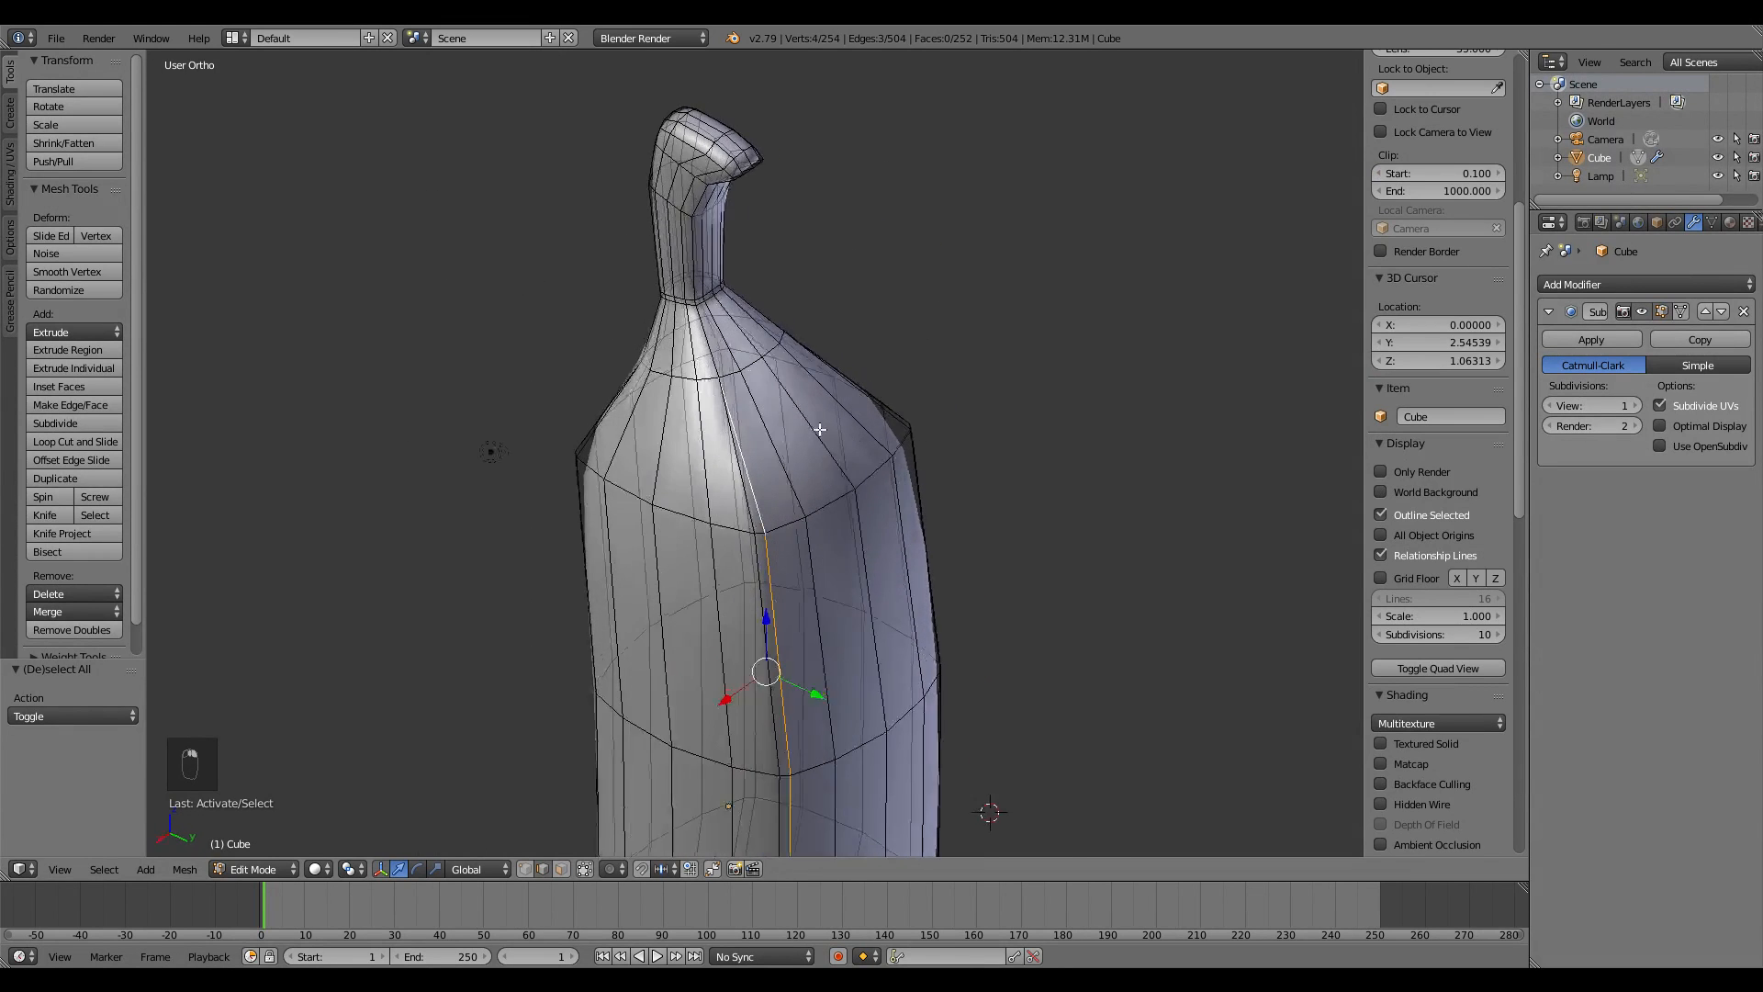
pyautogui.scroll(4, 818, 429)
pyautogui.keyDown('shift'); pyautogui.moveTo(717, 254); pyautogui.dragTo(797, 470, button='middle'); pyautogui.keyUp('shift')
pyautogui.keyDown('shift'); pyautogui.rightClick(735, 437); pyautogui.keyUp('shift')
pyautogui.scroll(6, 735, 437)
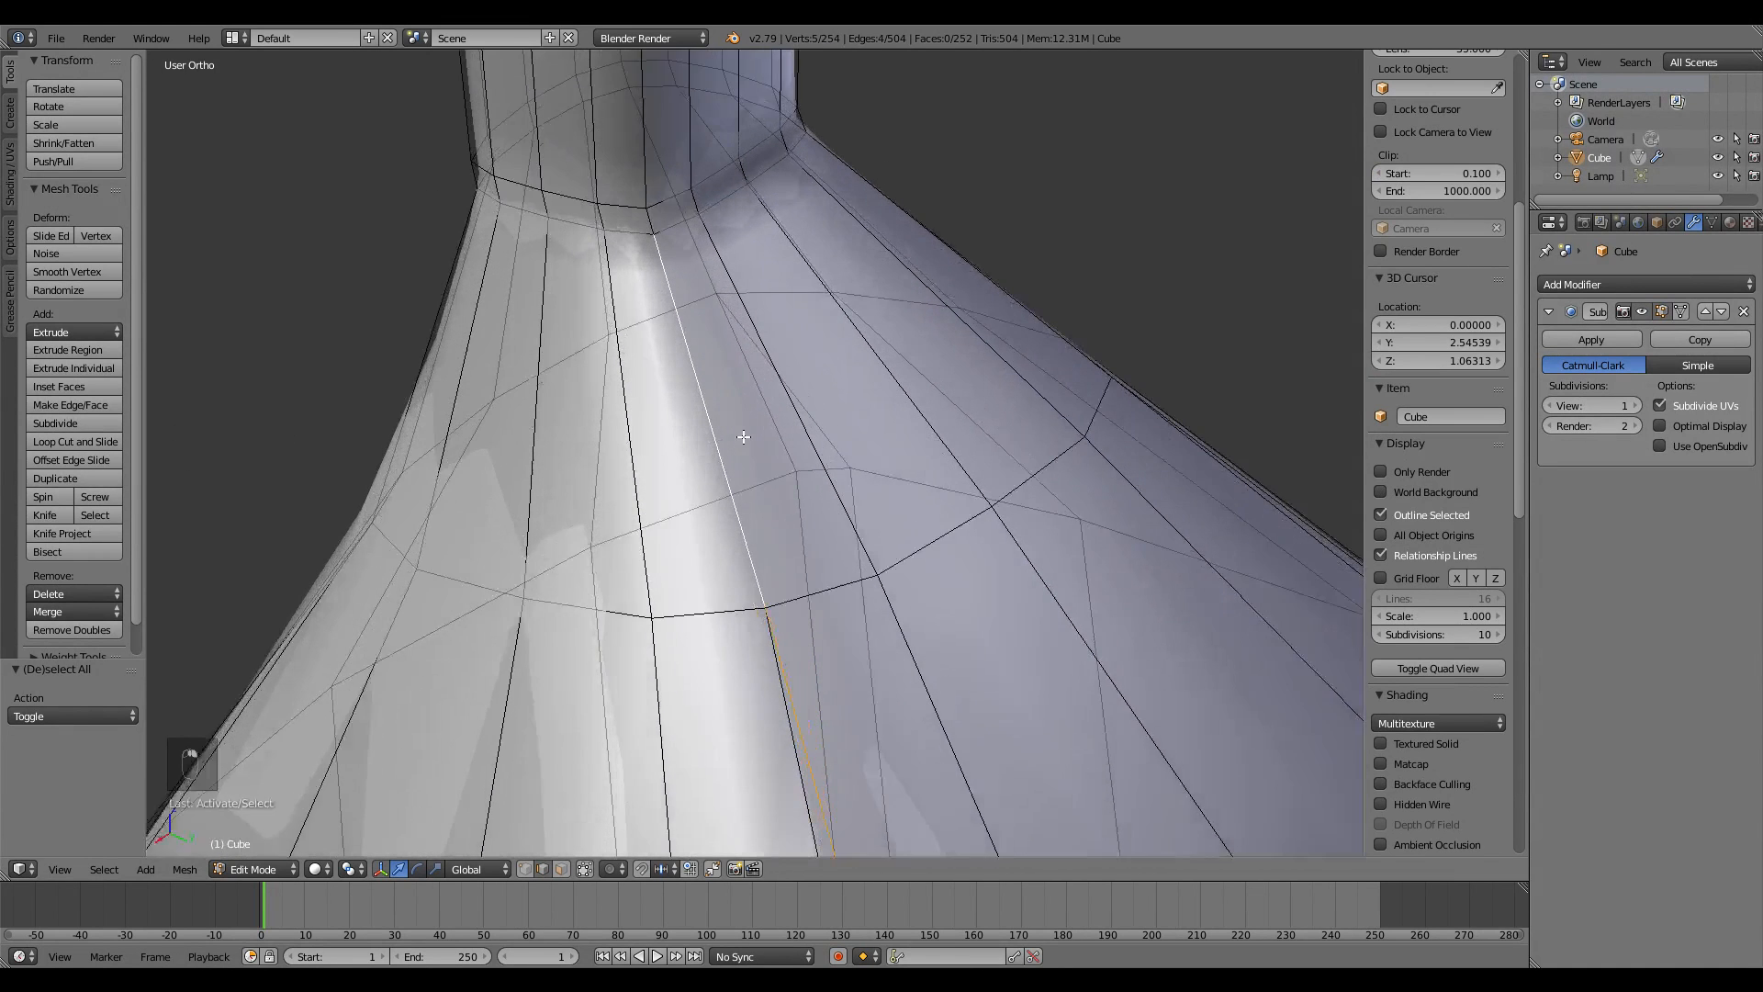
# - Extend the selection around the stem base and down the next ridge to the mid-body seam, and mark it all as a seam
pyautogui.keyDown('shift'); pyautogui.rightClick(786, 101); pyautogui.keyUp('shift')
pyautogui.moveTo(786, 101); pyautogui.dragTo(907, 328, button='middle')
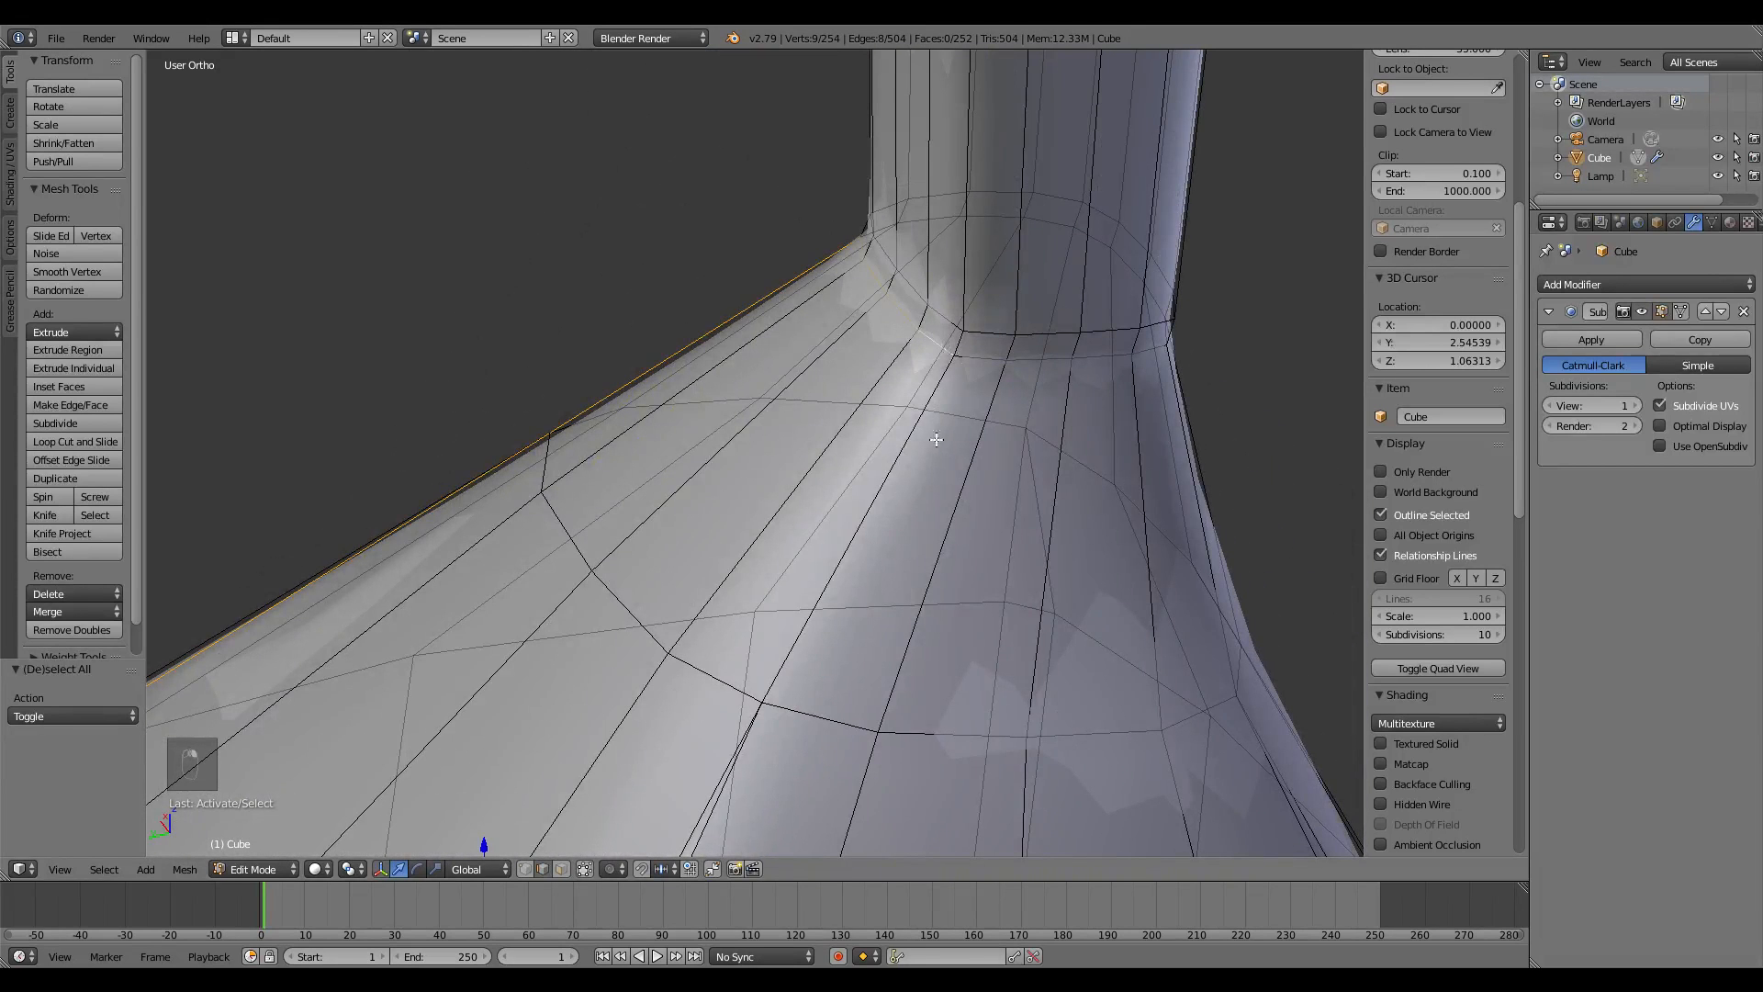
pyautogui.scroll(-4, 936, 439)
pyautogui.keyDown('shift'); pyautogui.rightClick(795, 493); pyautogui.keyUp('shift')
pyautogui.moveTo(753, 651); pyautogui.dragTo(806, 466, button='middle')
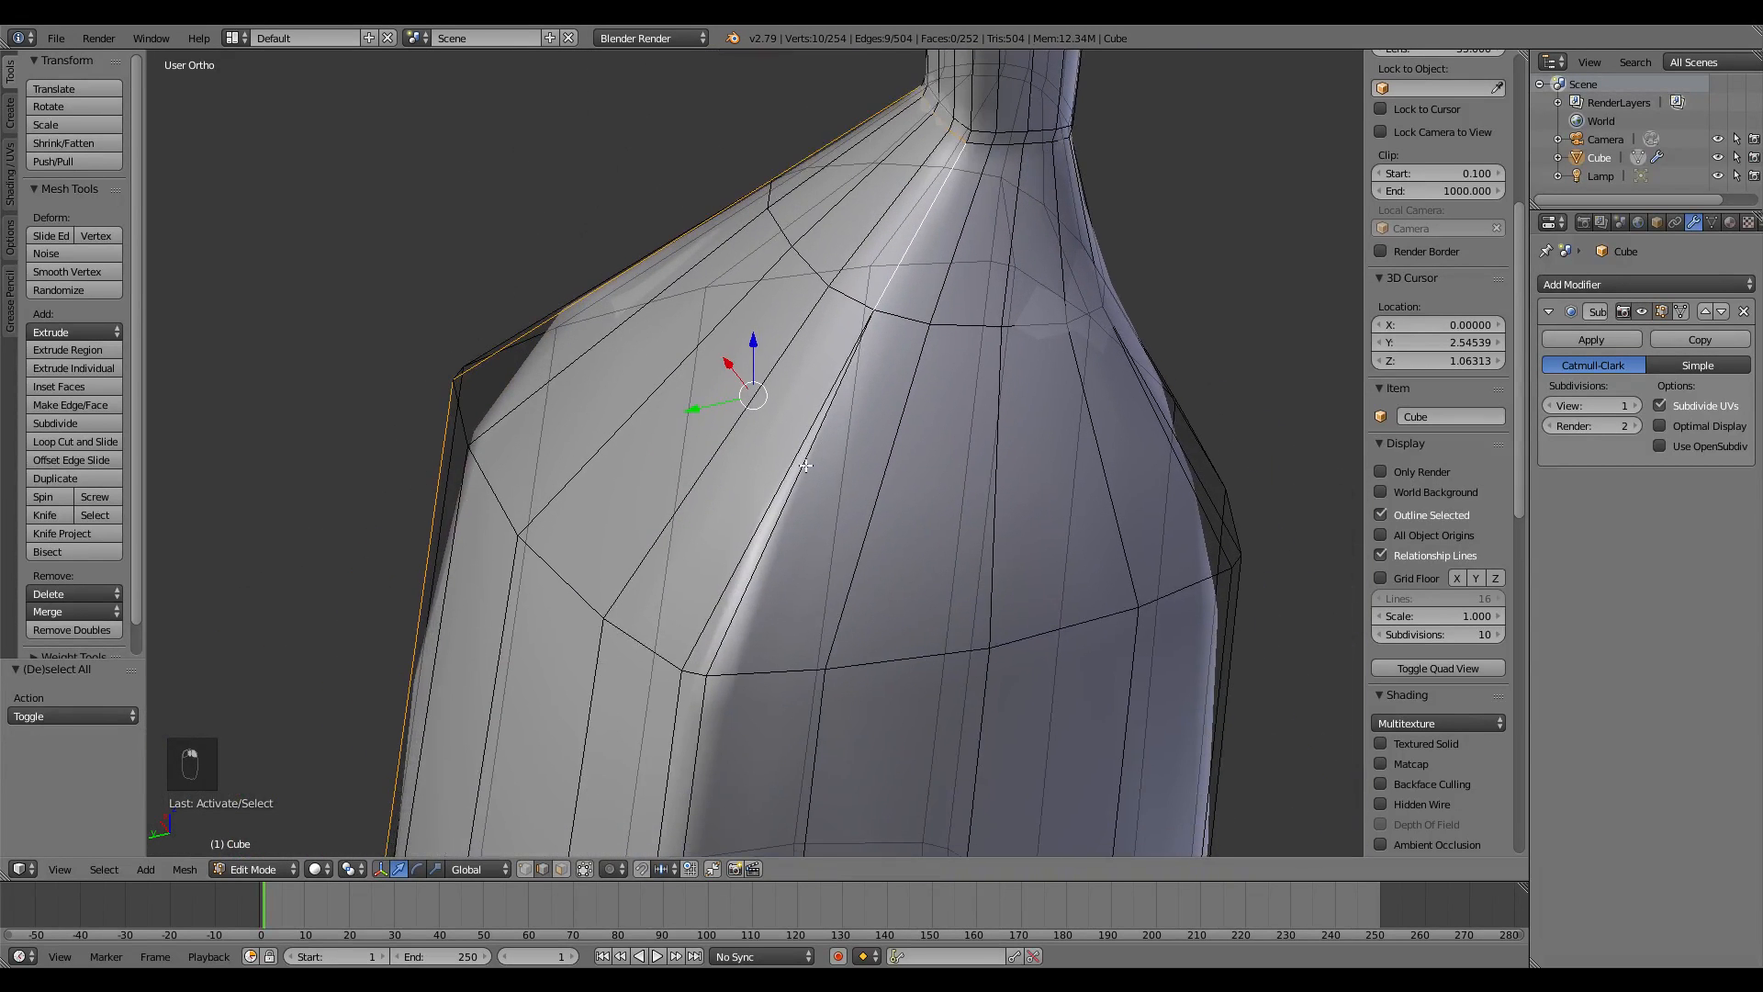
pyautogui.keyDown('shift'); pyautogui.rightClick(705, 710); pyautogui.keyUp('shift')
pyautogui.moveTo(705, 710); pyautogui.dragTo(802, 388, button='middle')
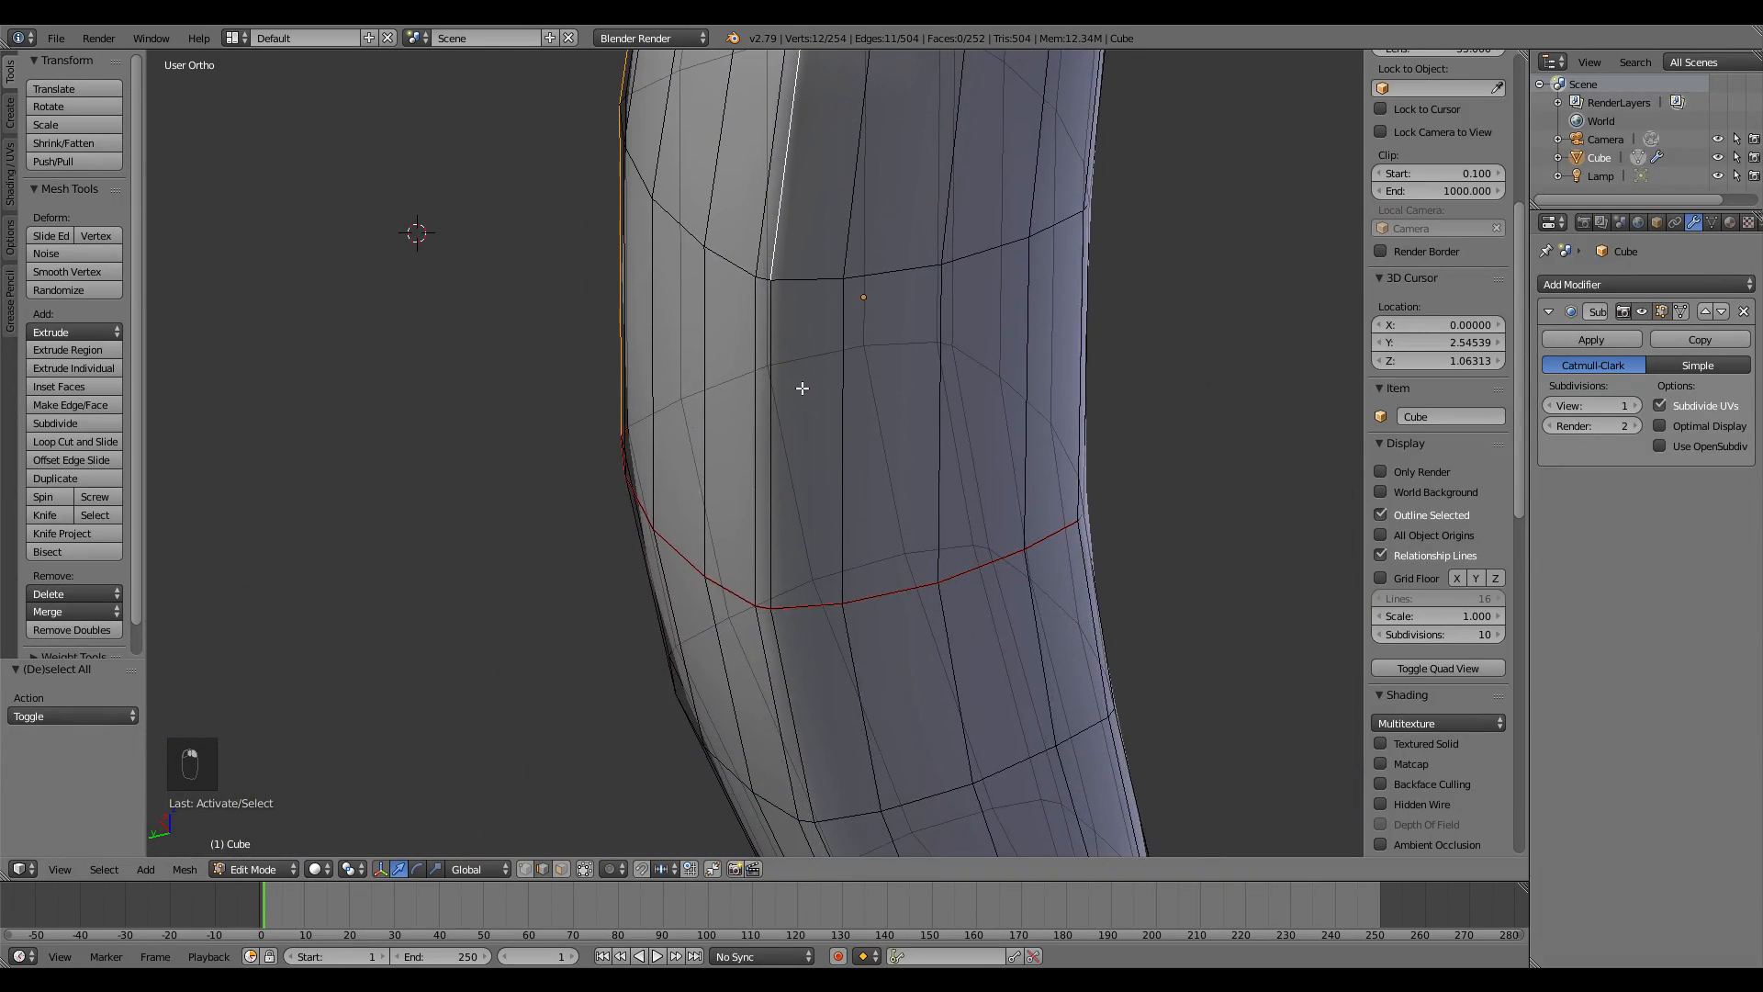
pyautogui.hotkey('ctrl', 'e')
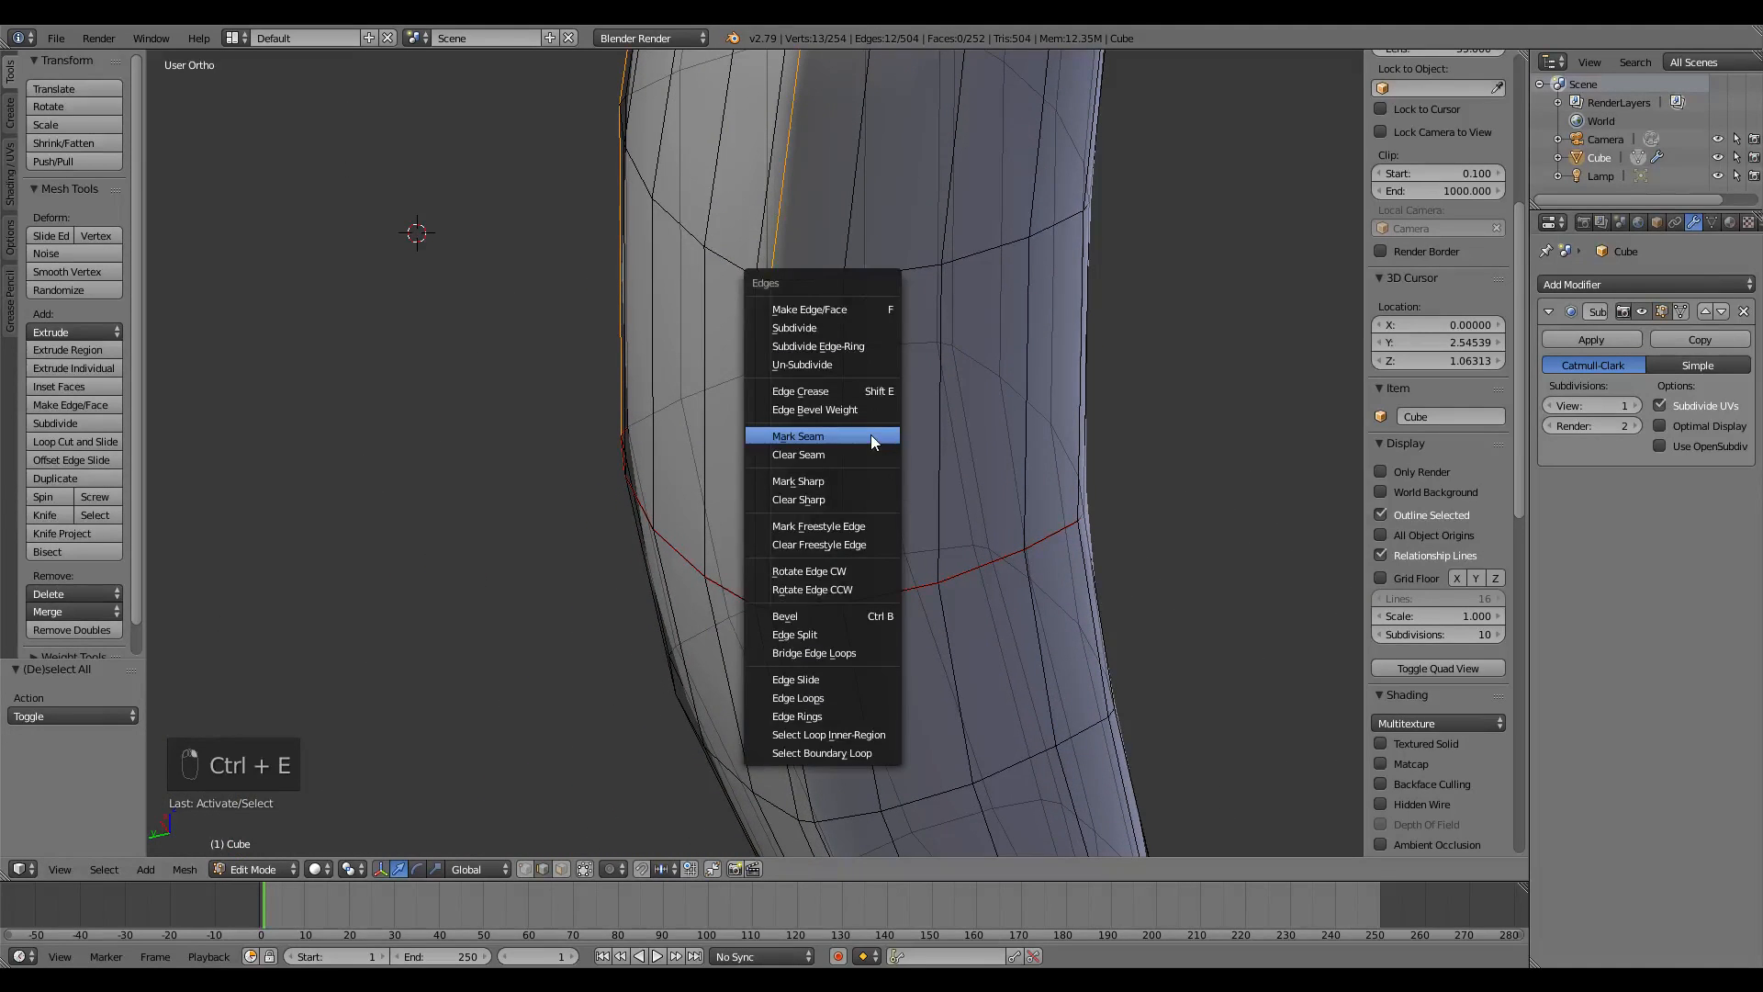
pyautogui.click(871, 433)
pyautogui.press('a')
# - Select the third ridge's edges from the mid-body seam to the stem base plus the adjoining base edges, and mark them as a seam
pyautogui.scroll(-3, 871, 434)
pyautogui.scroll(2, 816, 533)
pyautogui.moveTo(817, 532); pyautogui.dragTo(736, 538, button='middle')
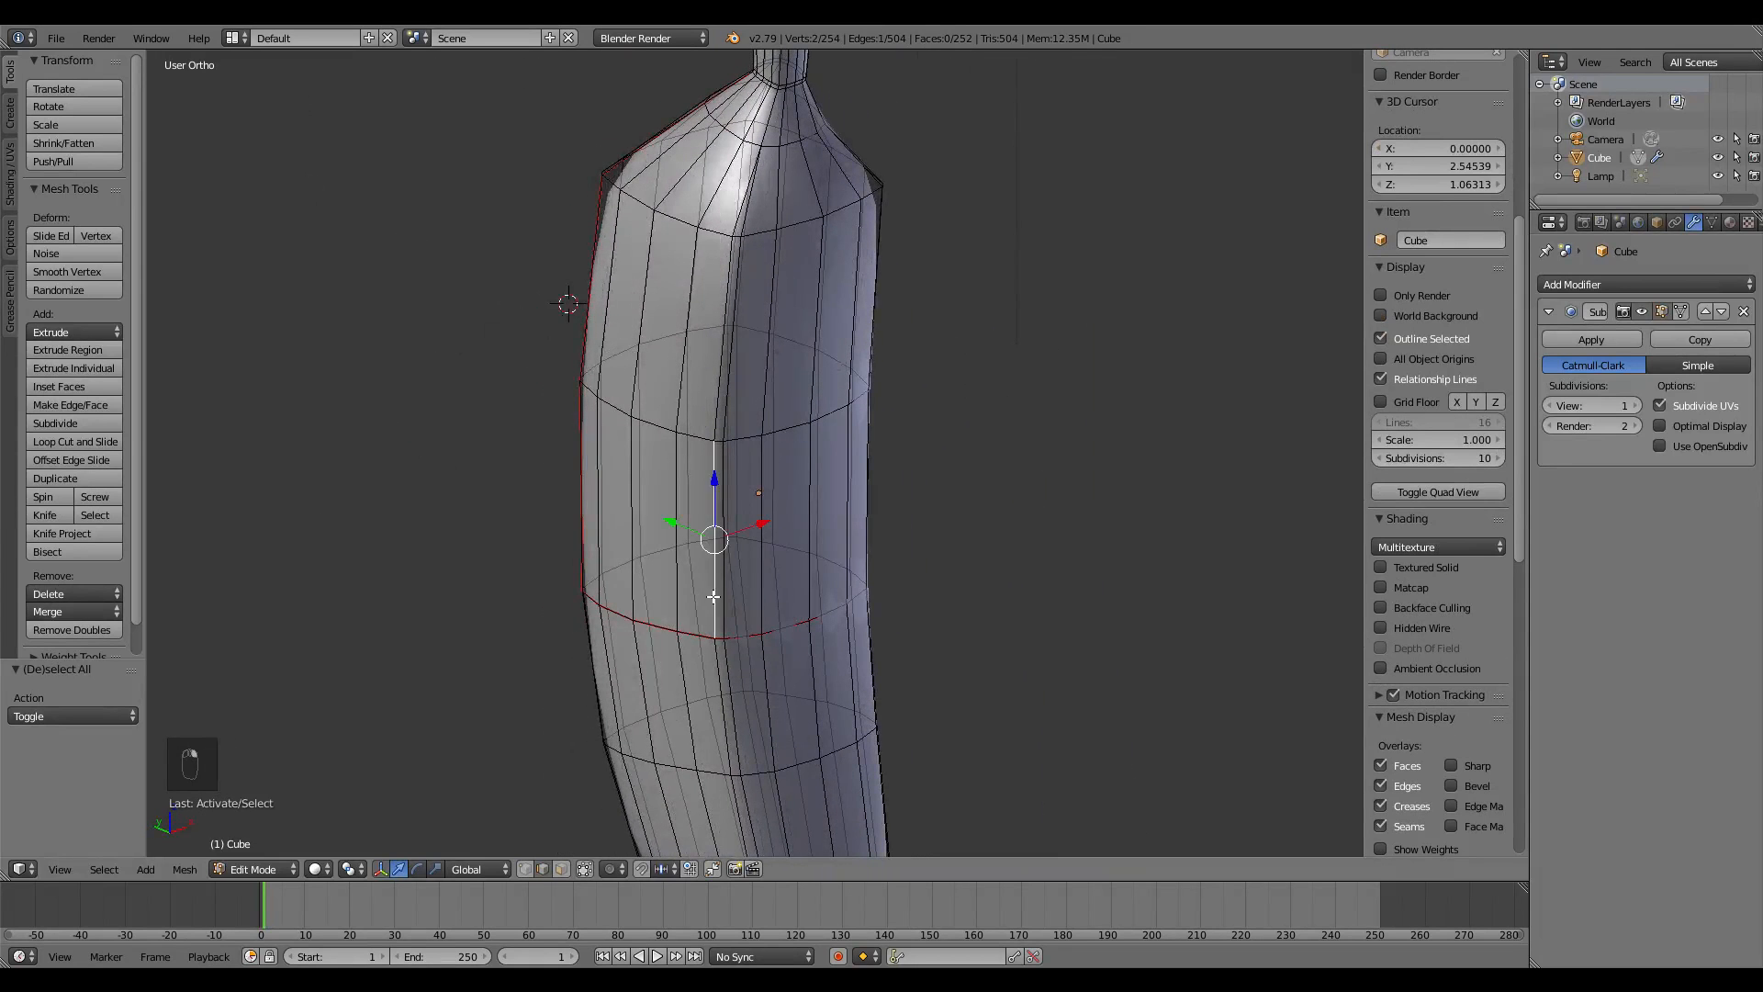
pyautogui.keyDown('shift'); pyautogui.rightClick(740, 216); pyautogui.keyUp('shift')
pyautogui.keyDown('shift'); pyautogui.moveTo(806, 189); pyautogui.dragTo(780, 458, button='middle'); pyautogui.keyUp('shift')
pyautogui.scroll(4, 803, 444)
pyautogui.moveTo(755, 272); pyautogui.dragTo(740, 386, button='middle')
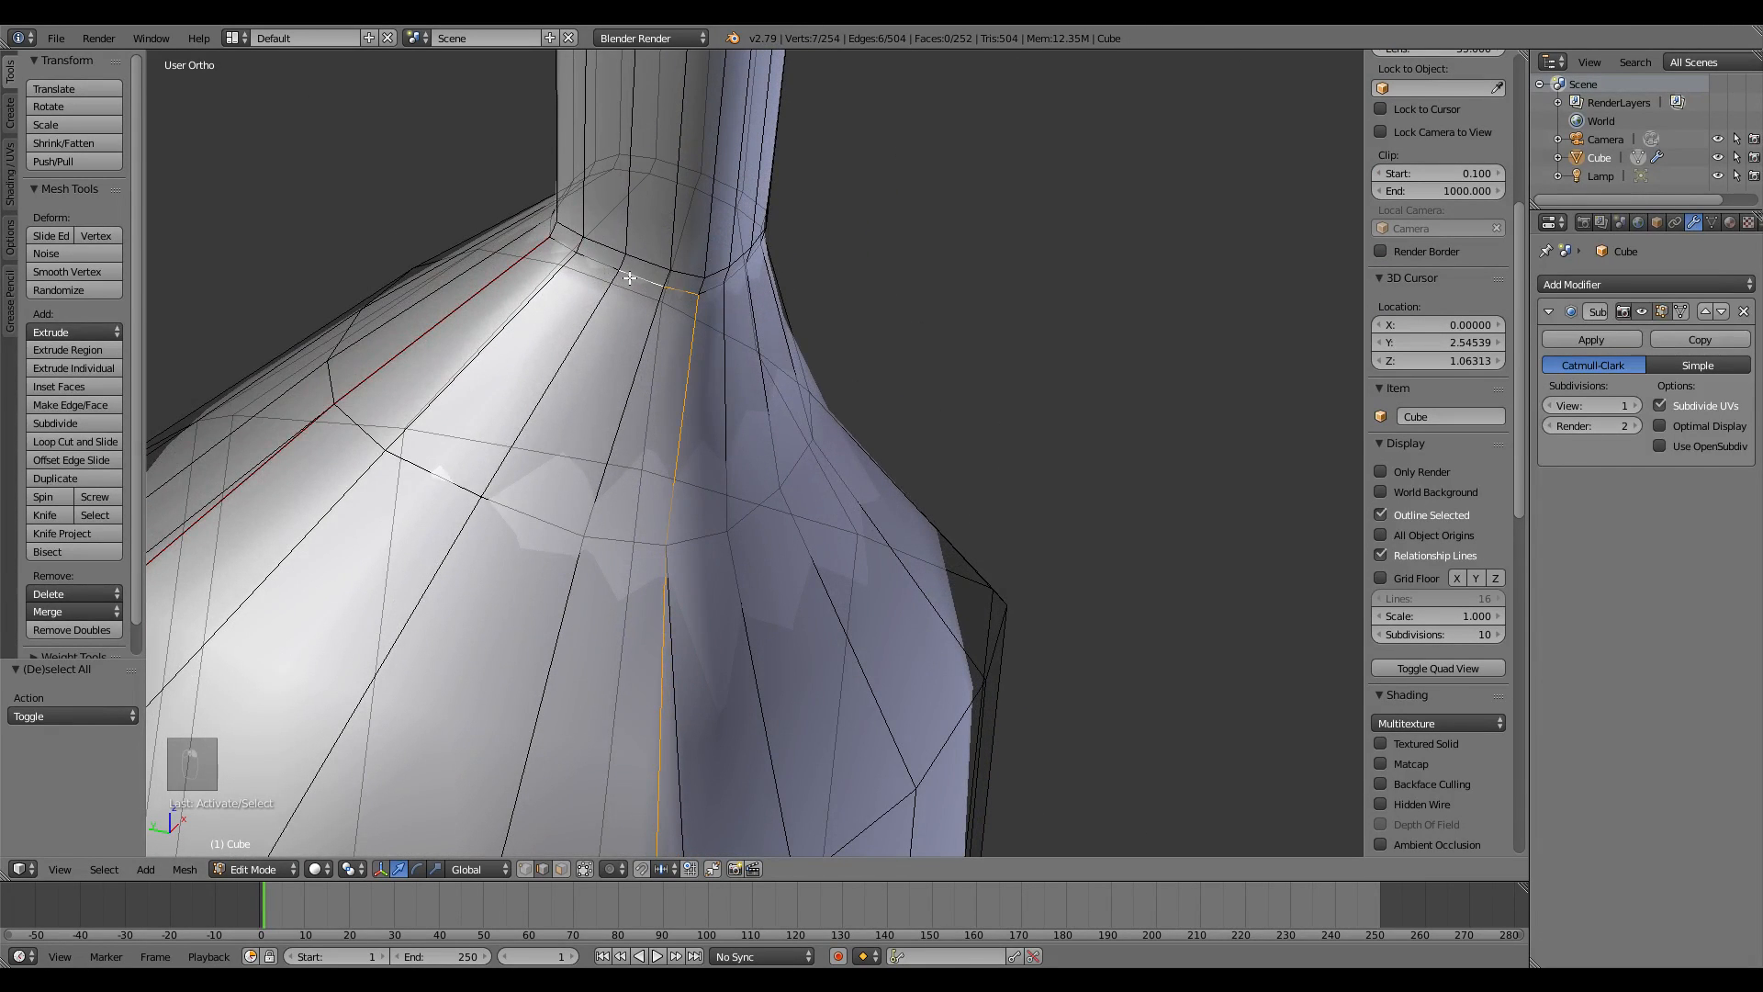
pyautogui.scroll(-3, 919, 431)
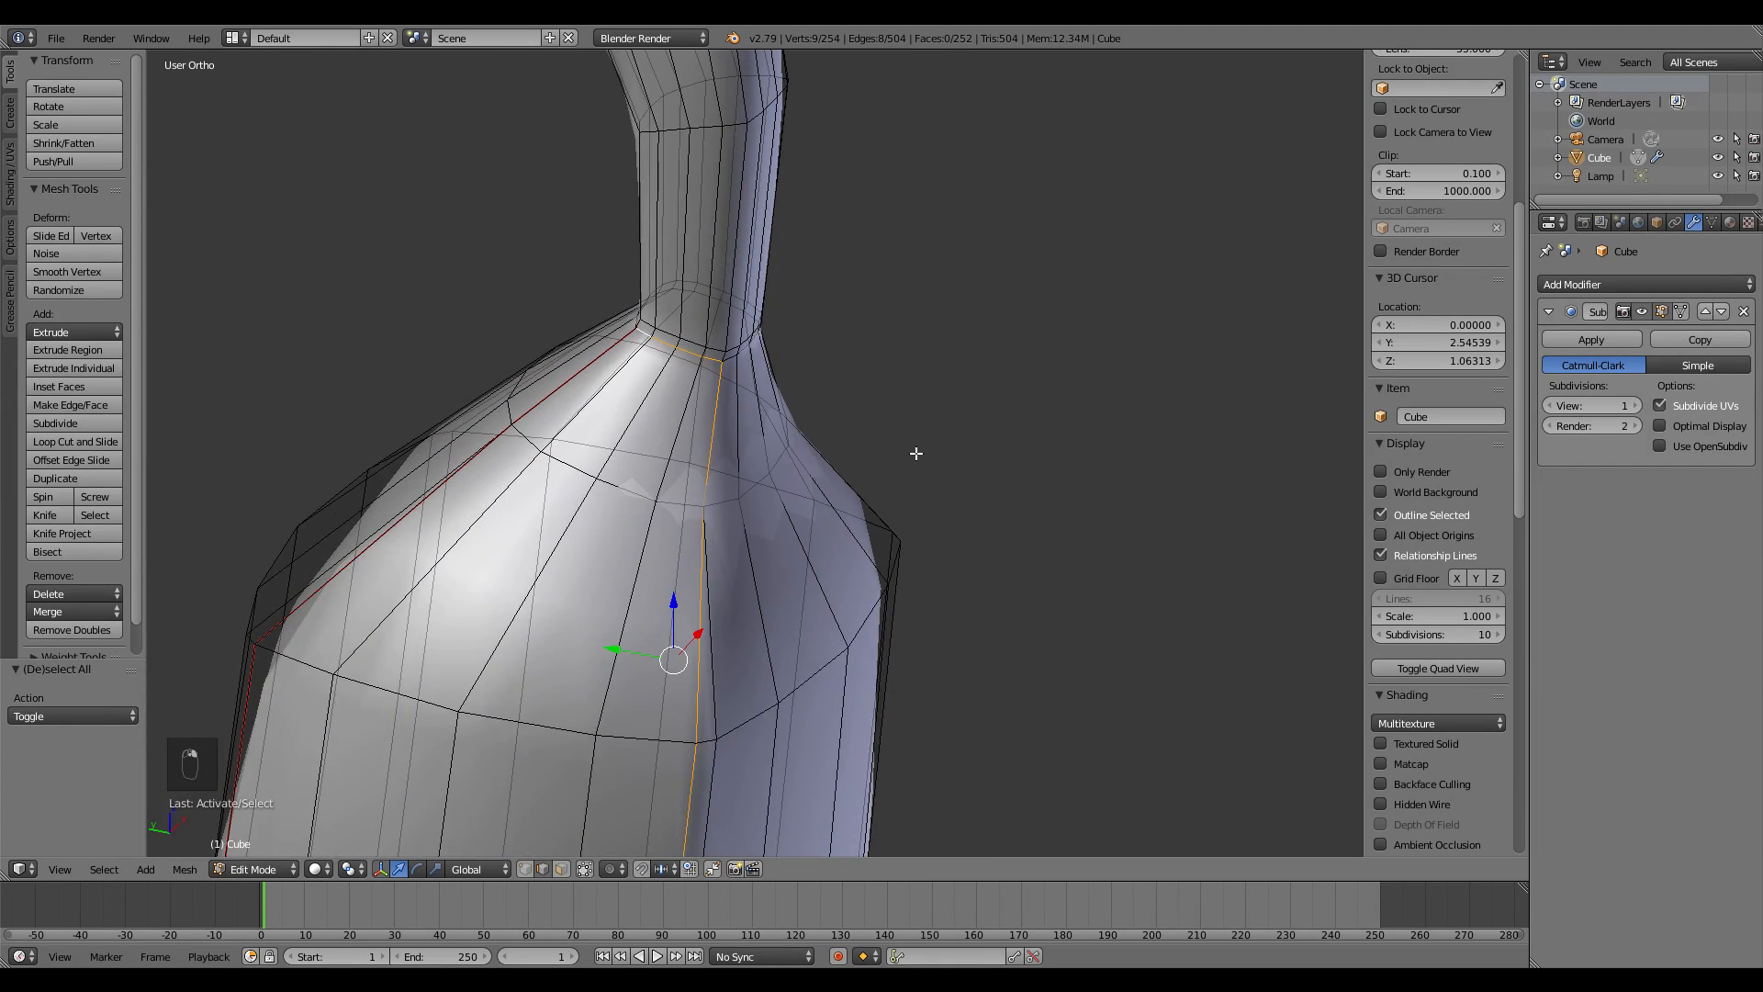
pyautogui.hotkey('ctrl', 'e')
pyautogui.click(916, 454)
pyautogui.press('a')
# - Select the remaining stem-base edges and the fourth ridge down to the mid-body seam, undoing stray picks, and mark them as a seam
pyautogui.moveTo(981, 445); pyautogui.dragTo(782, 558, button='middle')
pyautogui.rightClick(722, 384)
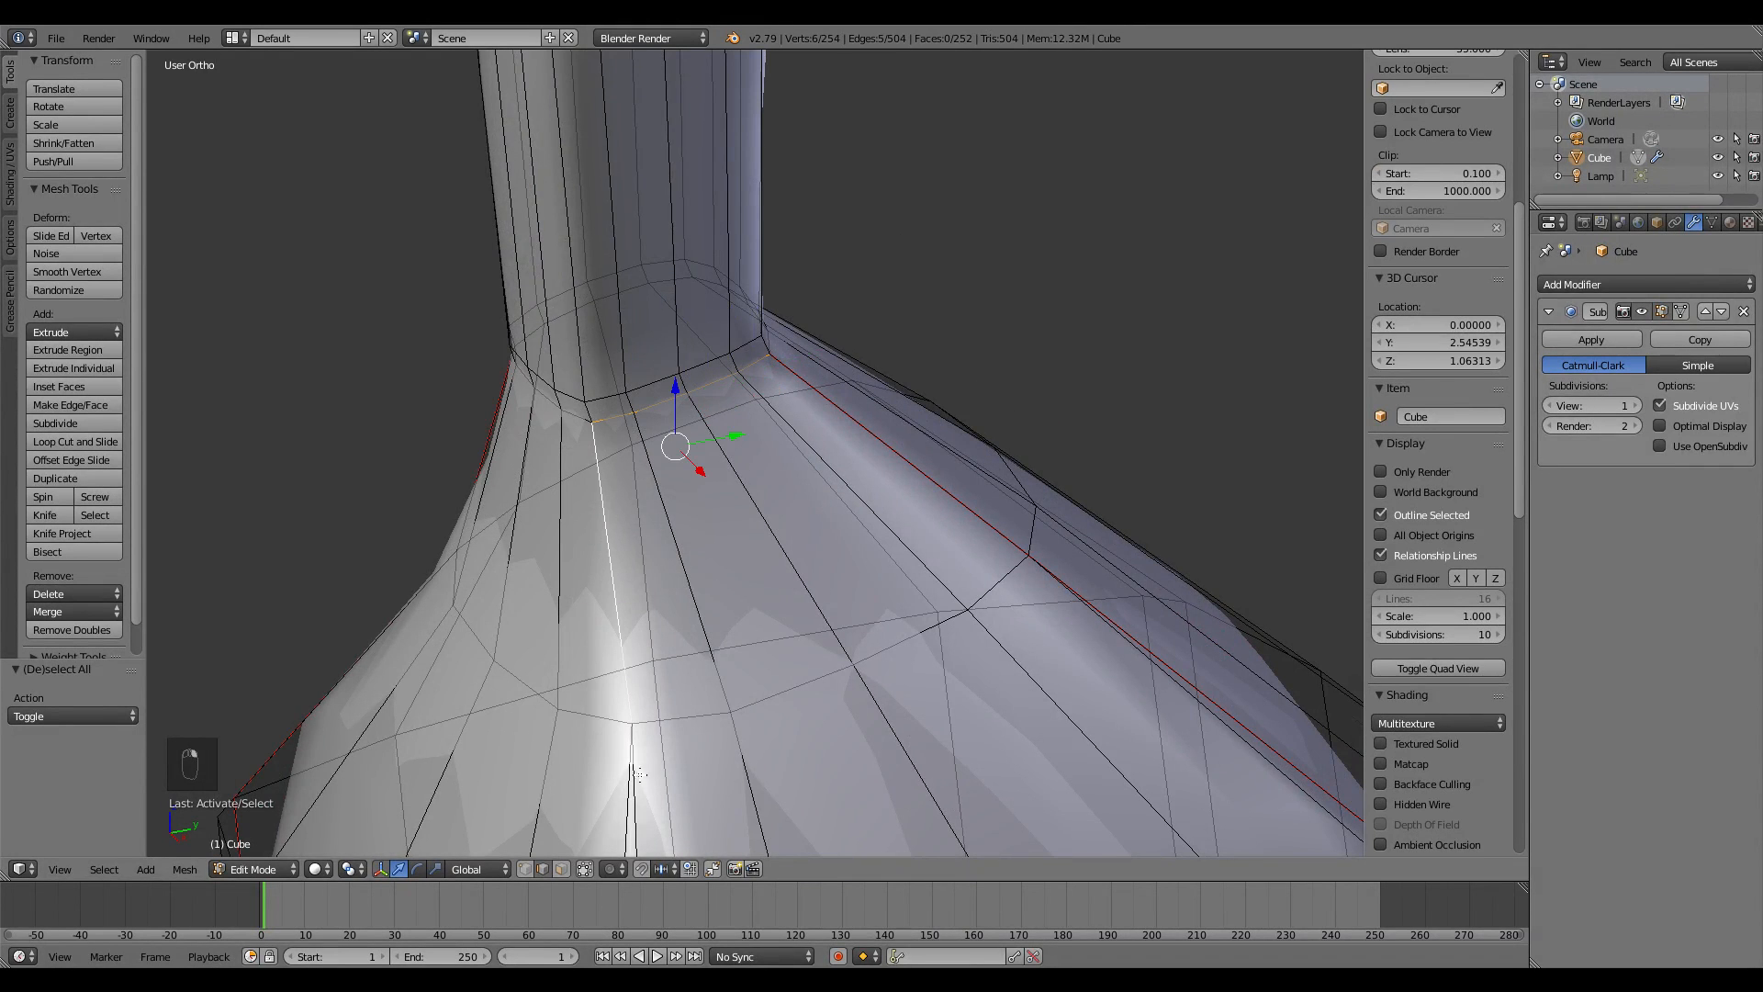
pyautogui.moveTo(640, 774); pyautogui.dragTo(752, 537, button='middle')
pyautogui.keyDown('shift'); pyautogui.rightClick(753, 535); pyautogui.keyUp('shift')
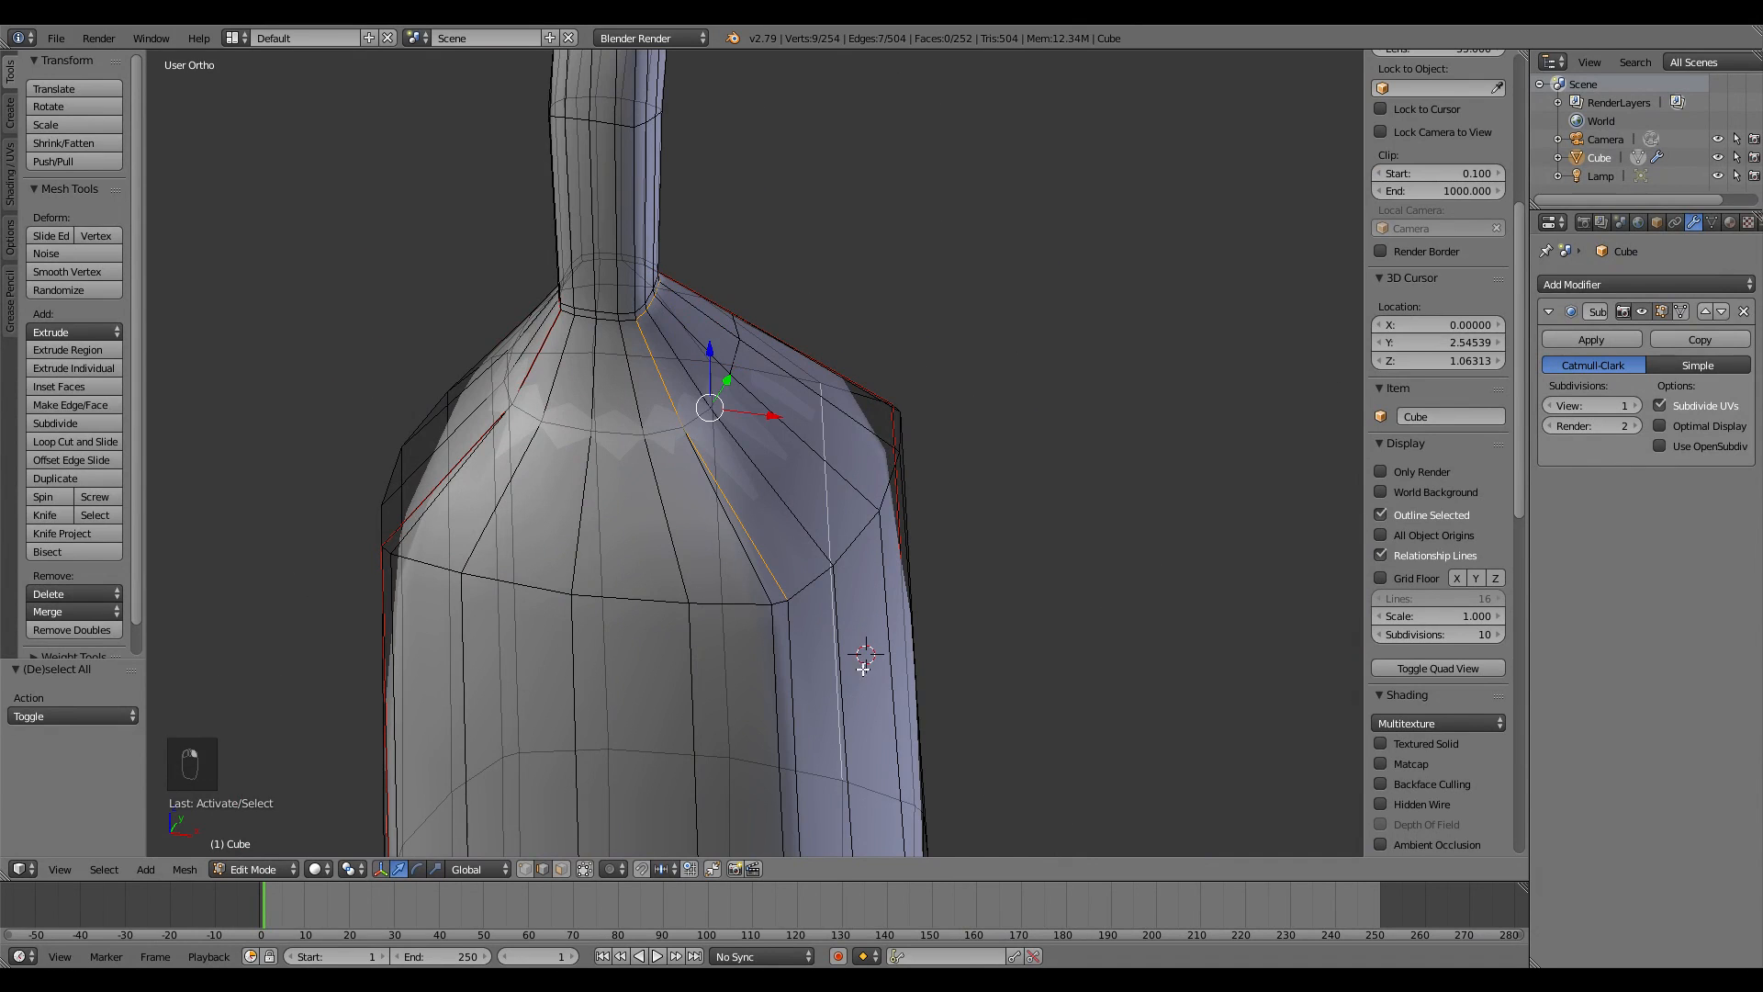
pyautogui.hotkey('ctrl', 'z')
pyautogui.hotkey('ctrl', 'z')
pyautogui.moveTo(786, 648); pyautogui.dragTo(725, 470, button='middle')
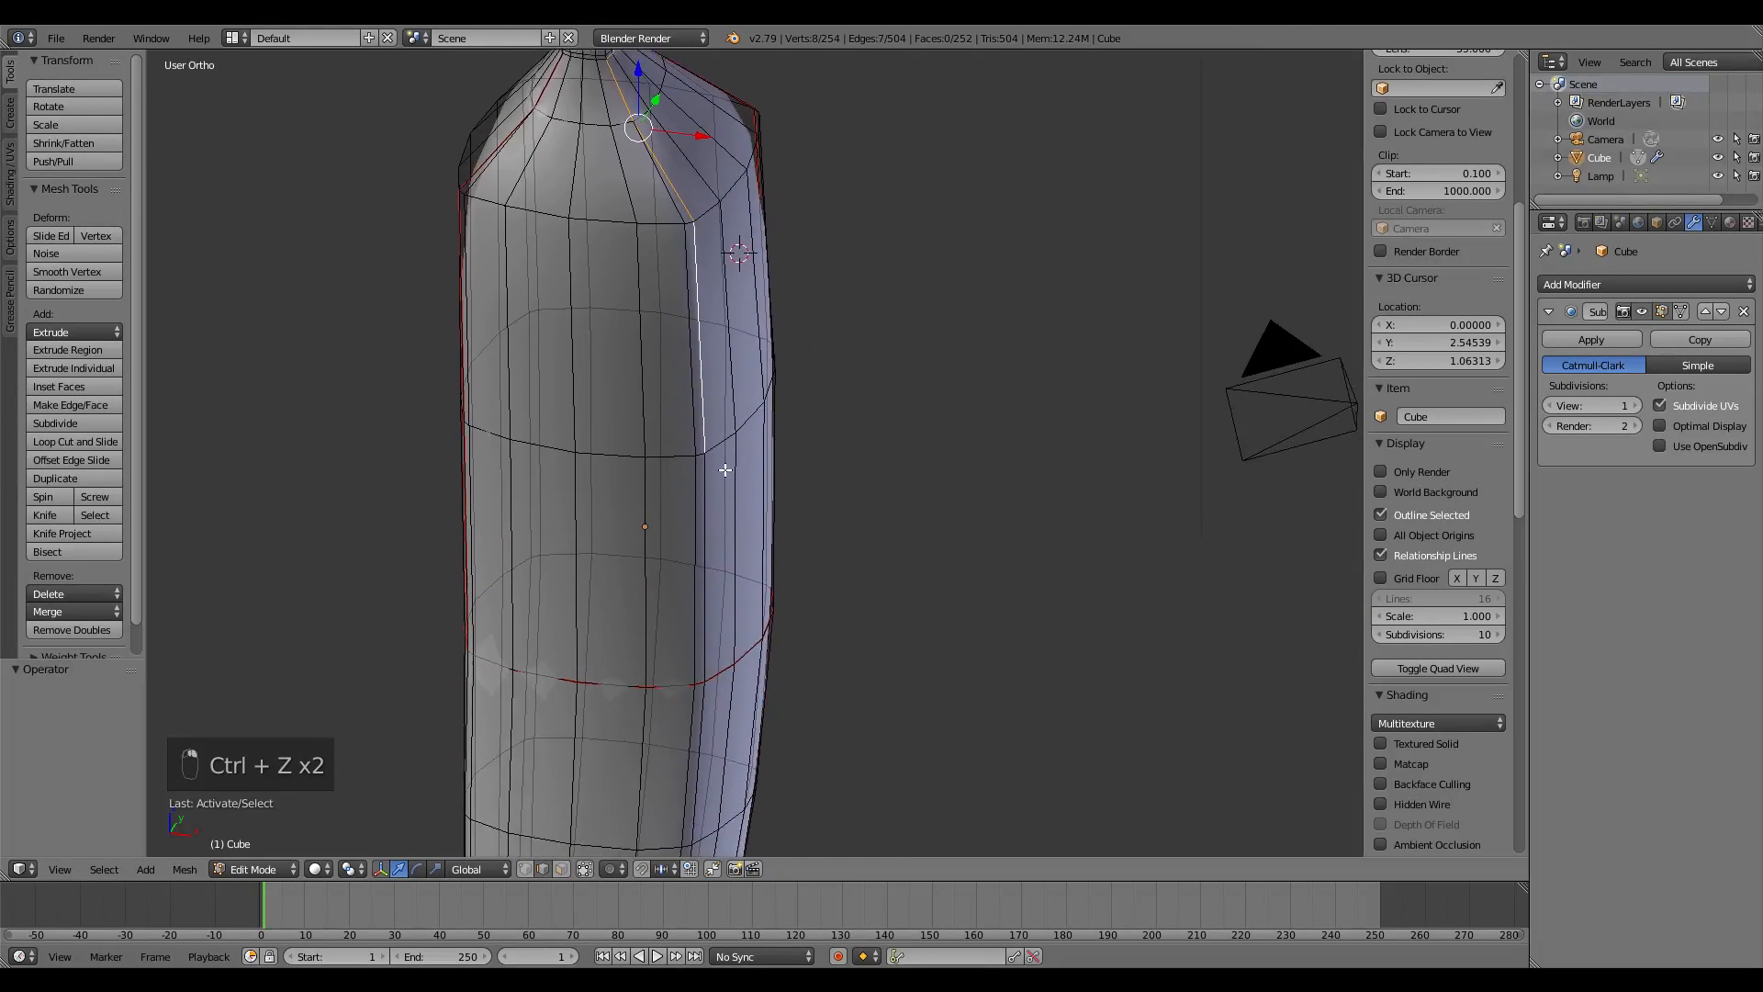
pyautogui.scroll(2, 721, 474)
pyautogui.hotkey('ctrl', 'e')
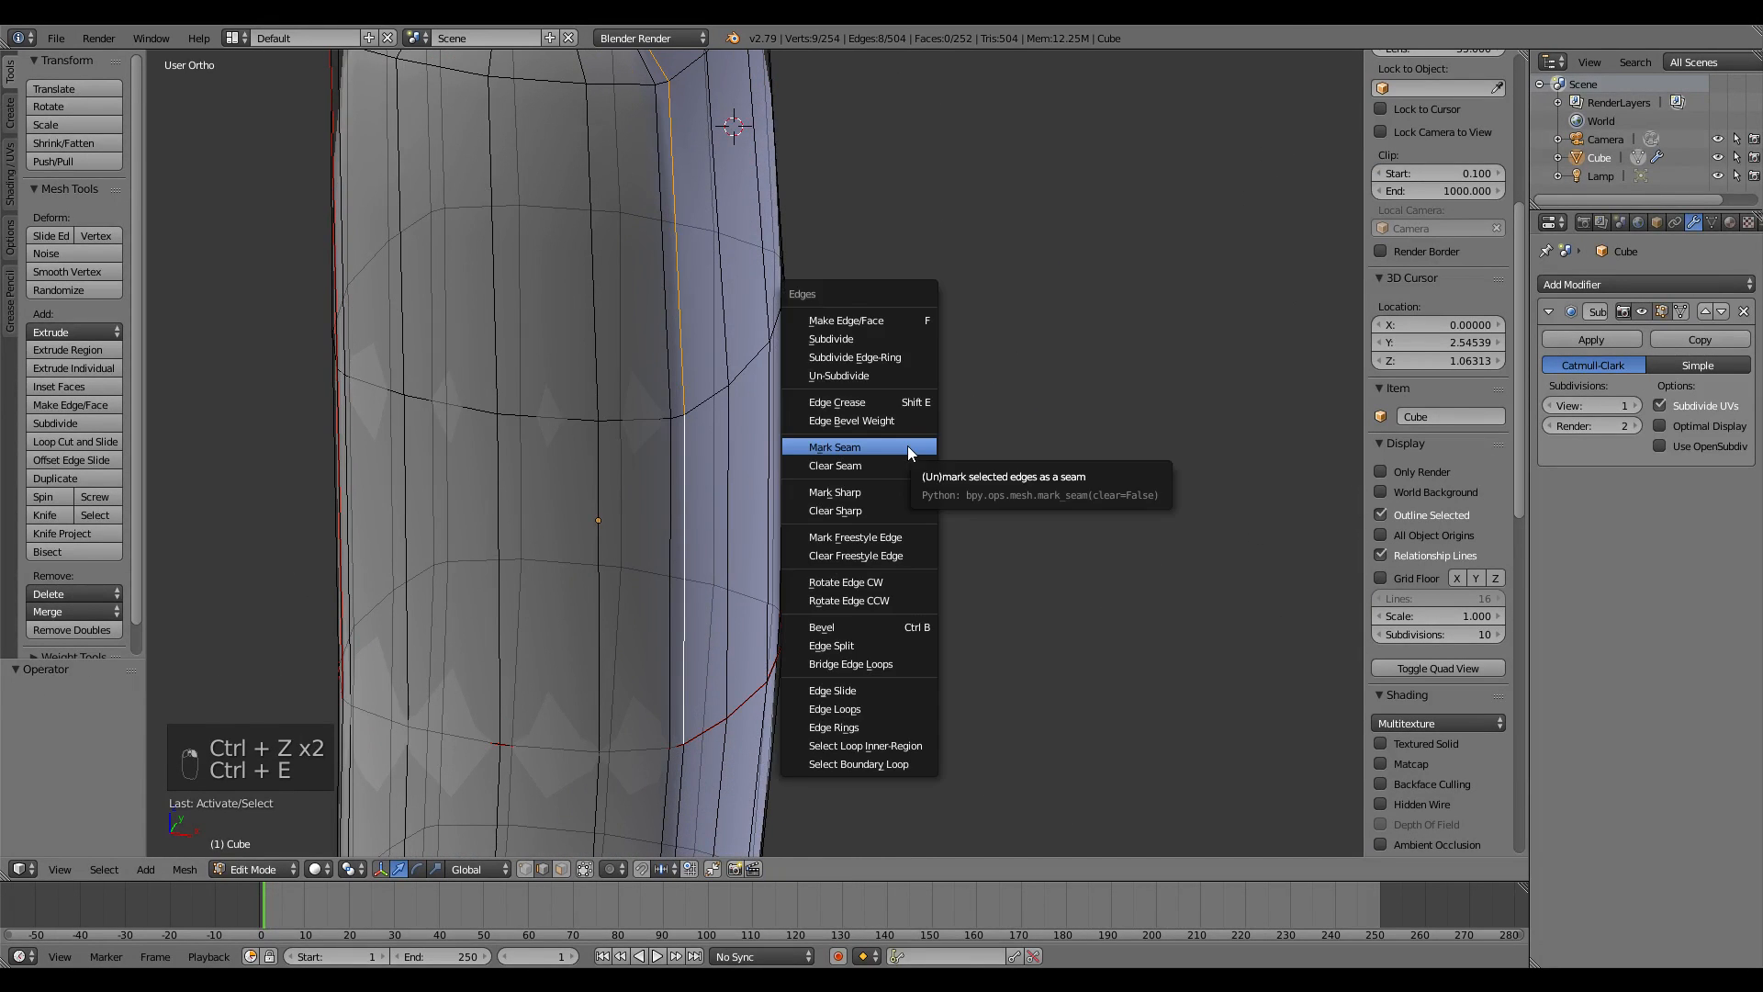
pyautogui.click(907, 448)
pyautogui.scroll(-4, 889, 517)
pyautogui.press('a')
pyautogui.moveTo(889, 517); pyautogui.dragTo(814, 498, button='middle')
pyautogui.keyDown('shift'); pyautogui.moveTo(781, 647); pyautogui.dragTo(784, 347, button='middle'); pyautogui.keyUp('shift')
pyautogui.scroll(1, 824, 362)
pyautogui.keyDown('alt'); pyautogui.rightClick(769, 326); pyautogui.keyUp('alt')
pyautogui.scroll(-2, 769, 326)
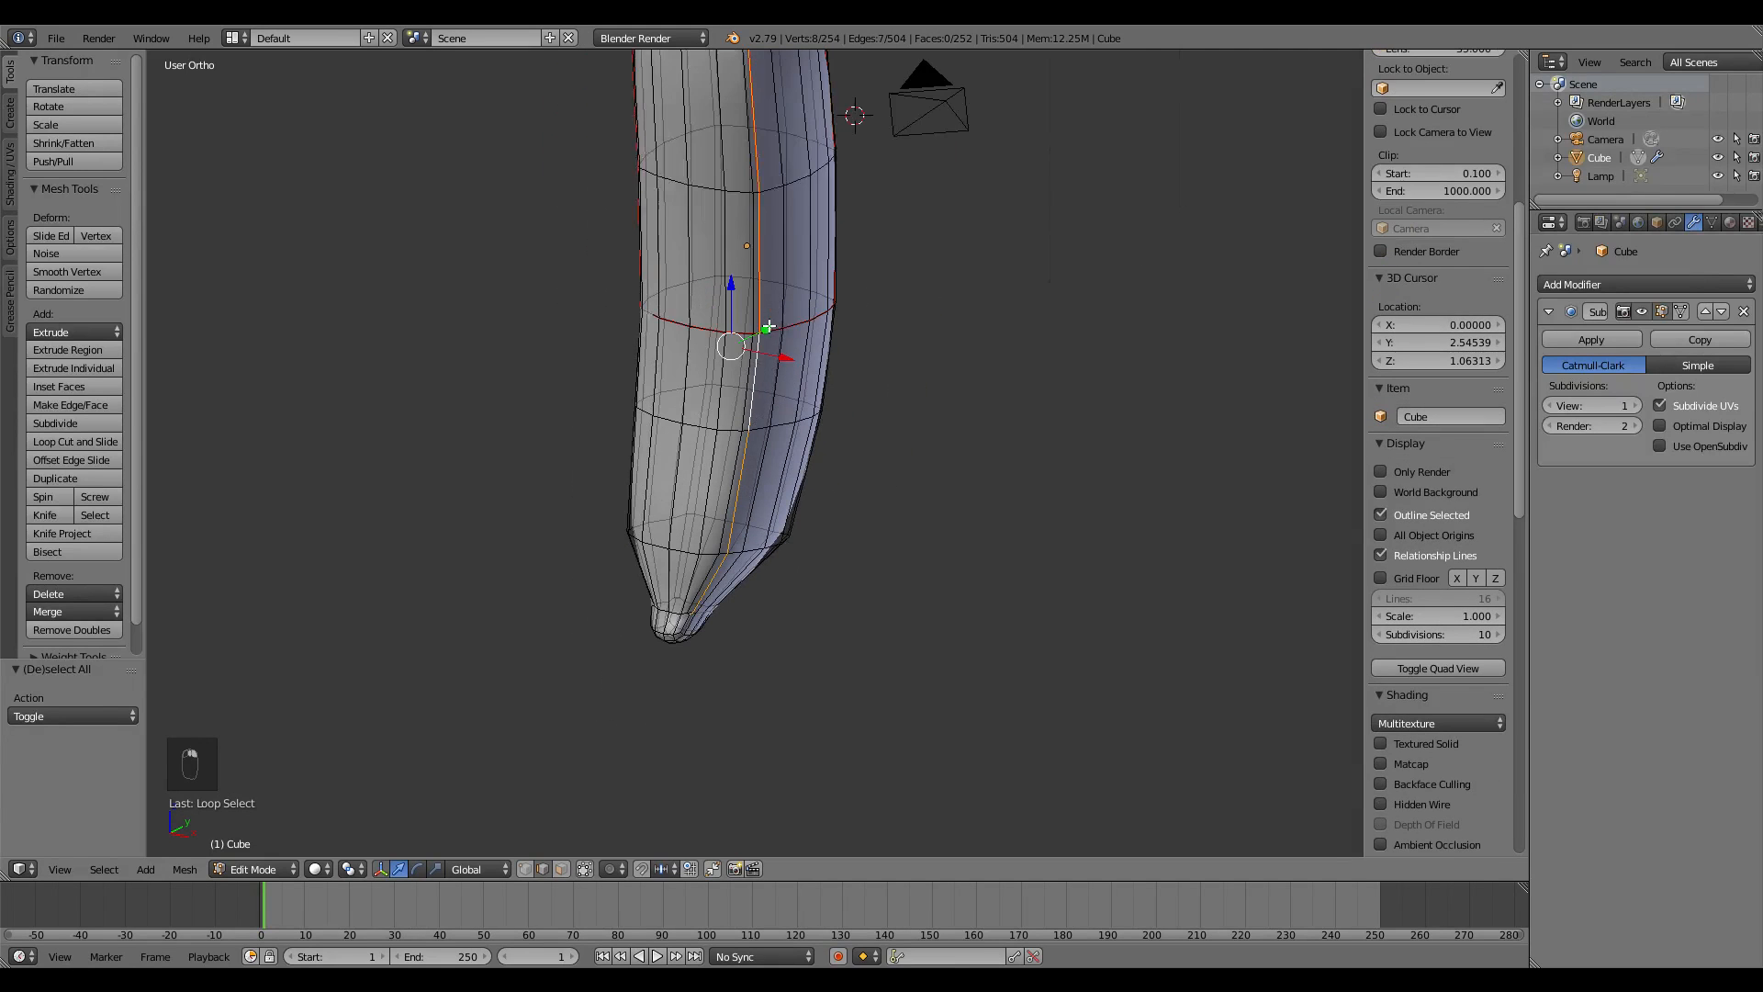
pyautogui.press('a')
pyautogui.rightClick(763, 358)
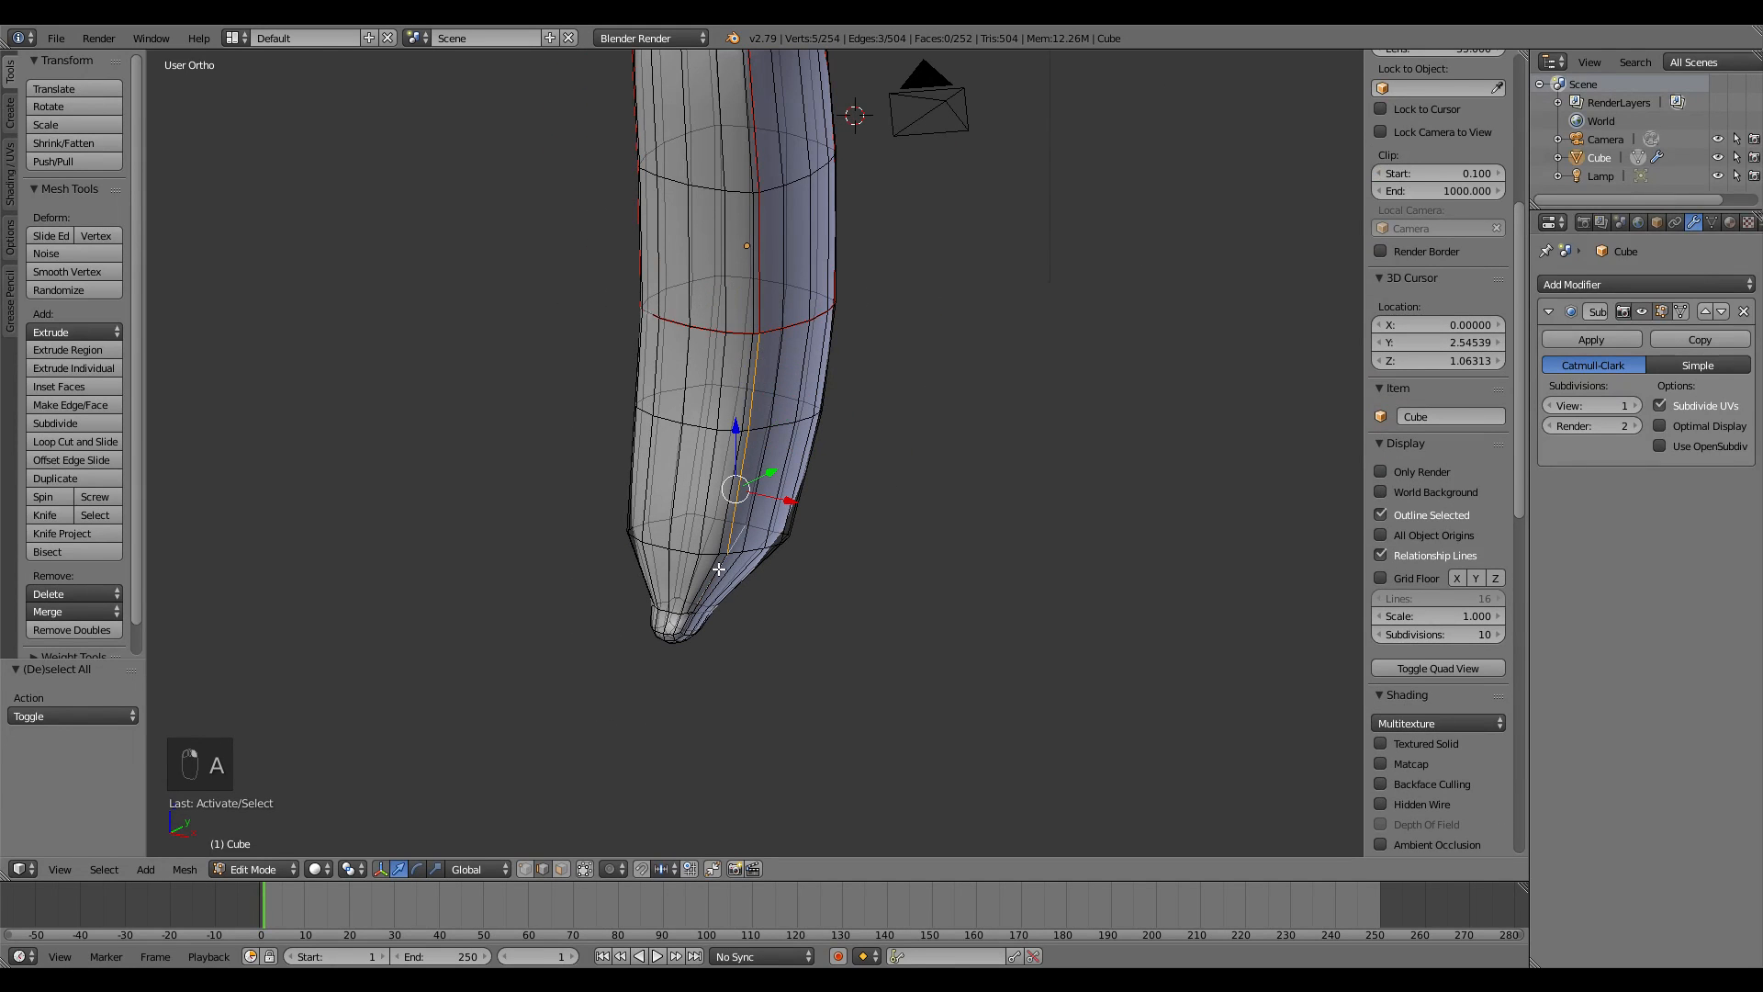
pyautogui.hotkey('ctrl', 'shift', 'z')
pyautogui.press('a')
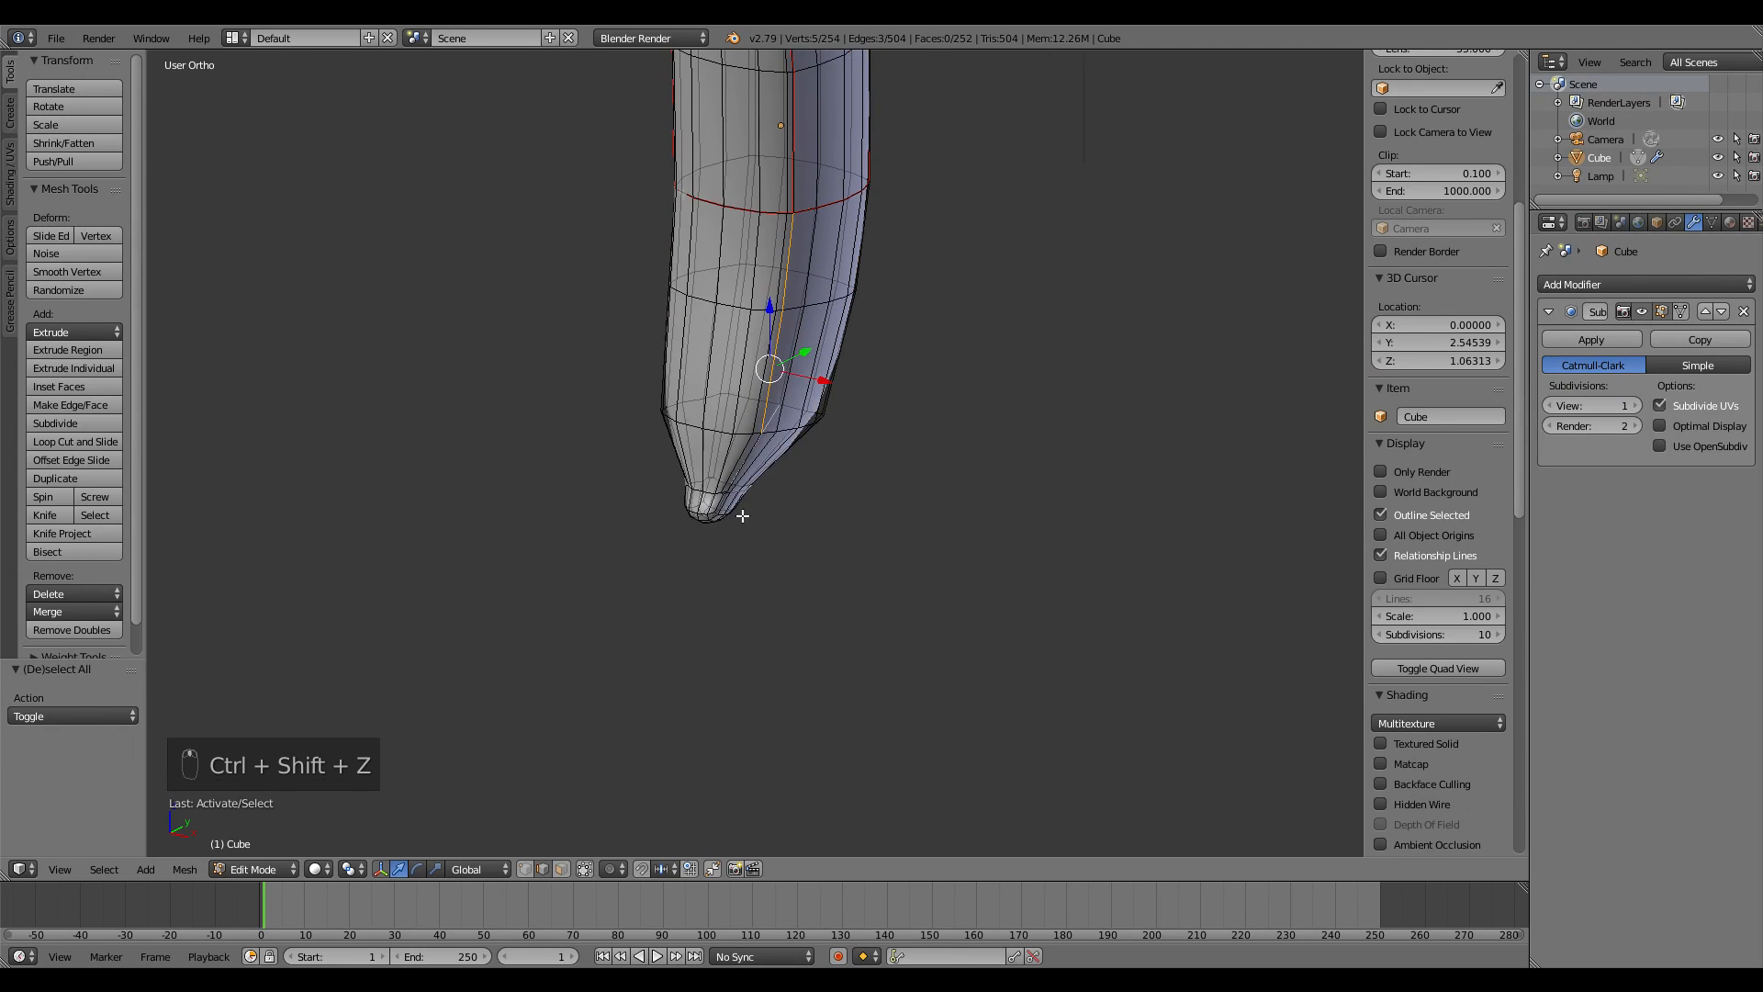
# - Try selecting the ridge edges from the mid-body seam down to the bottom tip, and clear the selection
pyautogui.scroll(3, 775, 472)
pyautogui.scroll(1, 831, 509)
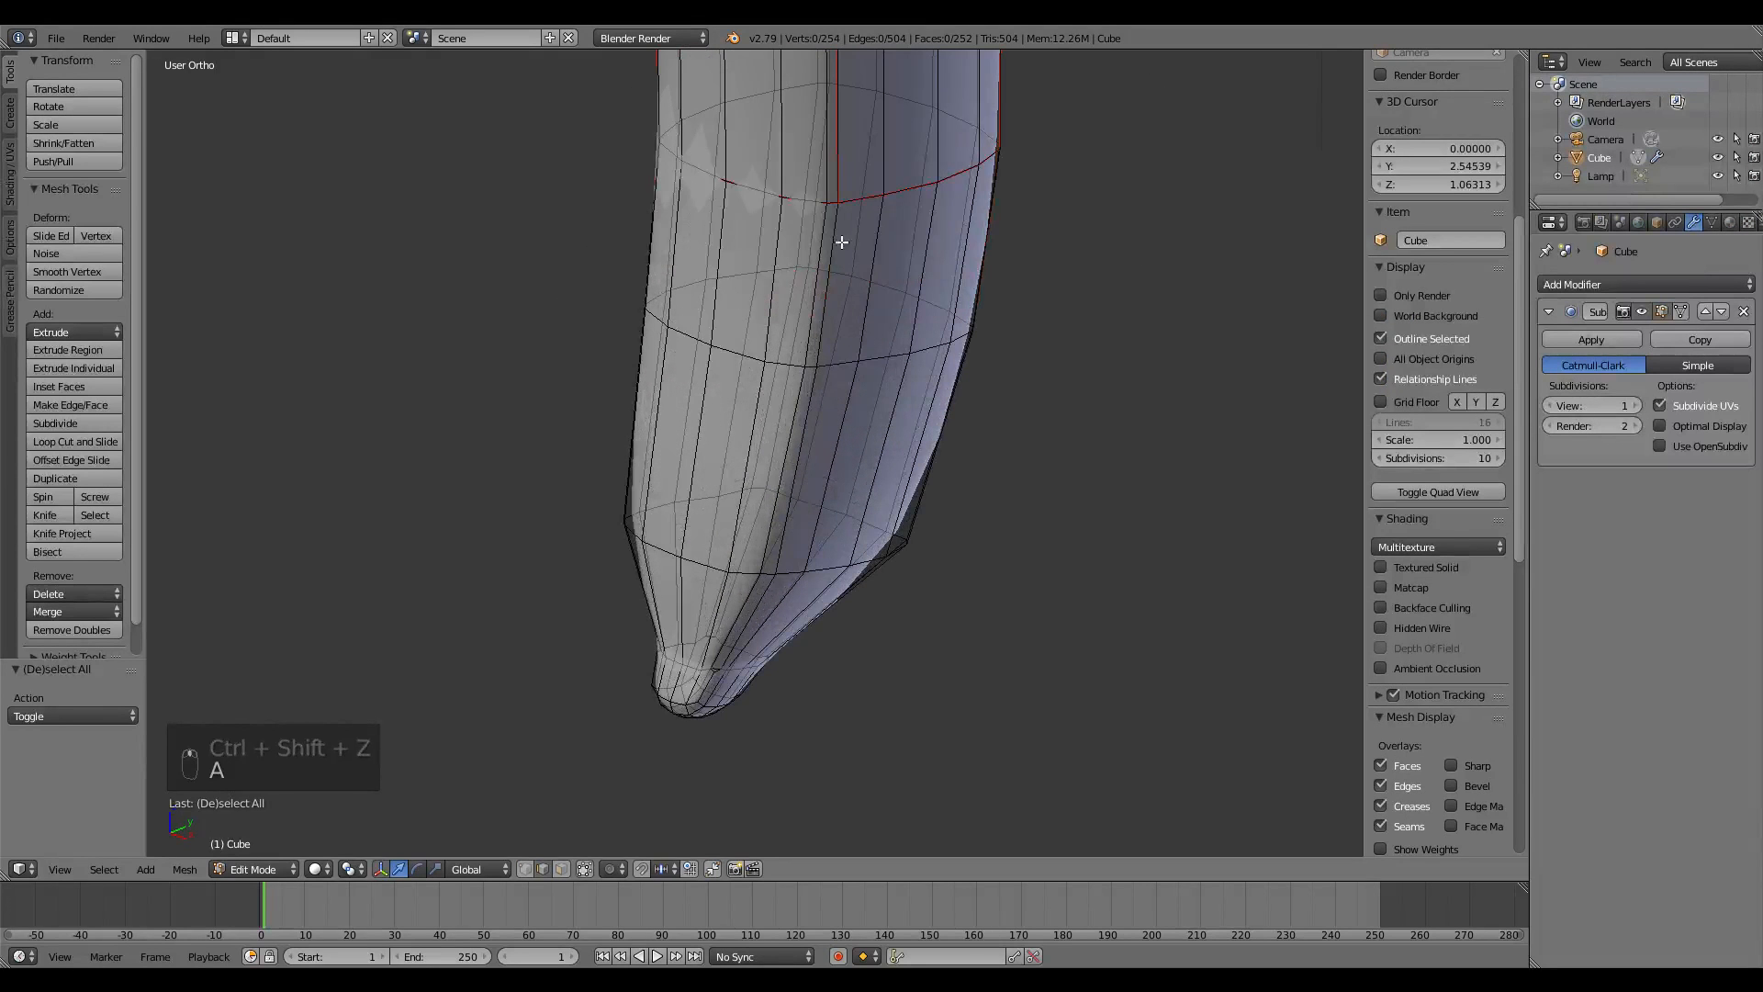
pyautogui.rightClick(834, 257)
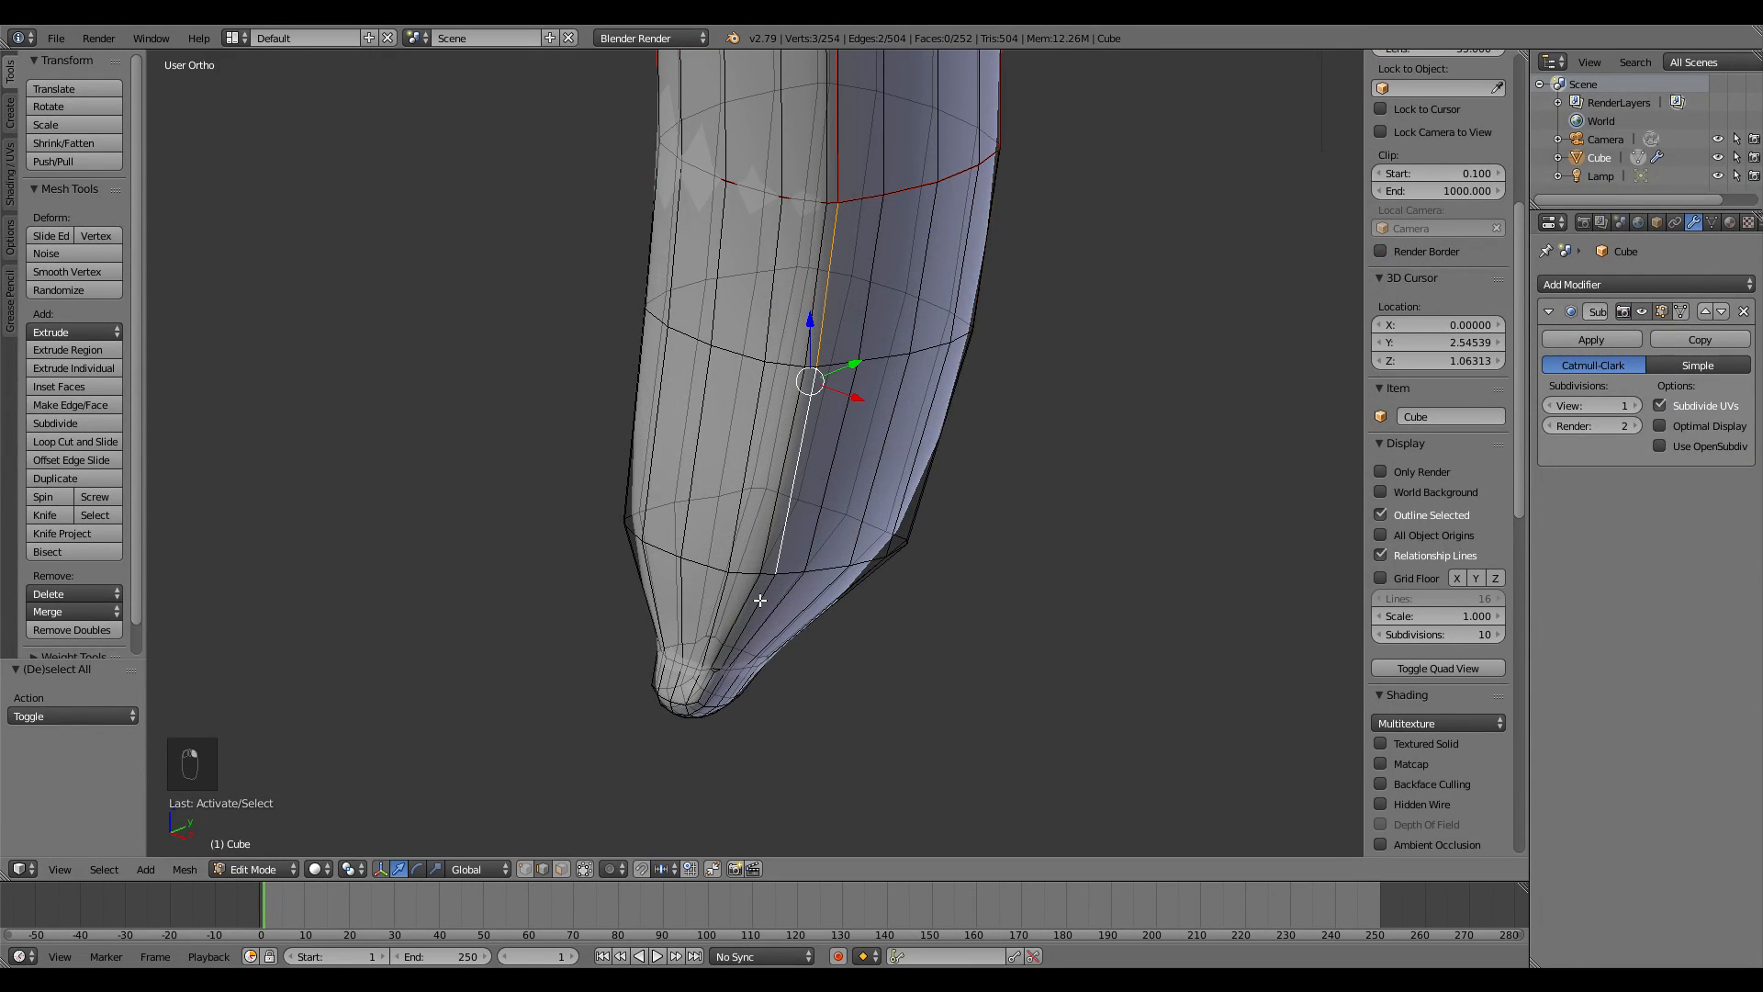
pyautogui.scroll(3, 716, 596)
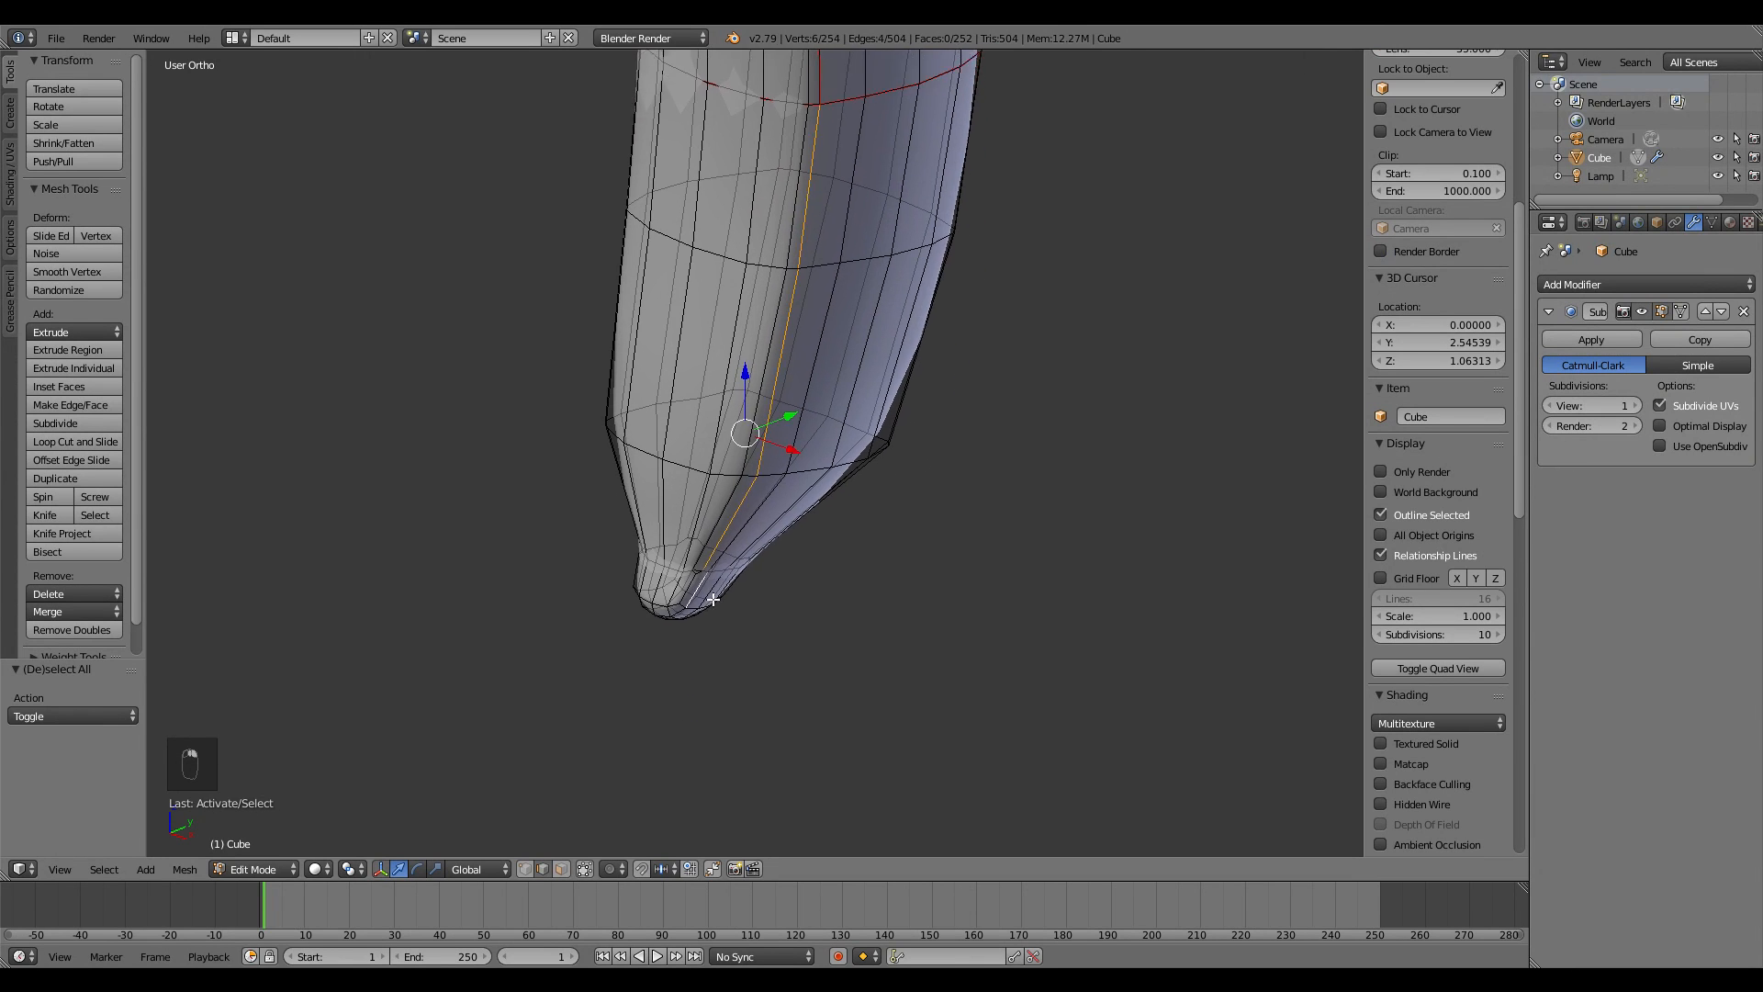
pyautogui.hotkey('ctrl', 'z')
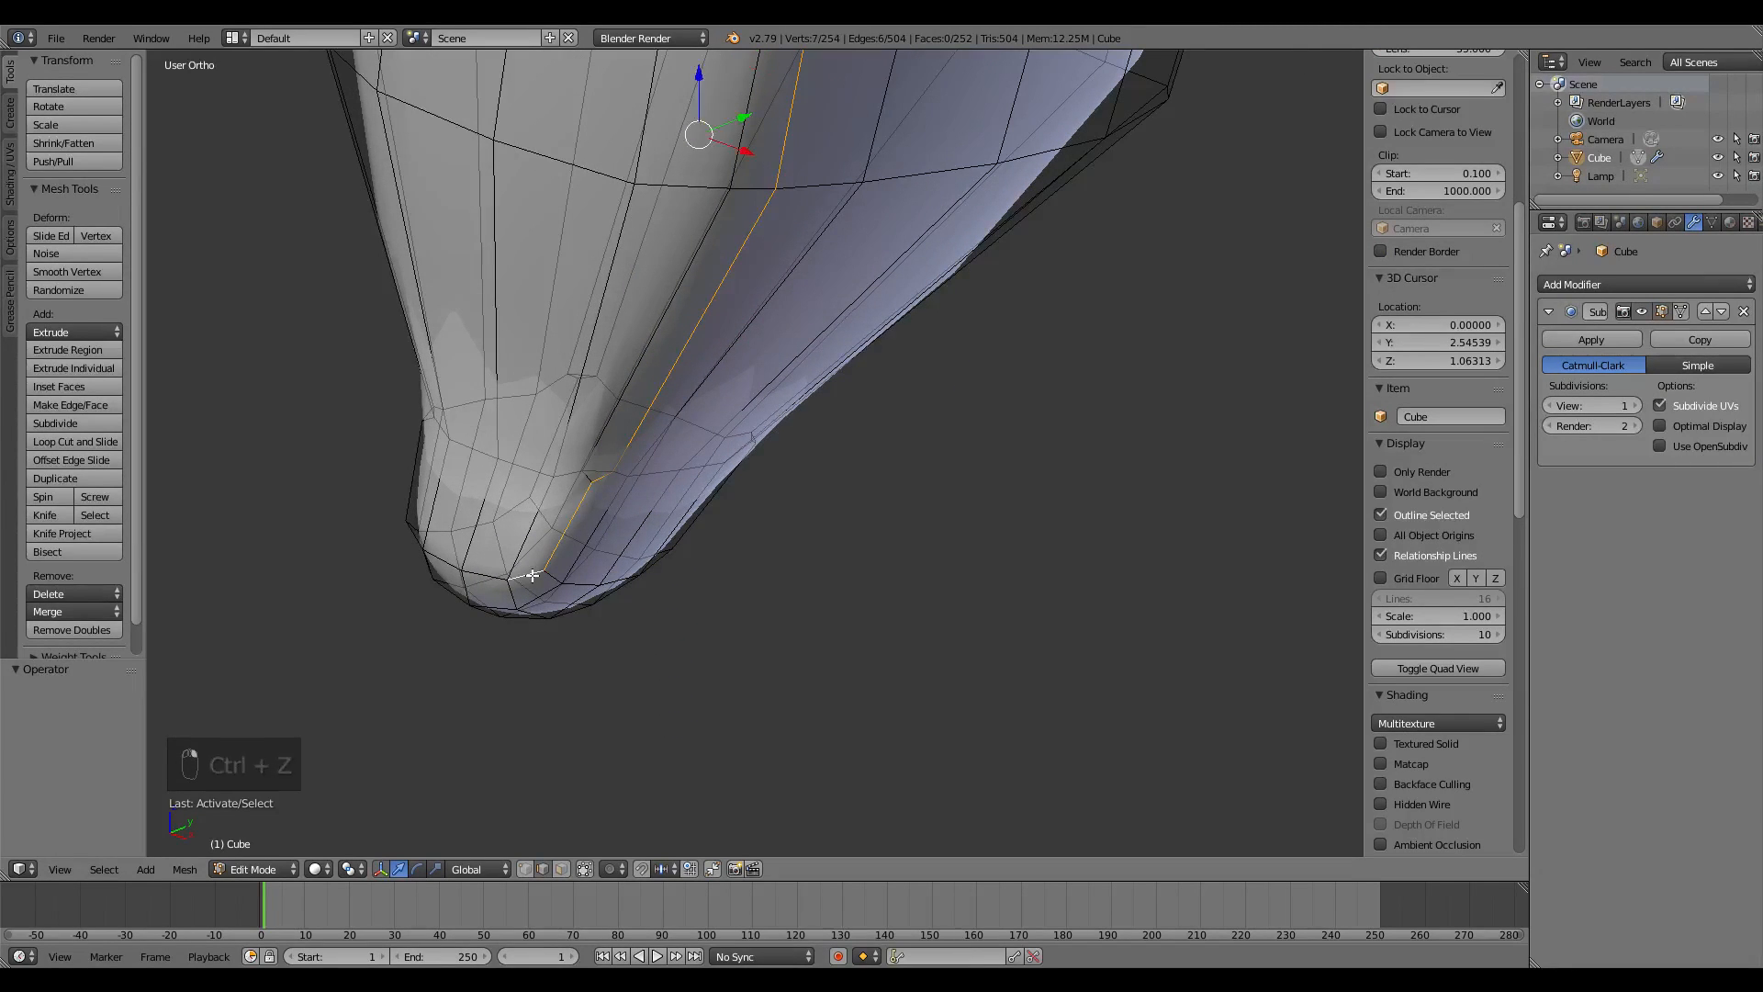
pyautogui.scroll(-5, 512, 589)
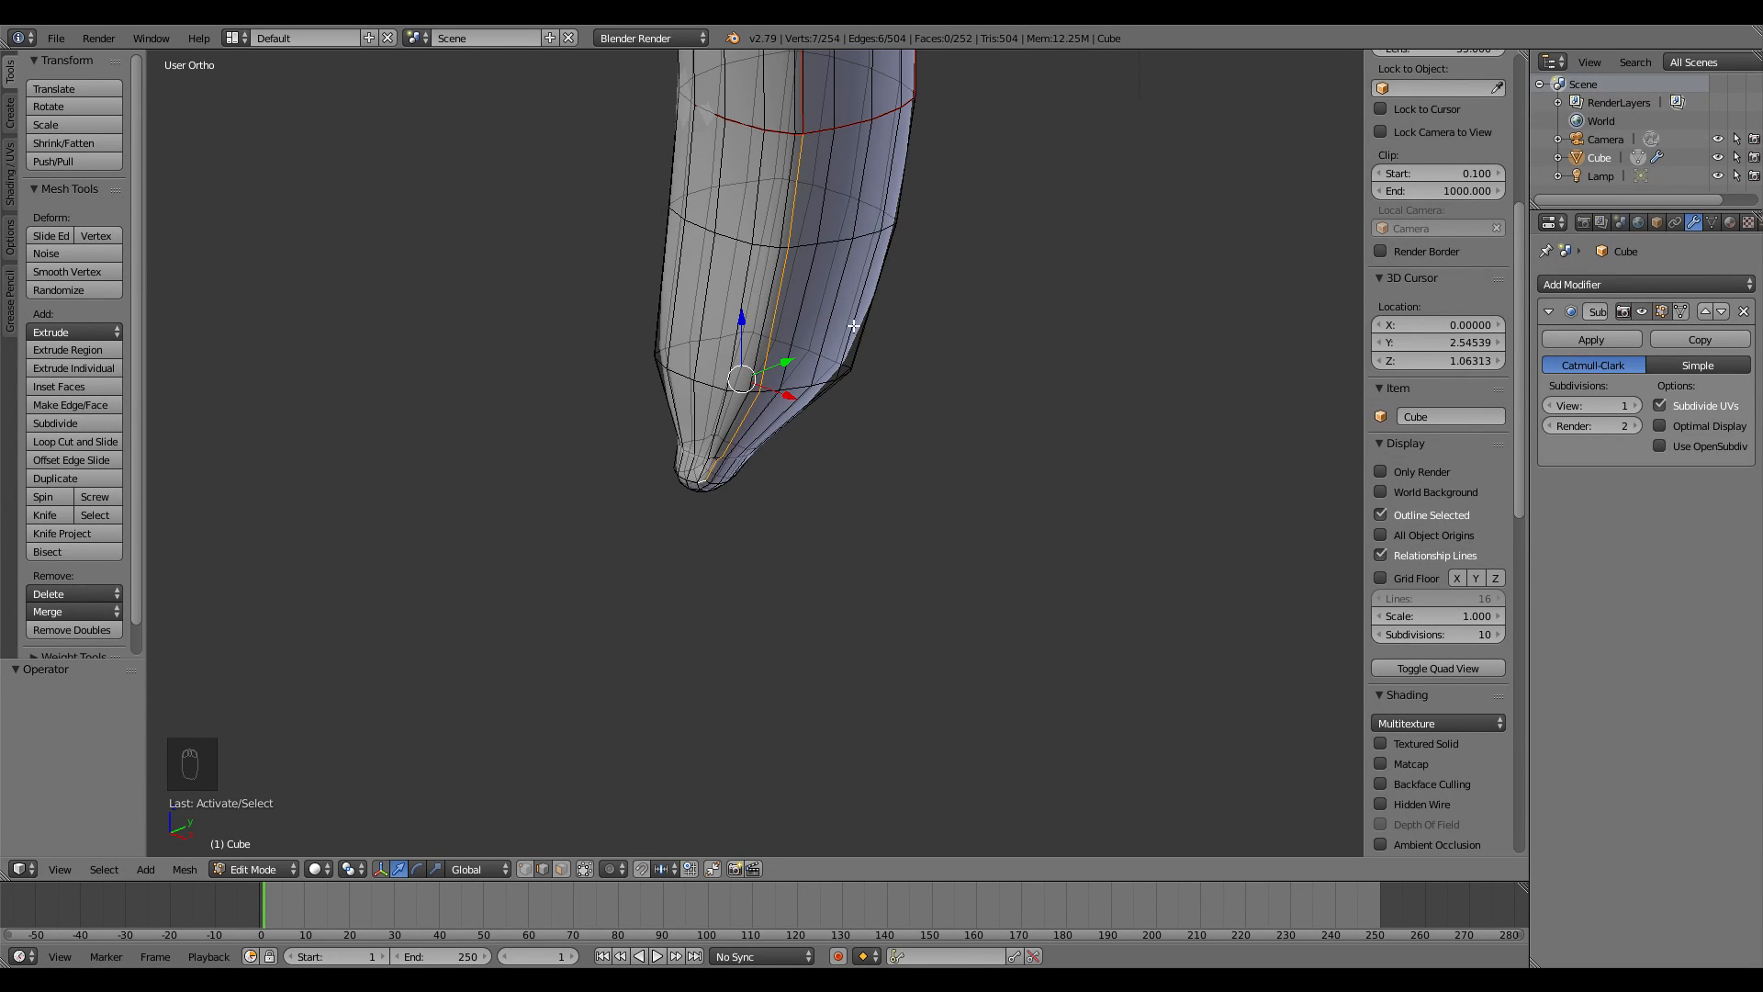
pyautogui.scroll(-2, 853, 325)
pyautogui.press('a')
pyautogui.scroll(-2, 829, 487)
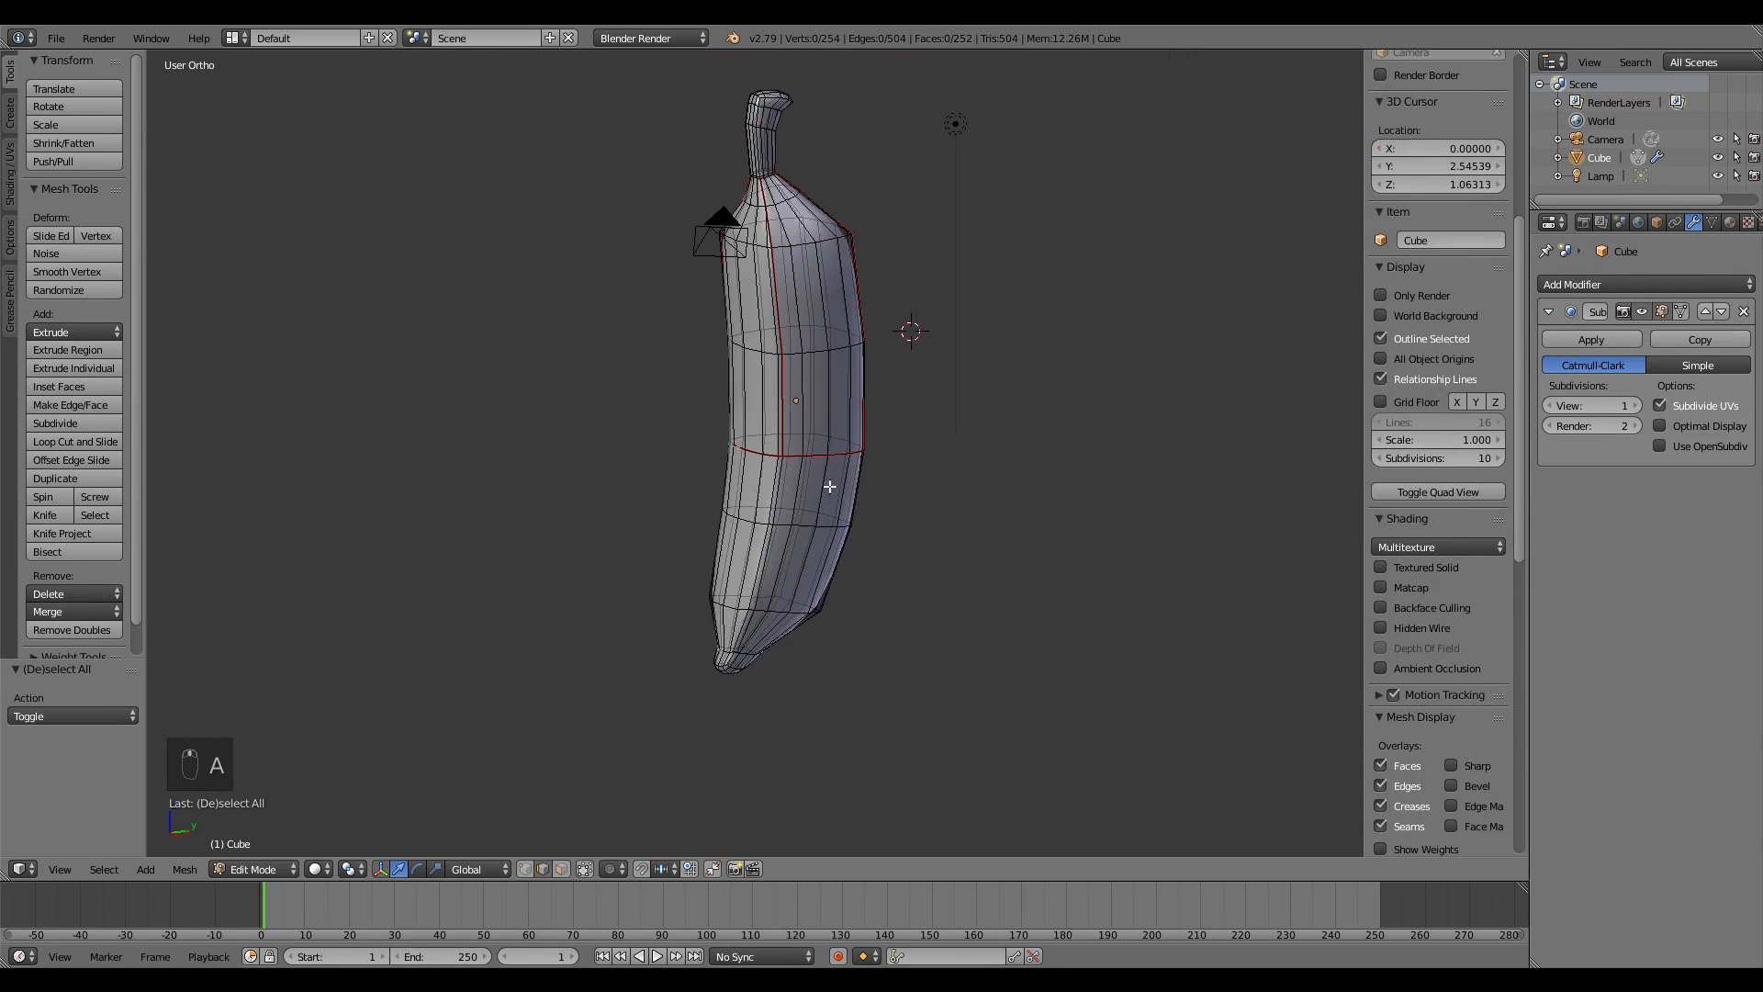
# - In face select mode, select one upper skin panel through linked faces delimited by seam, and split it from the mesh
pyautogui.moveTo(816, 381); pyautogui.dragTo(835, 386, button='middle')
pyautogui.scroll(4, 827, 551)
pyautogui.moveTo(827, 571); pyautogui.dragTo(569, 777, button='middle')
pyautogui.click(562, 868)
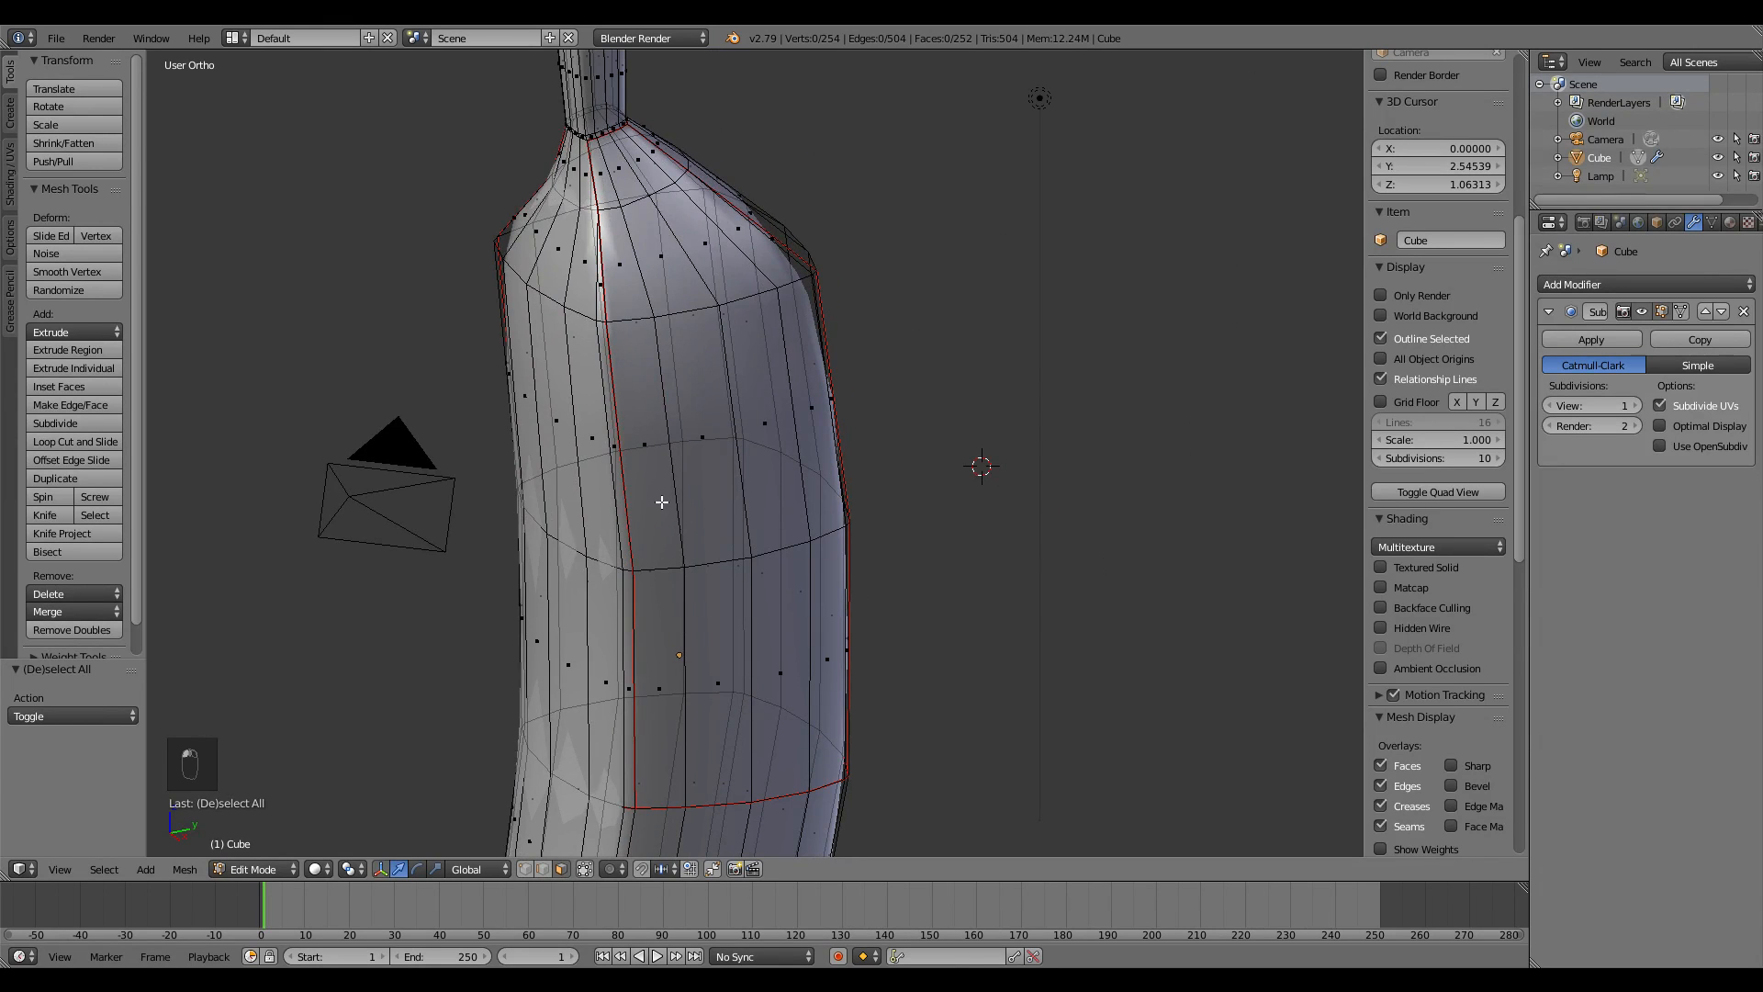
pyautogui.moveTo(662, 504); pyautogui.dragTo(701, 510, button='middle')
pyautogui.scroll(-3, 701, 510)
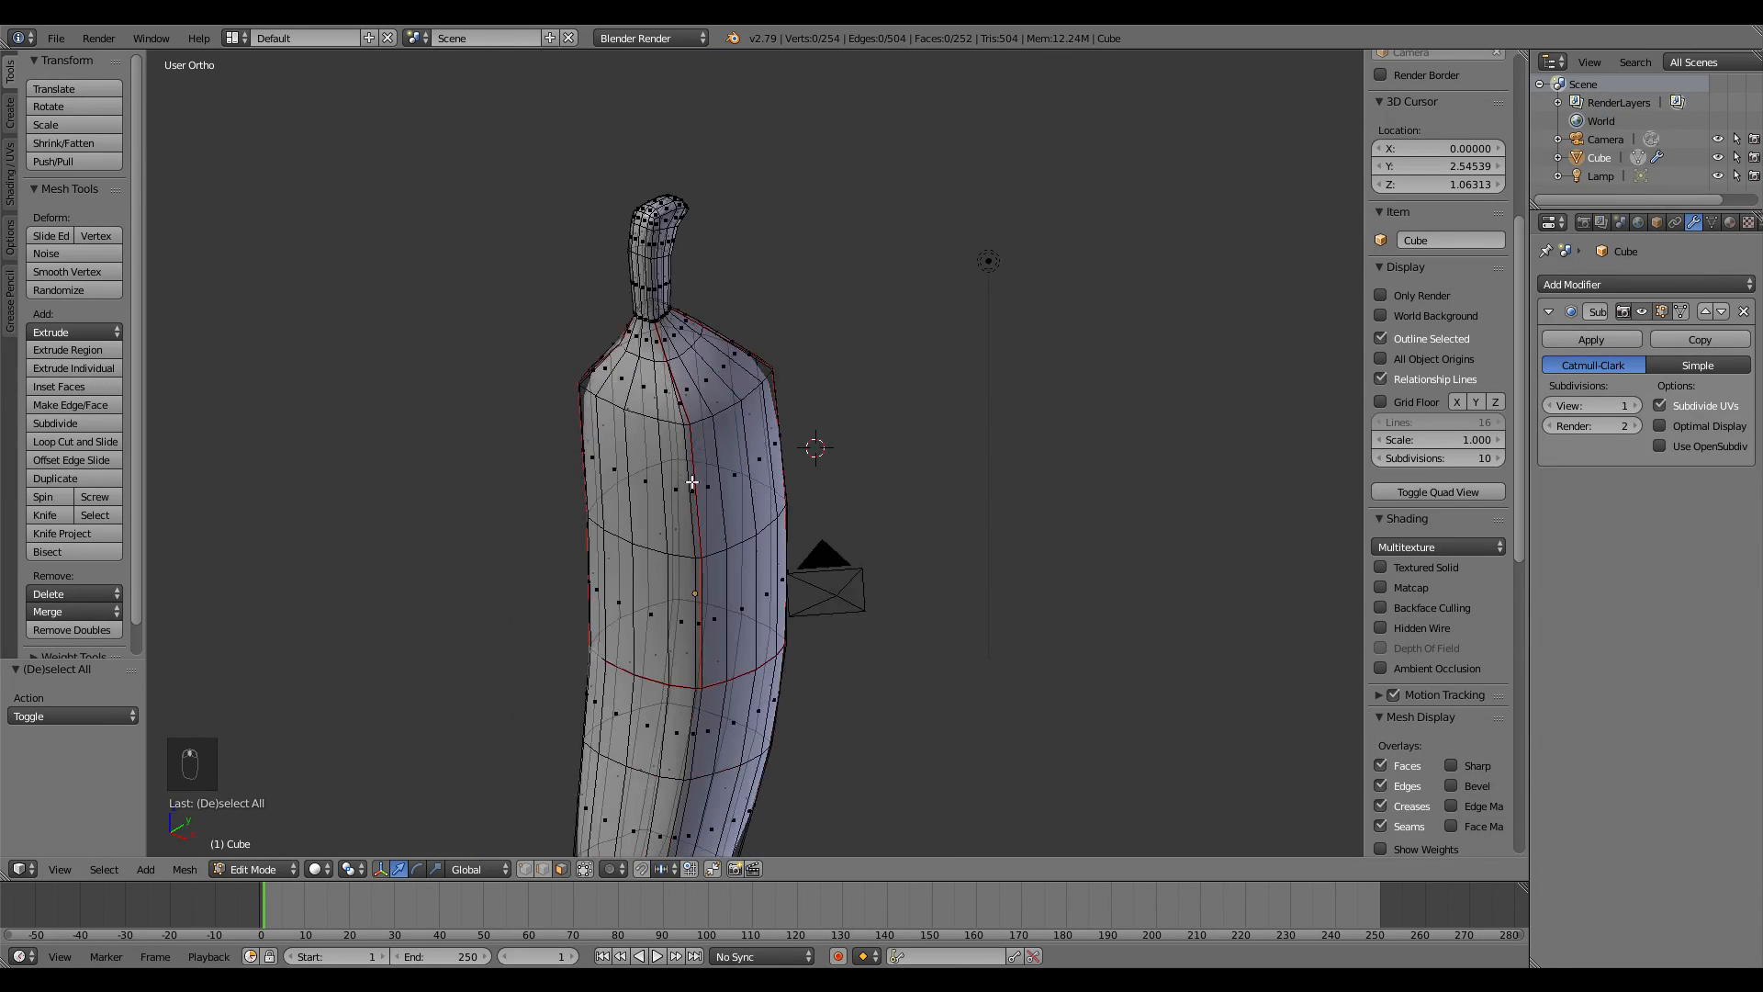
pyautogui.rightClick(734, 611)
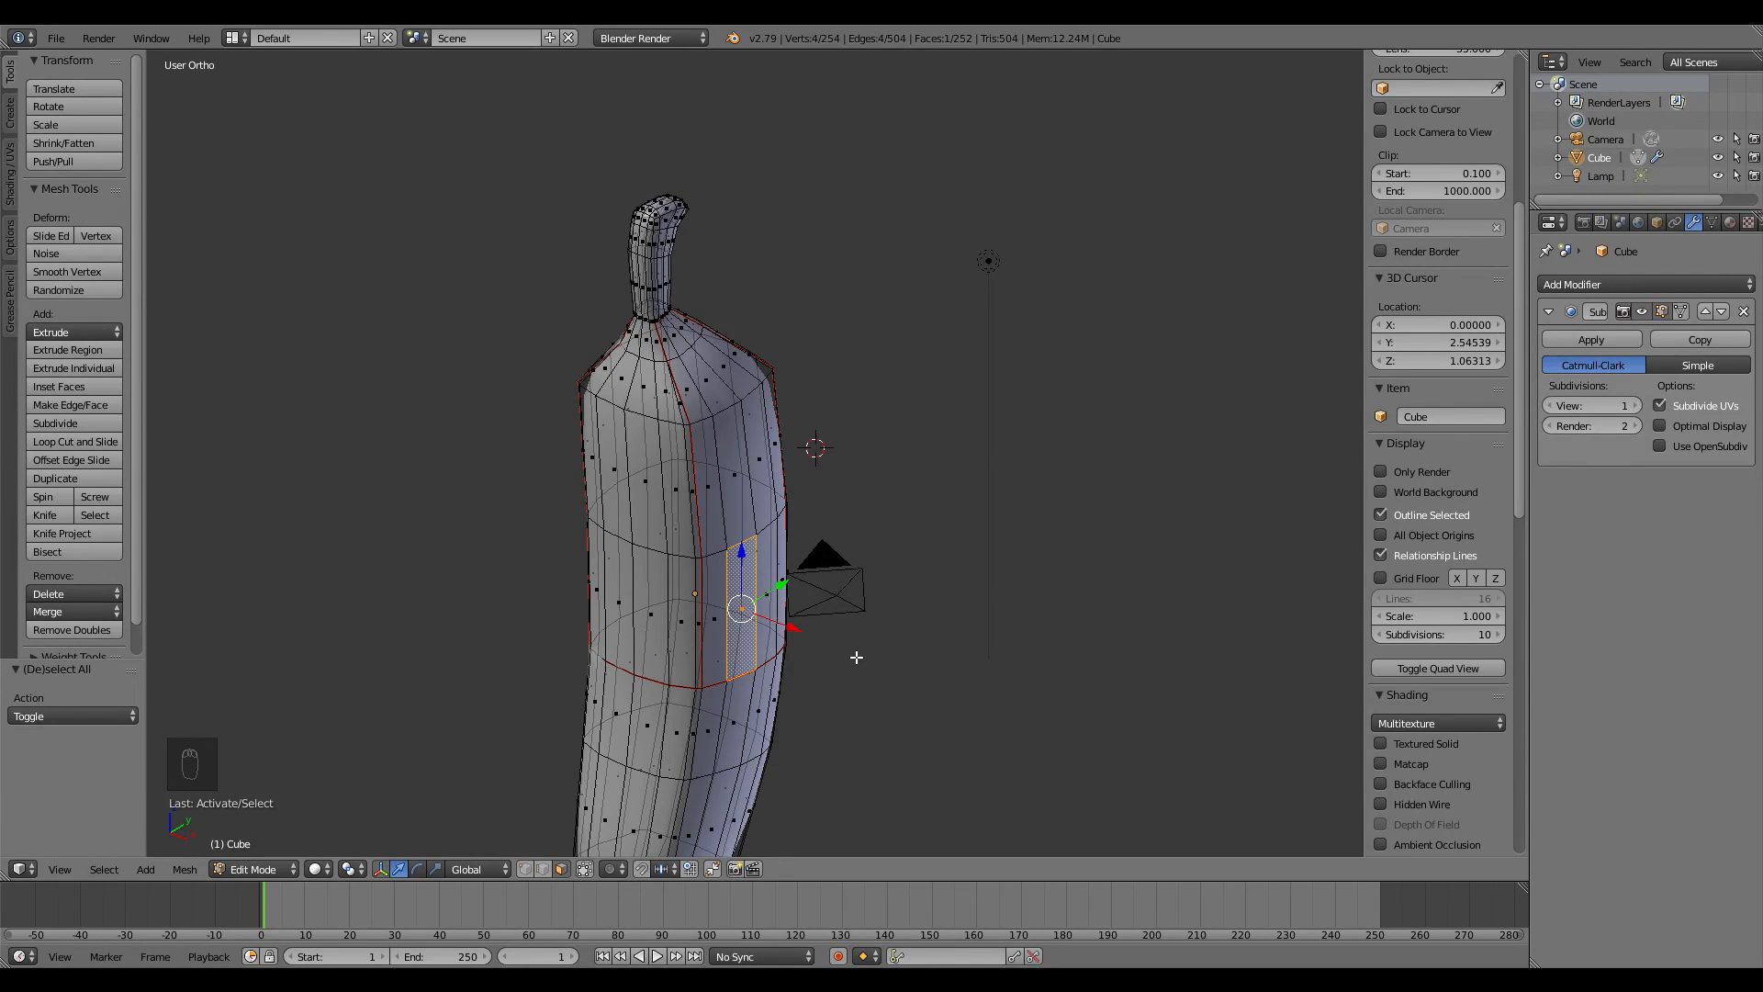
pyautogui.hotkey('ctrl', 'l')
pyautogui.moveTo(855, 658); pyautogui.dragTo(605, 566, button='middle')
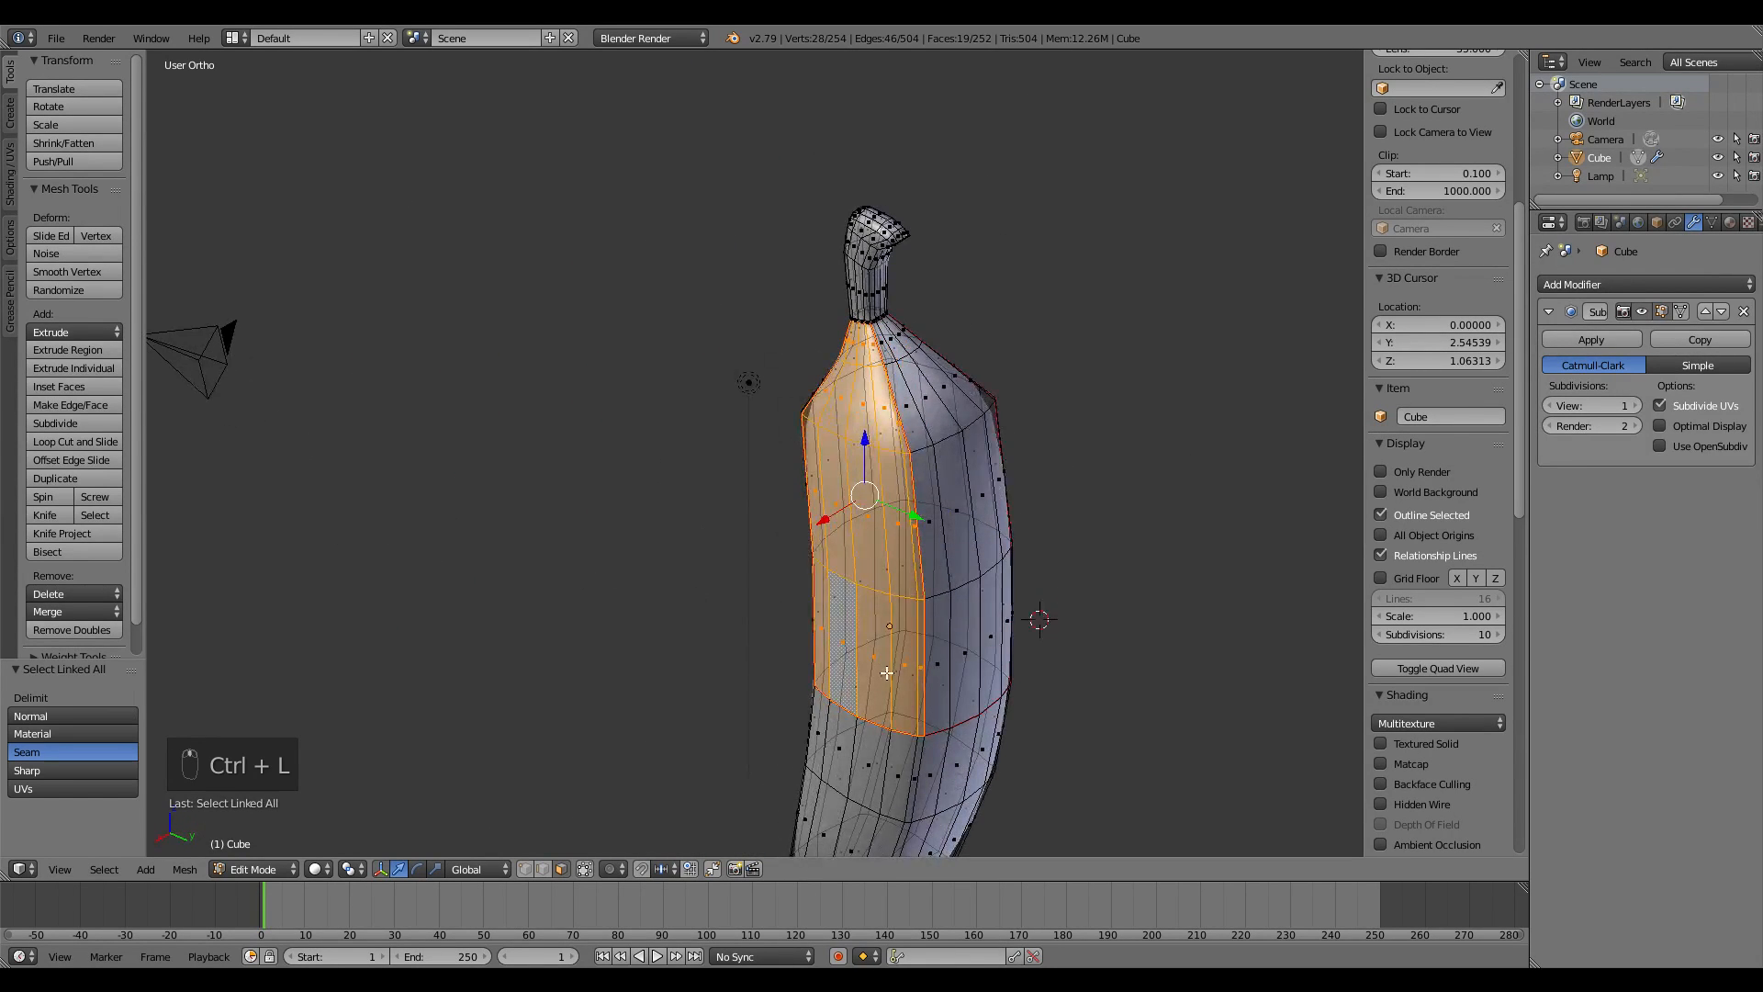
pyautogui.moveTo(886, 673); pyautogui.dragTo(952, 542, button='middle')
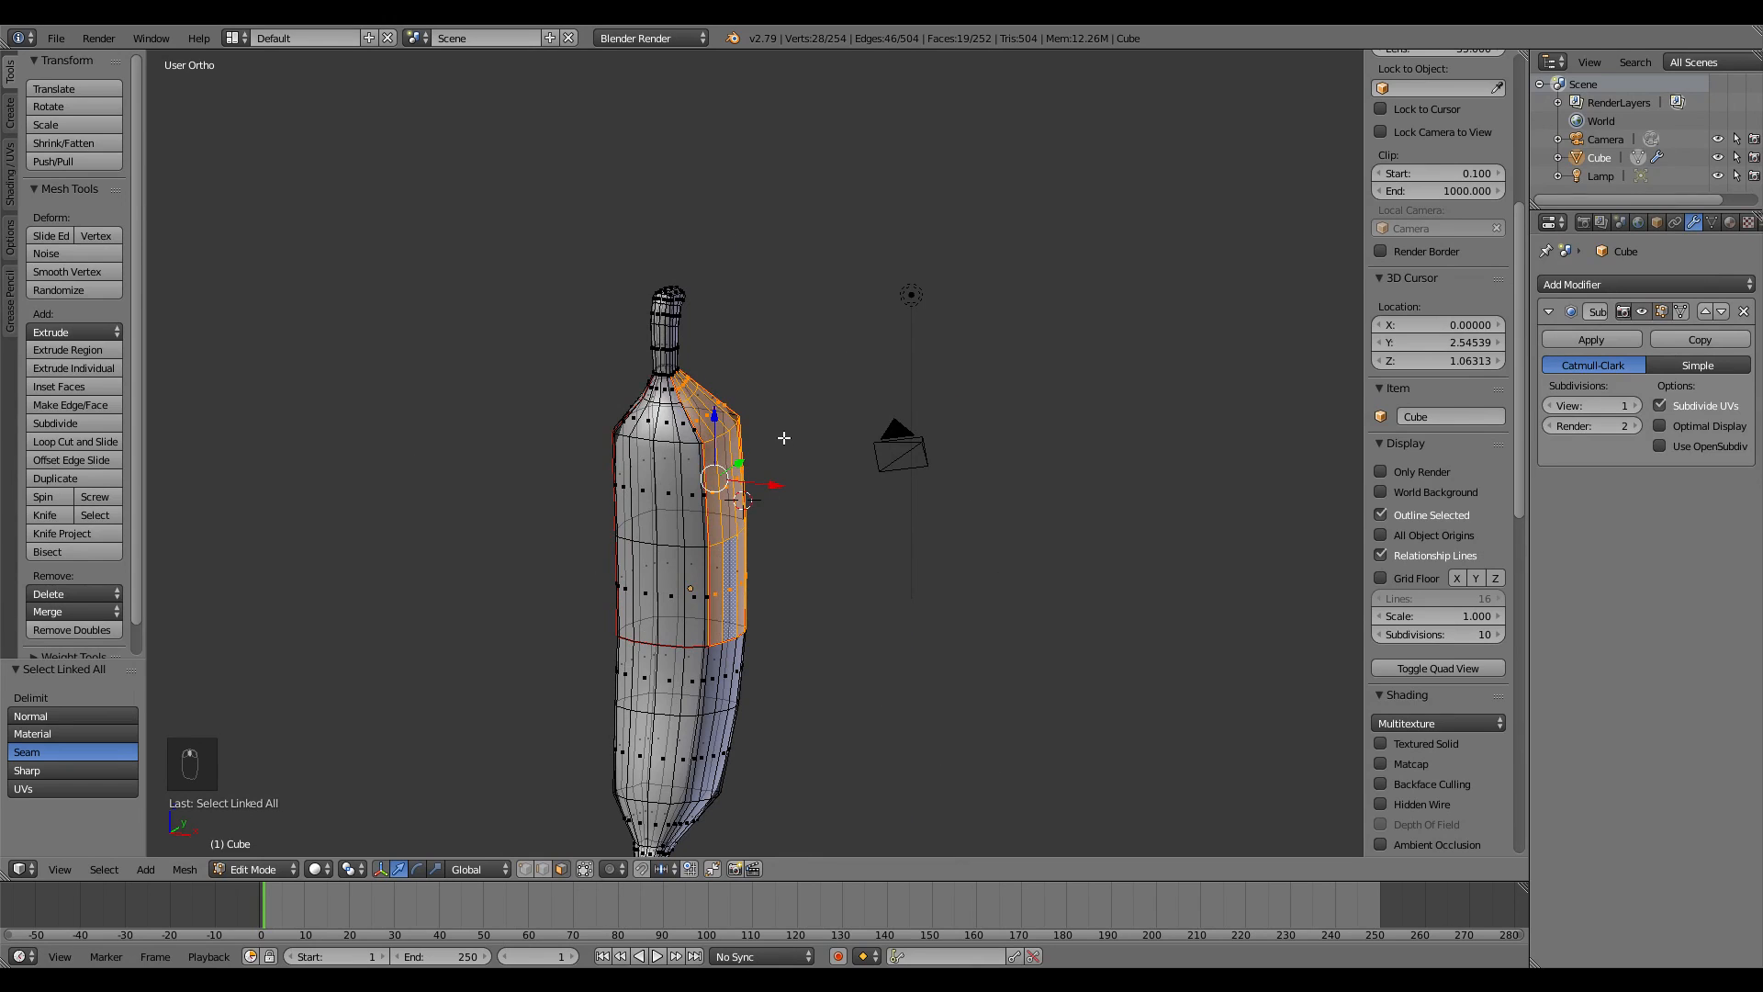
pyautogui.press('y')
# - Reselect the split panel as linked faces and try moving it to test its separation, cancelling the move
pyautogui.rightClick(720, 440)
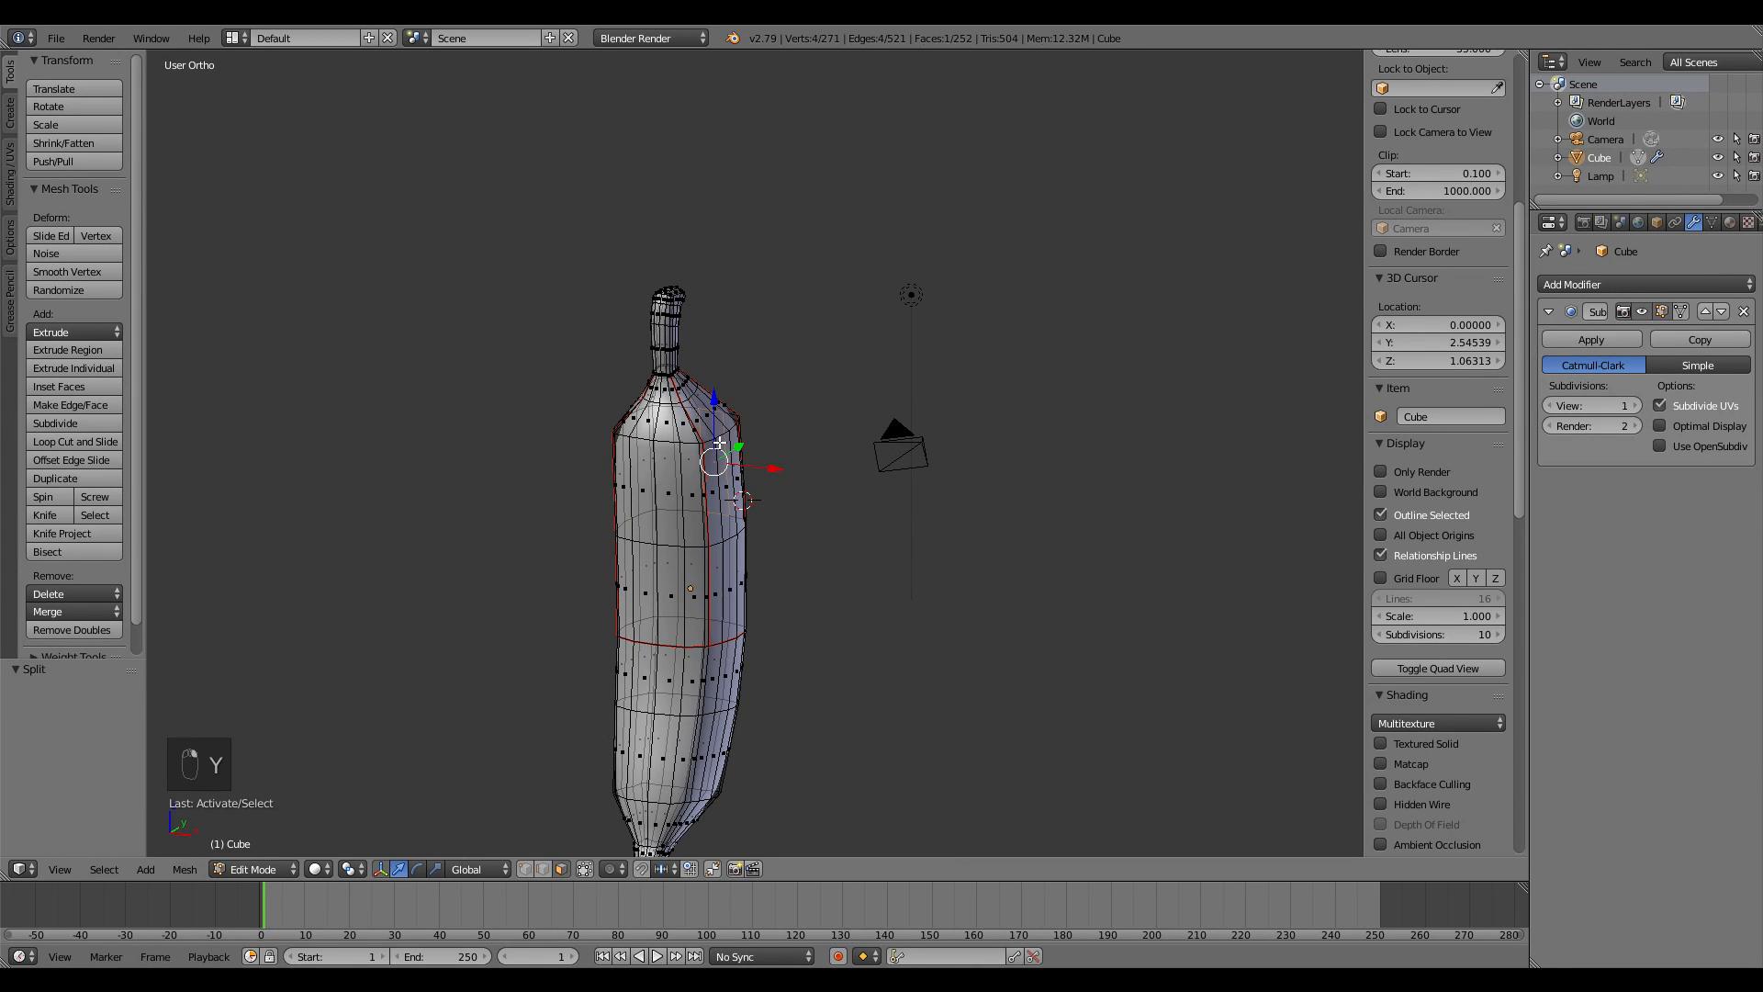
pyautogui.scroll(4, 734, 438)
pyautogui.hotkey('ctrl', 'l')
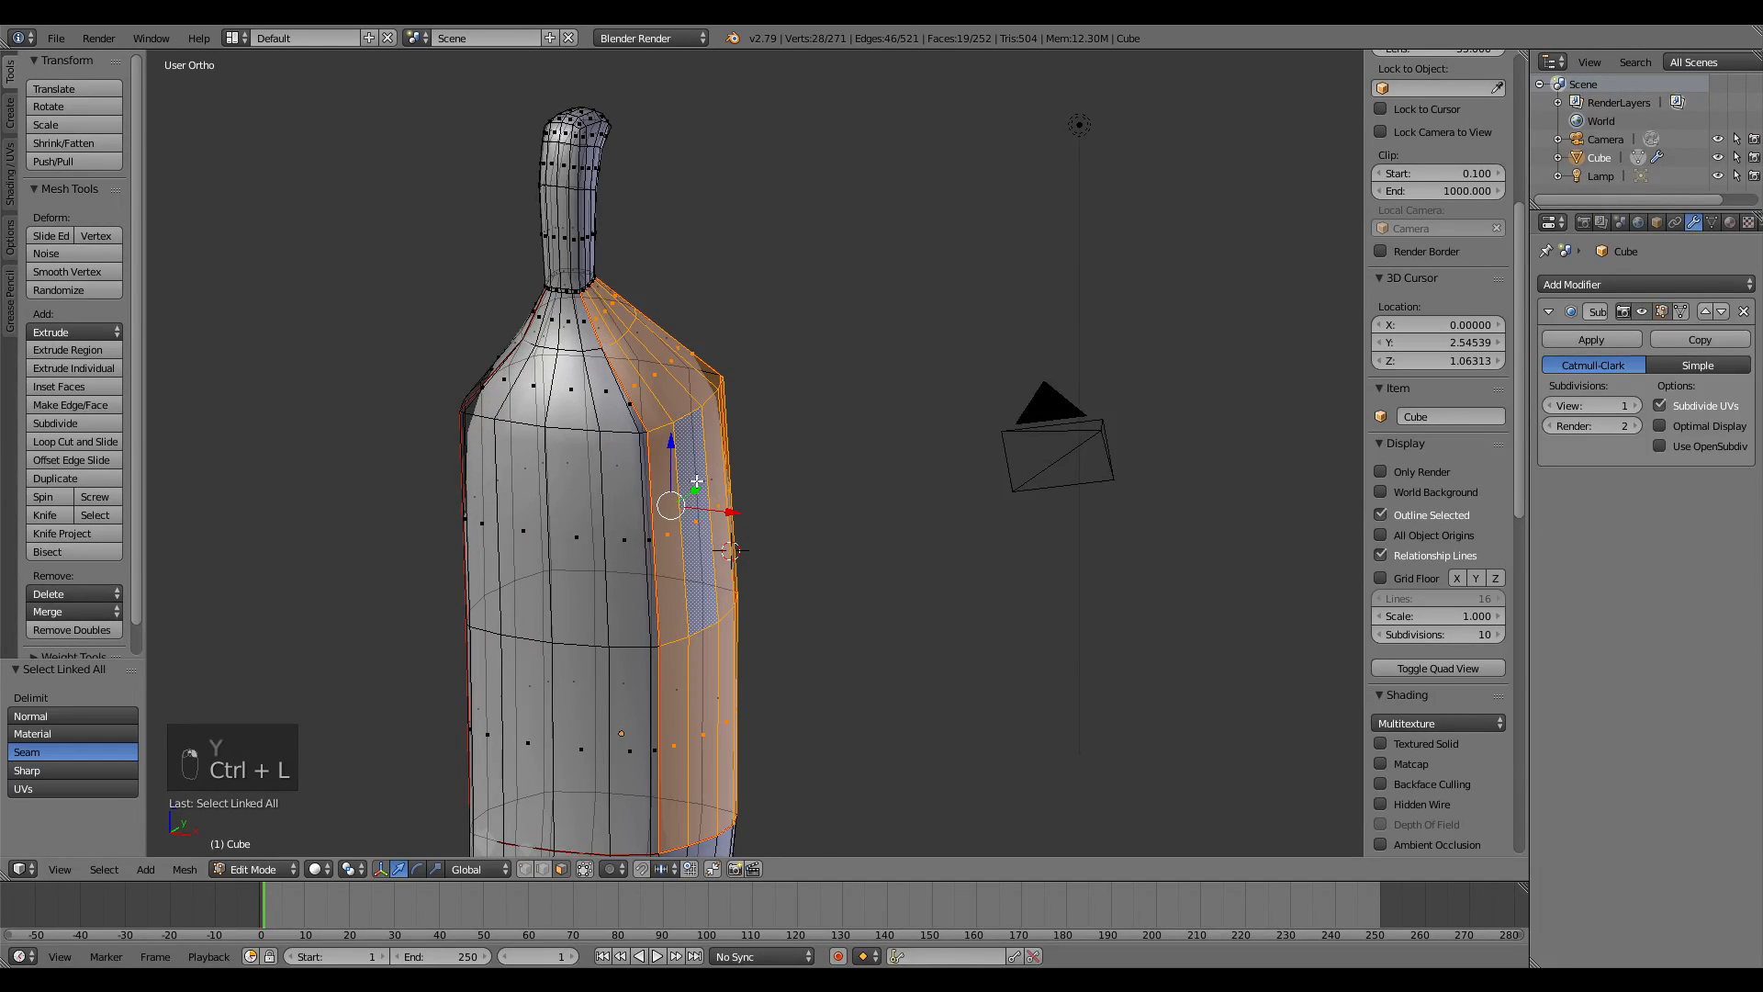
pyautogui.press('g')
pyautogui.rightClick(726, 413)
# - Select the second upper skin panel as linked faces delimited by seam, and split it from the mesh
pyautogui.keyDown('shift'); pyautogui.moveTo(777, 517); pyautogui.dragTo(821, 412, button='middle'); pyautogui.keyUp('shift')
pyautogui.moveTo(648, 498); pyautogui.dragTo(707, 478, button='middle')
pyautogui.keyDown('shift'); pyautogui.moveTo(538, 438); pyautogui.dragTo(827, 519, button='middle'); pyautogui.keyUp('shift')
pyautogui.rightClick(630, 561)
pyautogui.hotkey('ctrl', 'l')
pyautogui.press('y')
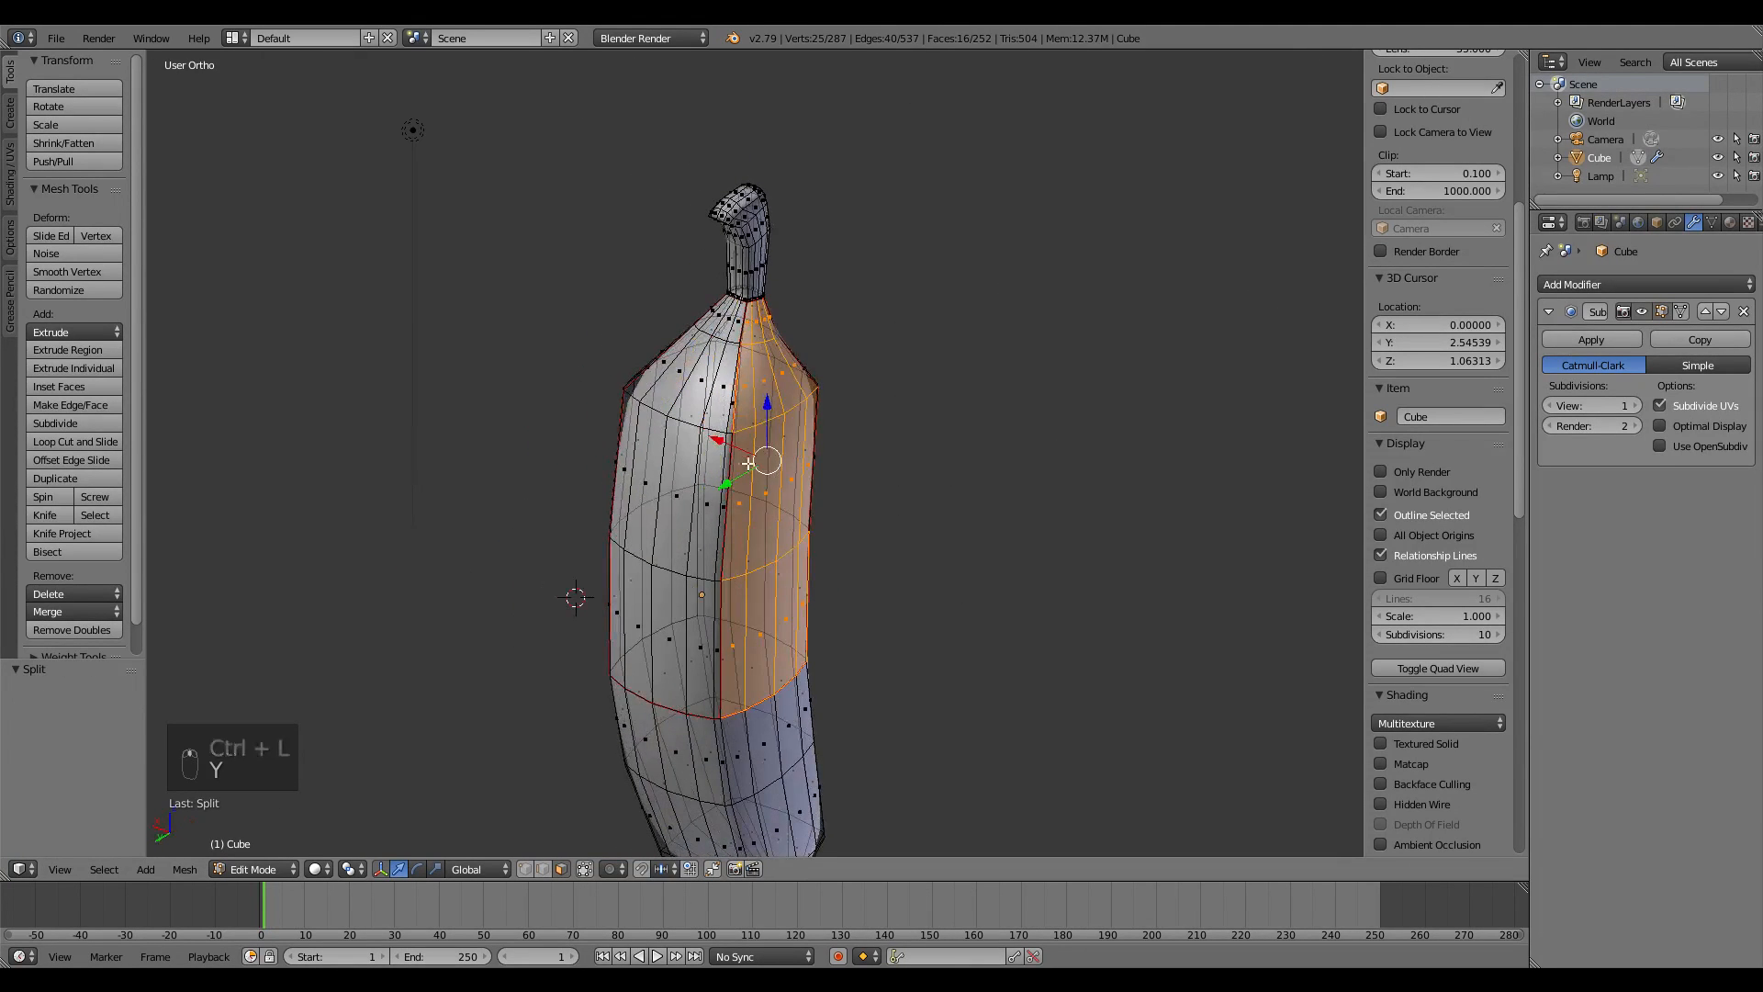
# - Select the third upper skin panel, including its faces at the stem base, as linked faces and split it off
pyautogui.rightClick(691, 496)
pyautogui.keyDown('shift'); pyautogui.moveTo(834, 417); pyautogui.dragTo(643, 505, button='middle'); pyautogui.keyUp('shift')
pyautogui.scroll(4, 650, 390)
pyautogui.keyDown('shift'); pyautogui.moveTo(650, 390); pyautogui.dragTo(638, 477, button='middle'); pyautogui.keyUp('shift')
pyautogui.scroll(3, 815, 611)
pyautogui.scroll(-4, 811, 569)
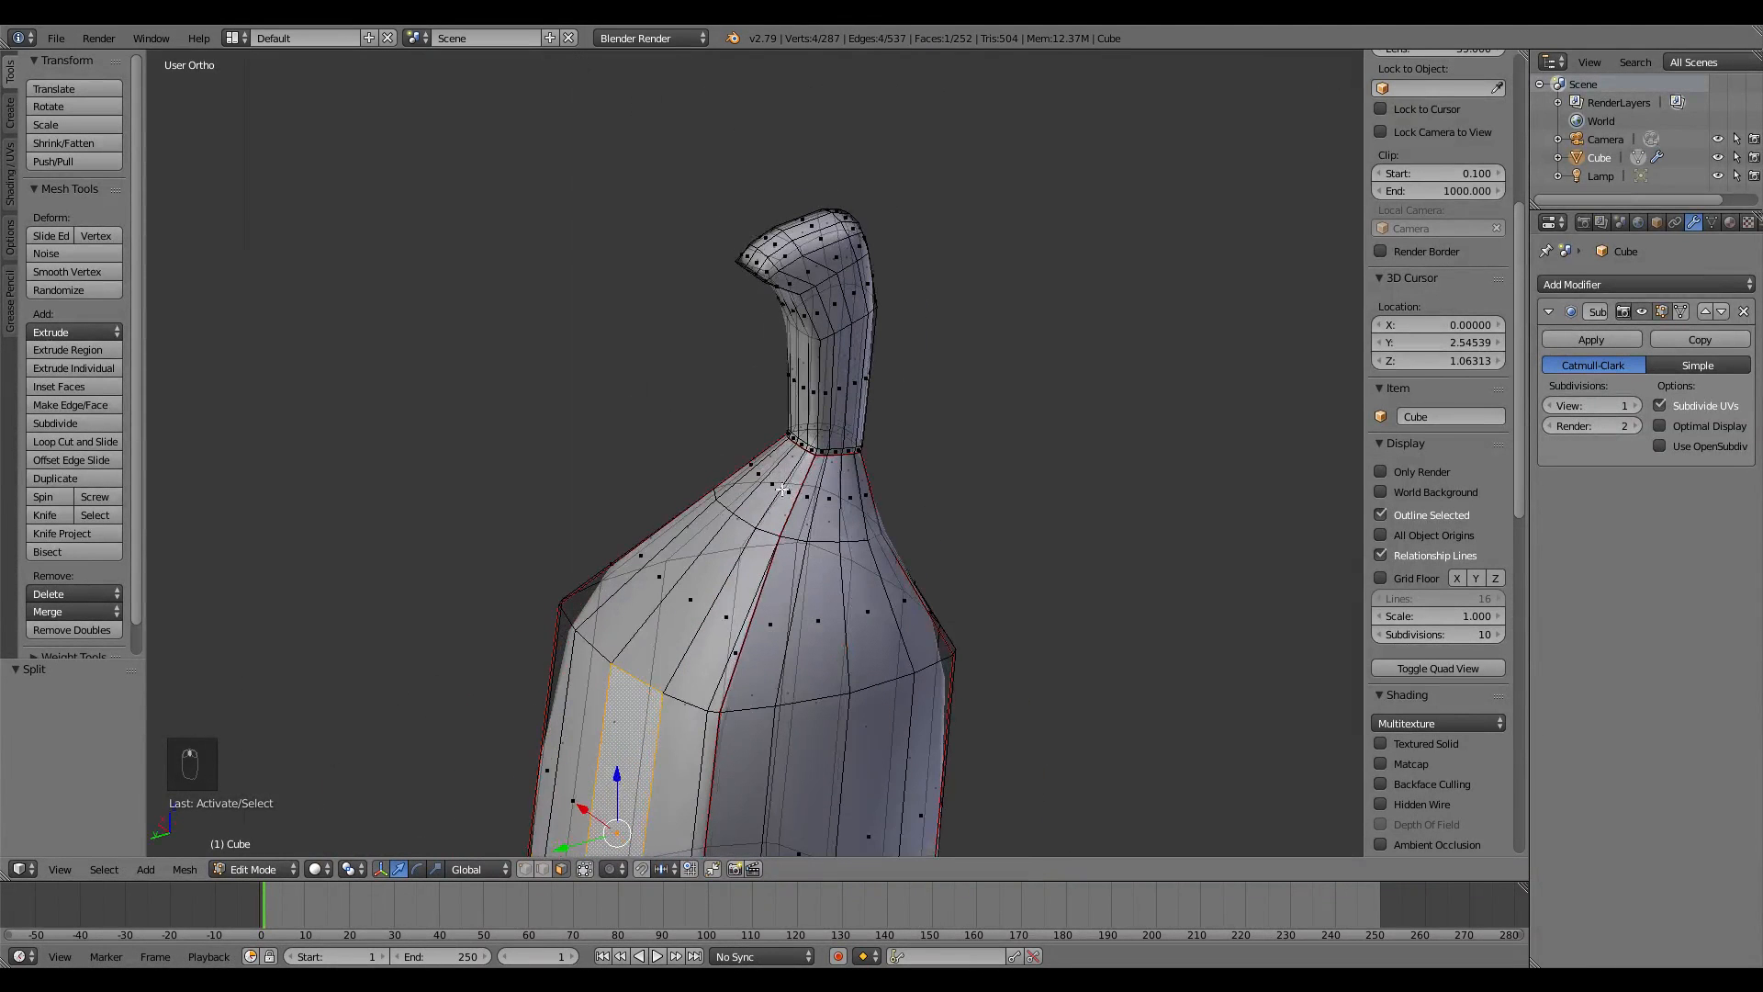
pyautogui.rightClick(770, 484)
pyautogui.hotkey('ctrl', 'l')
pyautogui.scroll(-4, 768, 515)
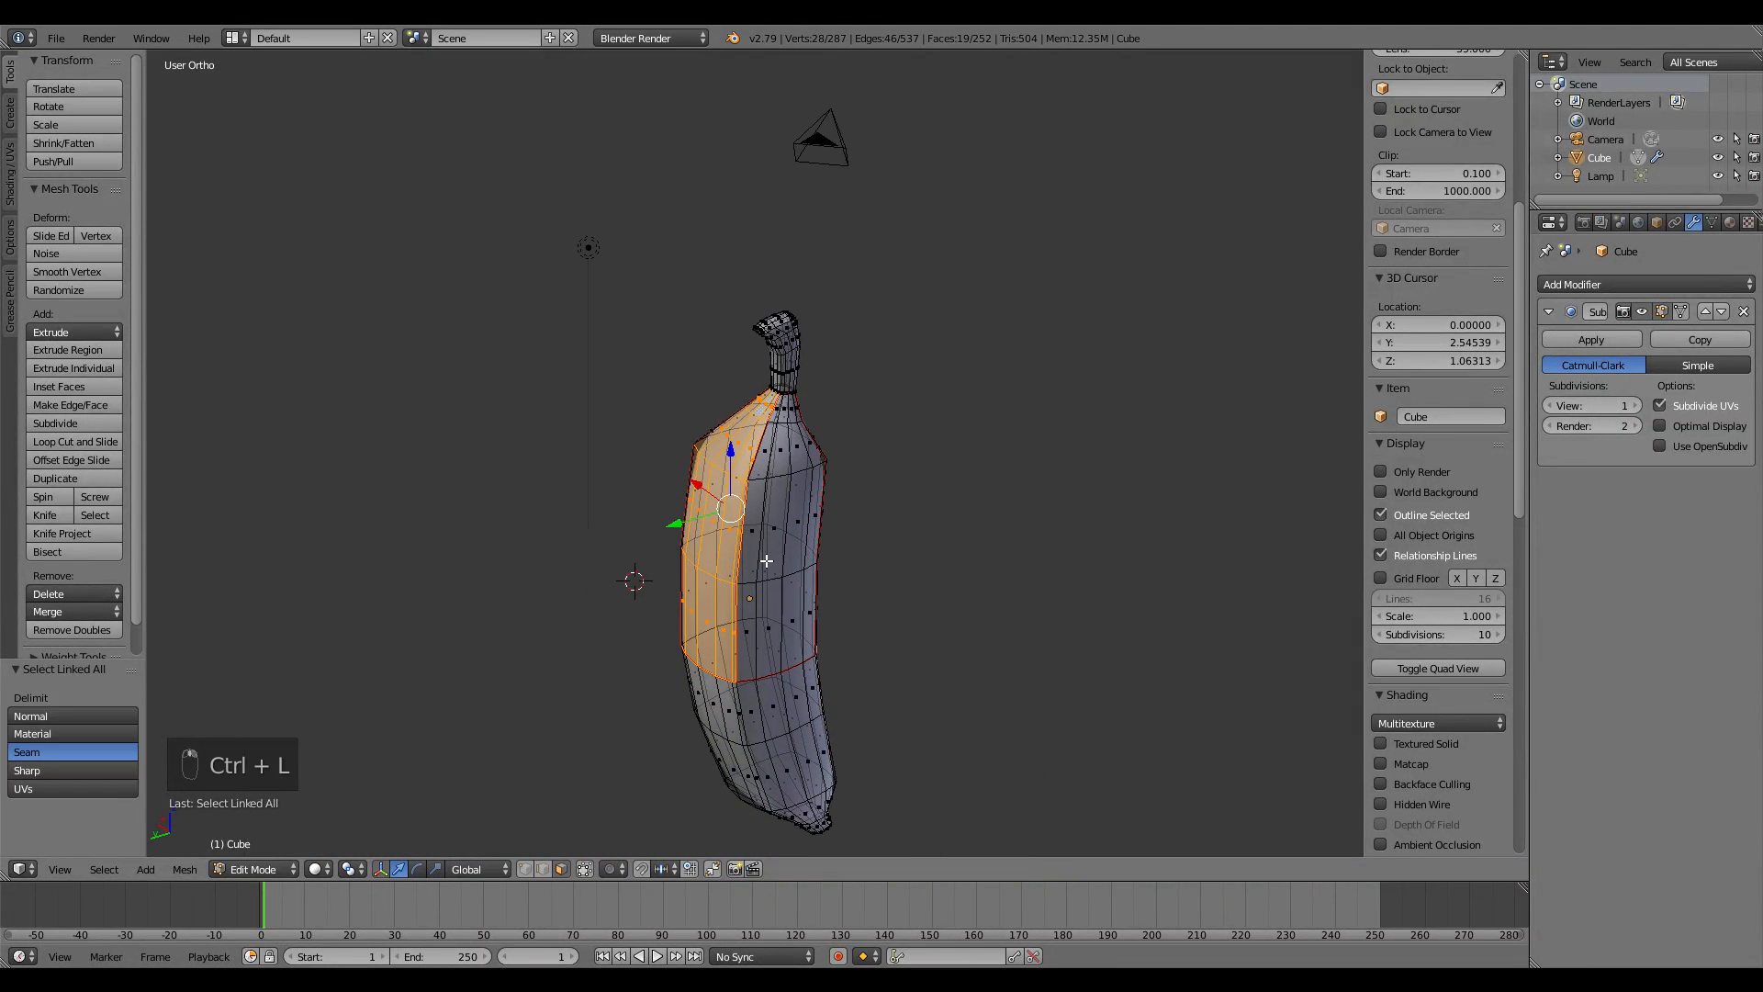
pyautogui.press('y')
# - Select the upper skin panels one at a time as linked faces and test-move each, cancelling every move and clearing the selection
pyautogui.moveTo(766, 560); pyautogui.dragTo(779, 480, button='middle')
pyautogui.press('a')
pyautogui.rightClick(744, 533)
pyautogui.hotkey('ctrl', 'l')
pyautogui.press('g')
pyautogui.rightClick(679, 533)
pyautogui.rightClick(734, 454)
pyautogui.hotkey('ctrl', 'l')
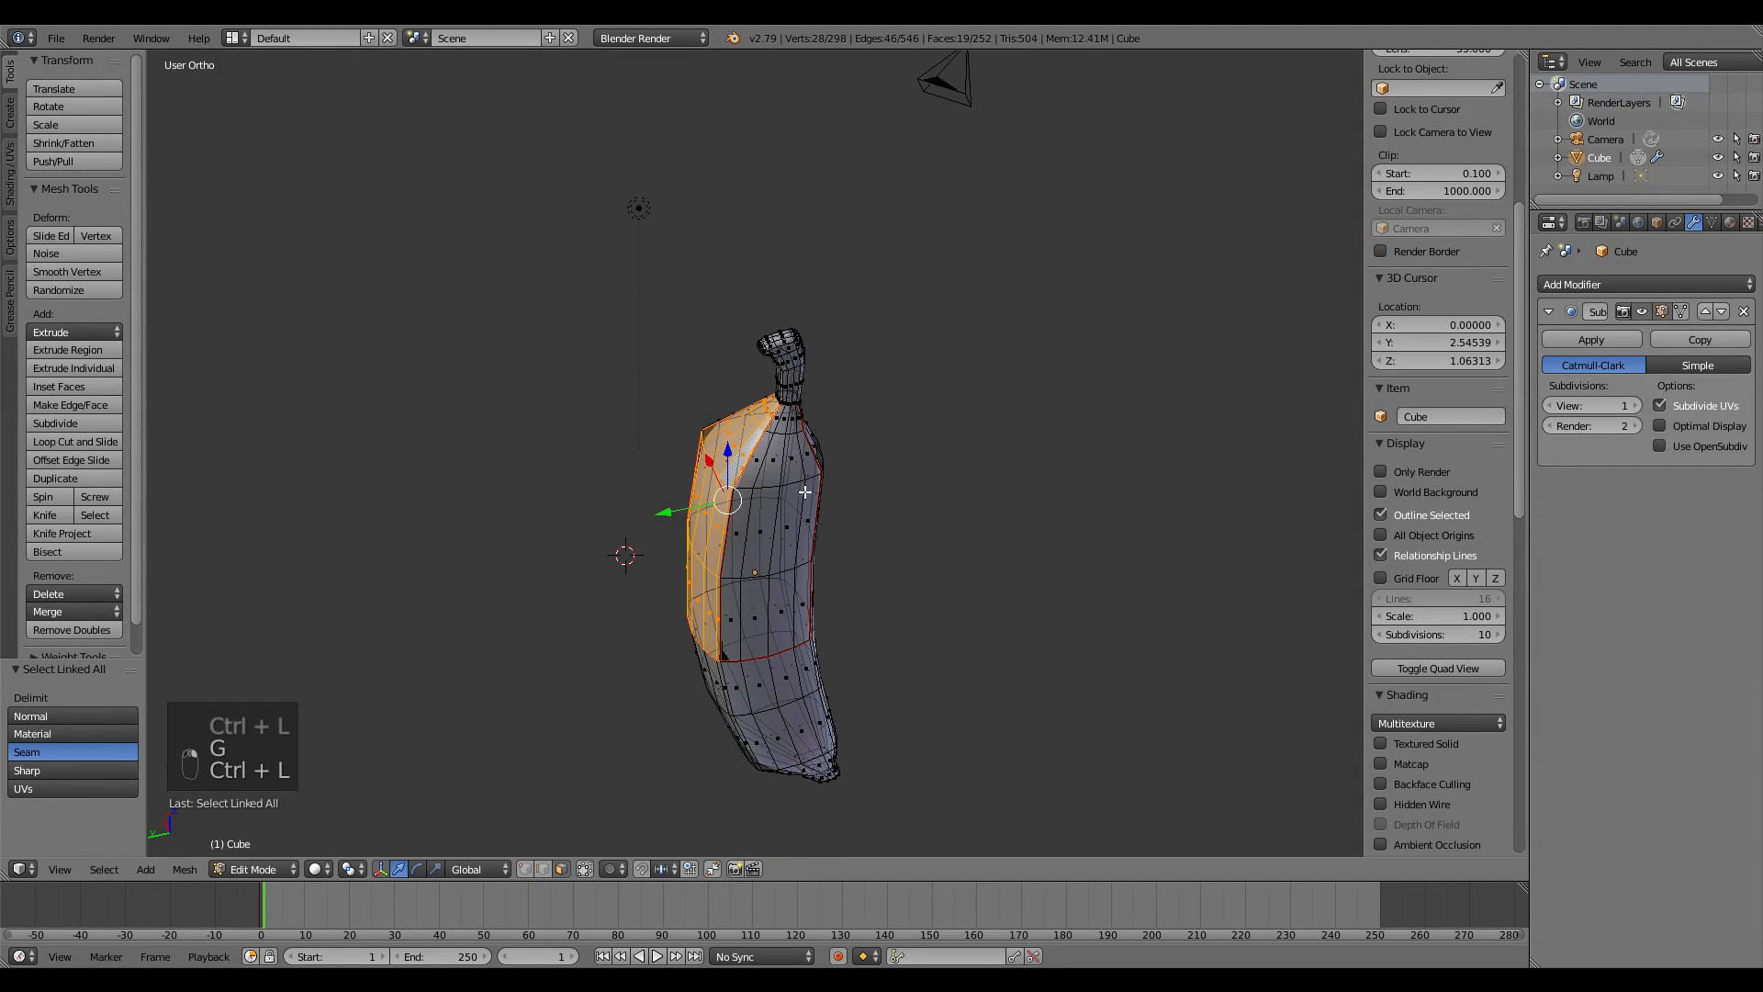
pyautogui.press('g')
pyautogui.rightClick(1015, 476)
pyautogui.moveTo(831, 476); pyautogui.dragTo(1056, 492, button='middle')
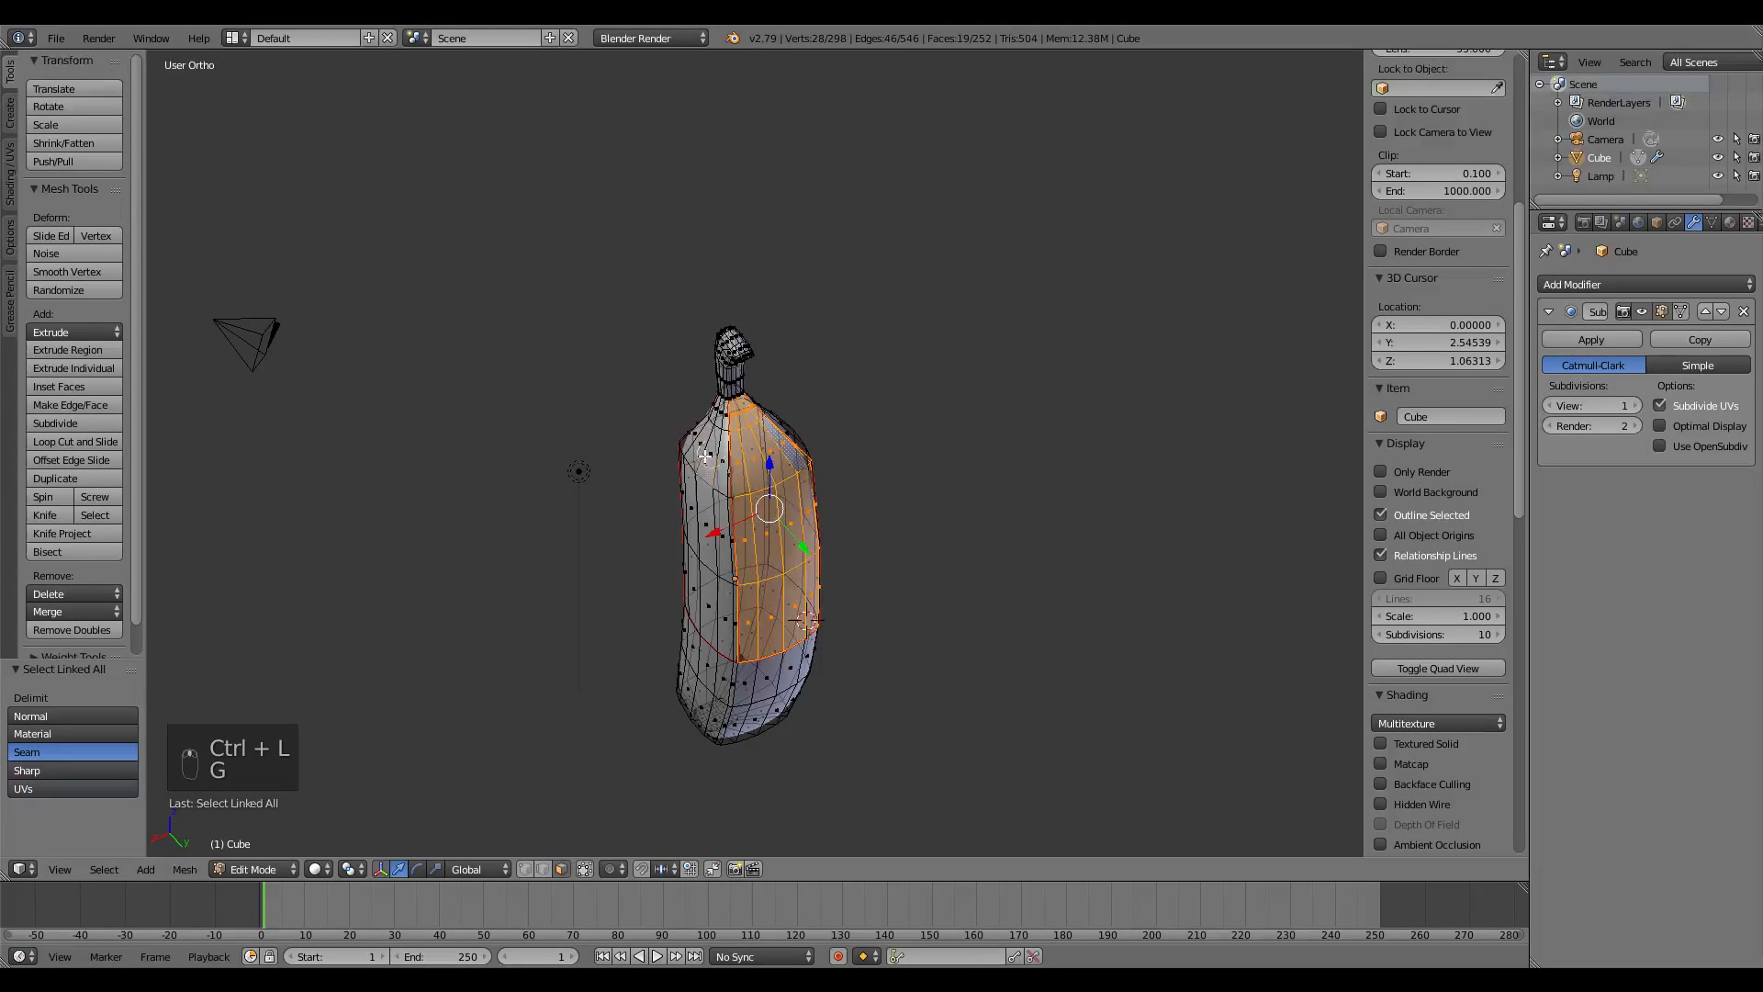
pyautogui.rightClick(712, 455)
pyautogui.hotkey('ctrl', 'l')
pyautogui.press('g')
pyautogui.rightClick(941, 512)
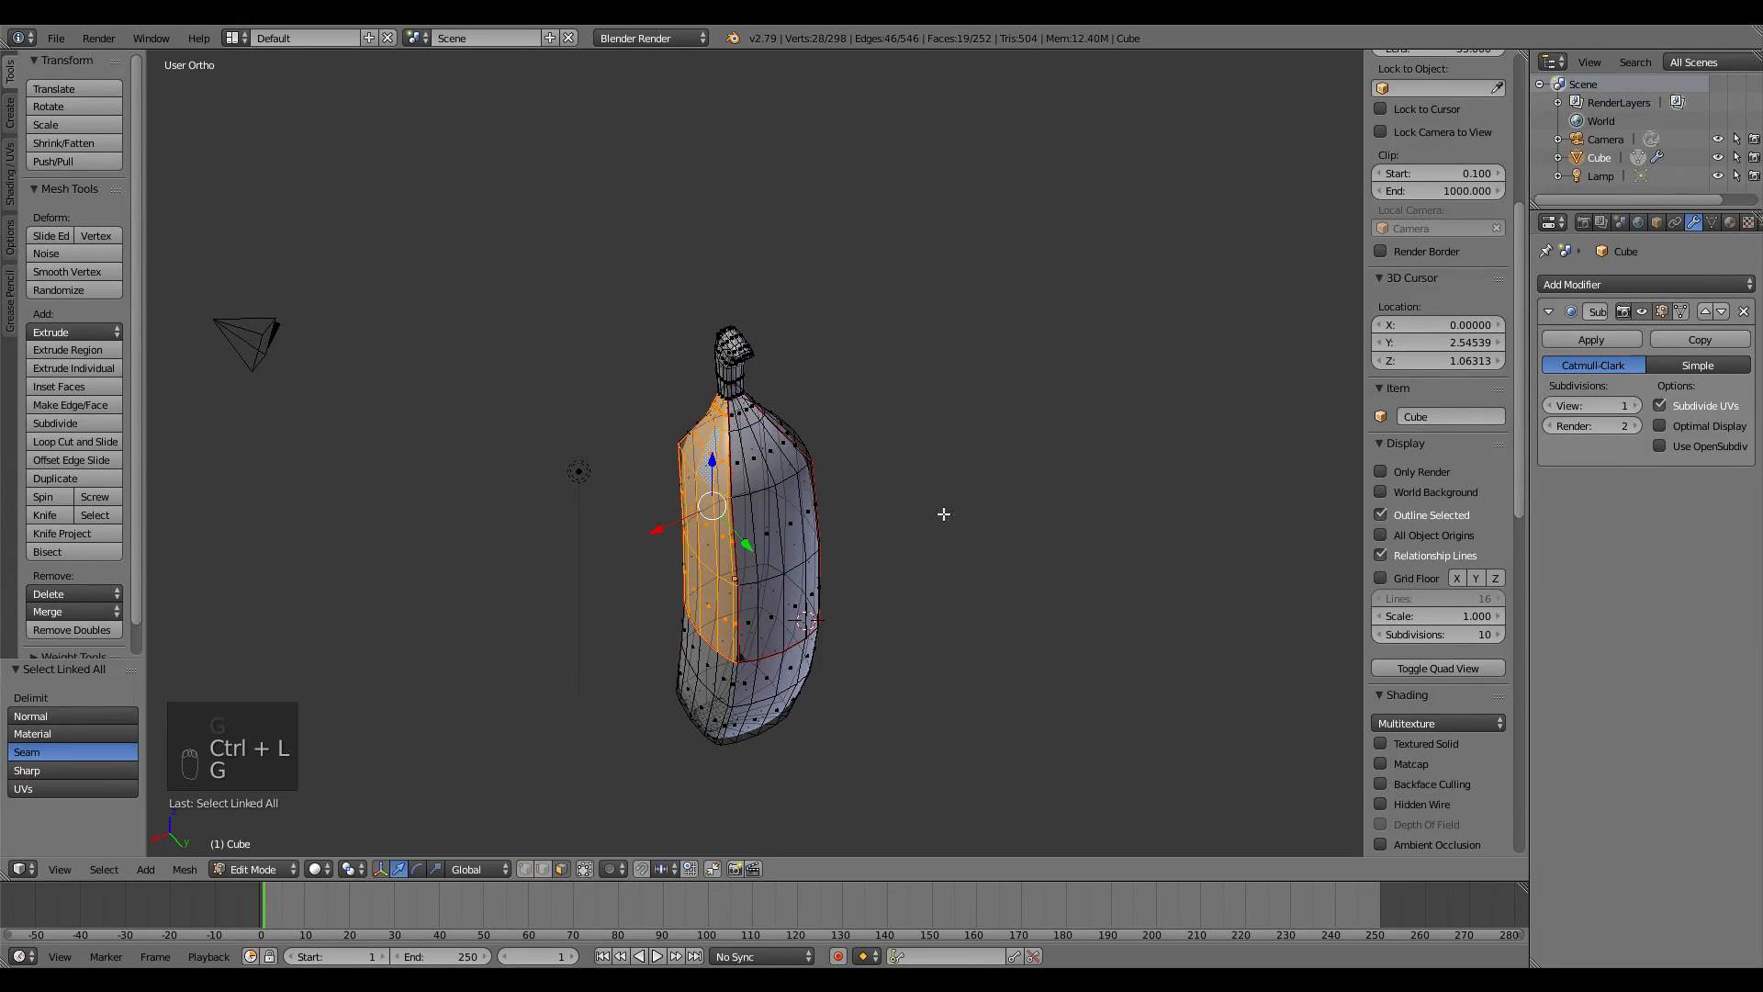
pyautogui.keyDown('shift'); pyautogui.moveTo(944, 700); pyautogui.dragTo(759, 484, button='middle'); pyautogui.keyUp('shift')
pyautogui.press('a')
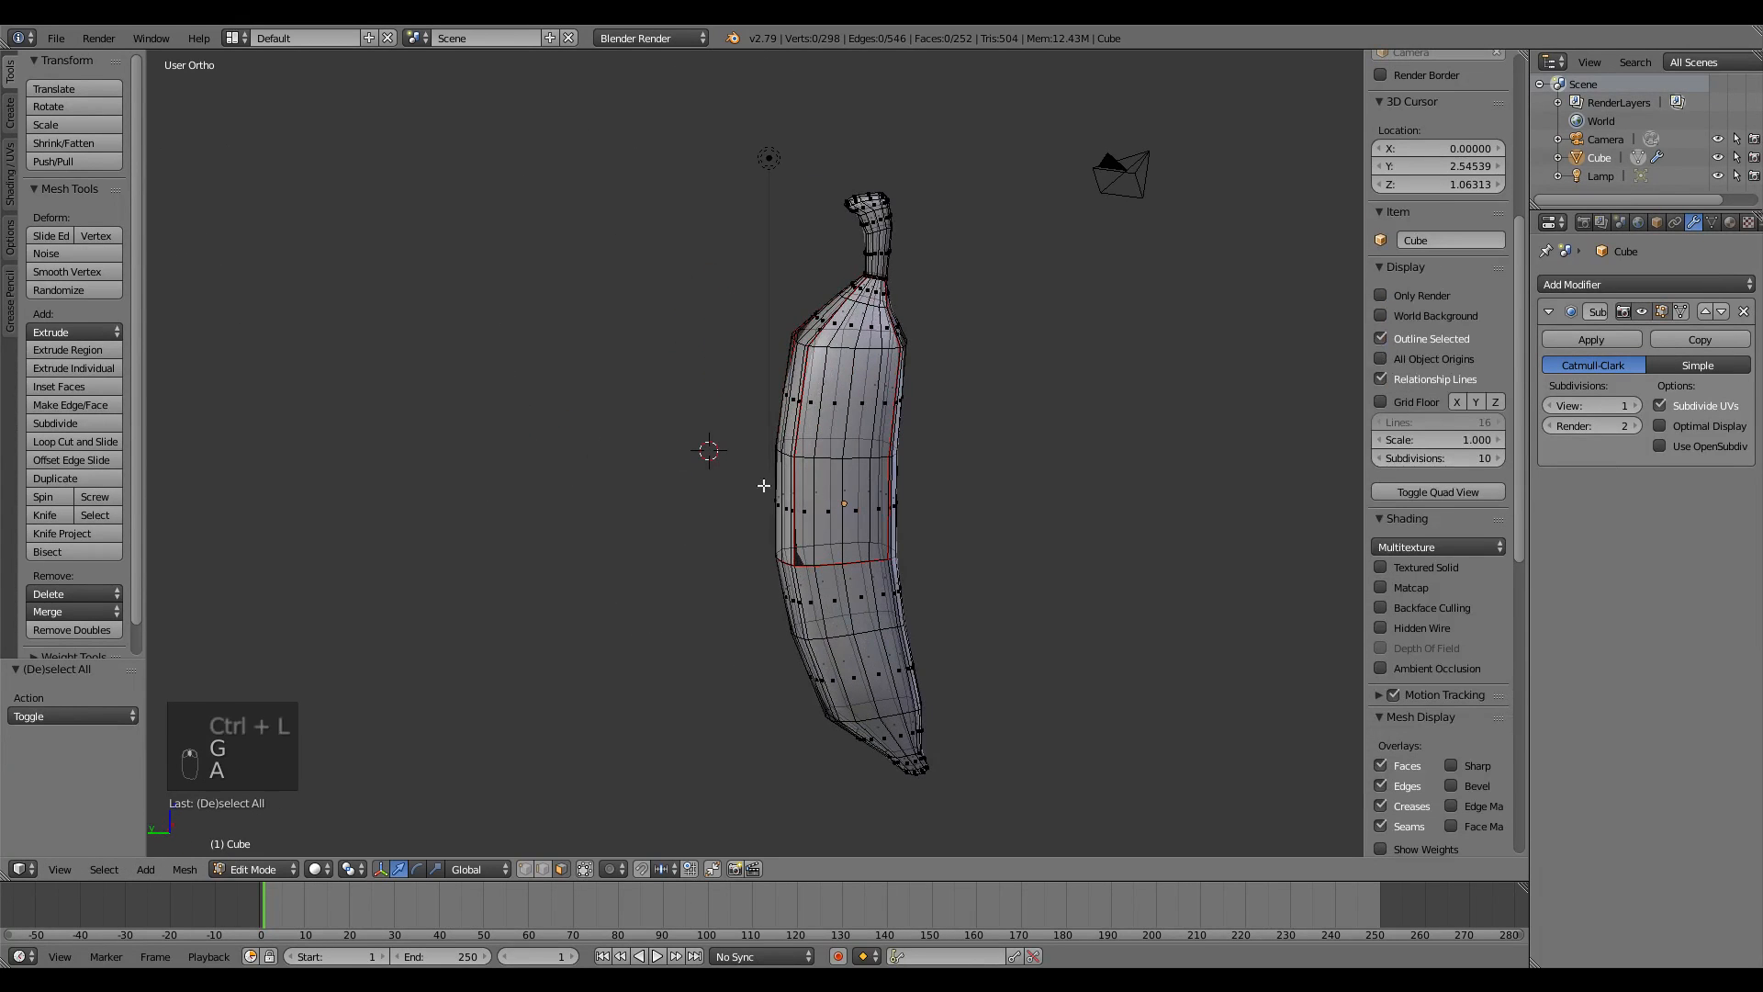
# - In vertex select mode and right view, box-select the mid-body loop's vertices and remove the doubles to rejoin the panel bases
pyautogui.click(526, 867)
pyautogui.keyDown('shift'); pyautogui.moveTo(890, 715); pyautogui.dragTo(835, 626, button='middle'); pyautogui.keyUp('shift')
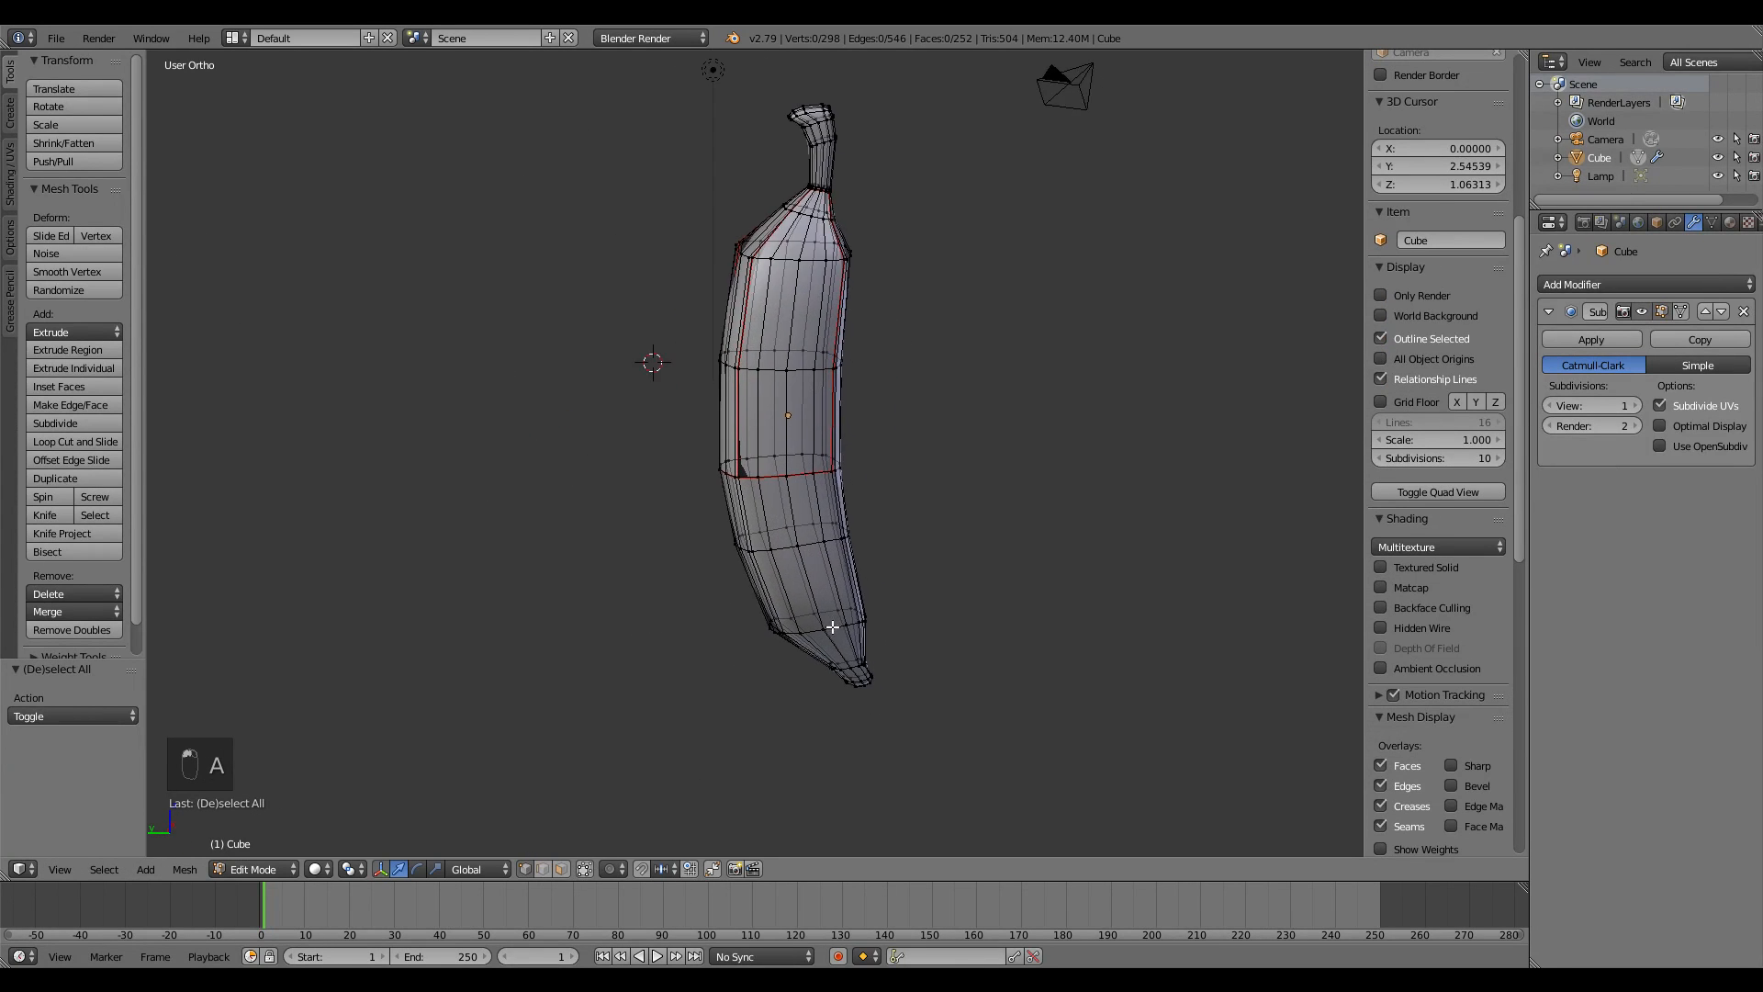
pyautogui.scroll(4, 843, 628)
pyautogui.press('KP_3')
pyautogui.press('a')
pyautogui.press('a')
pyautogui.press('a')
pyautogui.press('a')
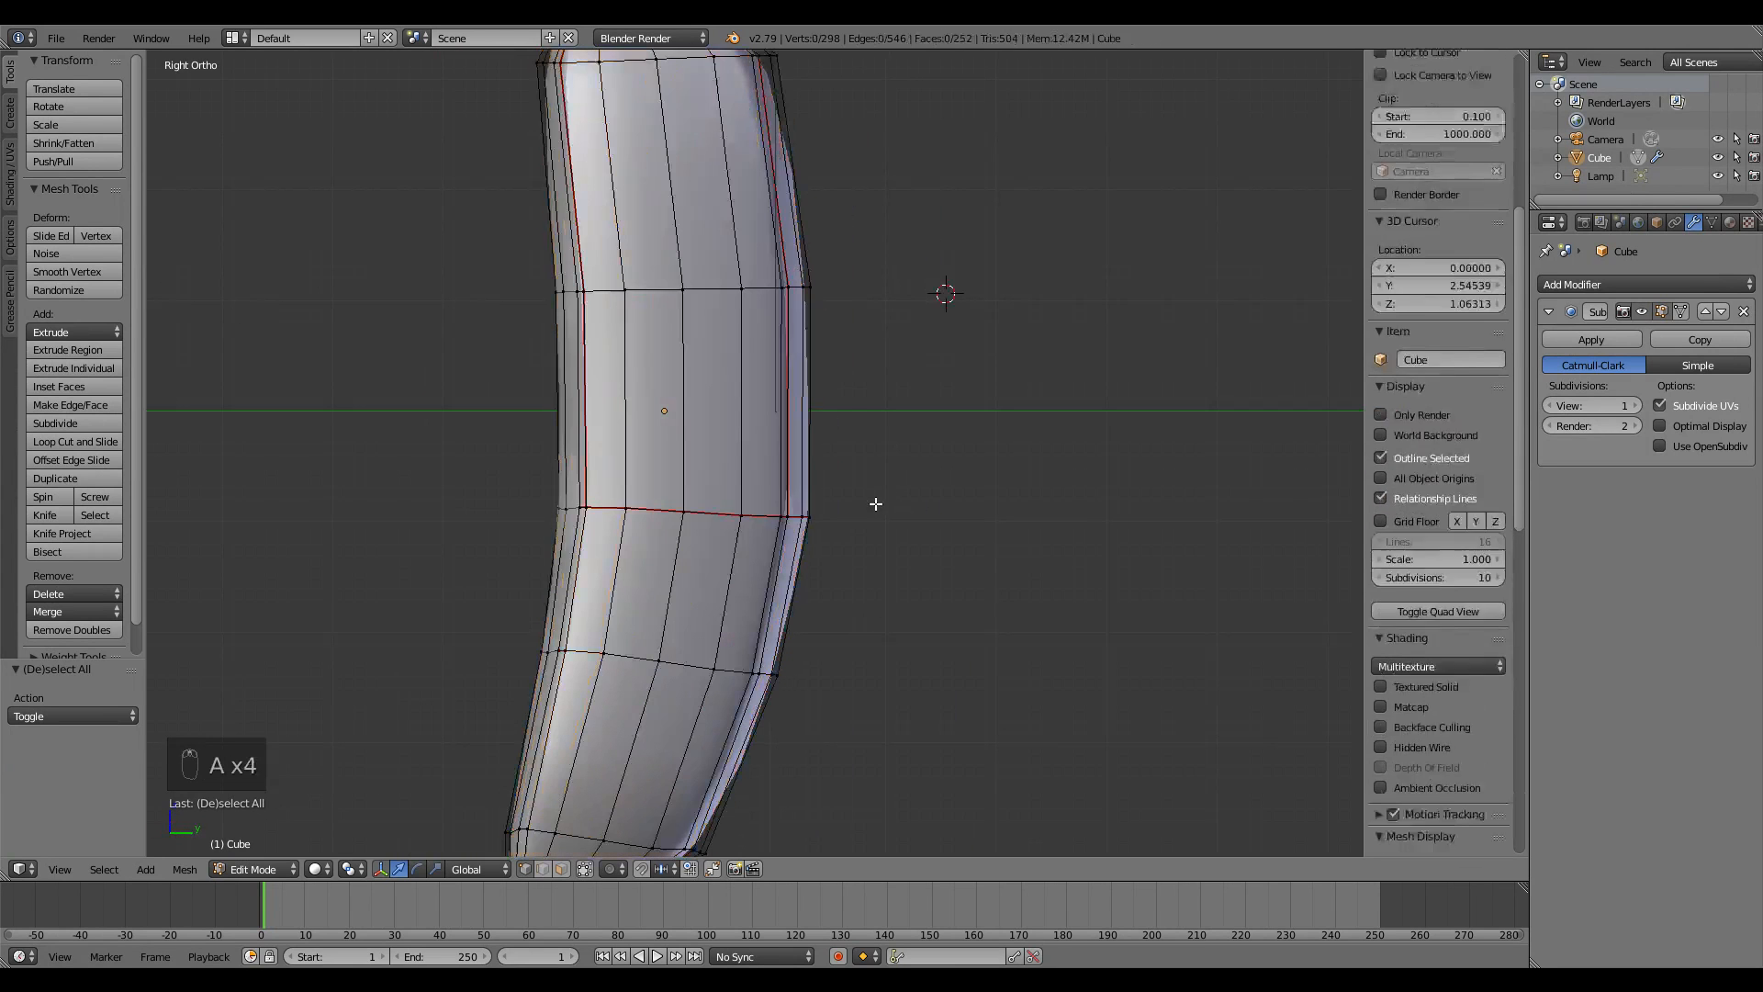
pyautogui.press('b')
pyautogui.moveTo(925, 435); pyautogui.dragTo(536, 558)
pyautogui.press('w')
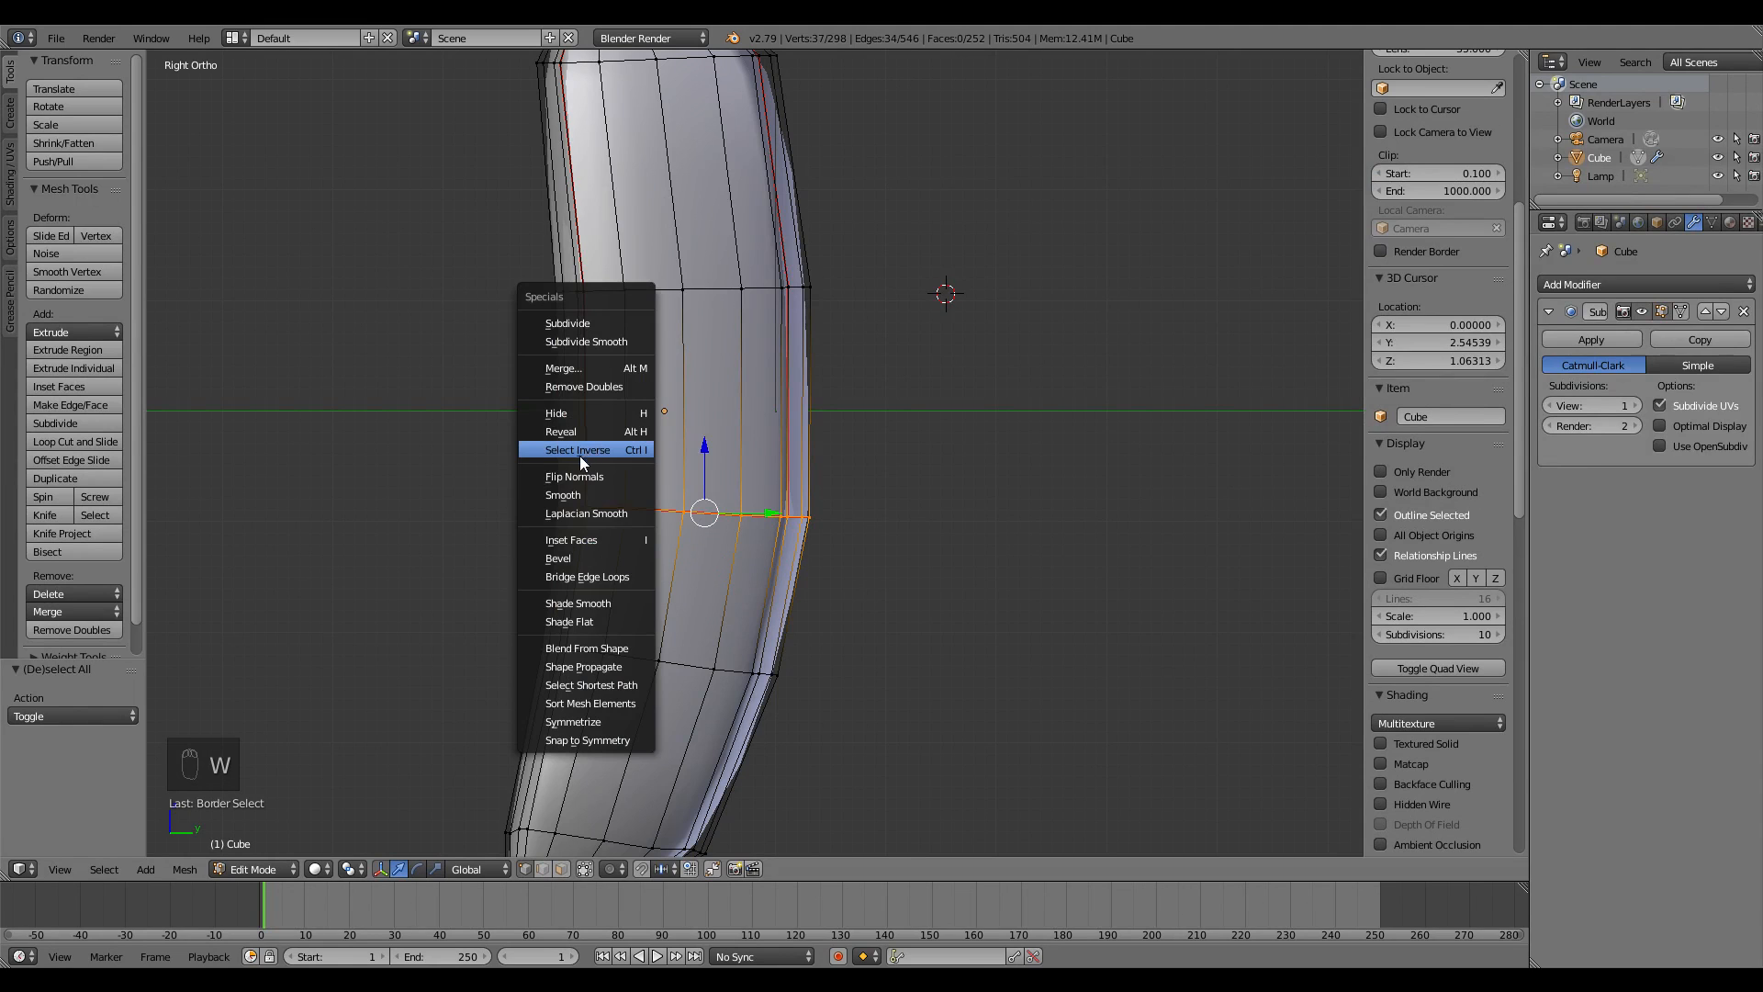
pyautogui.click(589, 389)
pyautogui.scroll(-5, 590, 391)
pyautogui.press('a')
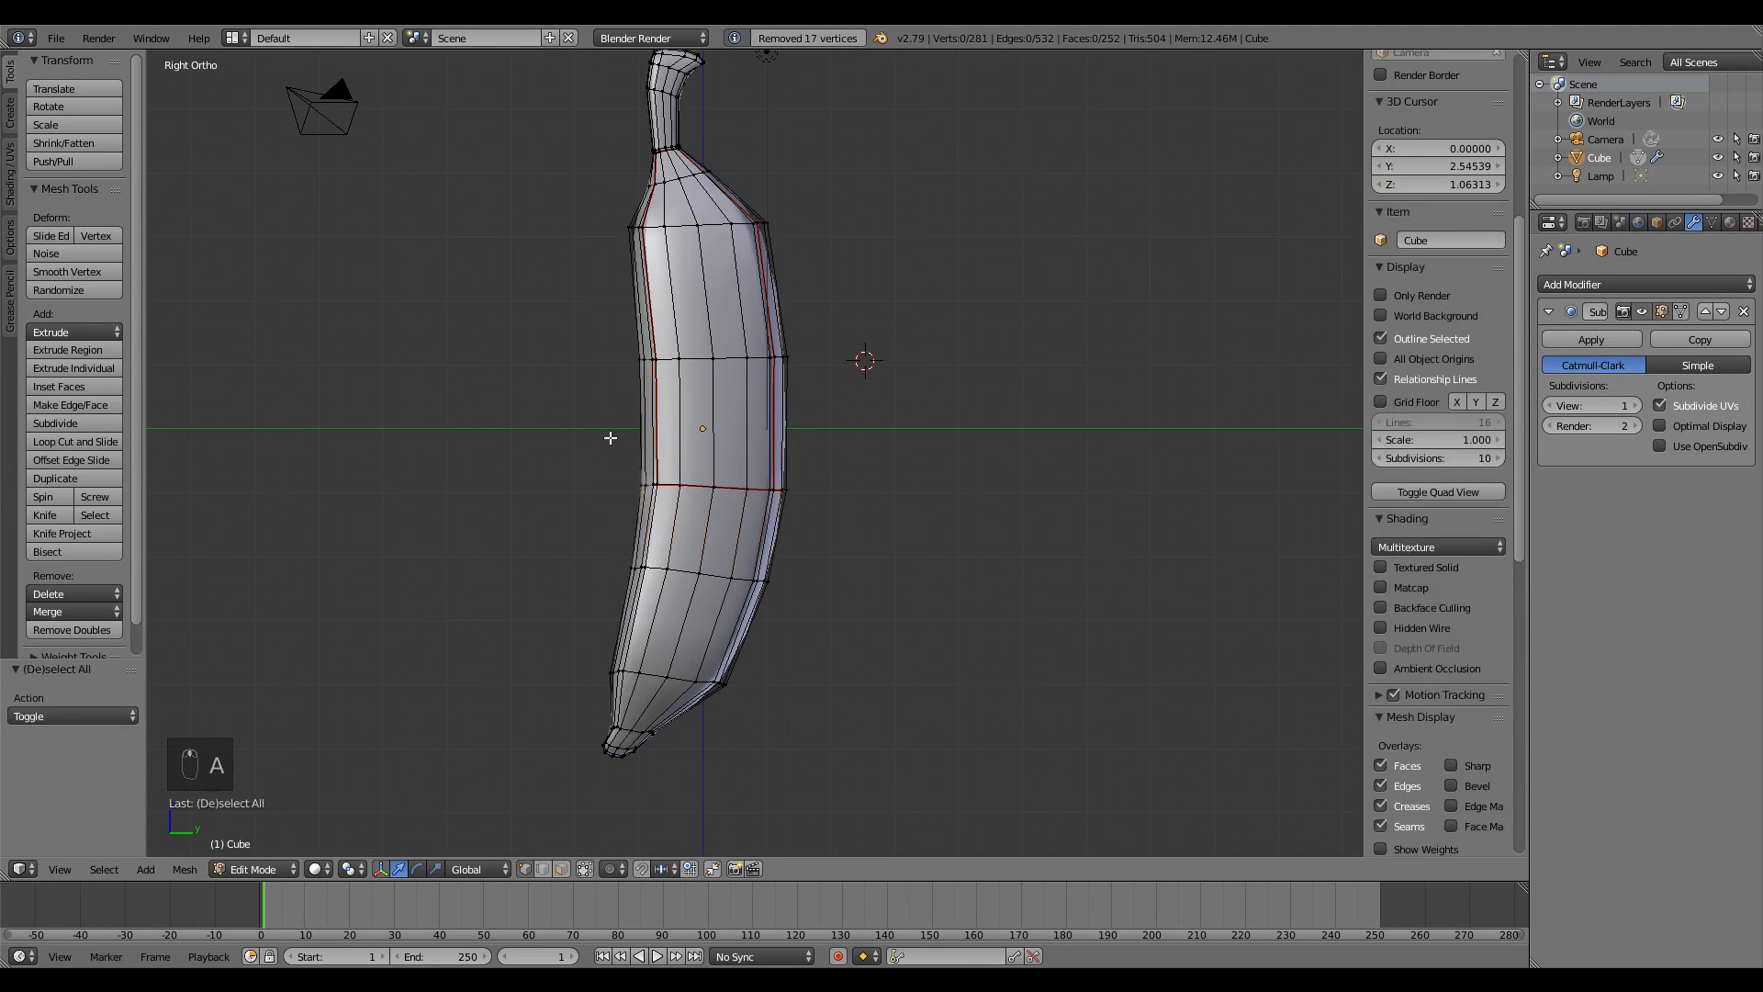
# - Select an upper skin panel as linked faces and try moving and rotating it about its own centre, cancelling the transform
pyautogui.moveTo(610, 437); pyautogui.dragTo(681, 645, button='middle')
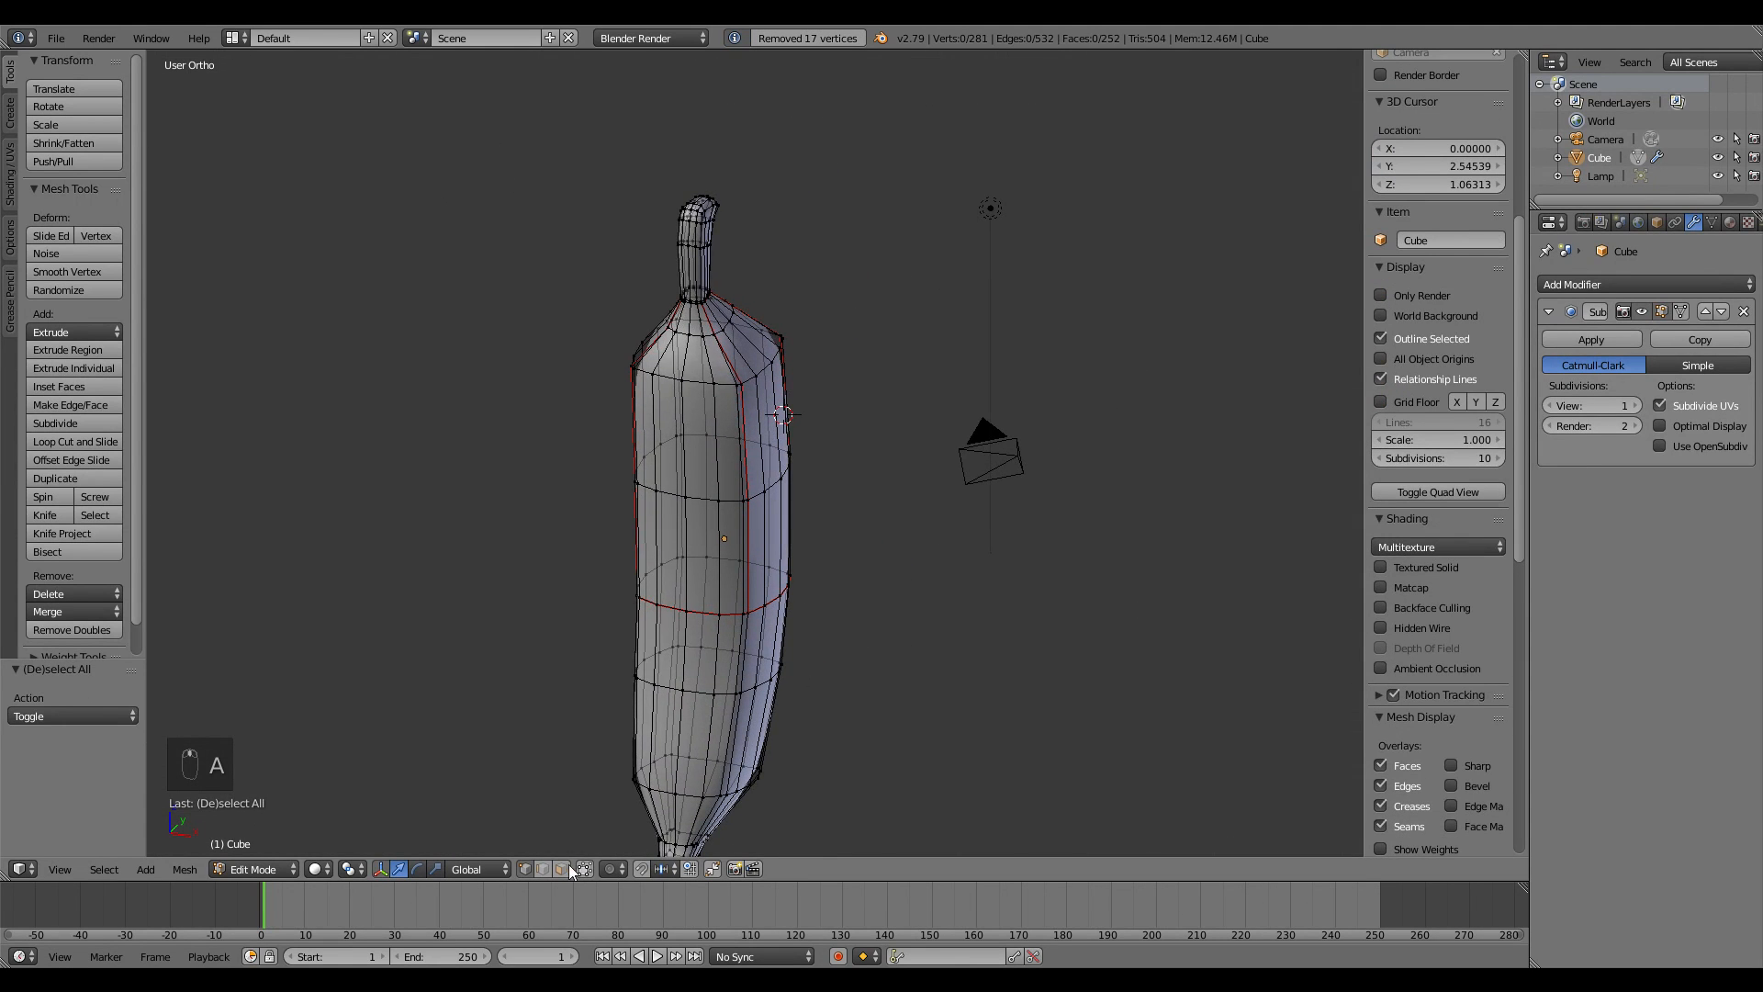
pyautogui.hotkey('ctrl', 'l')
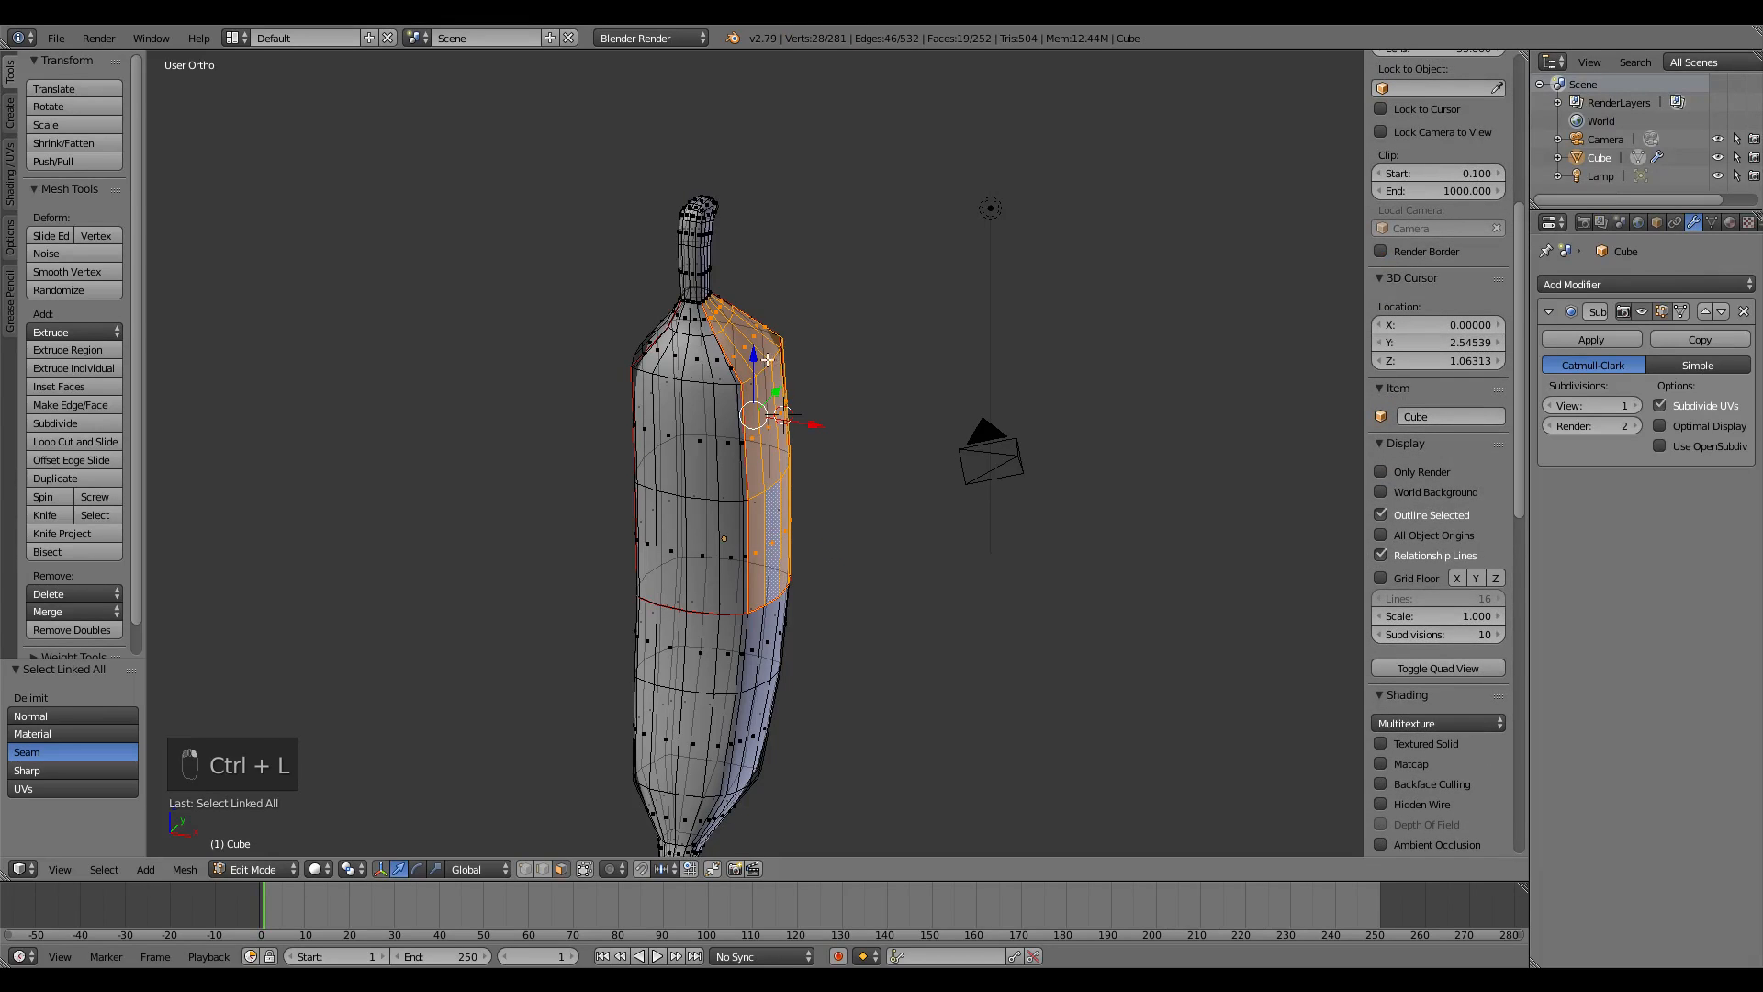
pyautogui.press('g')
pyautogui.press('r')
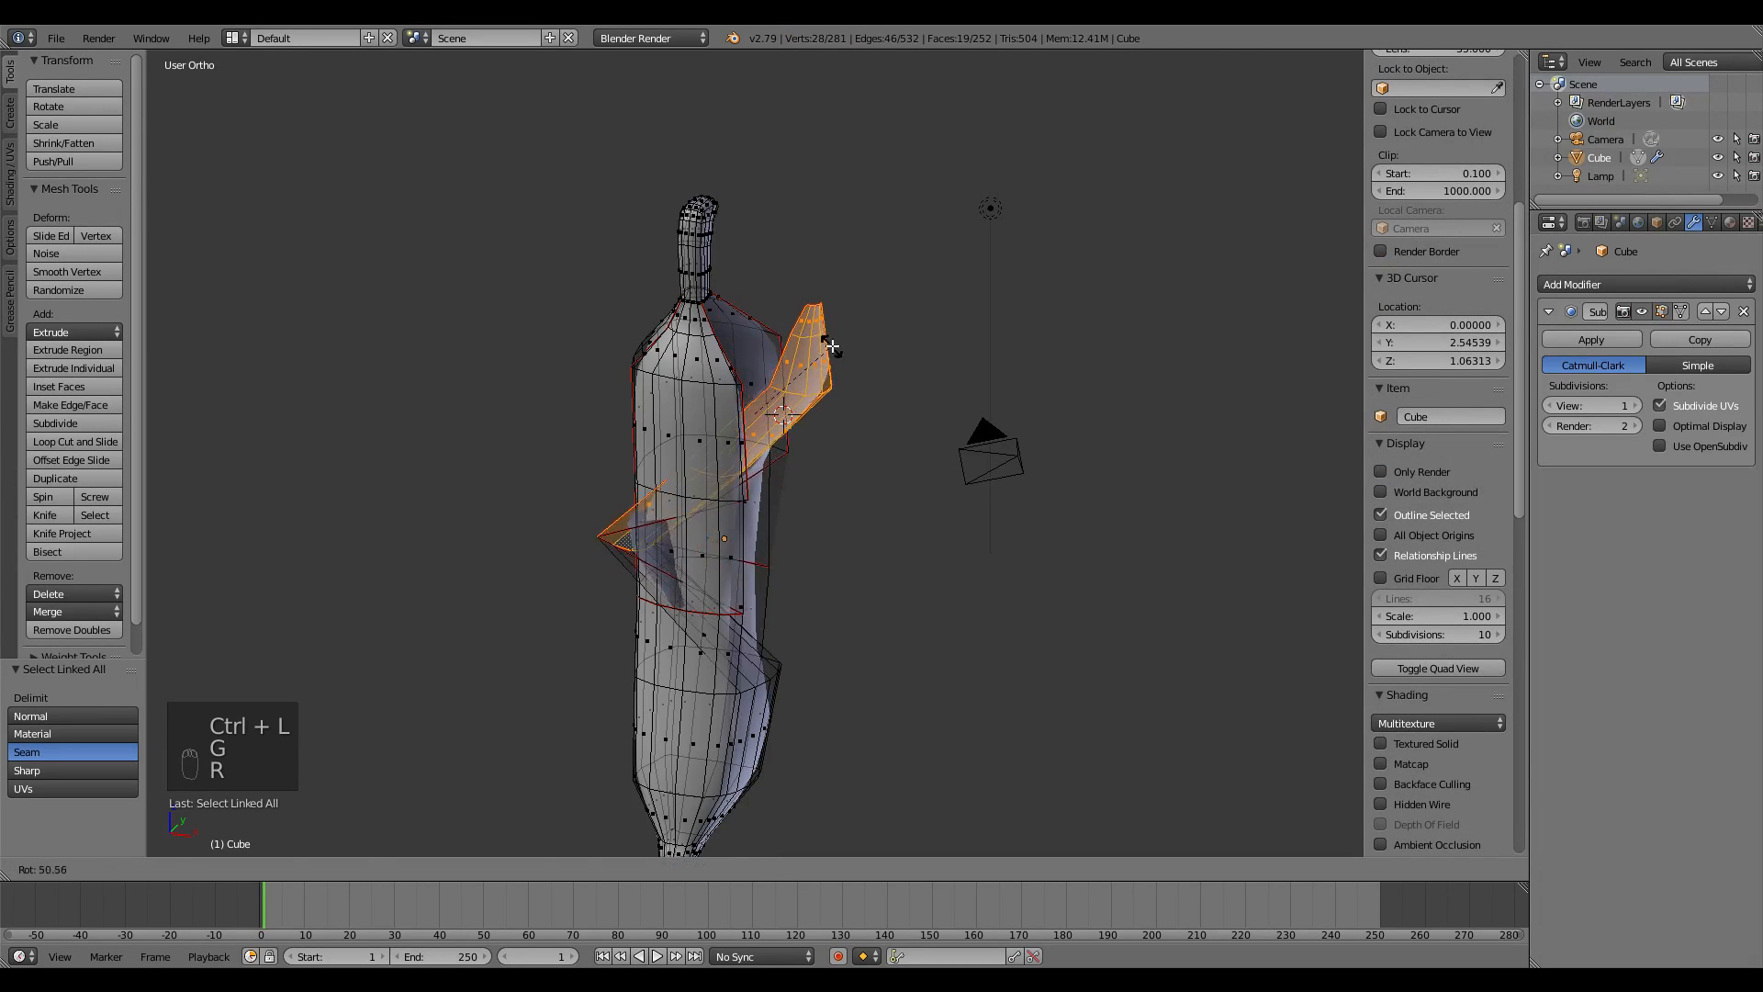
pyautogui.click(767, 579)
# - Select the middle edge of the mid-body seam at the panel's base and snap the 3D cursor to it
pyautogui.moveTo(767, 580); pyautogui.dragTo(770, 606, button='middle')
pyautogui.scroll(4, 772, 620)
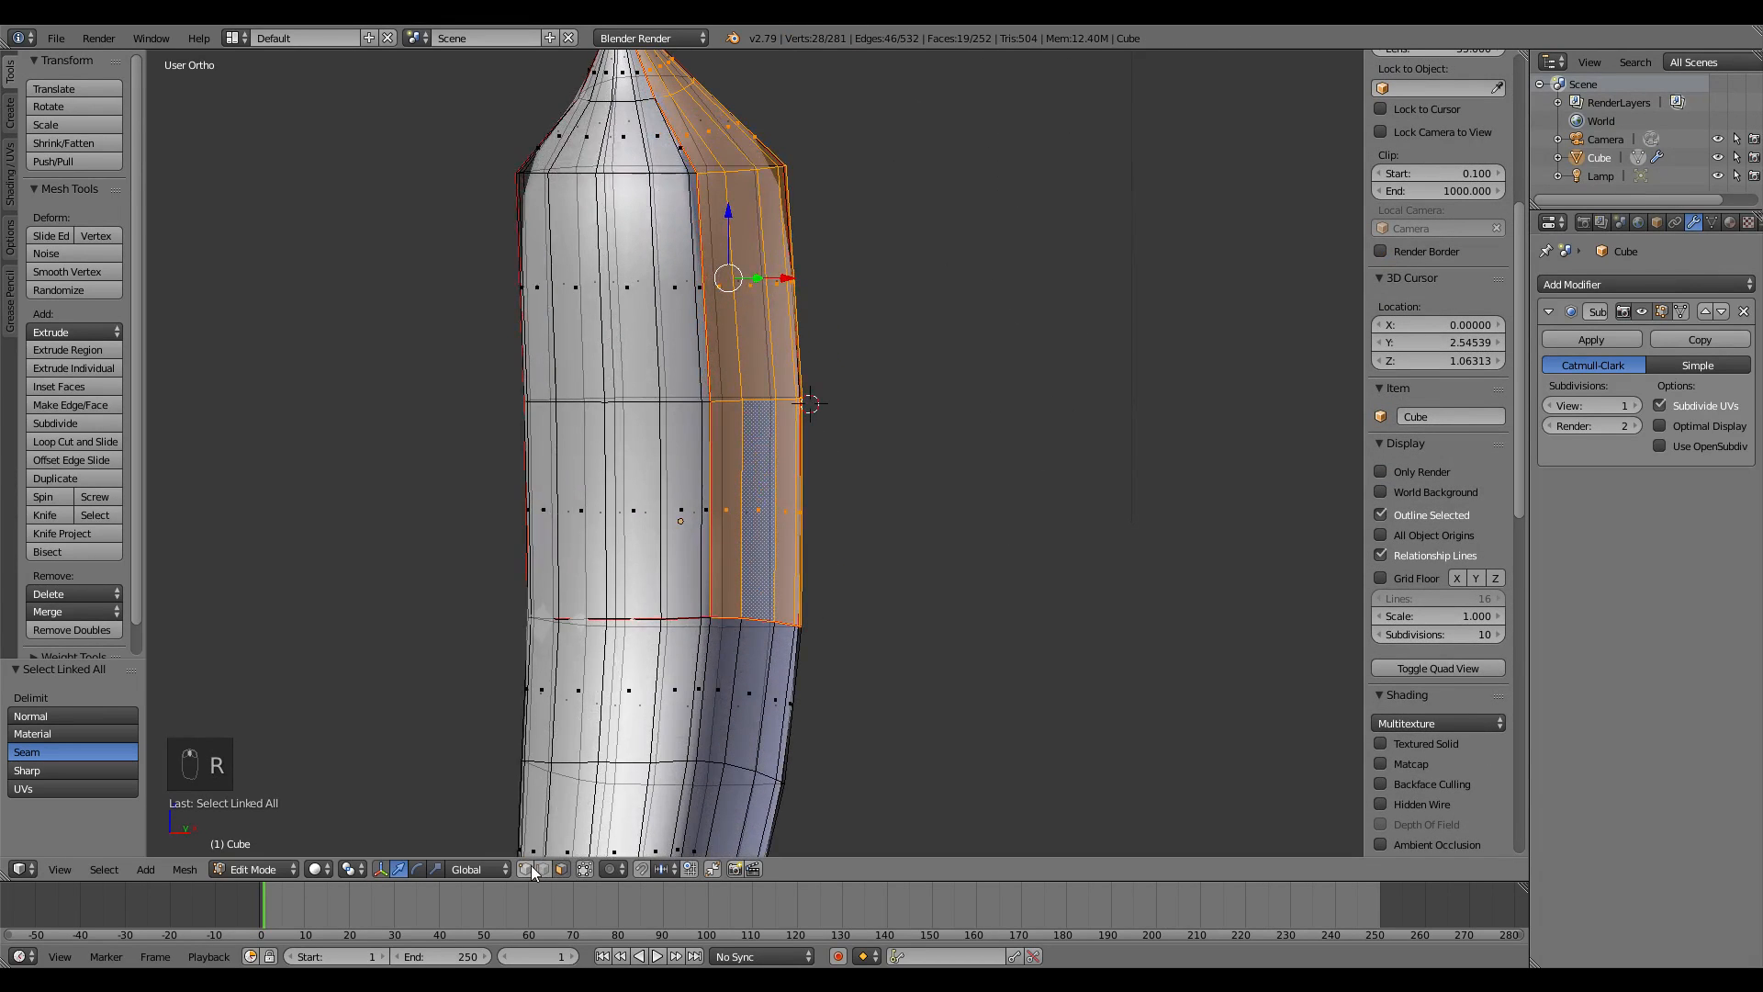
pyautogui.rightClick(756, 624)
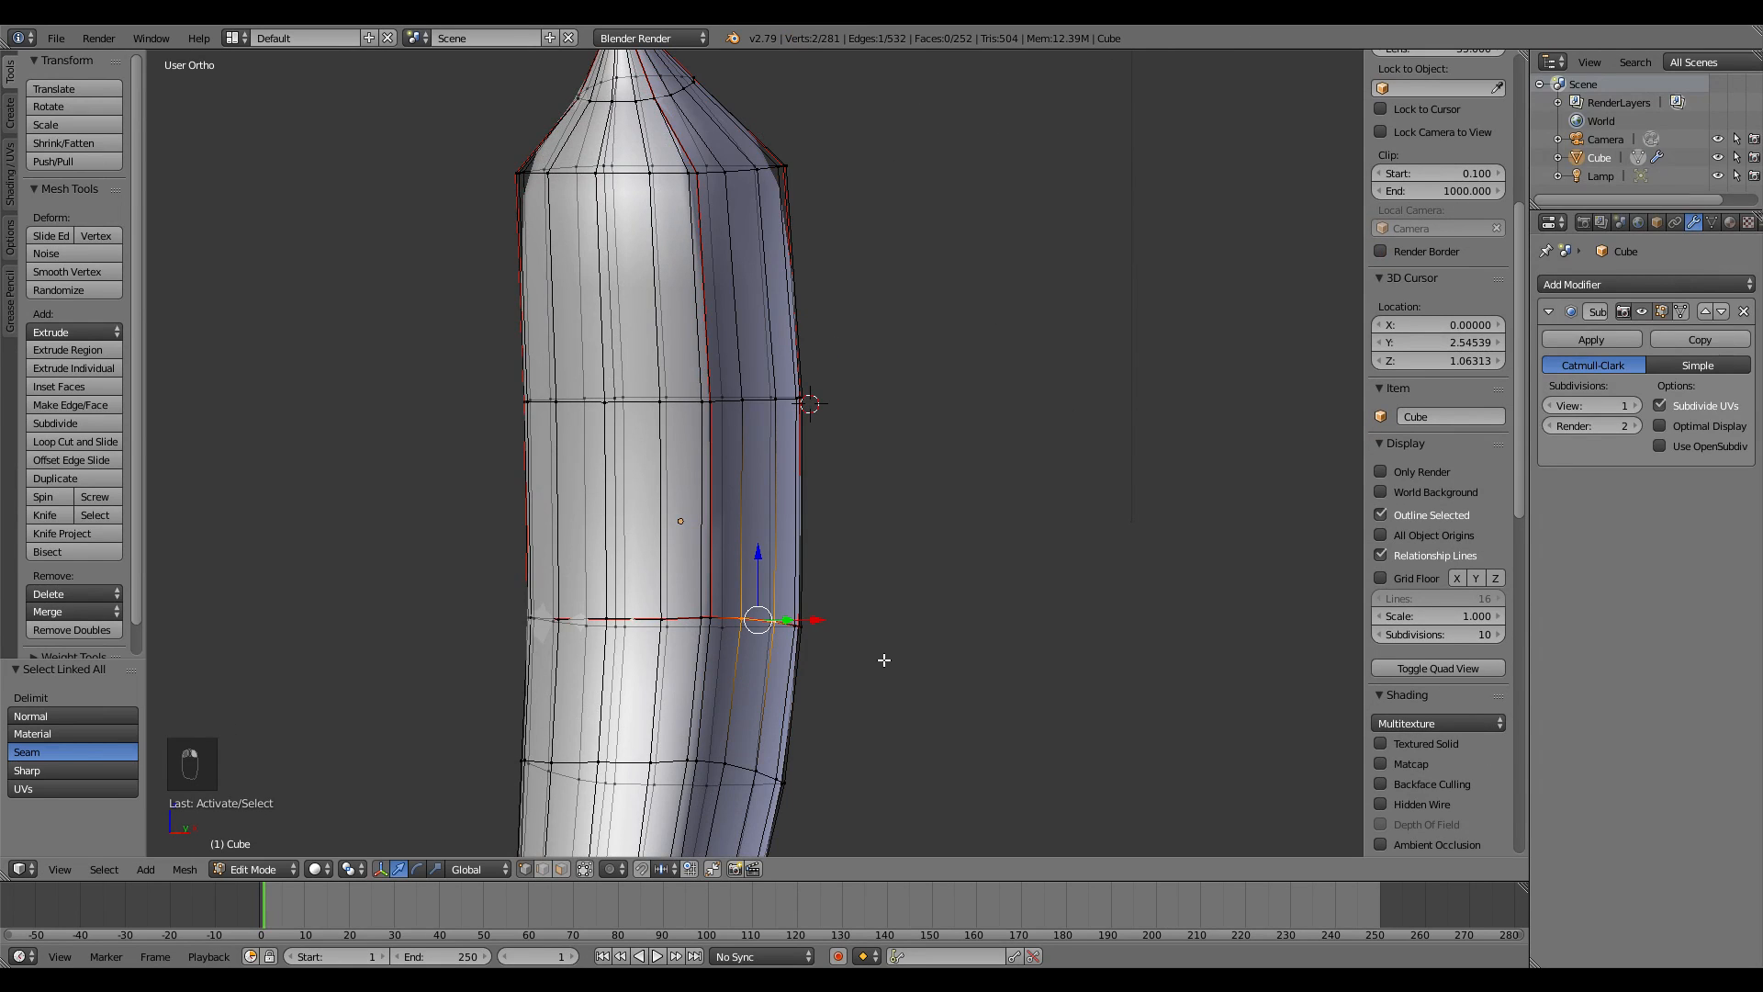
pyautogui.hotkey('shift', 's')
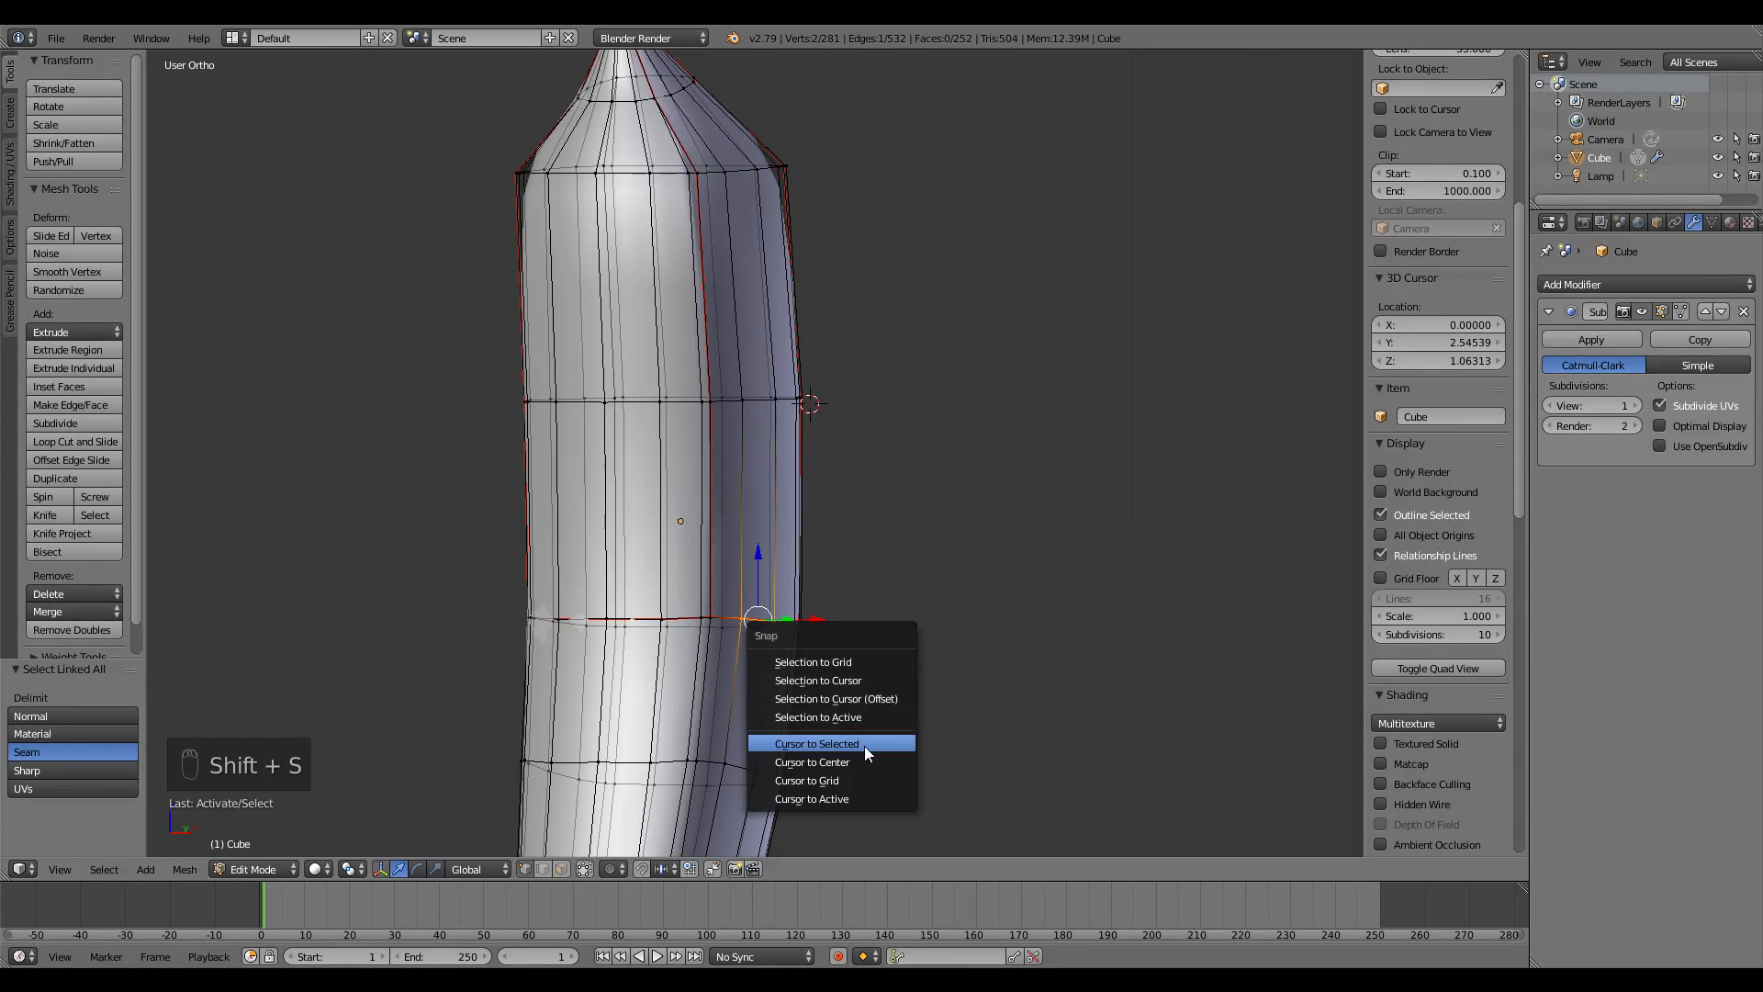
pyautogui.hotkey('shift', 's')
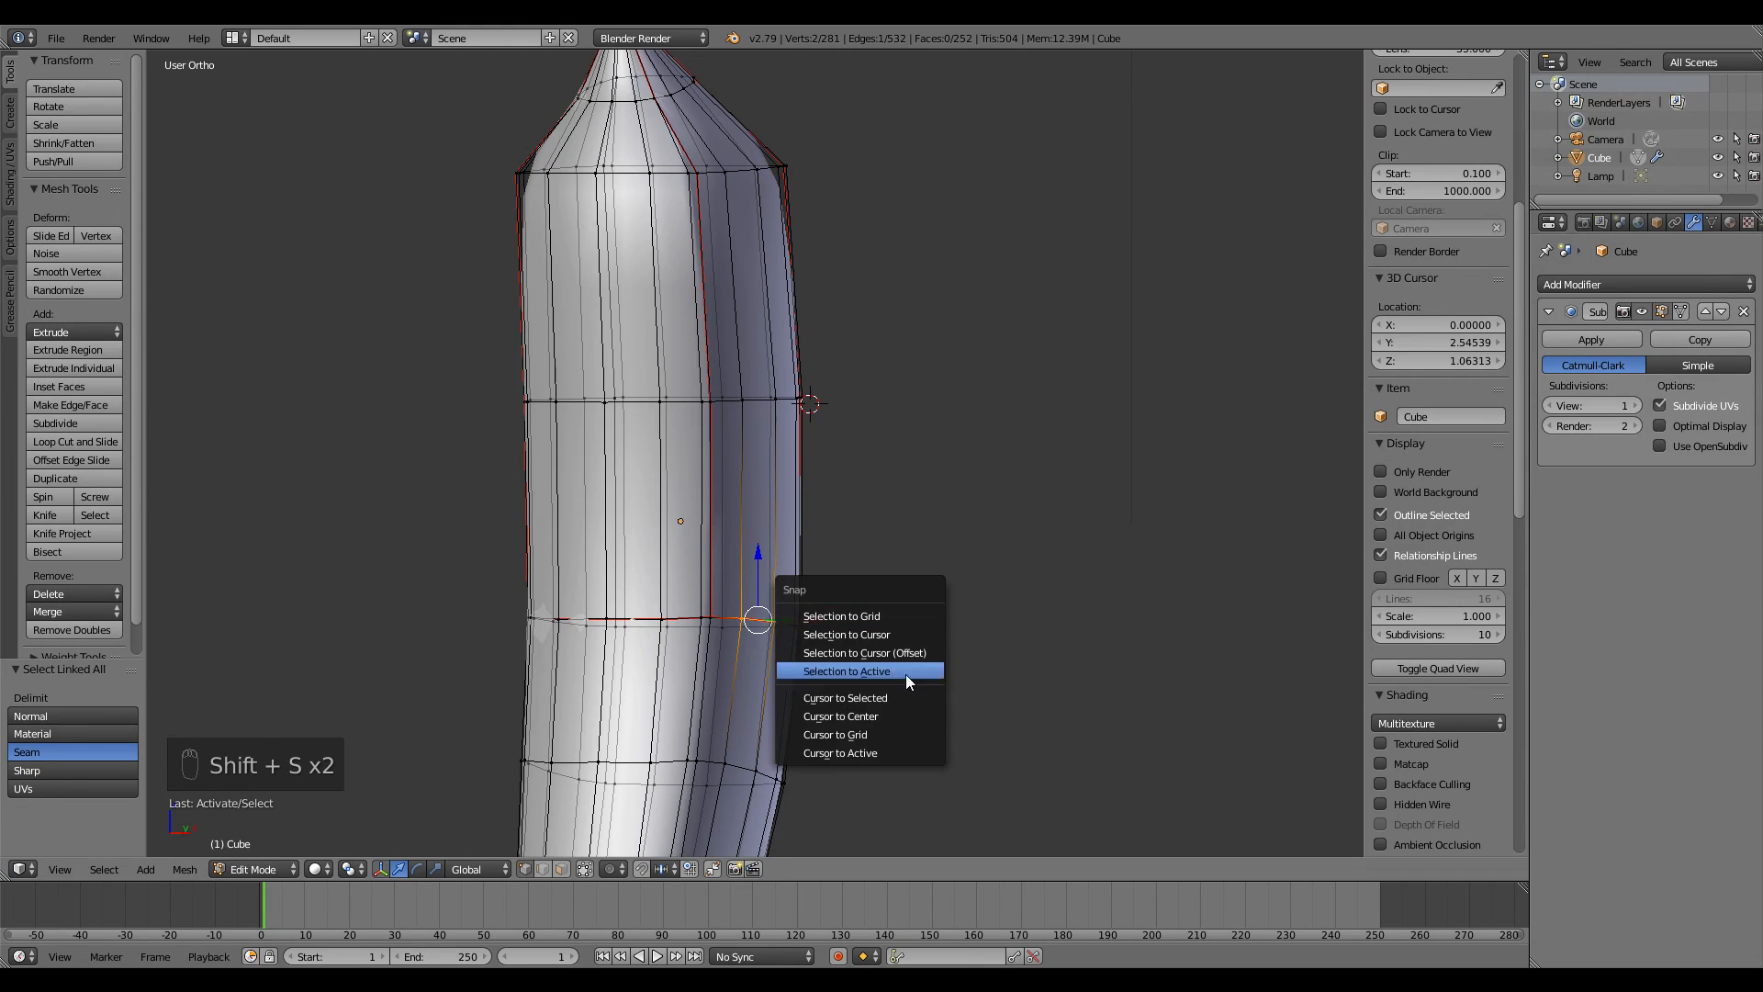
pyautogui.click(845, 698)
pyautogui.scroll(-5, 702, 695)
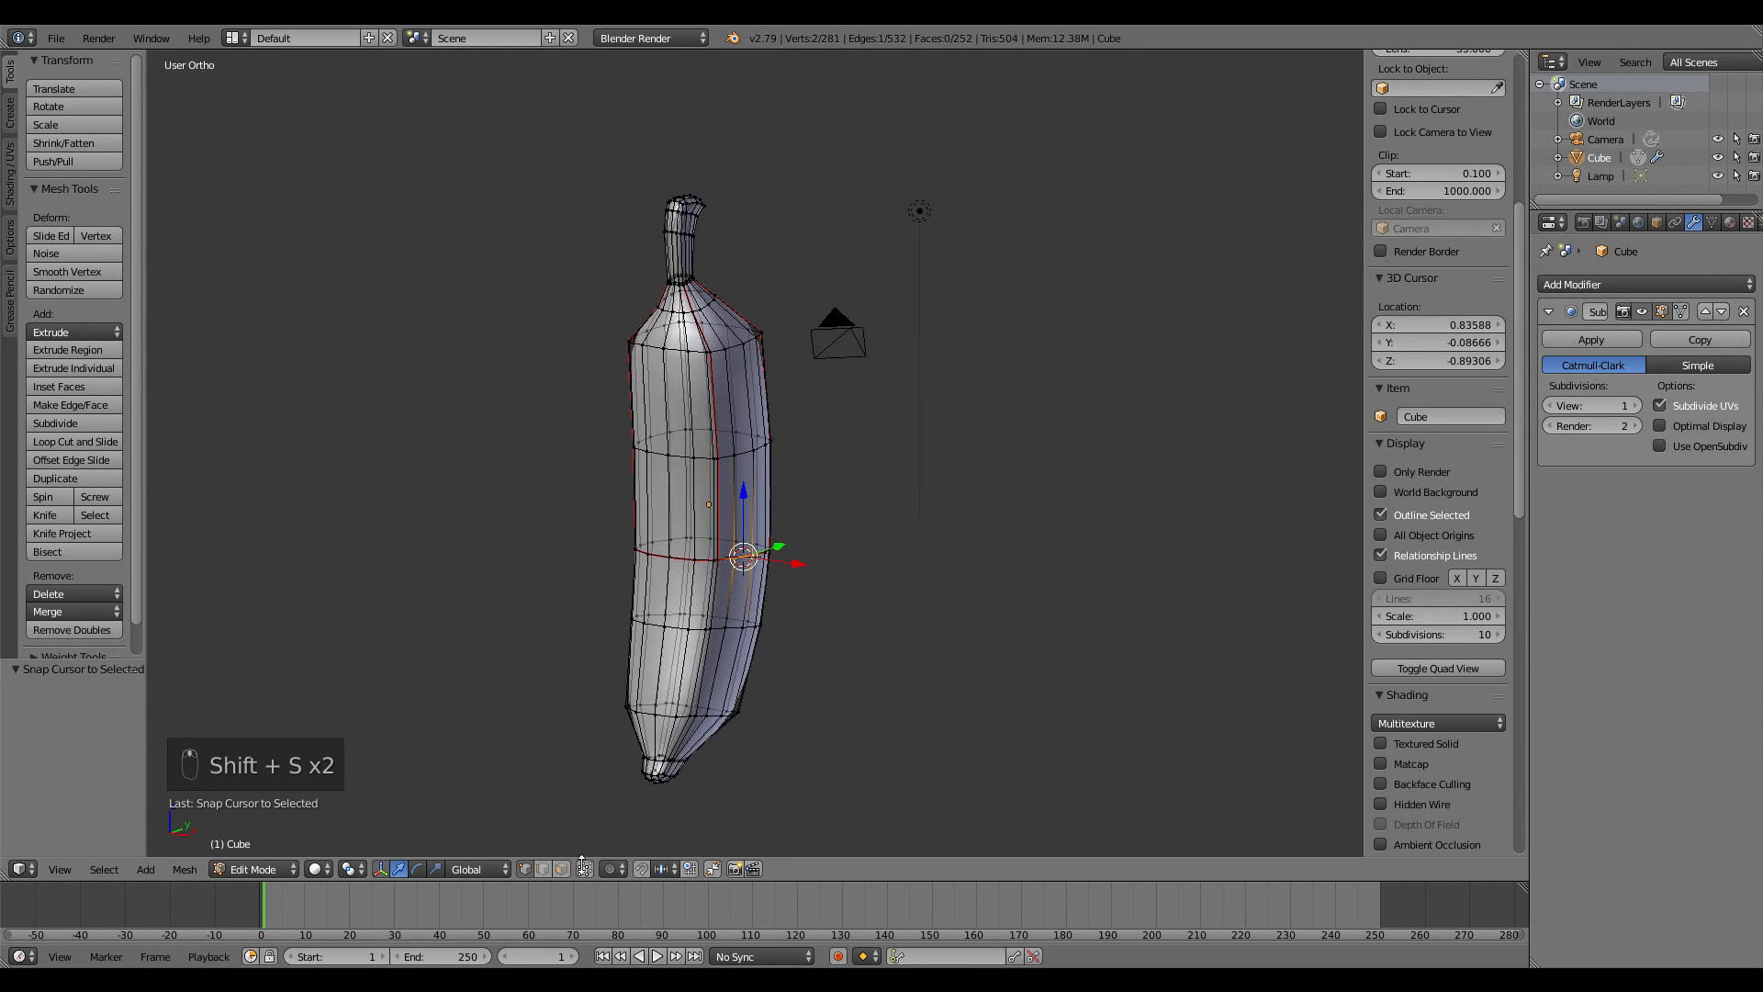
# - Reselect the panel above the 3D cursor as linked faces and set the pivot point to the 3D cursor
pyautogui.rightClick(740, 403)
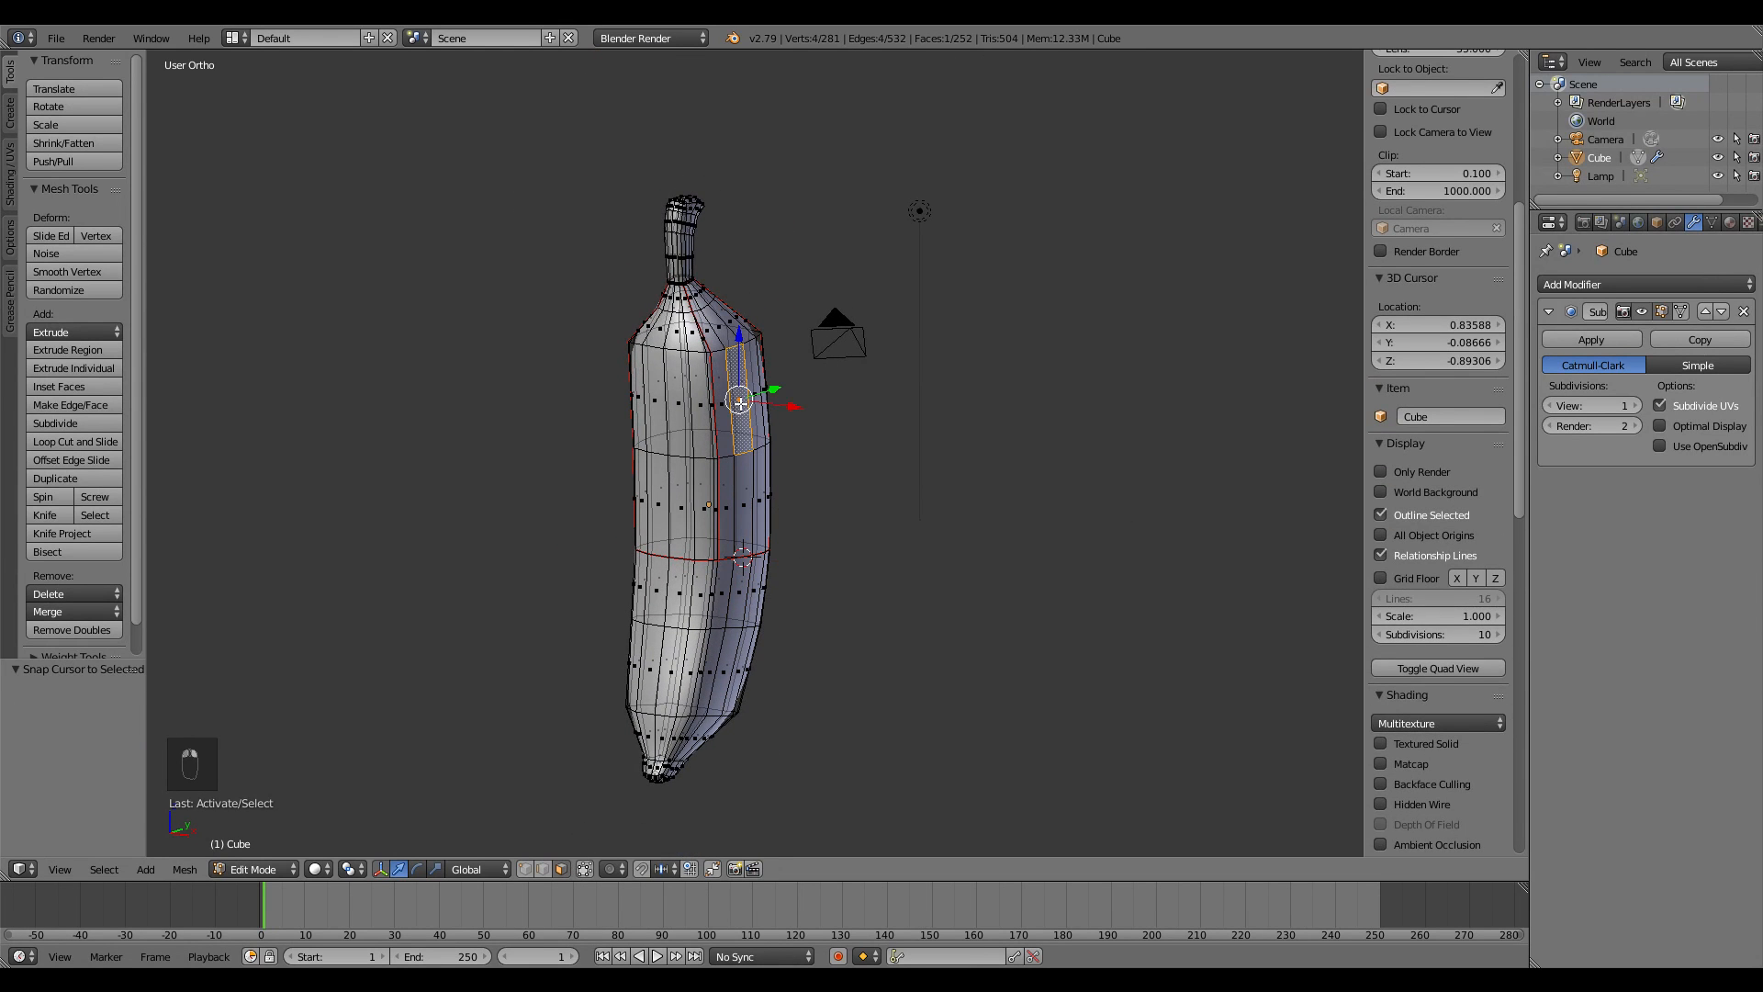
pyautogui.hotkey('ctrl', 'l')
pyautogui.press('.')
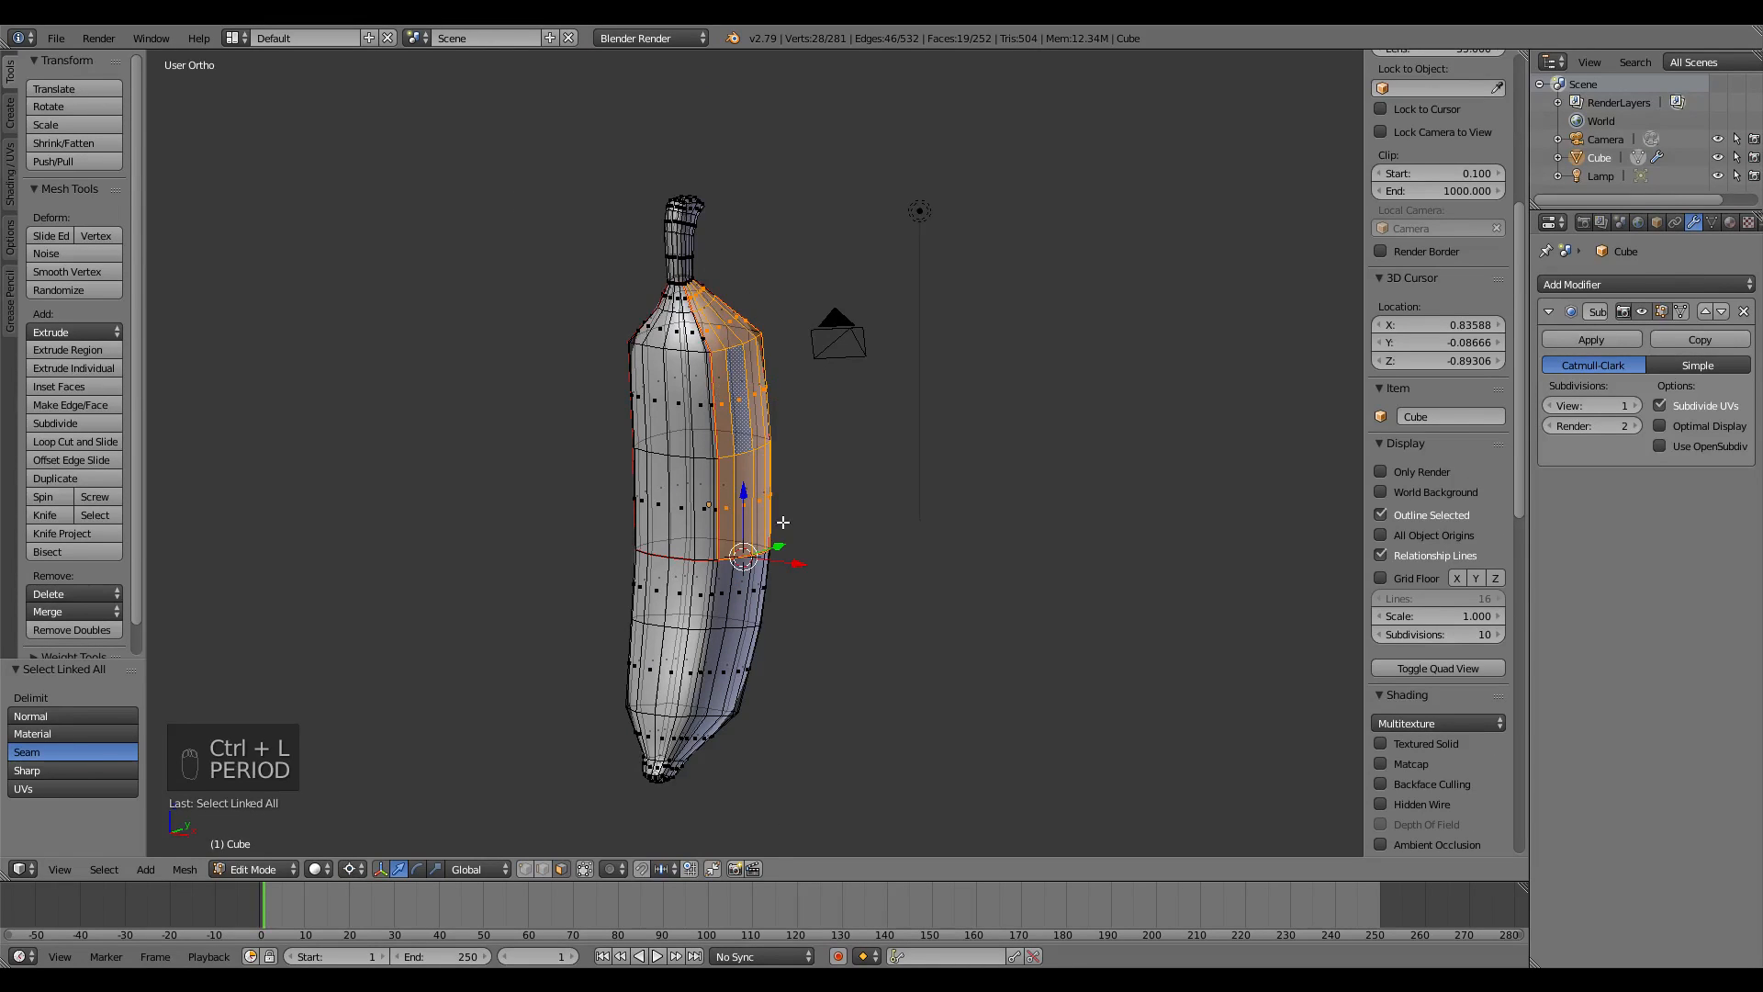
# - Try folding the panel outward by rotating it along the global Y axis, then cancel and clear the selection
pyautogui.press('r')
pyautogui.press('r')
pyautogui.press('r')
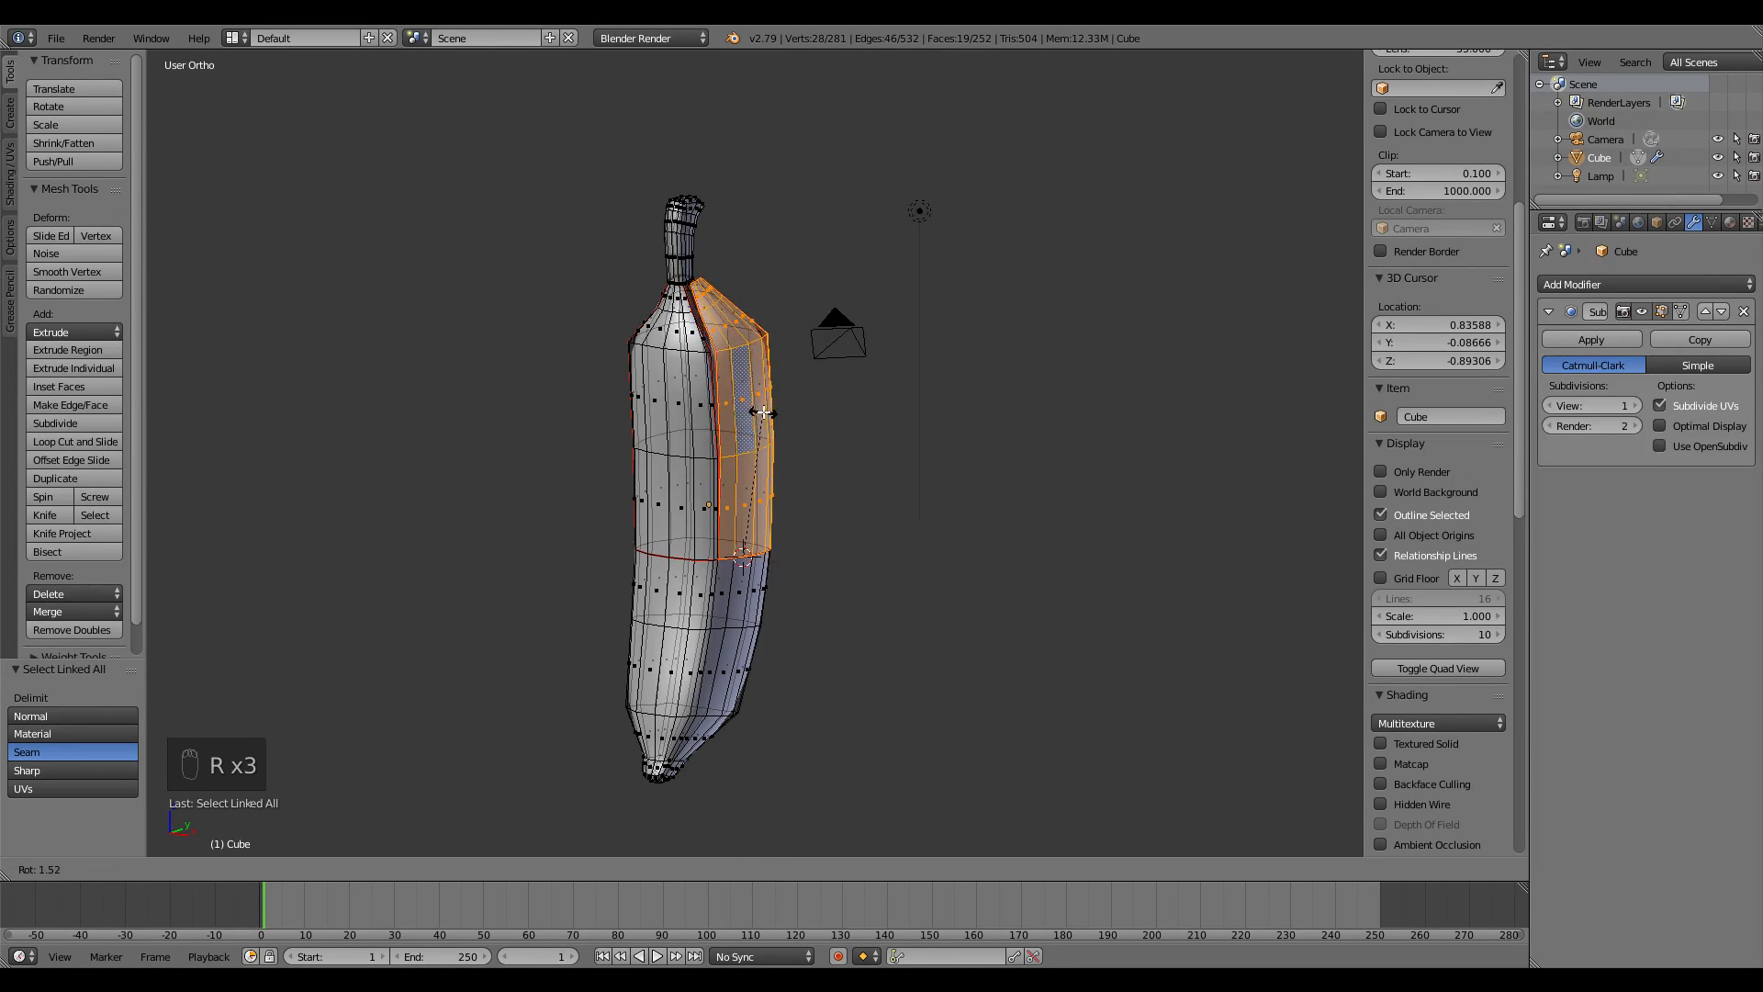
pyautogui.press('x')
pyautogui.press('y')
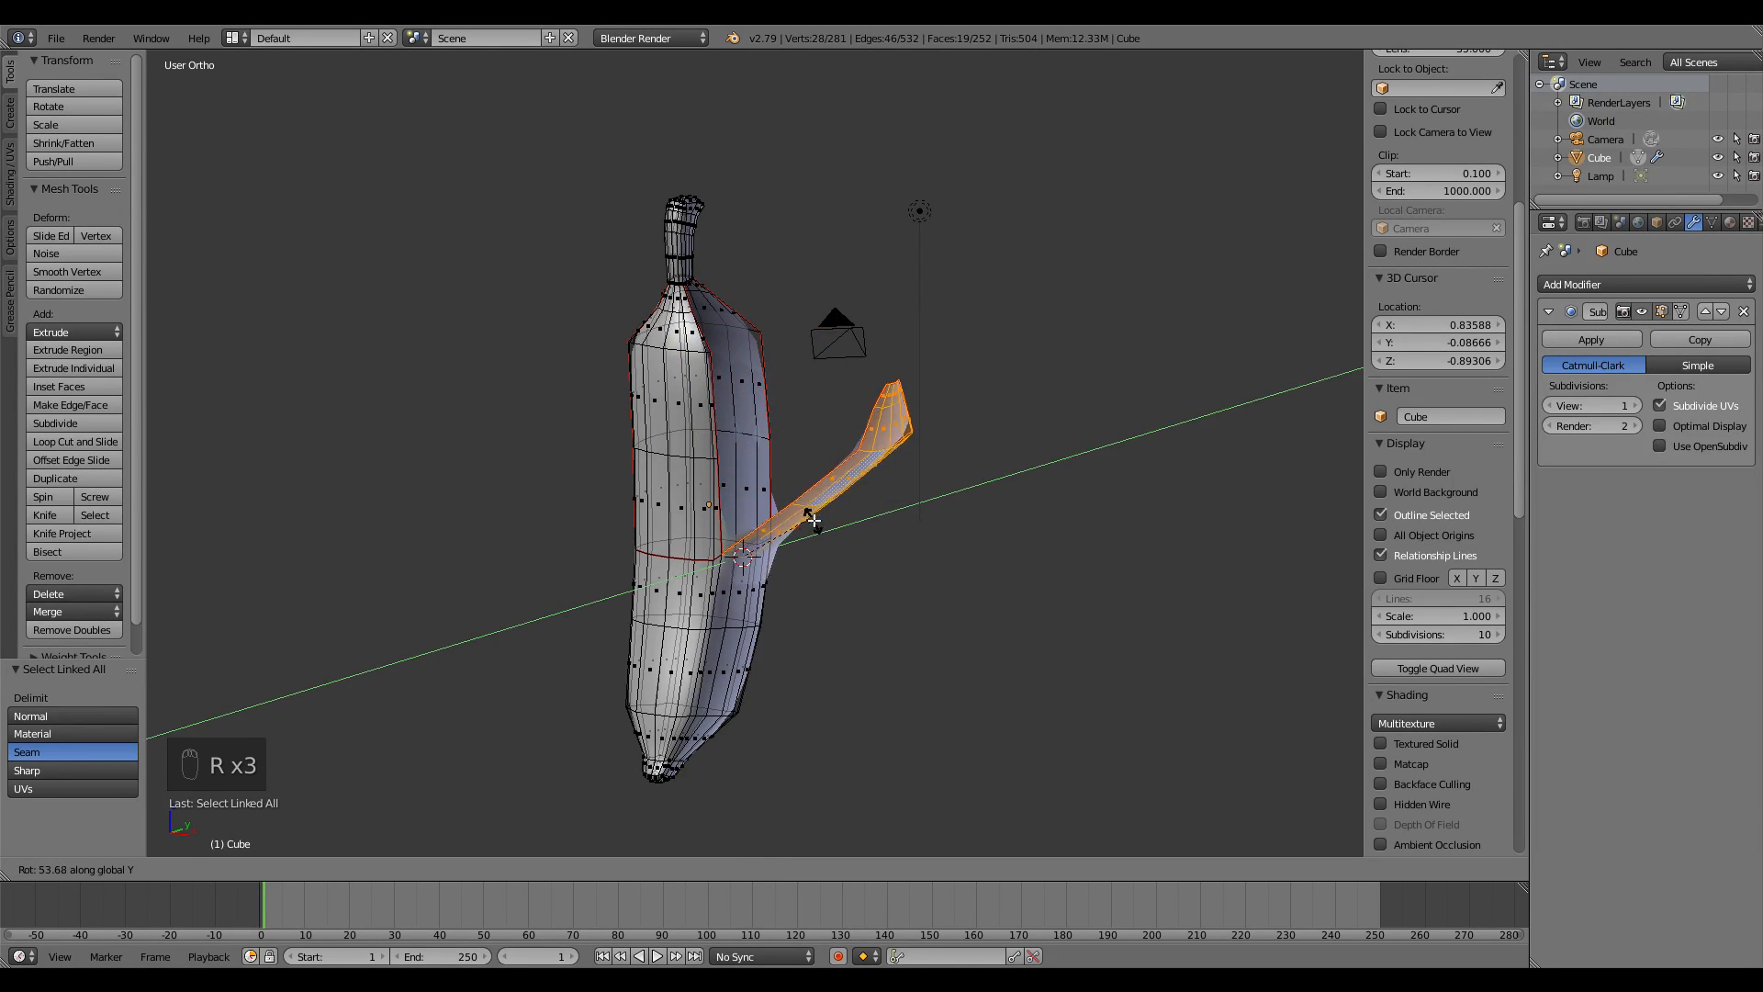
pyautogui.rightClick(808, 475)
pyautogui.press('a')
# - Leave edit mode and examine the smoothed banana's surface and panel seams from several angles
pyautogui.moveTo(884, 497); pyautogui.dragTo(809, 592, button='middle')
pyautogui.press('Tab')
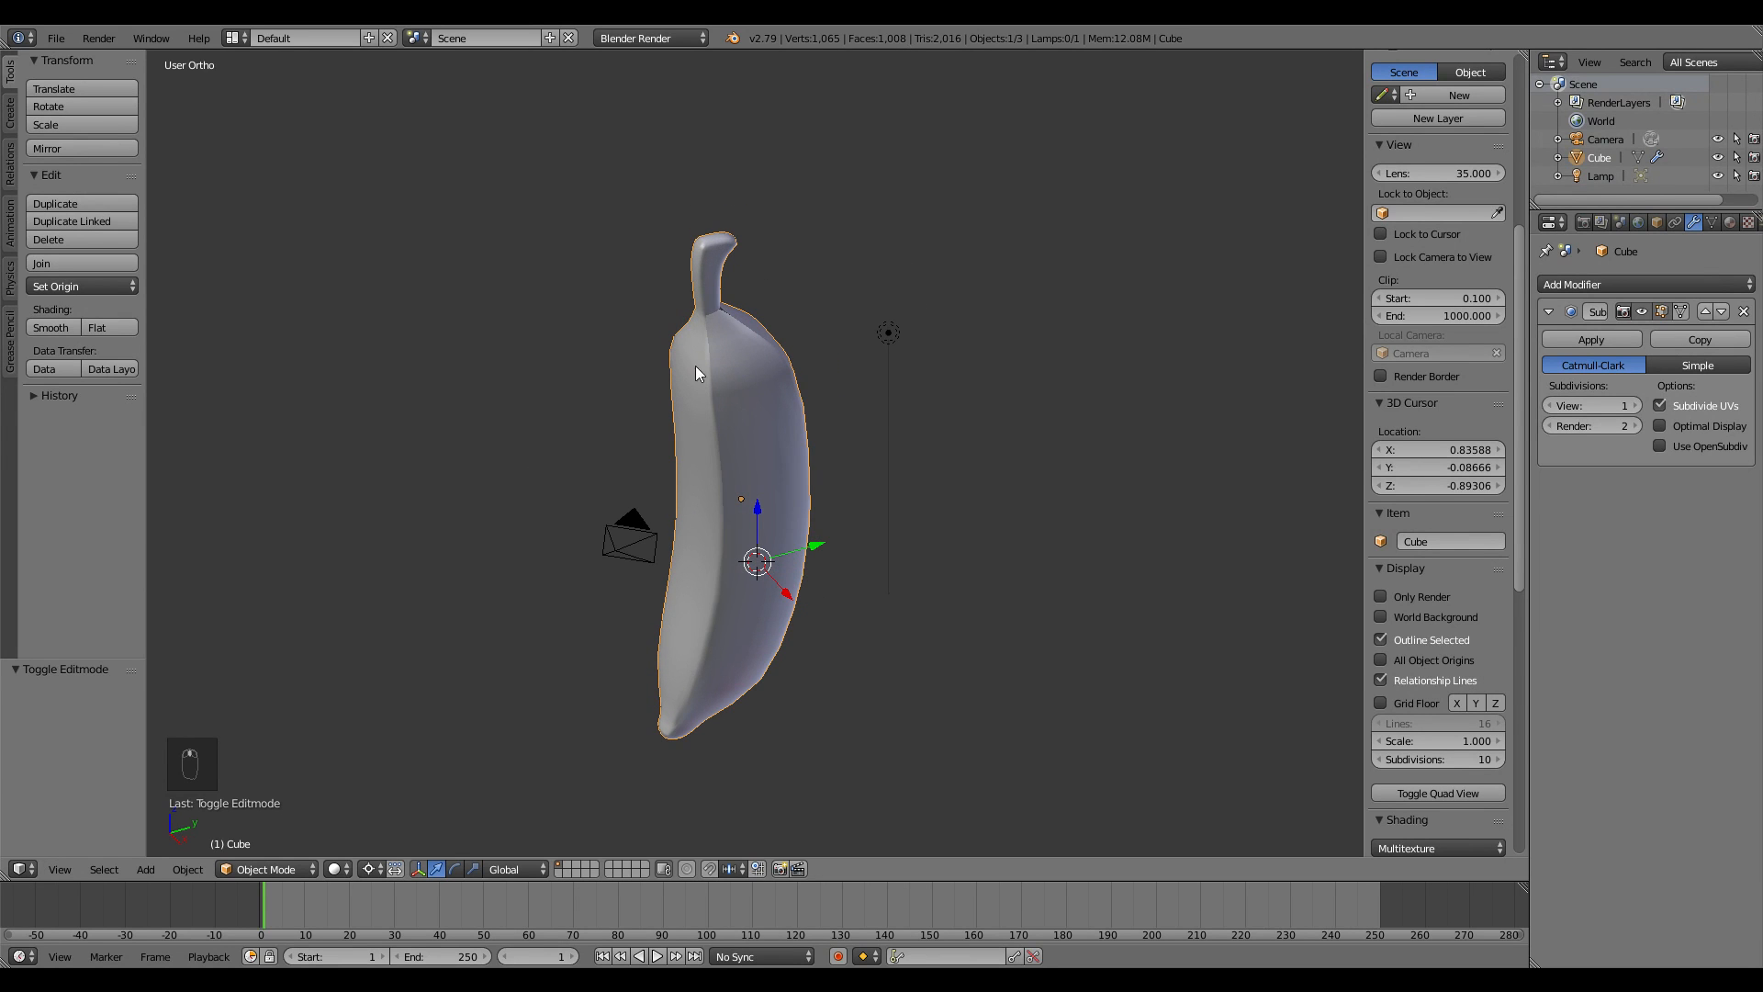
pyautogui.moveTo(696, 372); pyautogui.dragTo(724, 400, button='middle')
pyautogui.press('z')
pyautogui.press('z')
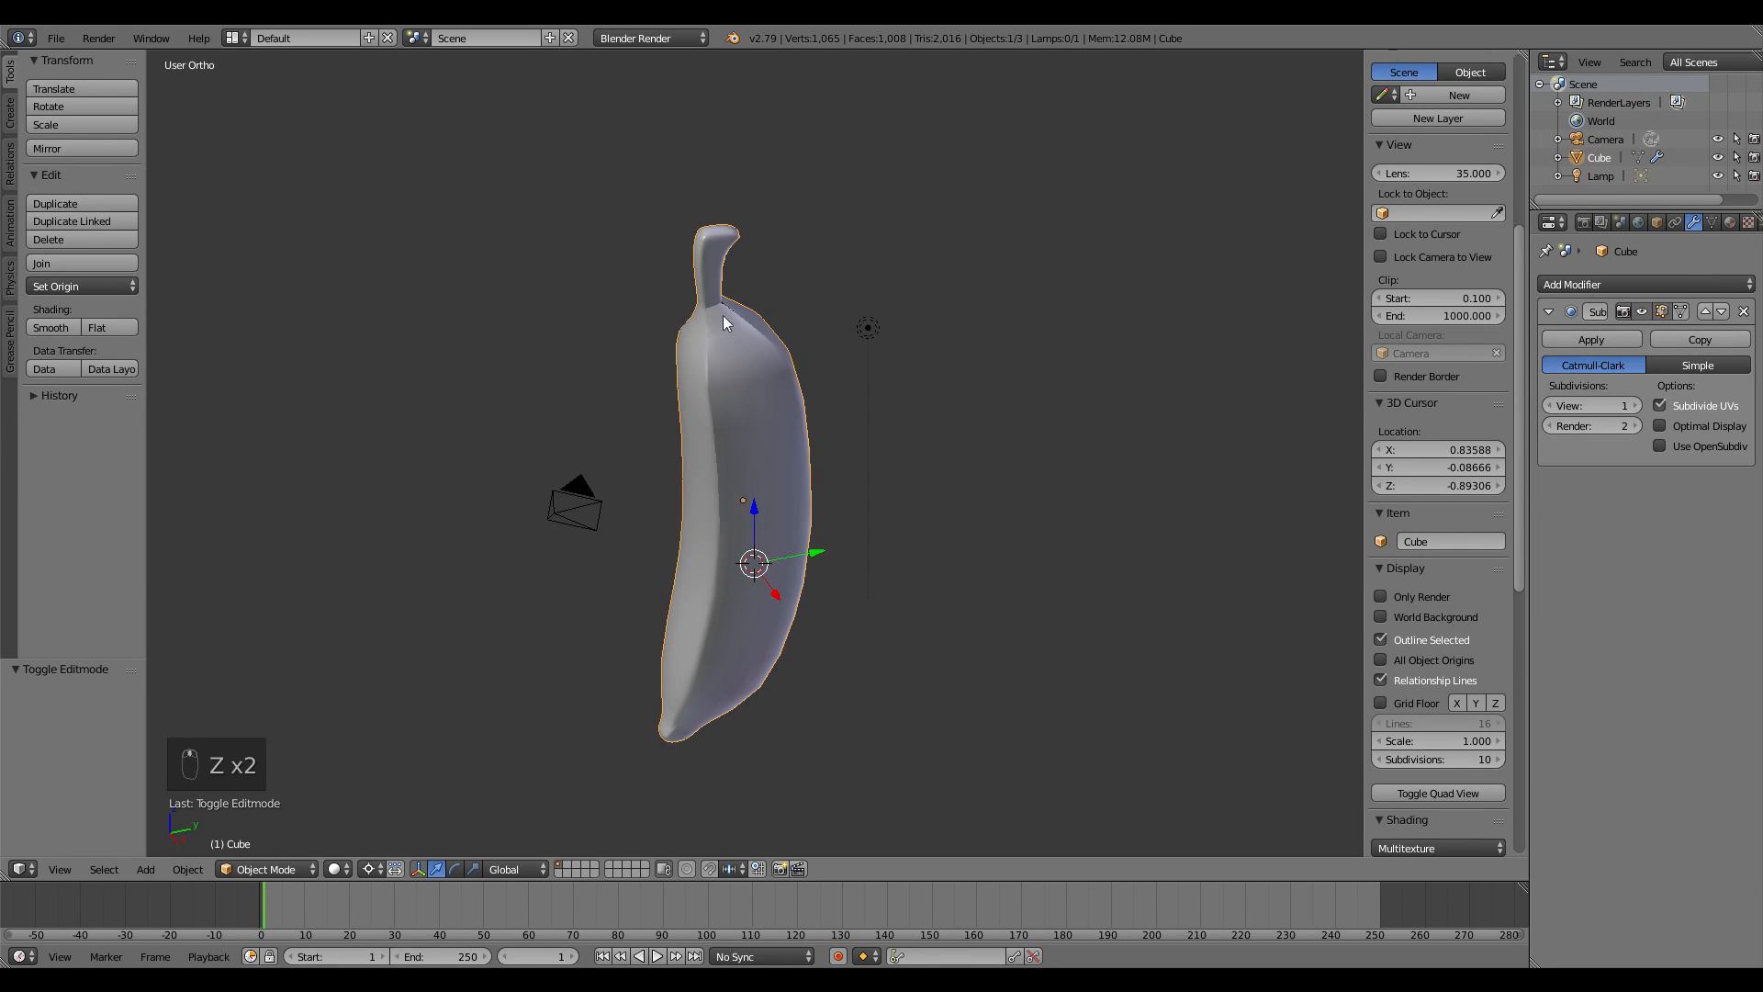
pyautogui.moveTo(716, 331); pyautogui.dragTo(755, 407, button='middle')
pyautogui.moveTo(887, 464); pyautogui.dragTo(819, 542, button='middle')
pyautogui.hotkey('ctrl', 's')
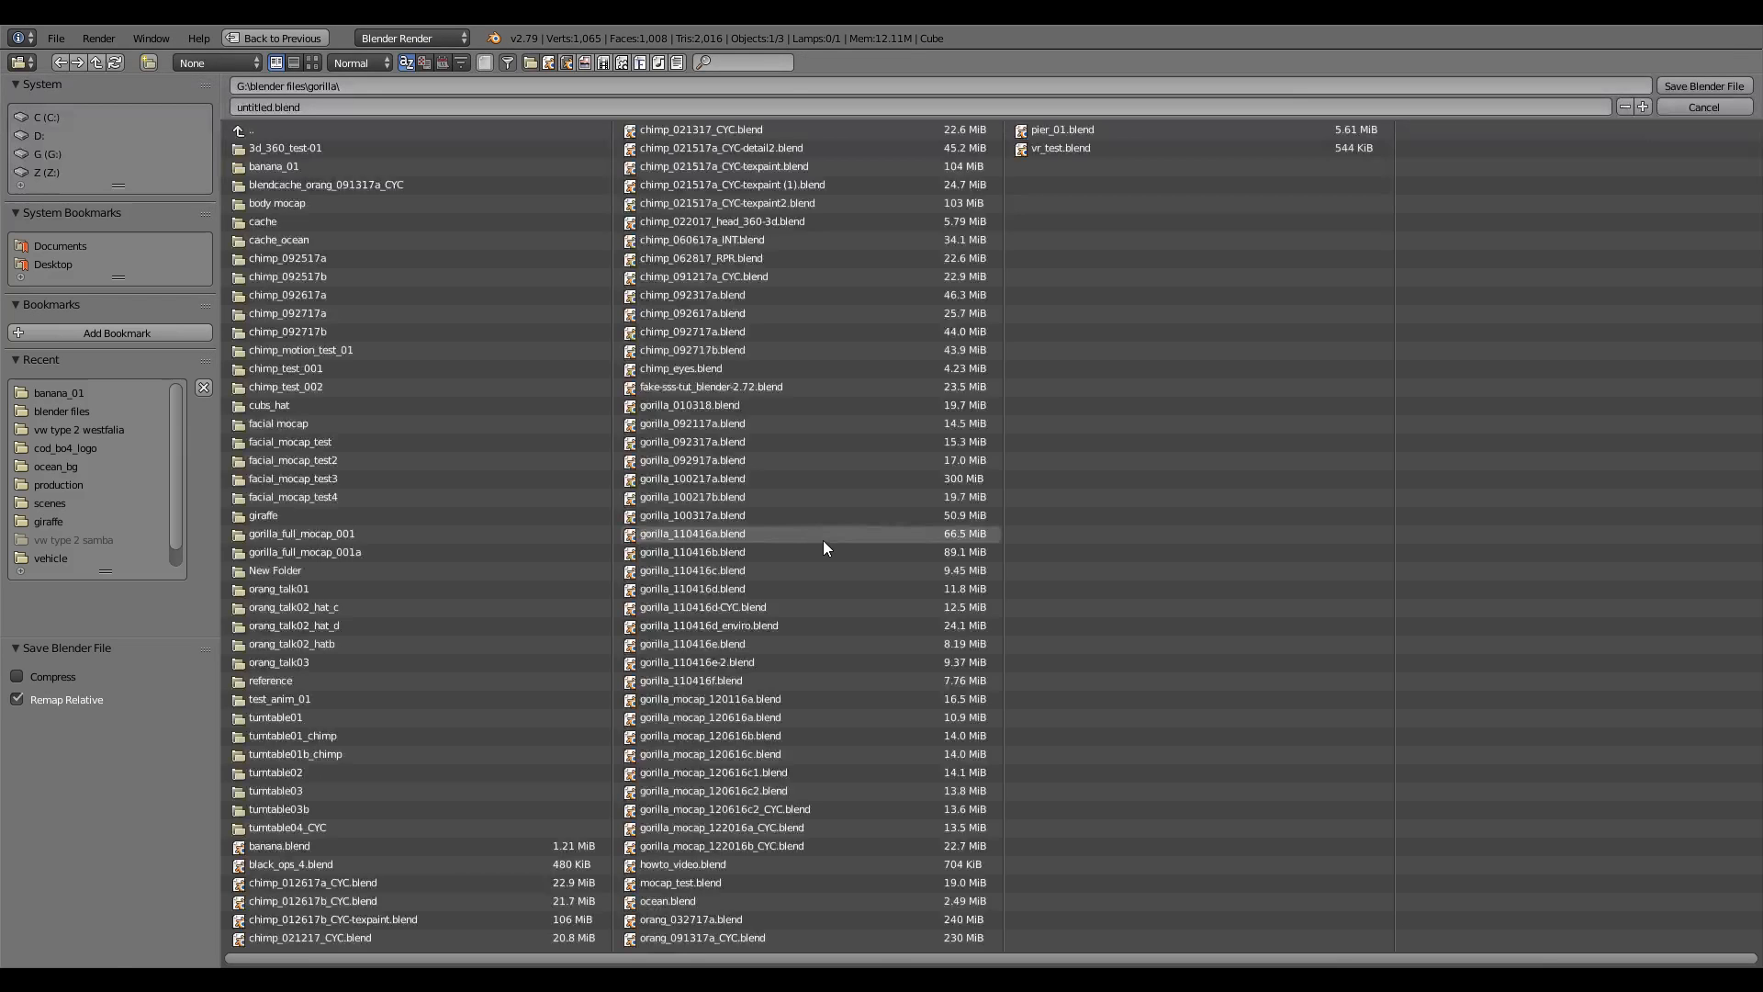
pyautogui.press('Escape')
pyautogui.moveTo(826, 418); pyautogui.dragTo(769, 515, button='middle')
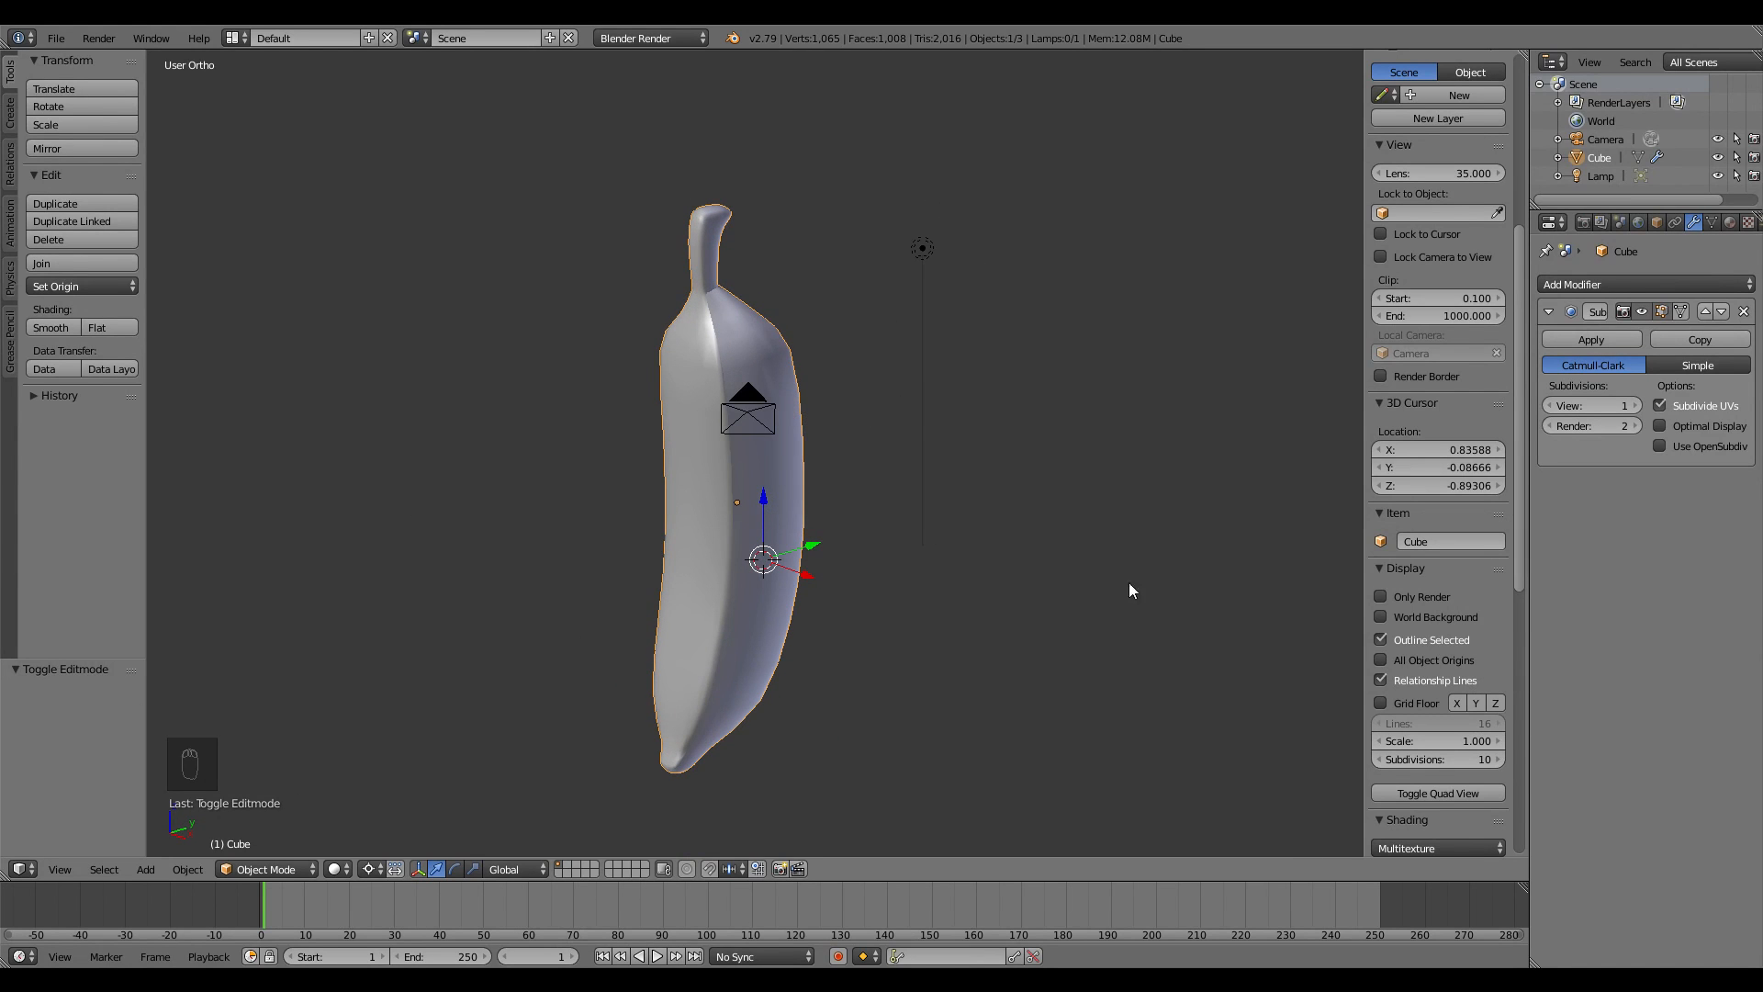